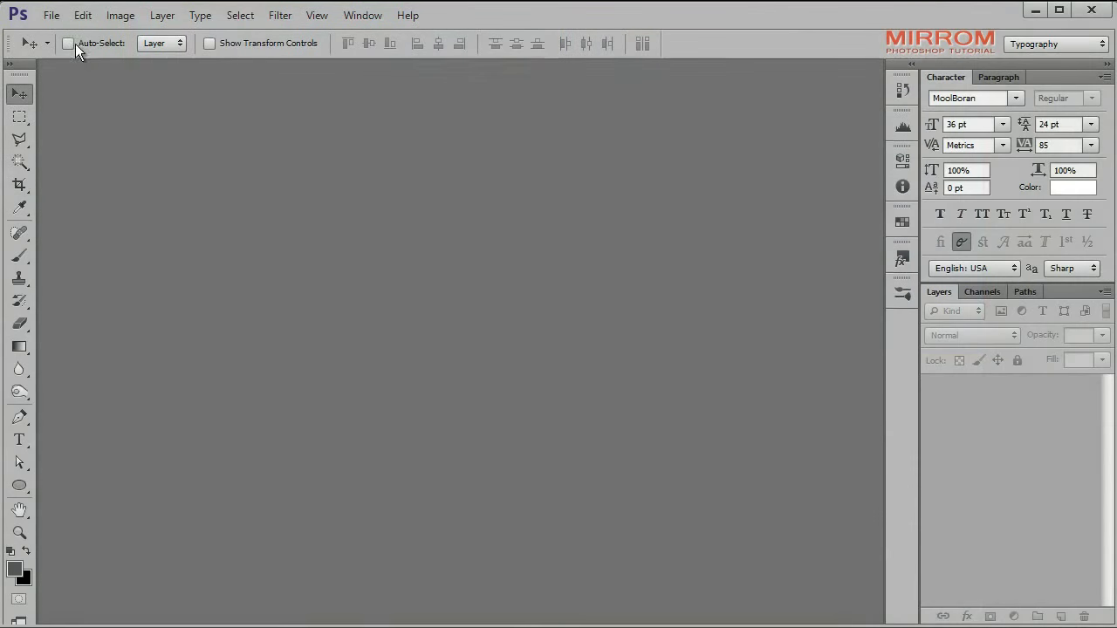
# Step: Create a new white document 29,7 × 21 cm at 72 pixels/inch
pyautogui.click(52, 14)
pyautogui.click(69, 36)
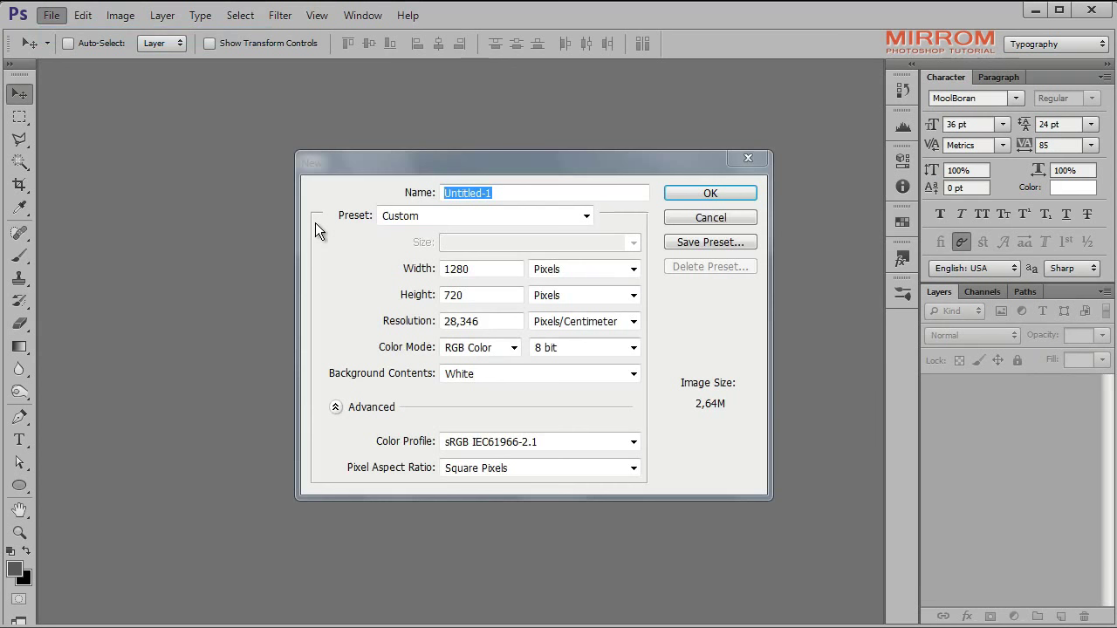
pyautogui.click(557, 269)
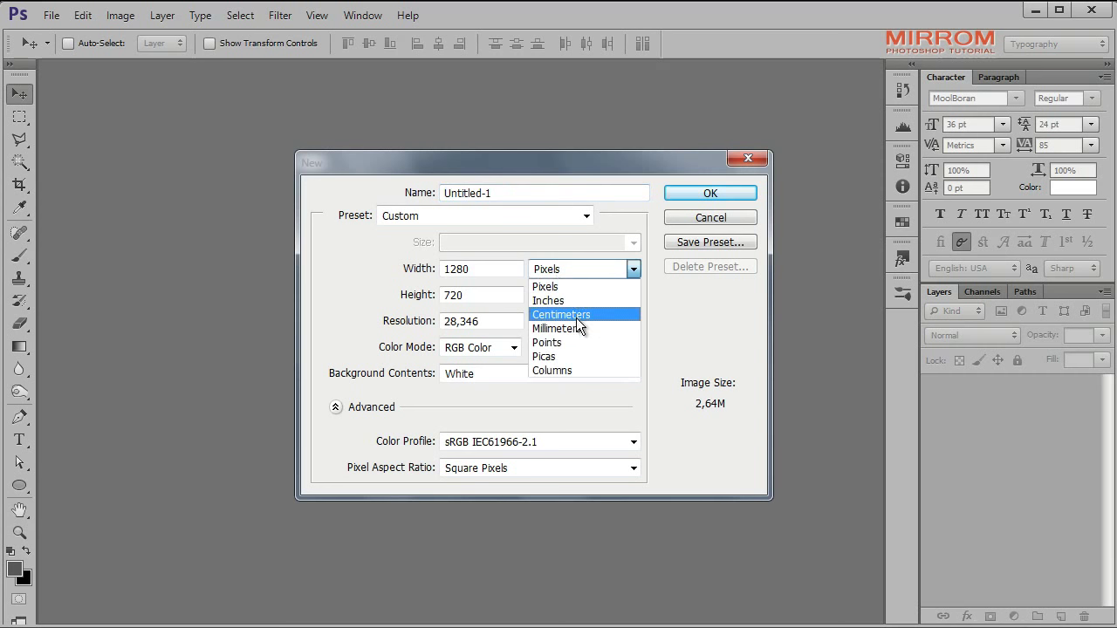
pyautogui.click(558, 314)
pyautogui.hotkey('shift', 'Tab')
pyautogui.write('2')
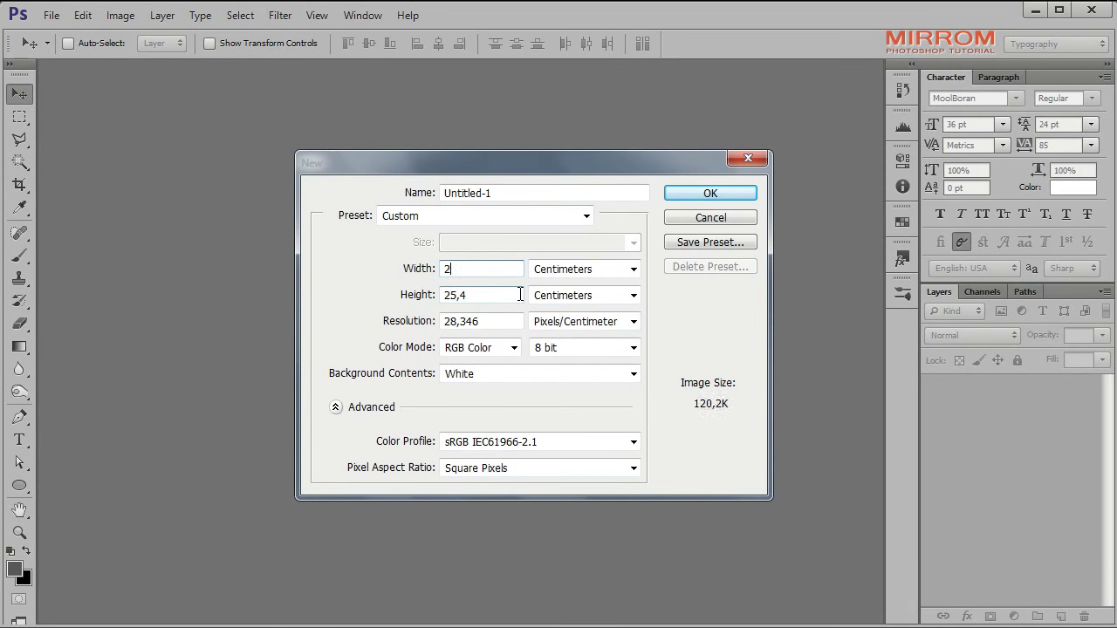
pyautogui.write('9,')
pyautogui.write('21')
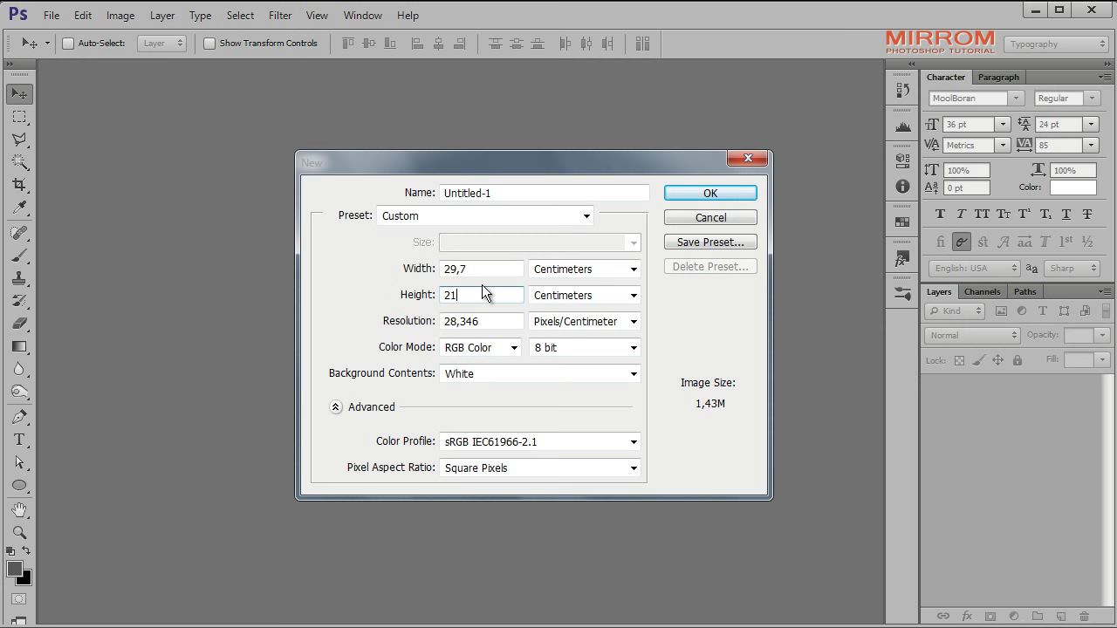
pyautogui.click(586, 299)
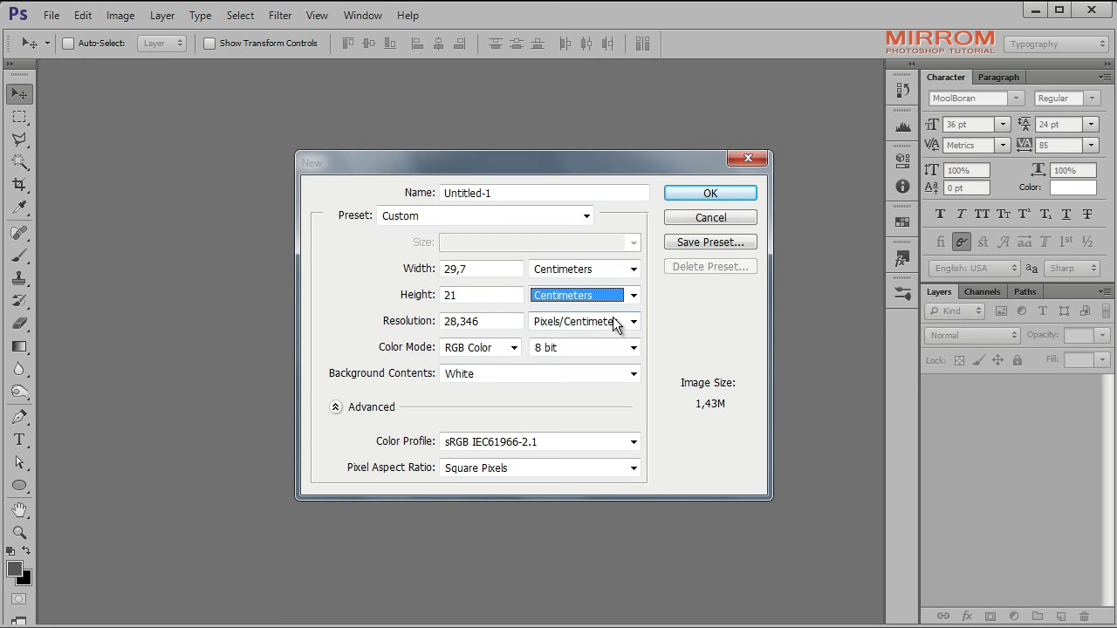
pyautogui.click(624, 321)
pyautogui.click(602, 336)
pyautogui.click(606, 269)
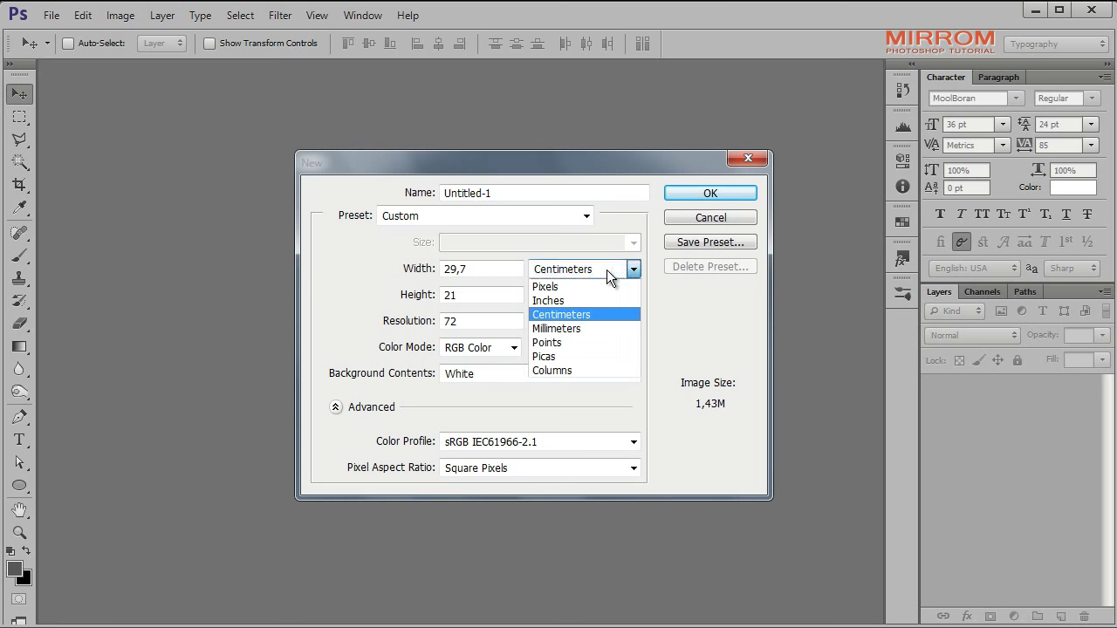
pyautogui.click(706, 192)
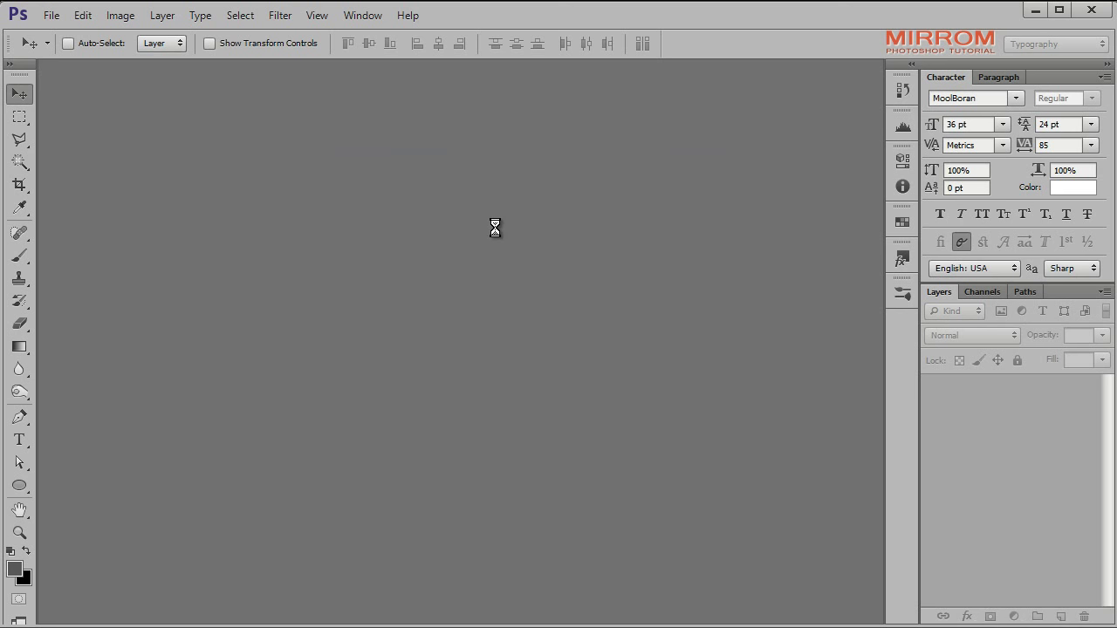
# Step: Add a vertical guide at 14,85 cm and unlock the Background as Layer 0
pyautogui.hotkey('ctrl', '0')
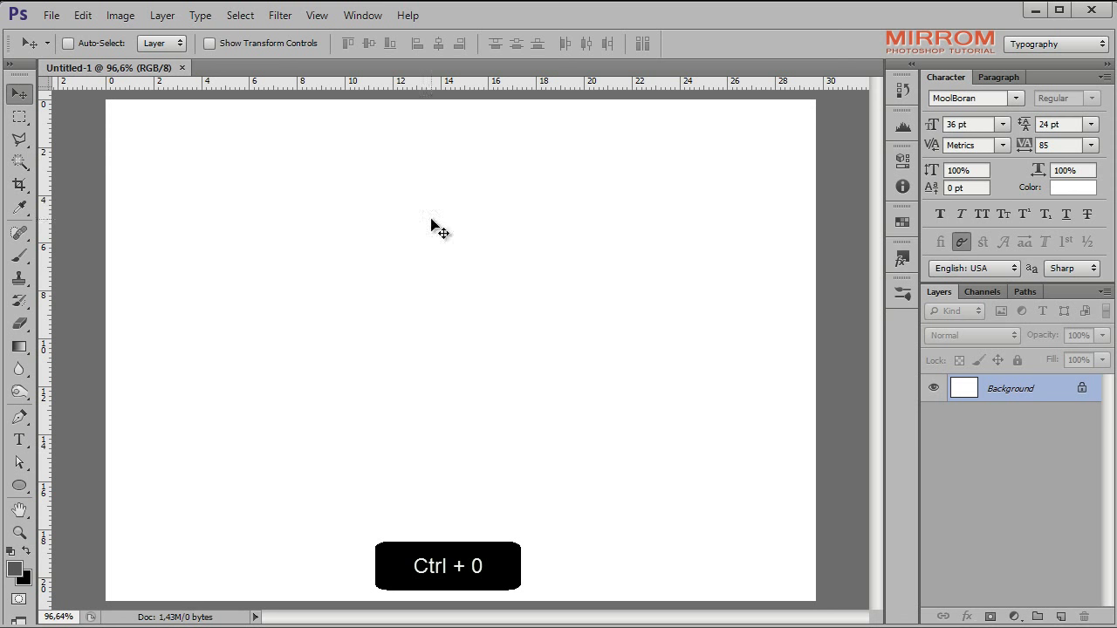
pyautogui.moveTo(46, 128); pyautogui.dragTo(458, 144)
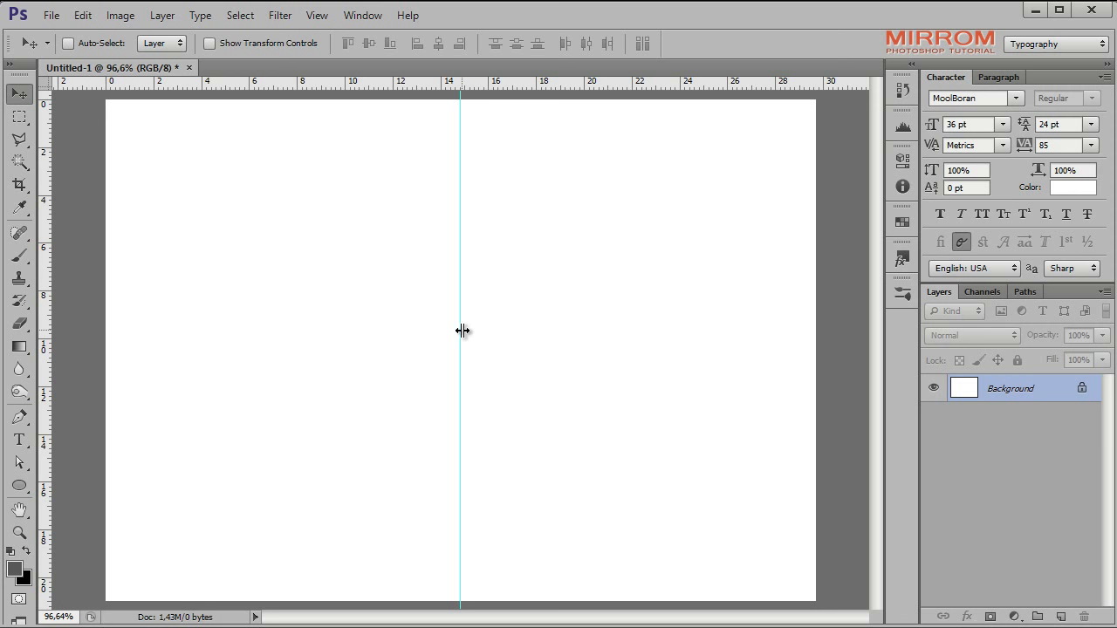
pyautogui.doubleClick(1085, 391)
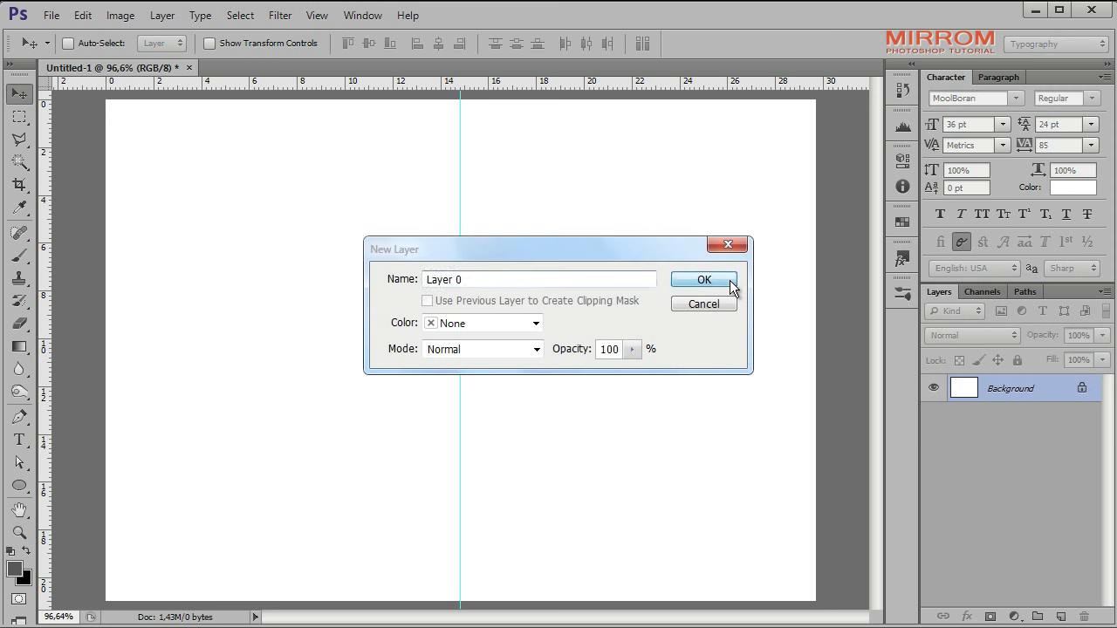
pyautogui.click(731, 287)
# Step: Set the foreground colour to dark navy #010127
pyautogui.click(24, 571)
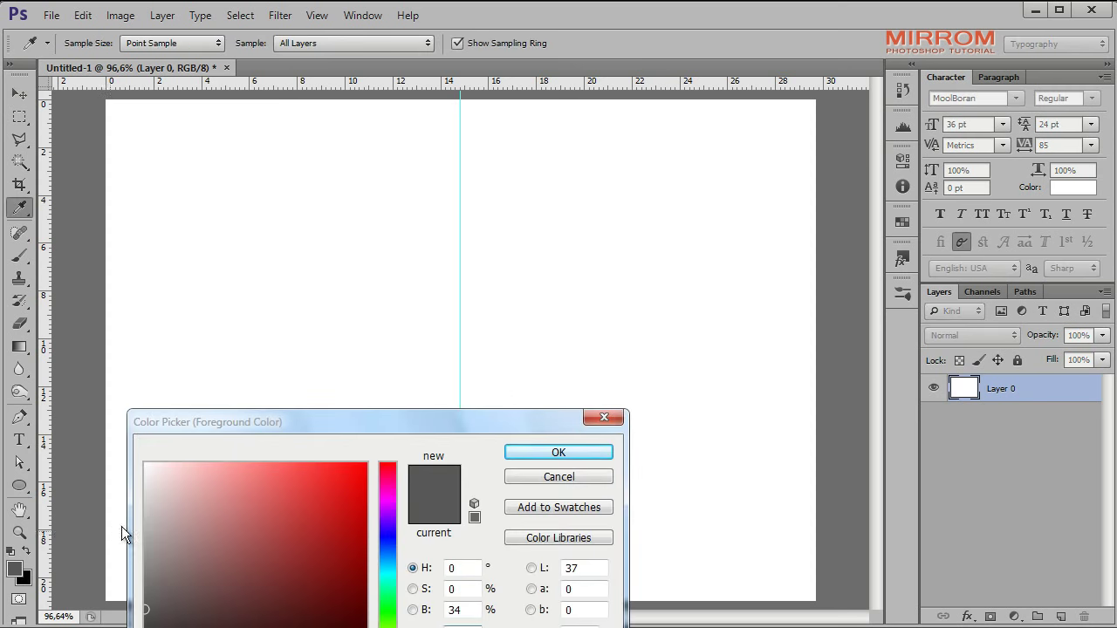
pyautogui.moveTo(267, 424)
pyautogui.mouseDown()
pyautogui.moveTo(341, 327)
pyautogui.moveTo(409, 176)
pyautogui.mouseUp()
pyautogui.click(619, 457)
pyautogui.doubleClick(618, 458)
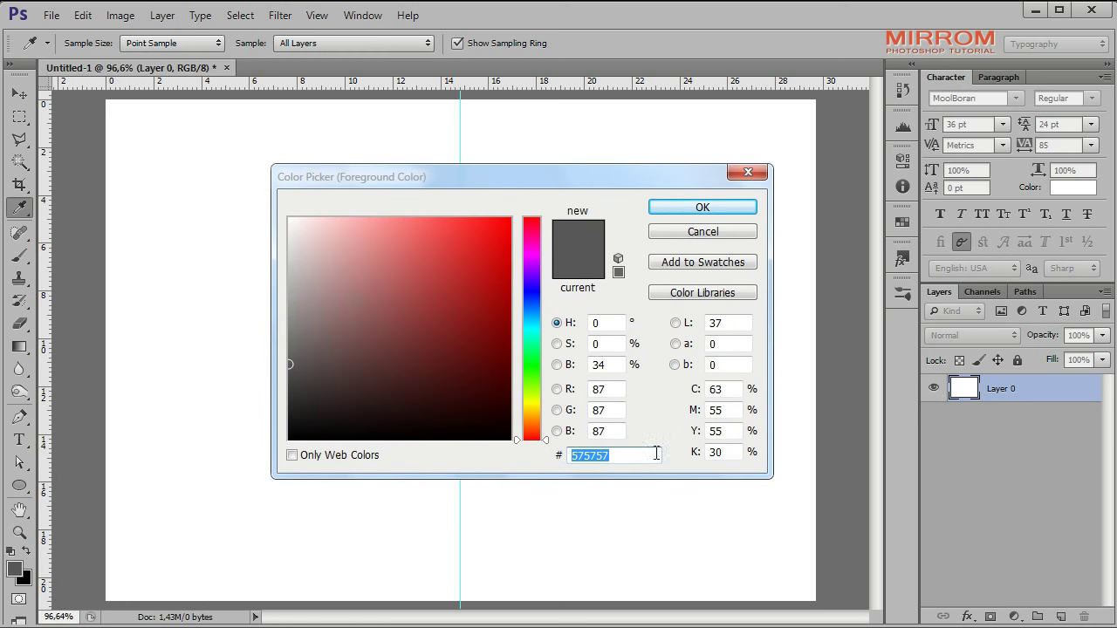
pyautogui.write('01')
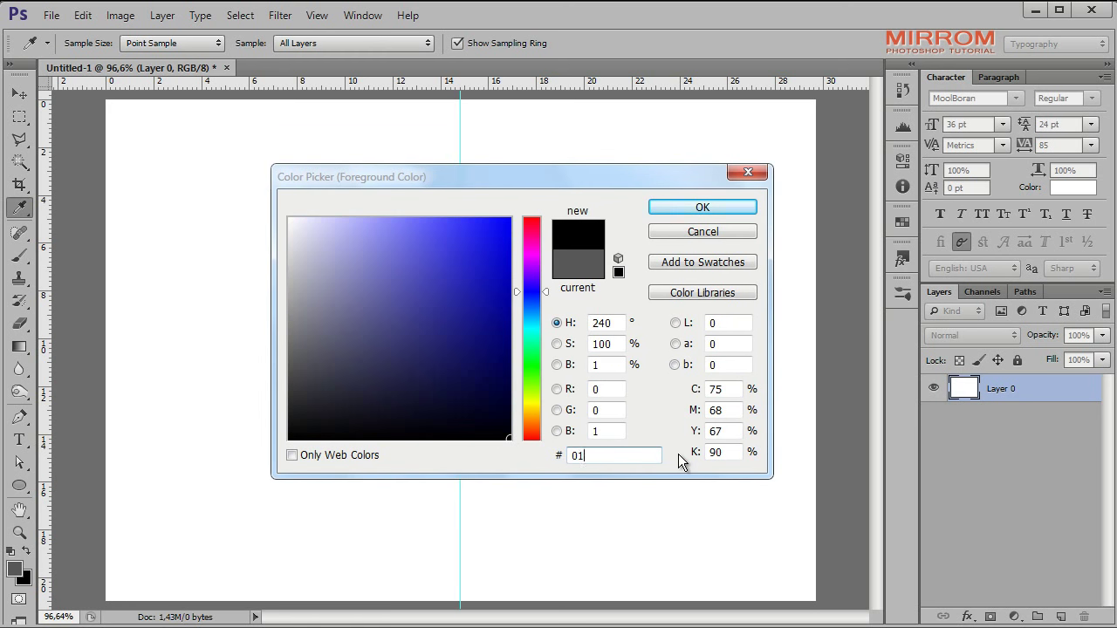
pyautogui.write('0127')
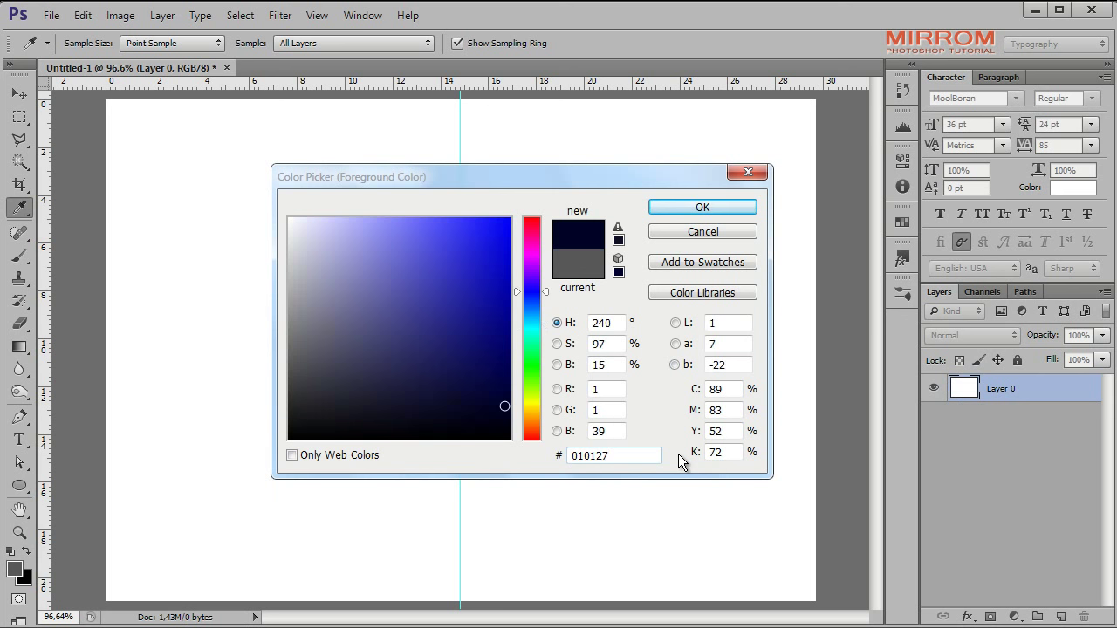
pyautogui.click(668, 210)
pyautogui.press('v')
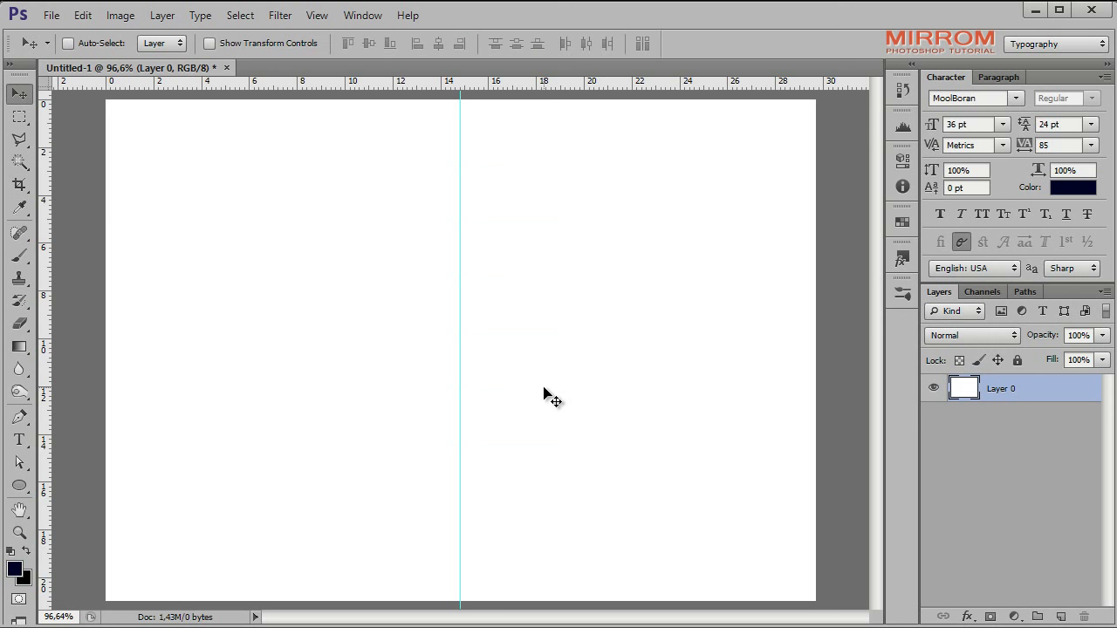
# Step: Fill Layer 0 with navy and add a Gradient Fill layer using the Foreground to Background preset
pyautogui.hotkey('alt', 'BackSpace')
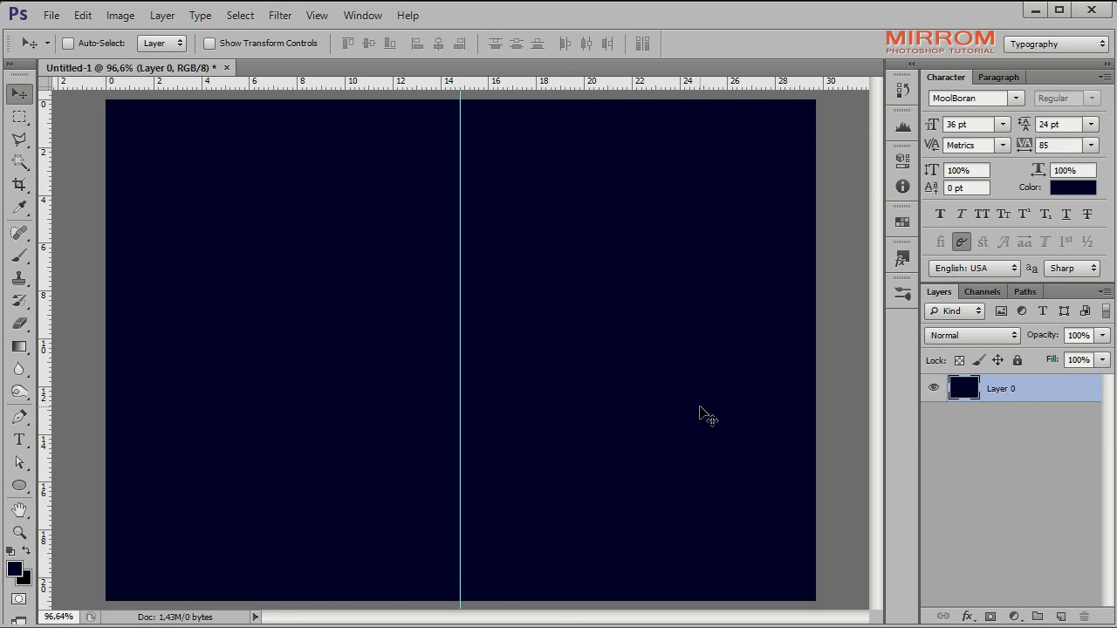
pyautogui.click(1014, 616)
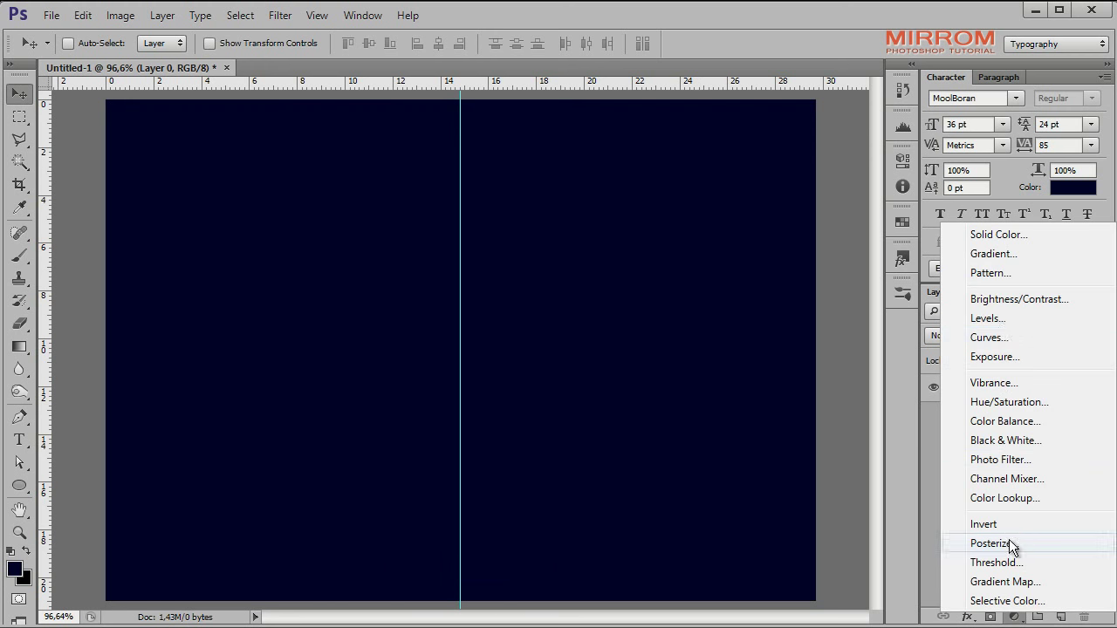
pyautogui.click(1004, 252)
pyautogui.click(661, 321)
pyautogui.click(370, 108)
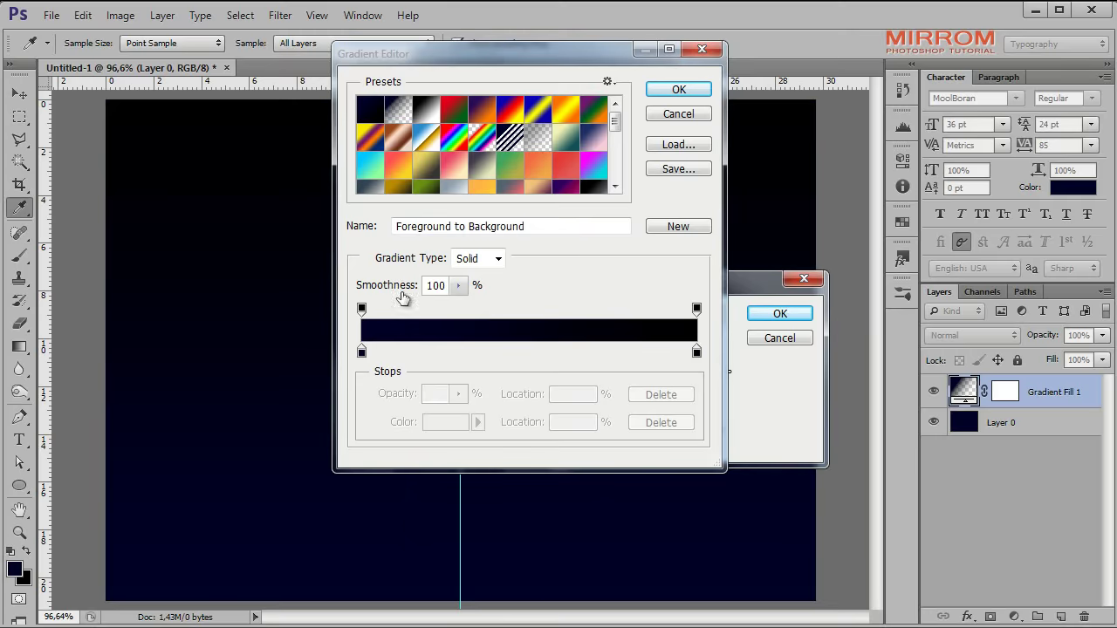
# Step: Set the gradient stops to navy on the left and black on the right
pyautogui.click(361, 351)
pyautogui.click(447, 423)
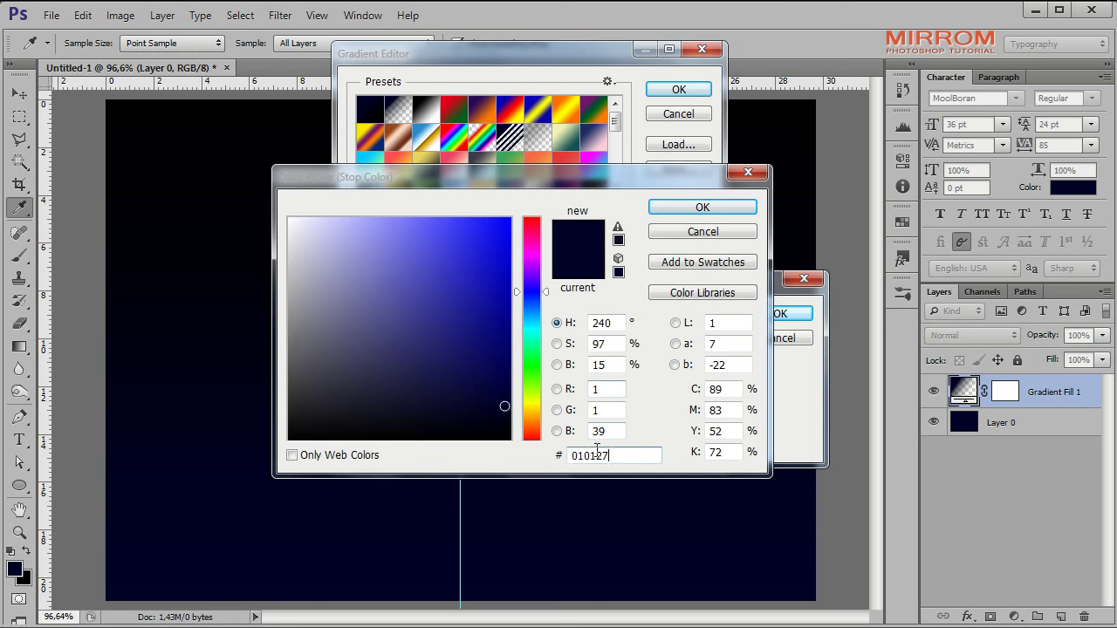
pyautogui.click(705, 209)
pyautogui.click(696, 353)
pyautogui.click(447, 422)
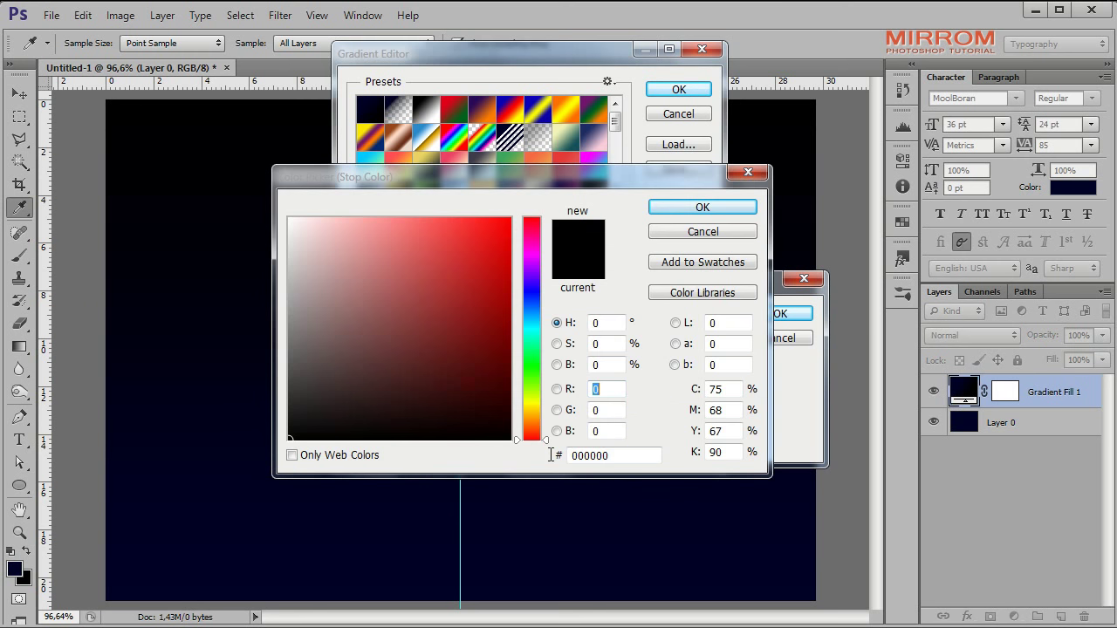
pyautogui.click(615, 453)
pyautogui.click(710, 215)
pyautogui.click(679, 89)
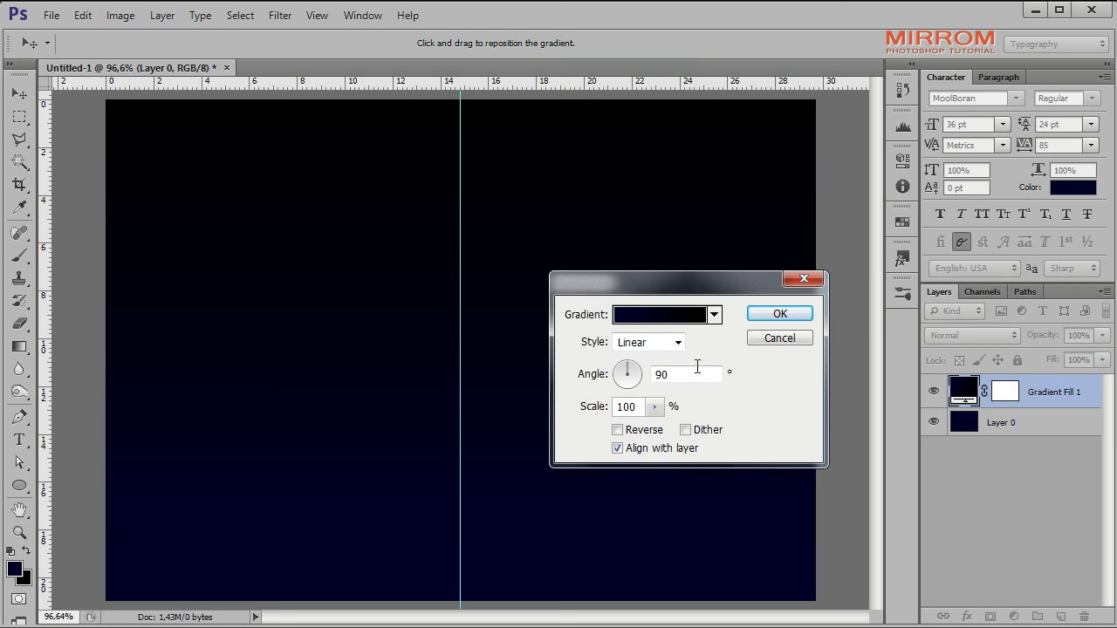
# Step: Set the gradient angle to 0°, reverse it, scale it to 104%, and apply
pyautogui.write('0')
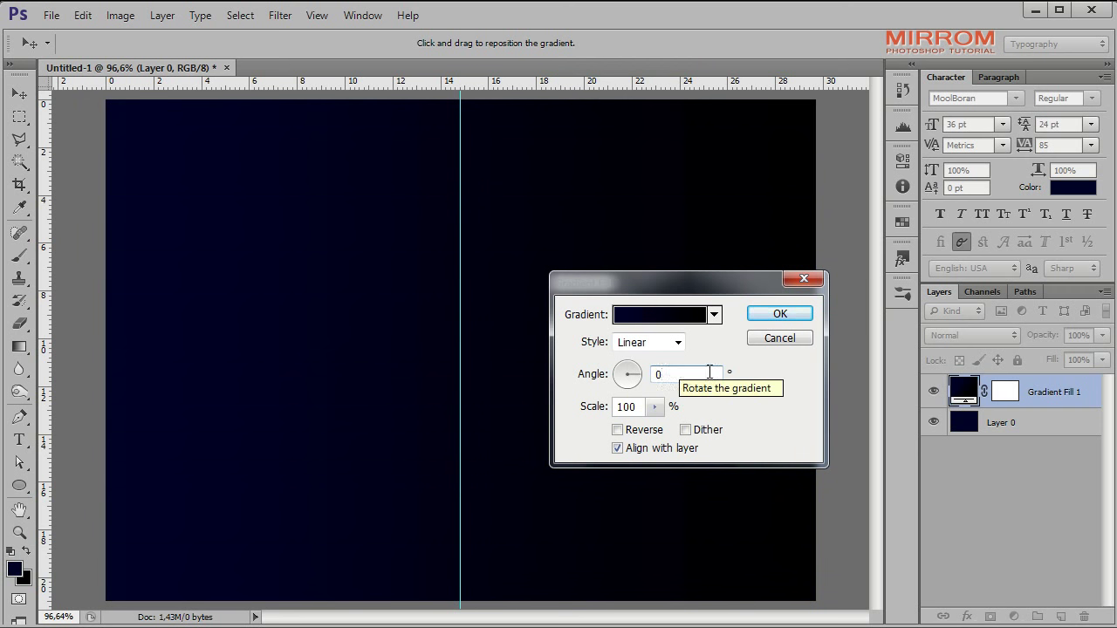
pyautogui.click(653, 430)
pyautogui.click(641, 405)
pyautogui.press('Up')
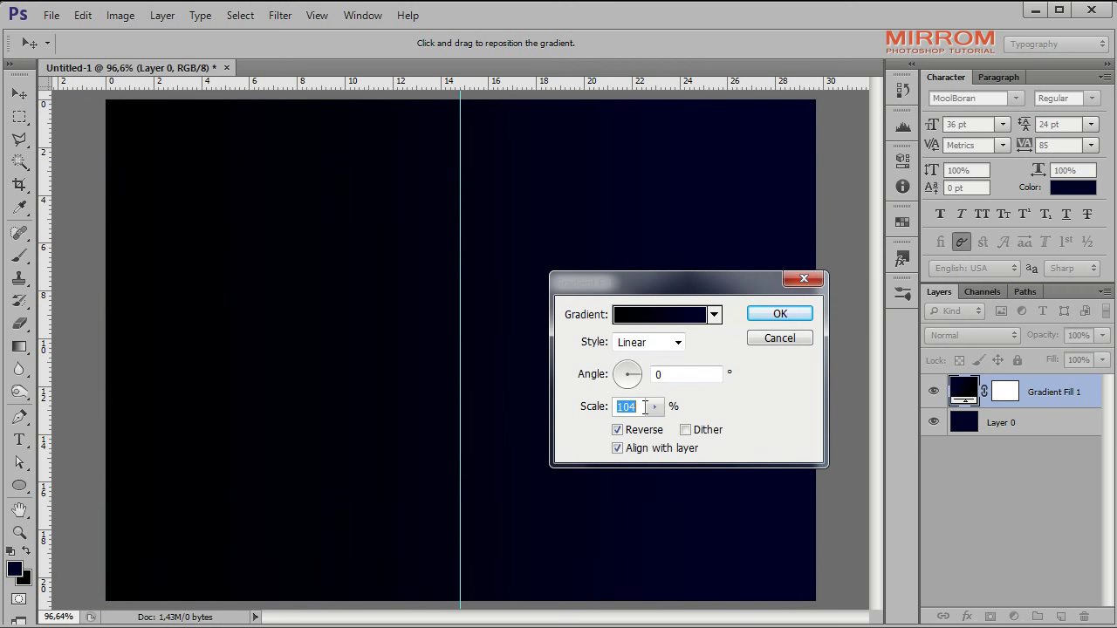
pyautogui.click(779, 314)
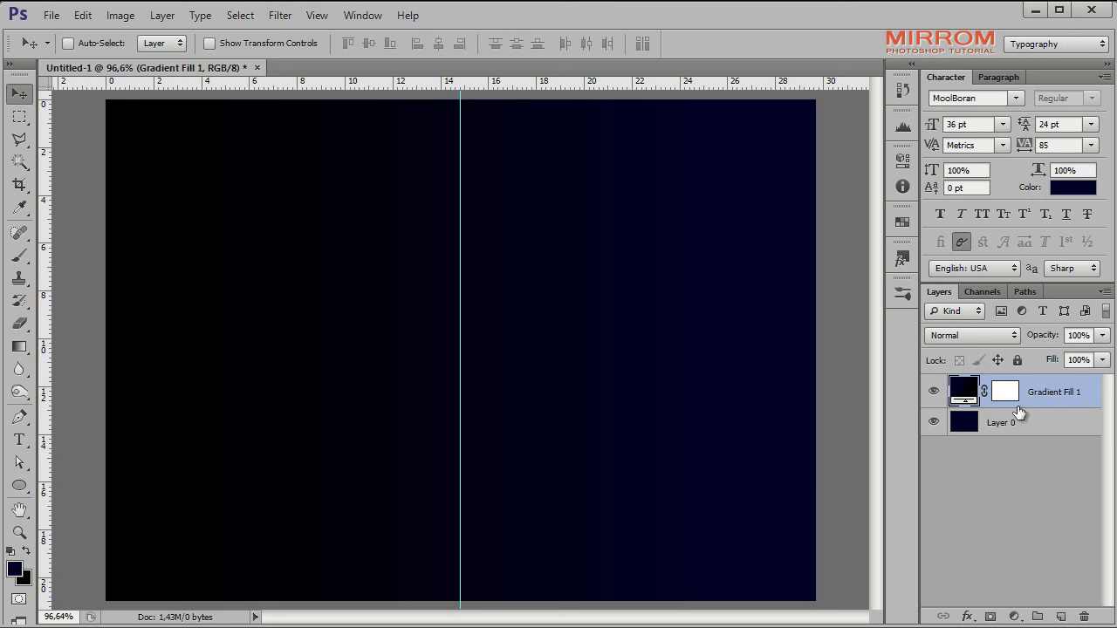
# Step: Lower Gradient Fill 1's opacity to 65%
pyautogui.moveTo(1047, 343); pyautogui.dragTo(1026, 341)
pyautogui.click(1080, 339)
pyautogui.write('65')
pyautogui.press('Return')
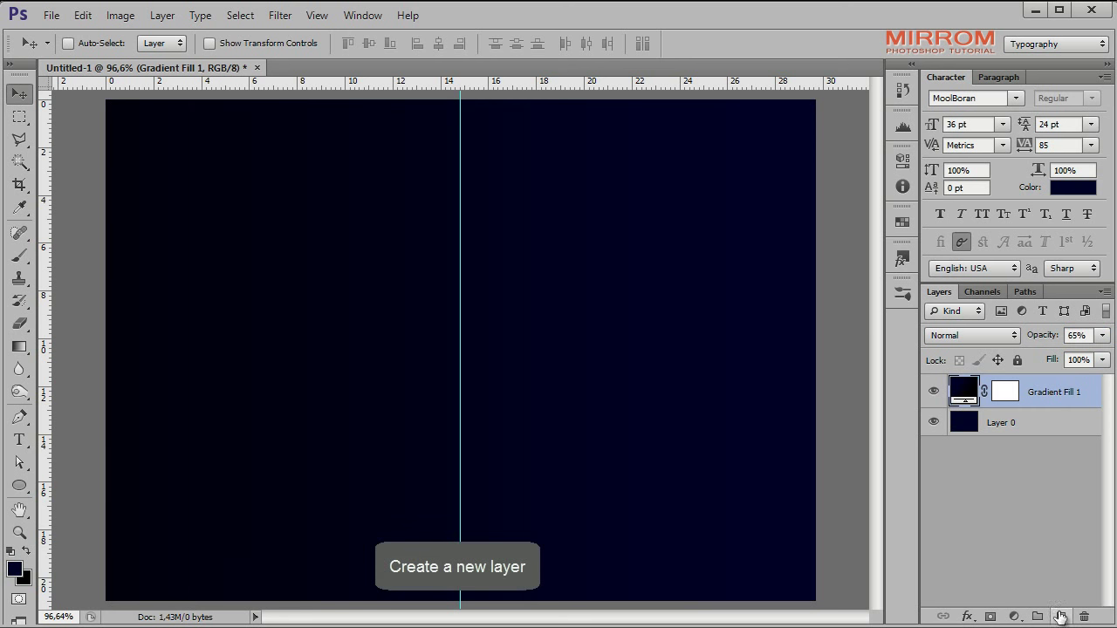
# Step: Add a new layer and set the foreground colour to cyan-blue #0395c4
pyautogui.click(1060, 615)
pyautogui.click(14, 569)
pyautogui.doubleClick(594, 455)
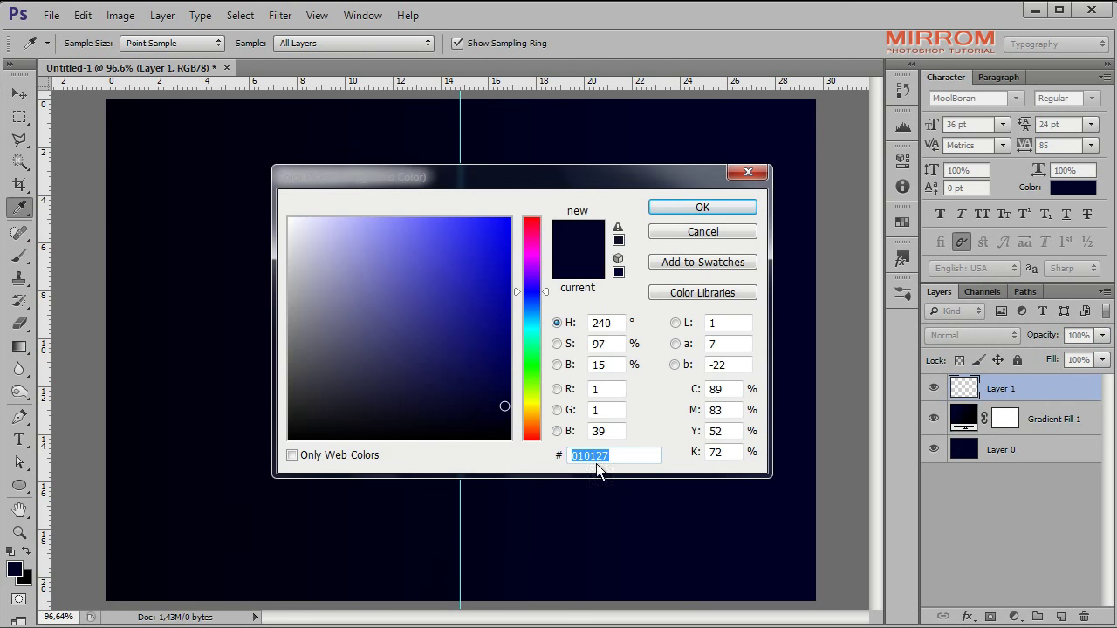
pyautogui.write('039')
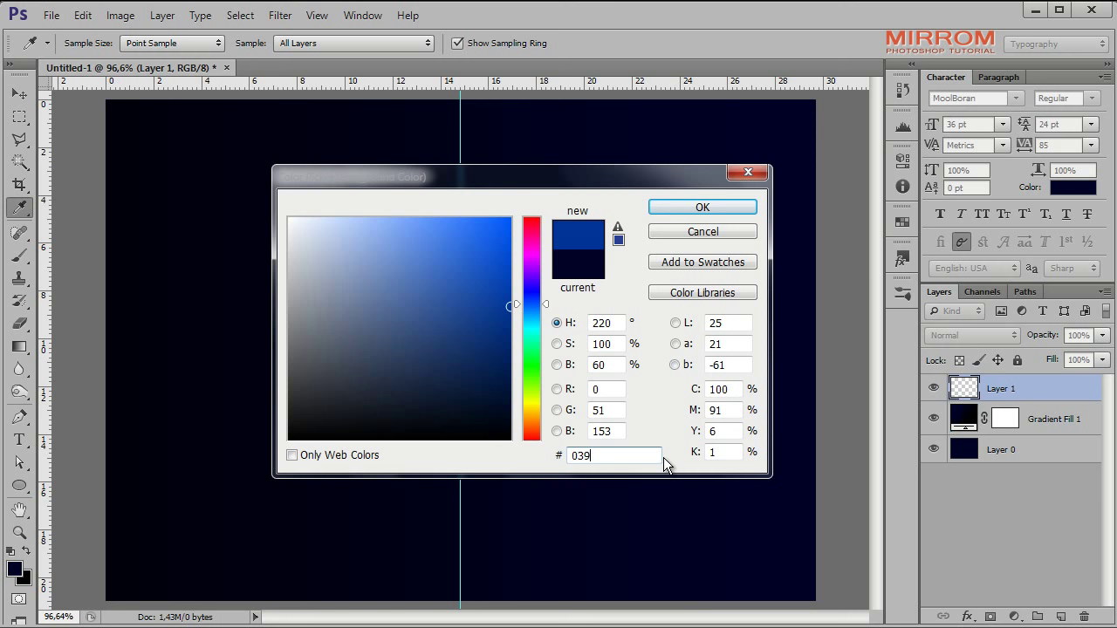
pyautogui.write('5c4')
pyautogui.press('Return')
pyautogui.press('v')
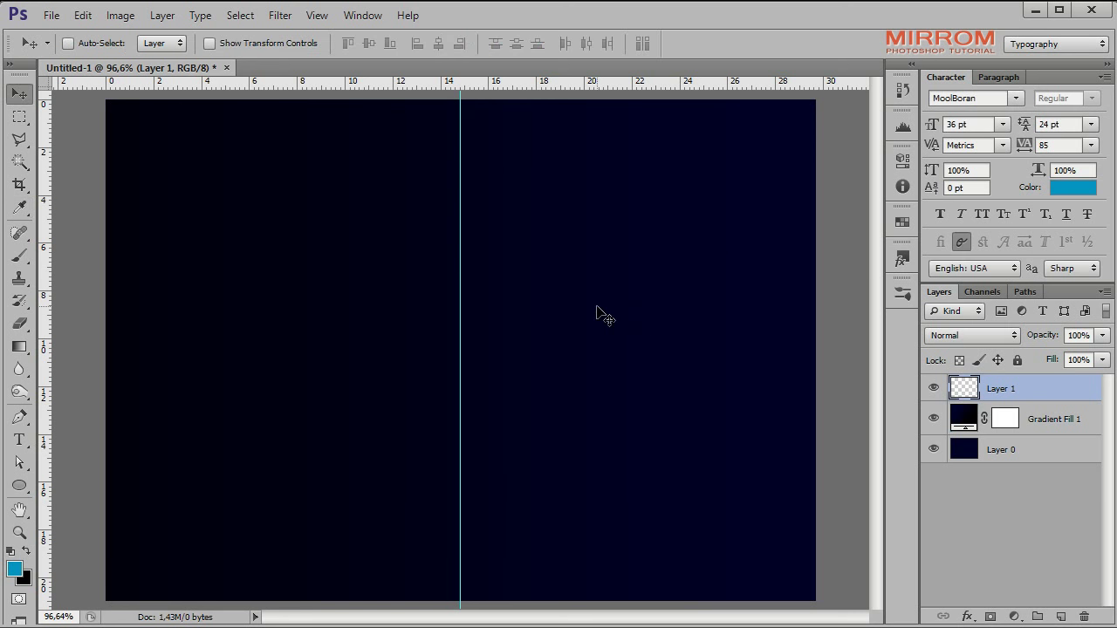
# Step: Paint a large soft cyan-blue glow at the top right and shift it up-right
pyautogui.press('b')
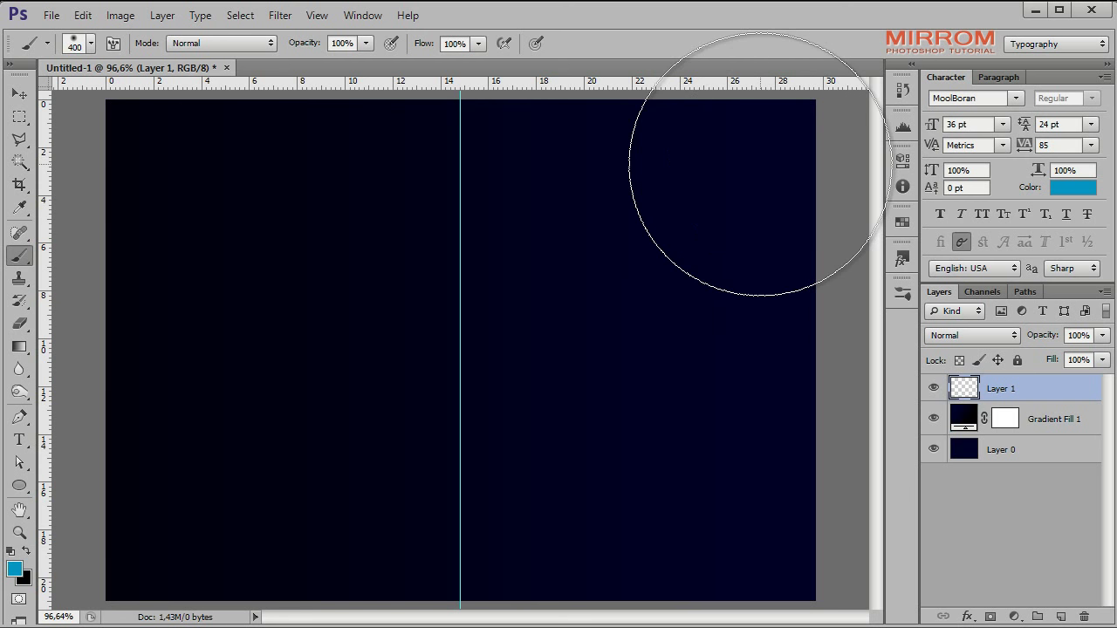
pyautogui.click(732, 153)
pyautogui.press('v')
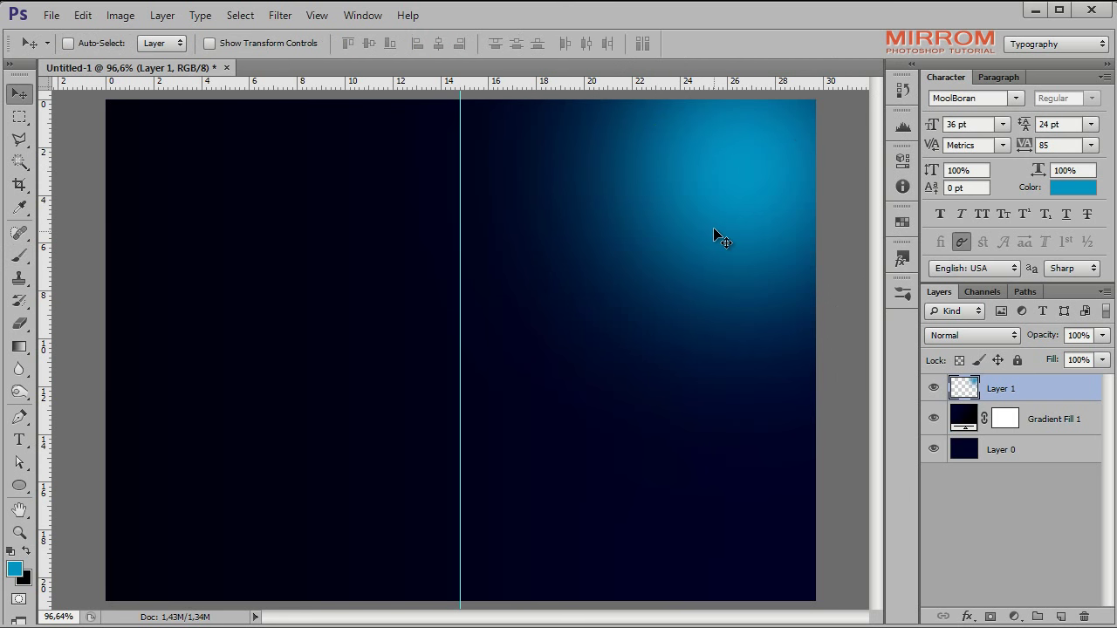
pyautogui.moveTo(716, 235); pyautogui.dragTo(750, 169)
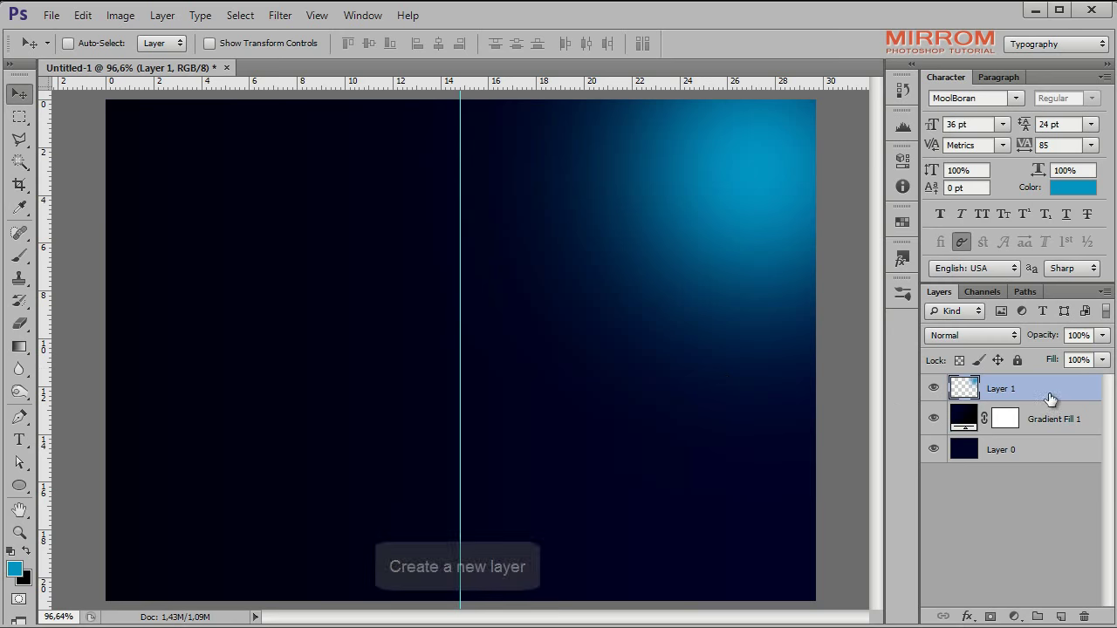
pyautogui.click(1060, 617)
# Step: Paint a soft white glow near the top centre on a new layer, blended in Overlay
pyautogui.click(15, 569)
pyautogui.click(290, 219)
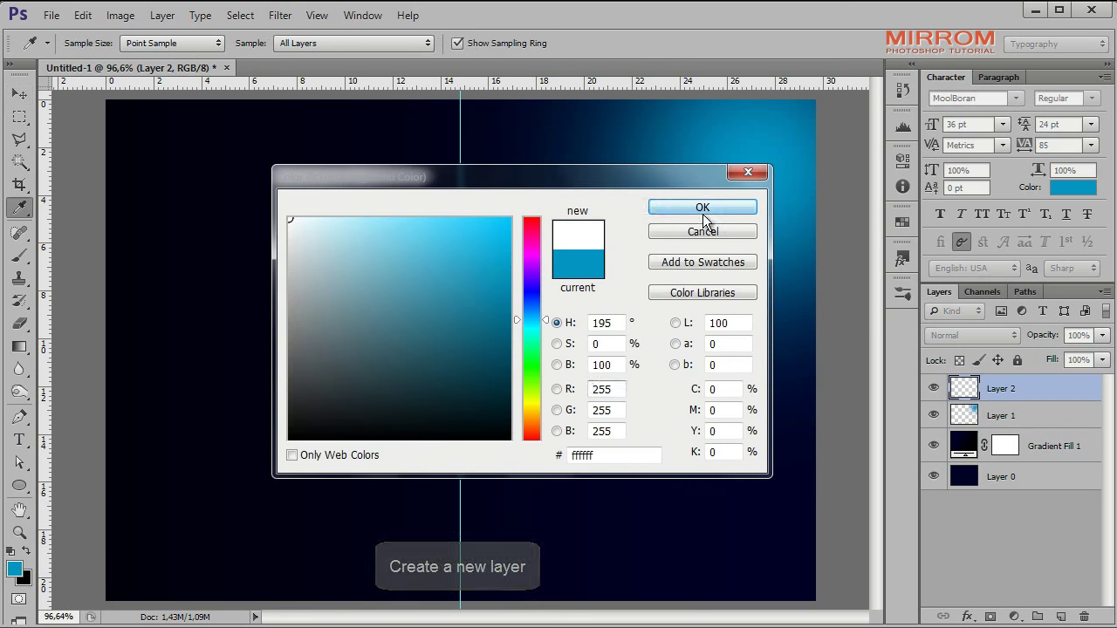
pyautogui.click(703, 214)
pyautogui.press('b')
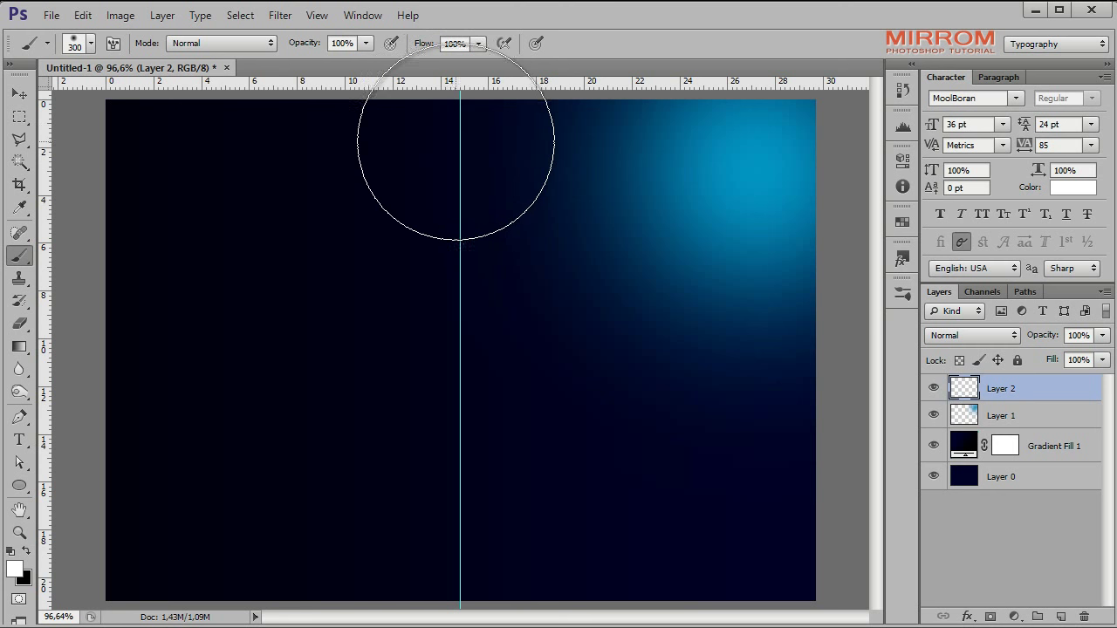
pyautogui.click(440, 143)
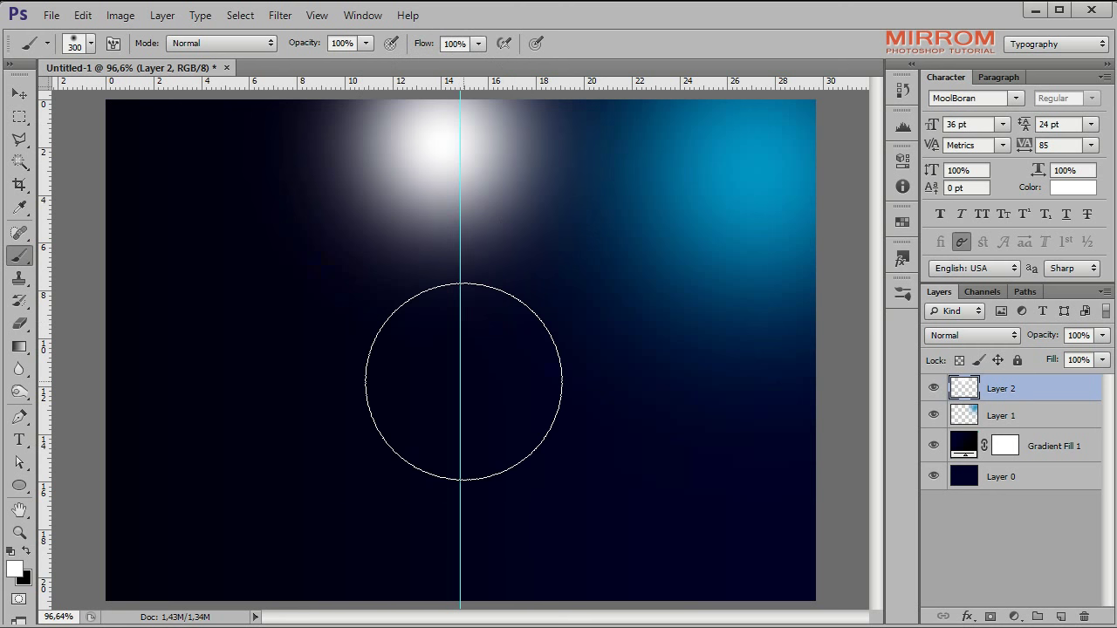
pyautogui.press('v')
pyautogui.click(945, 335)
pyautogui.click(942, 563)
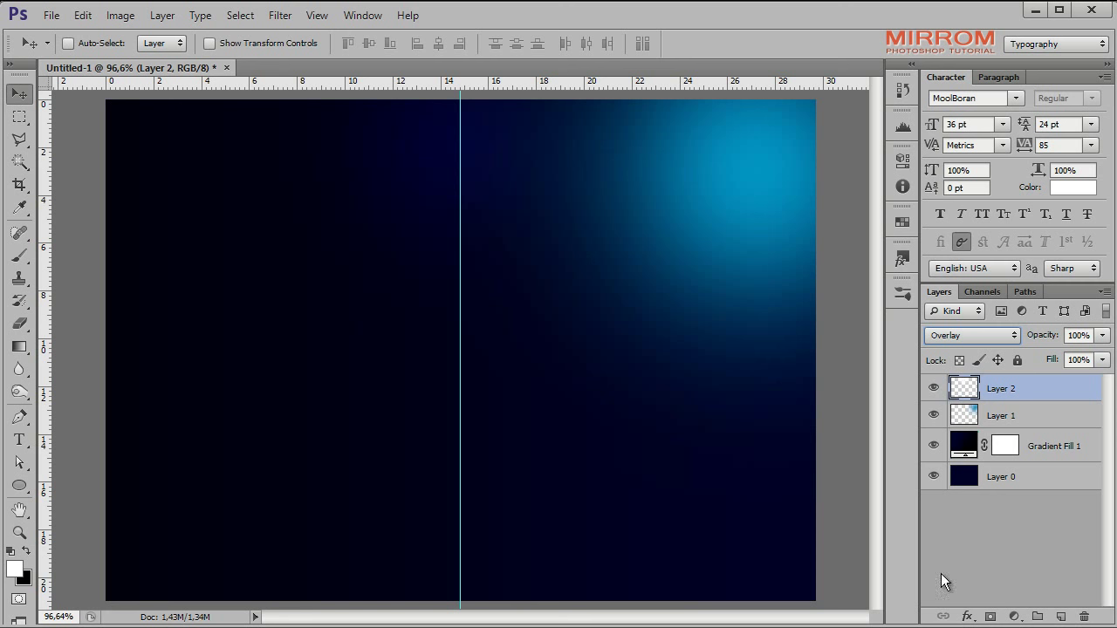
# Step: Enlarge Layer 1's cyan glow to about 120%
pyautogui.click(1001, 417)
pyautogui.hotkey('ctrl', 't')
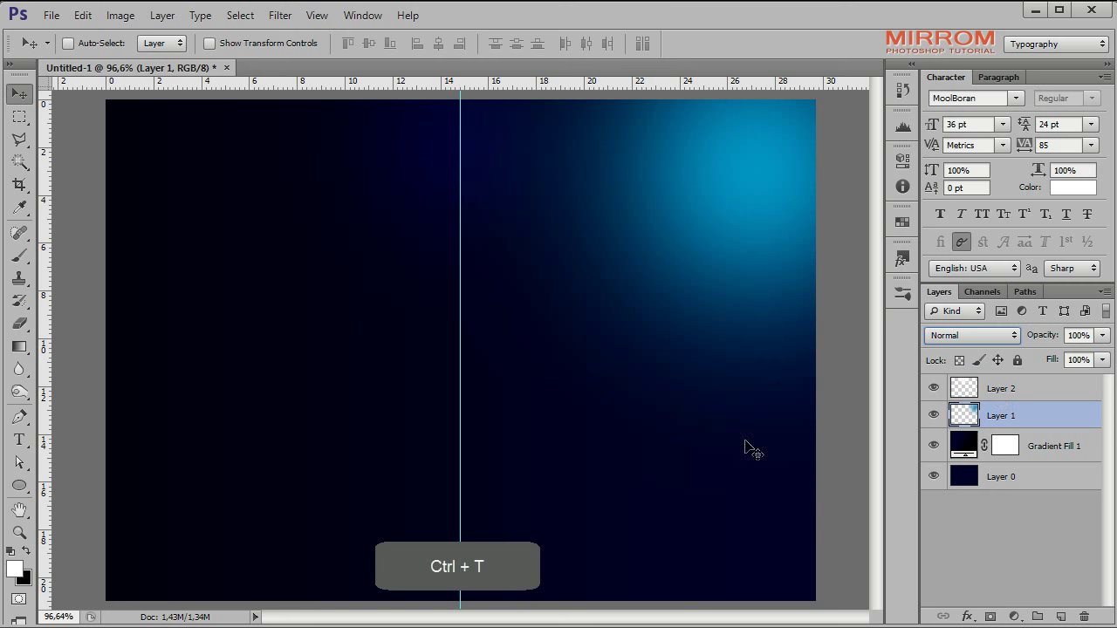
pyautogui.moveTo(416, 509); pyautogui.dragTo(330, 585)
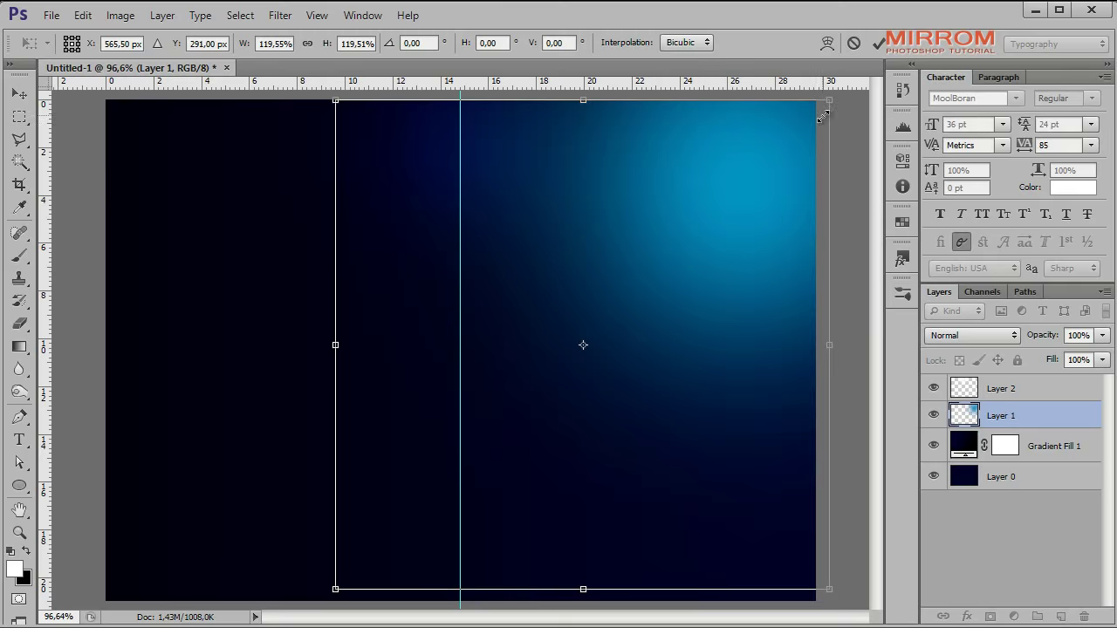
pyautogui.click(877, 43)
# Step: Move Layer 2's white glow left and enlarge it slightly
pyautogui.click(1006, 399)
pyautogui.hotkey('ctrl', 't')
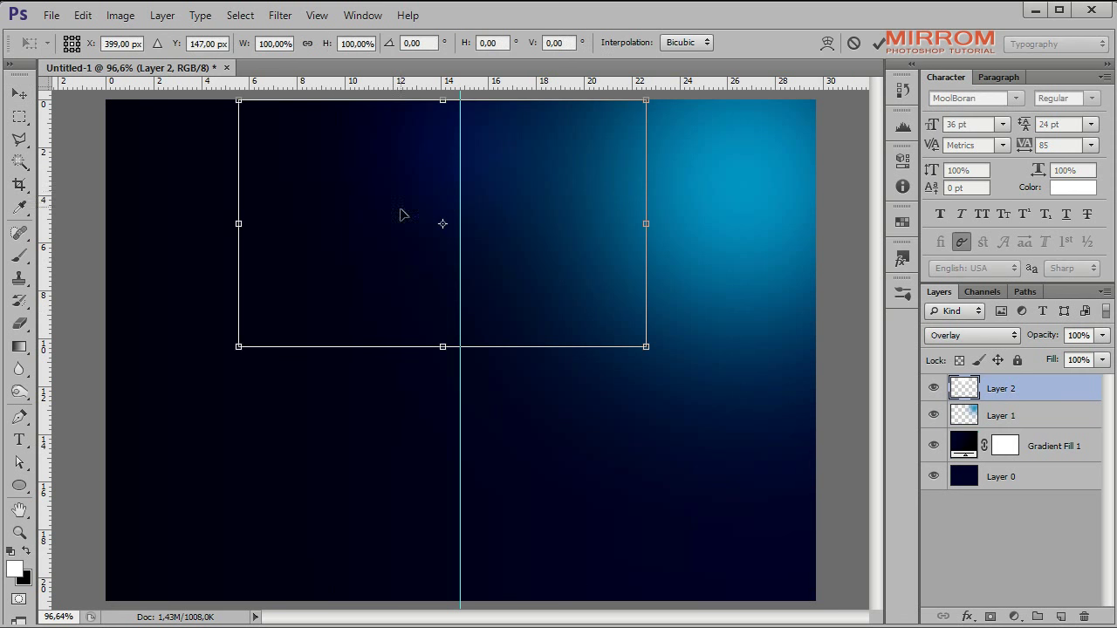
pyautogui.moveTo(399, 212); pyautogui.dragTo(369, 212)
pyautogui.moveTo(207, 343); pyautogui.dragTo(171, 365)
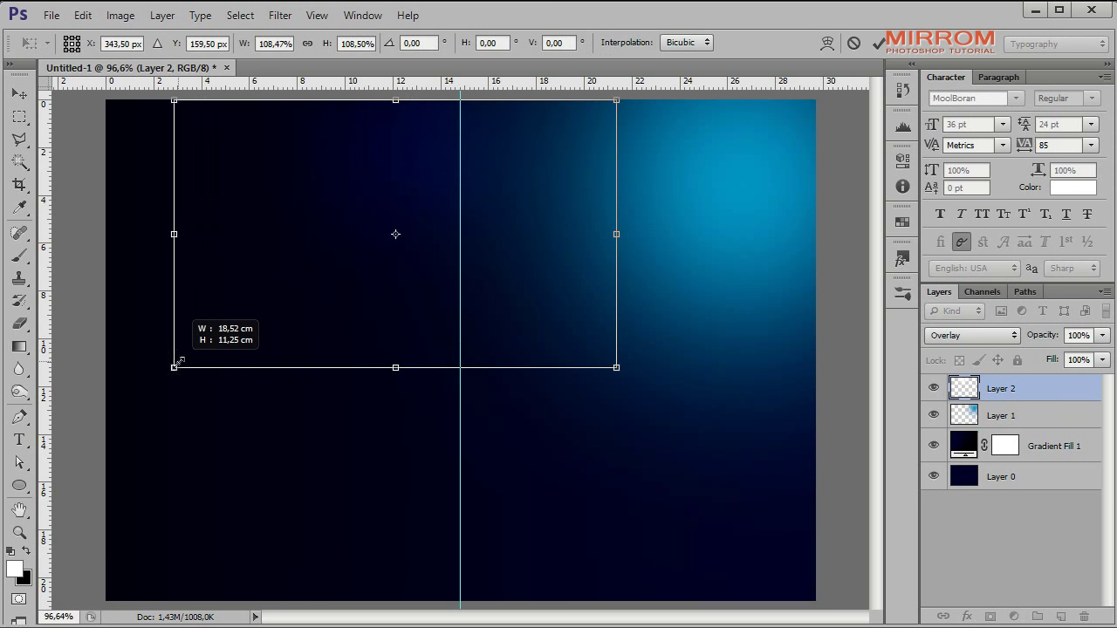
pyautogui.click(878, 43)
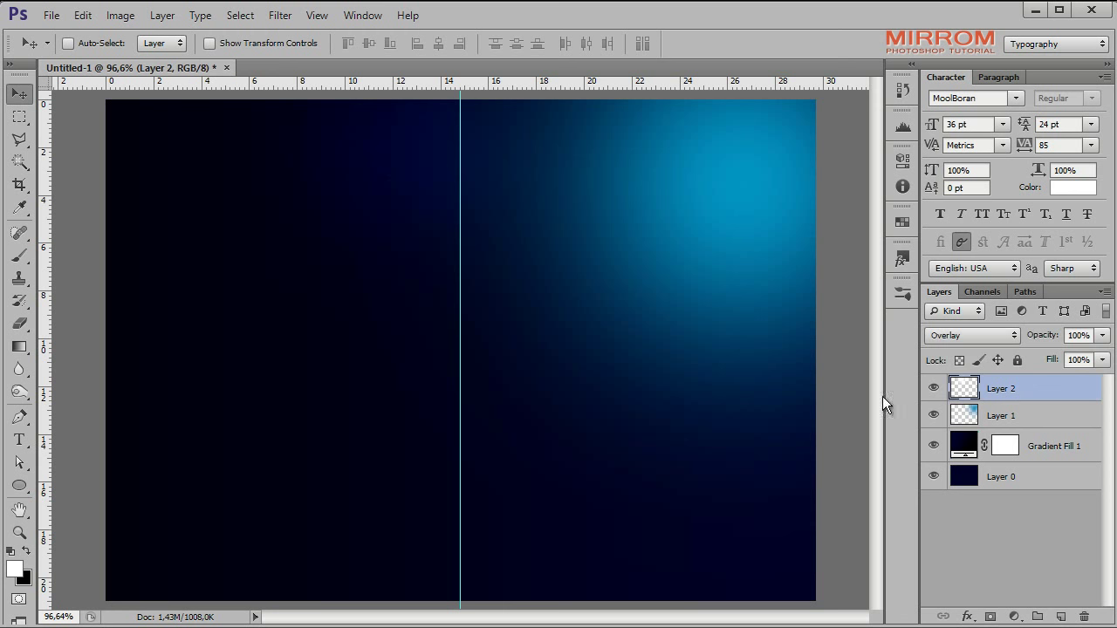
# Step: Start a Pen shape from the top edge near the right, curving down to the bottom edge
pyautogui.click(20, 419)
pyautogui.click(89, 43)
pyautogui.click(87, 62)
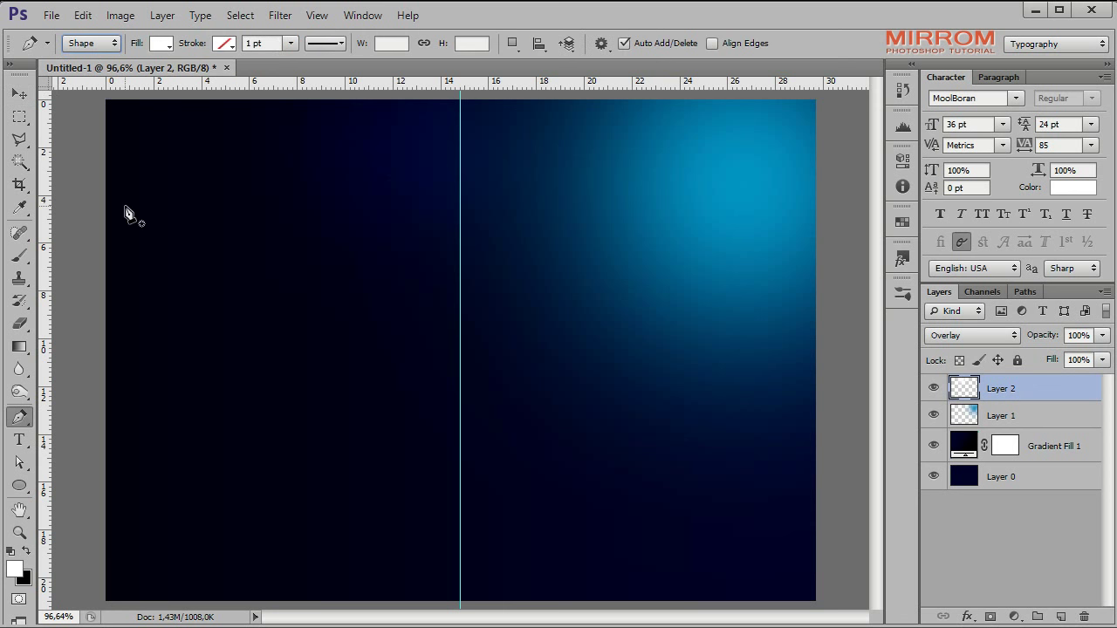
pyautogui.click(776, 98)
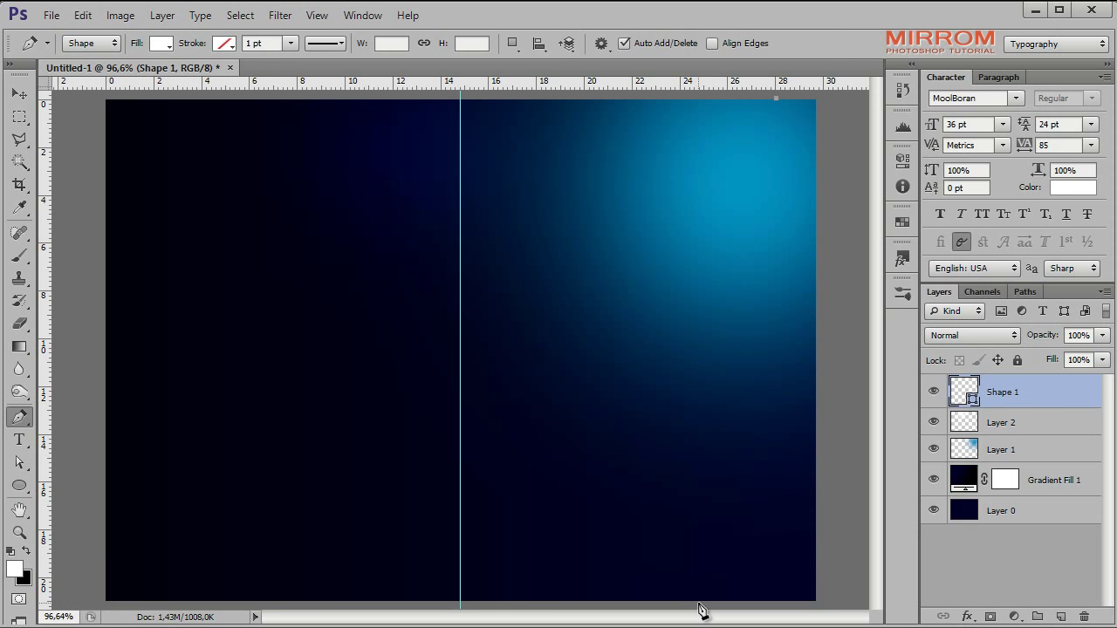
pyautogui.moveTo(703, 601); pyautogui.dragTo(761, 621)
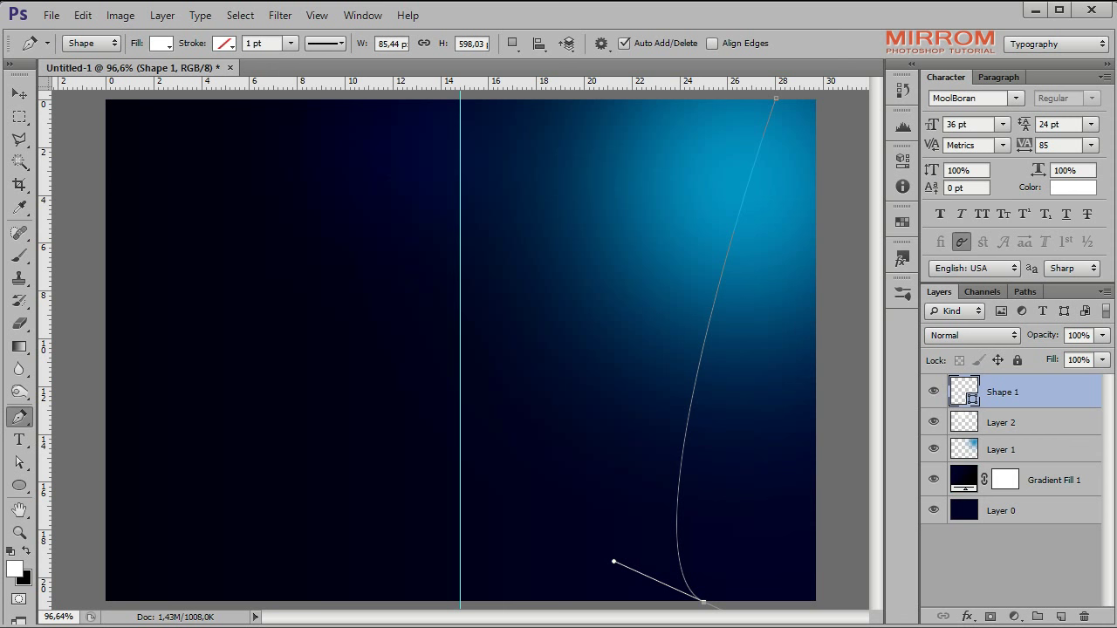
# Step: Bulge the curve leftward and close the white shape through the right-hand corners
pyautogui.click(21, 465)
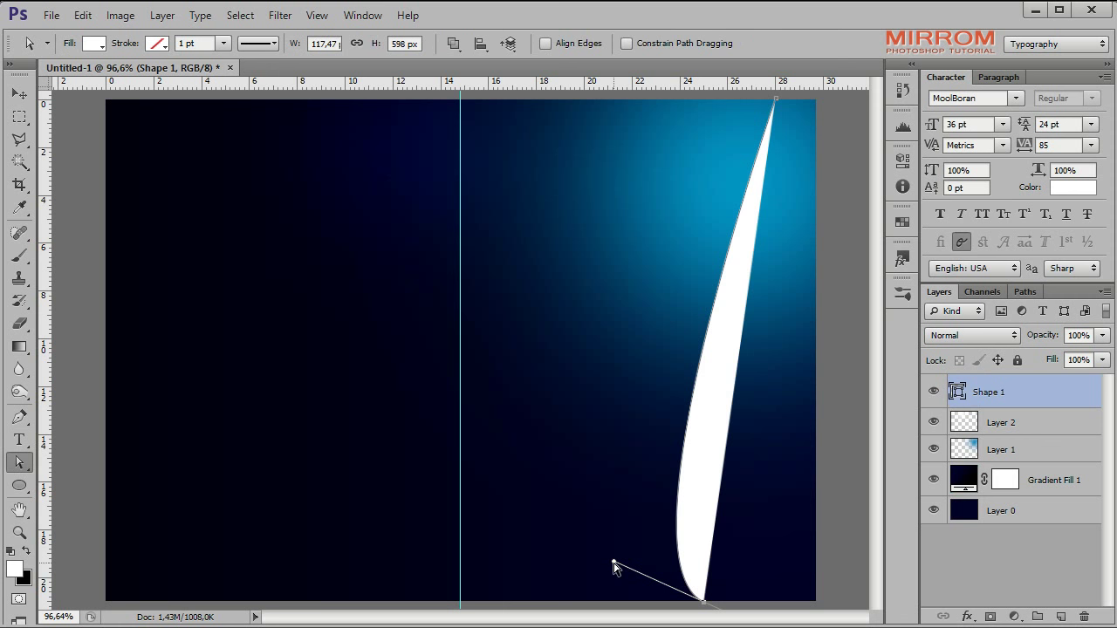
pyautogui.moveTo(614, 563); pyautogui.dragTo(545, 547)
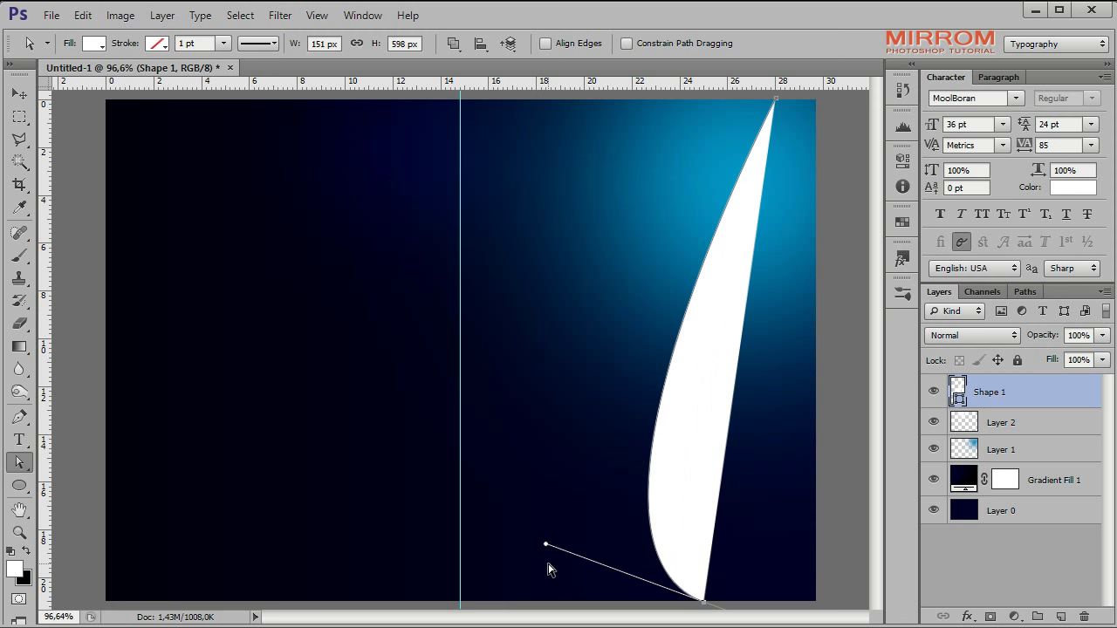
pyautogui.moveTo(548, 548); pyautogui.dragTo(537, 565)
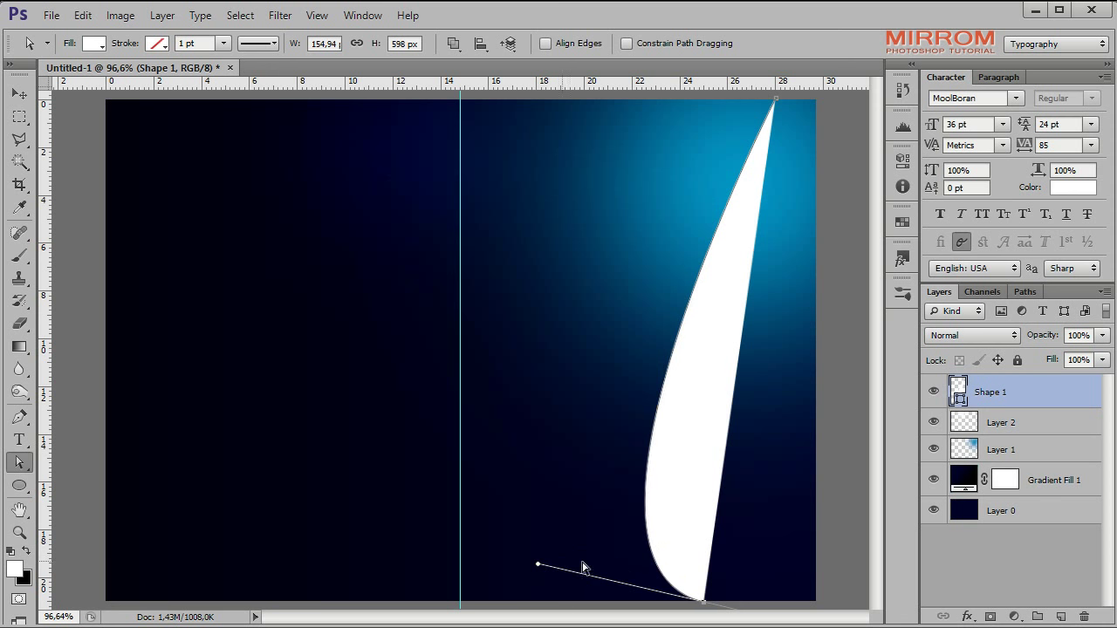
pyautogui.click(19, 417)
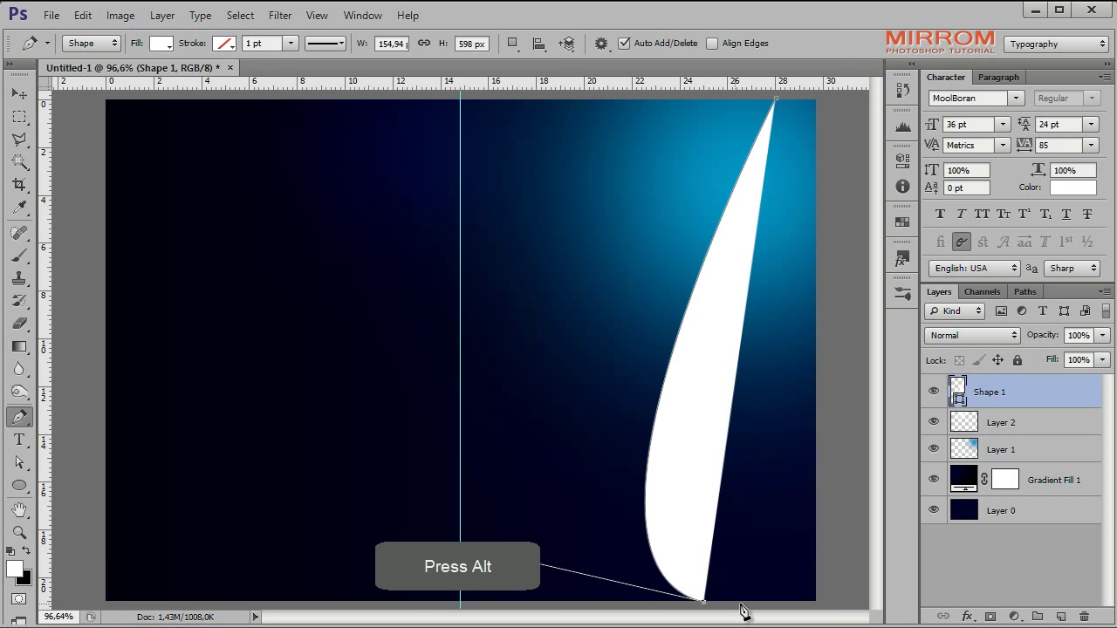
pyautogui.click(820, 604)
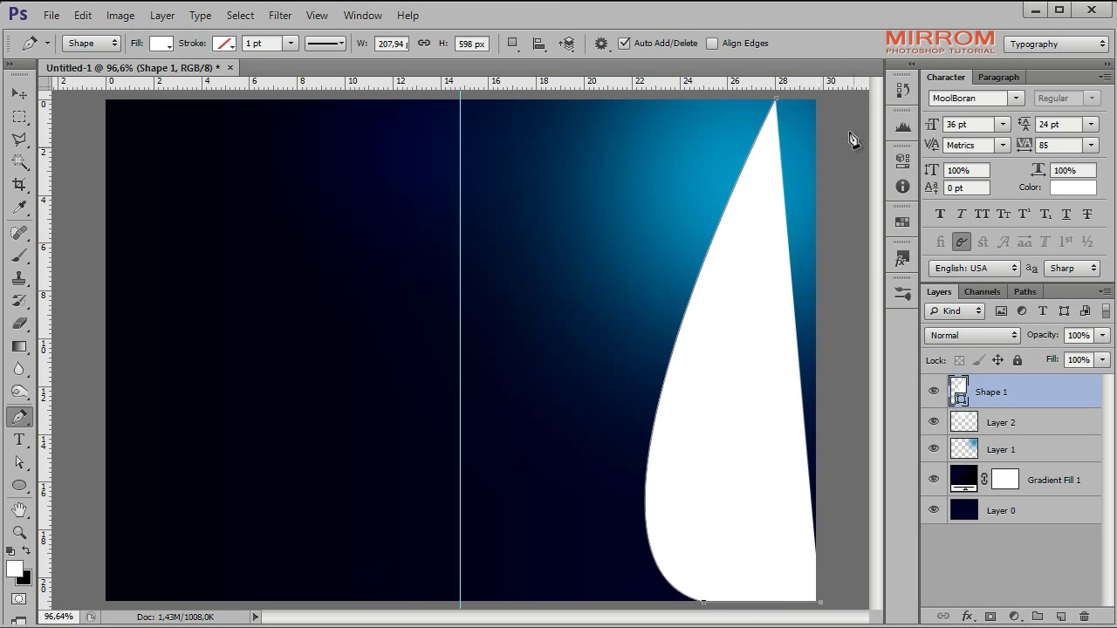
pyautogui.click(820, 105)
pyautogui.click(776, 101)
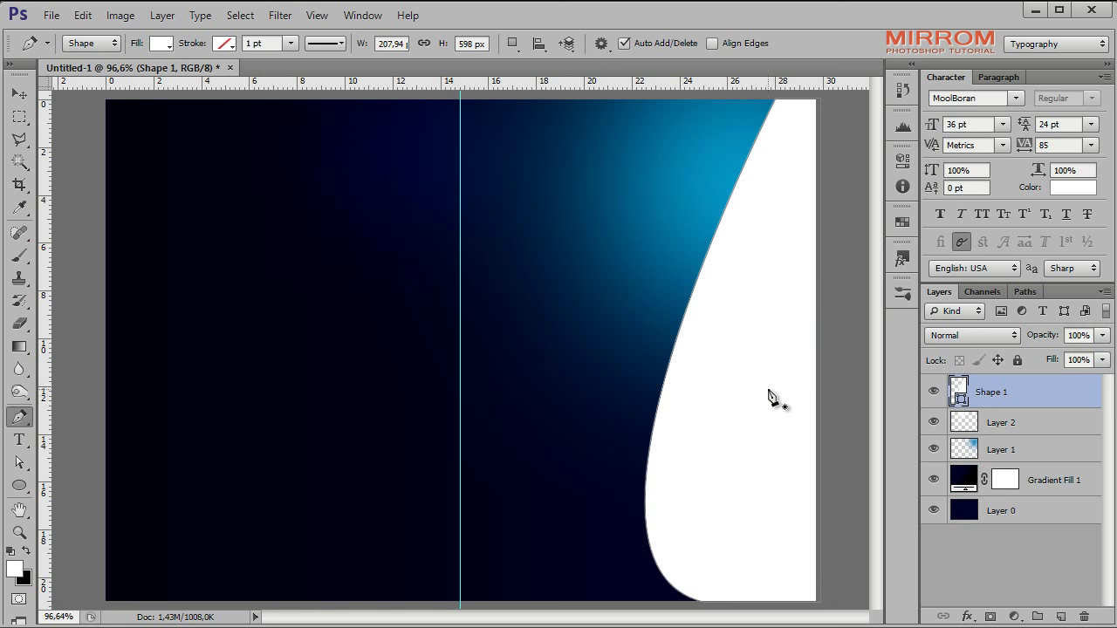
# Step: Set Shape 1's fill to 0% and load its outline as a selection
pyautogui.press('v')
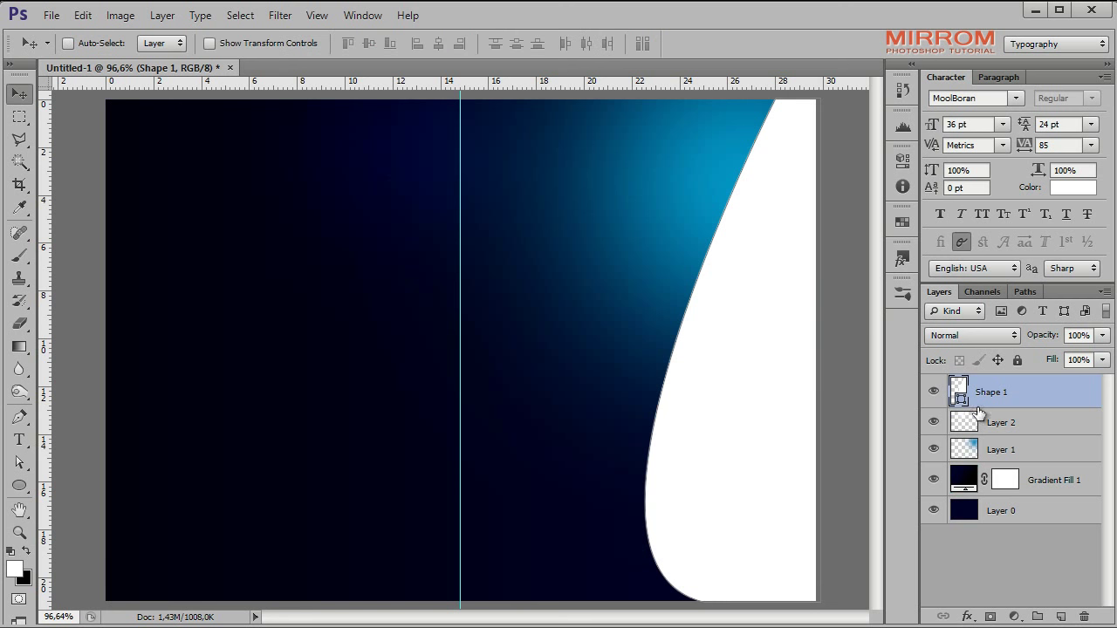
pyautogui.moveTo(1053, 363); pyautogui.dragTo(939, 366)
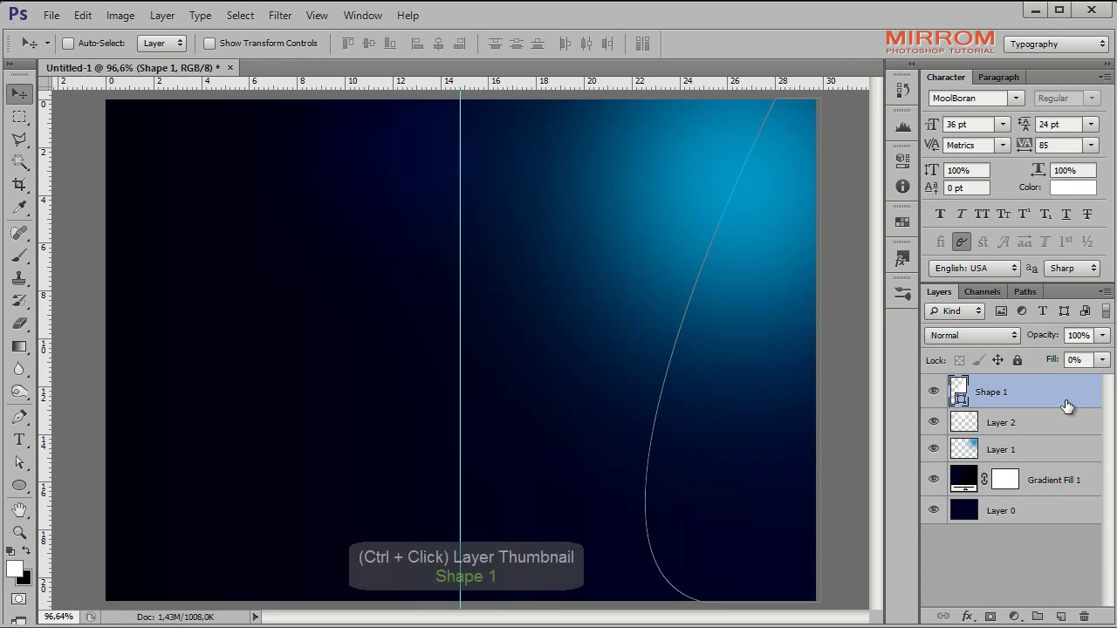
pyautogui.keyDown('ctrl'); pyautogui.click(959, 406); pyautogui.keyUp('ctrl')
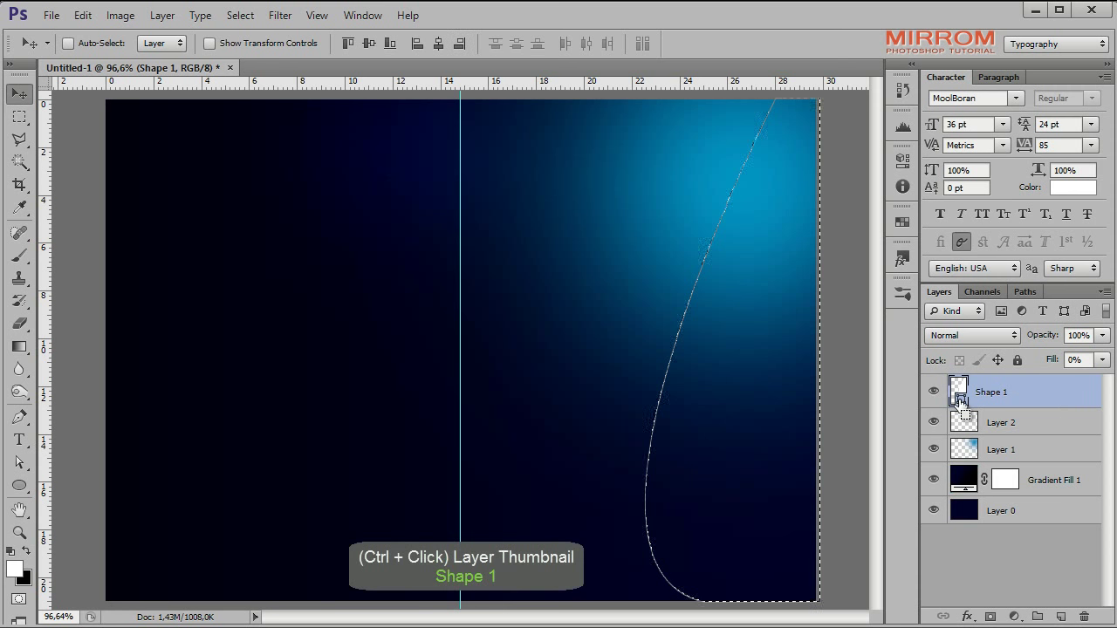
# Step: Add a new layer and set the paint colour to light grey #cbd4d3
pyautogui.click(1062, 617)
pyautogui.click(15, 569)
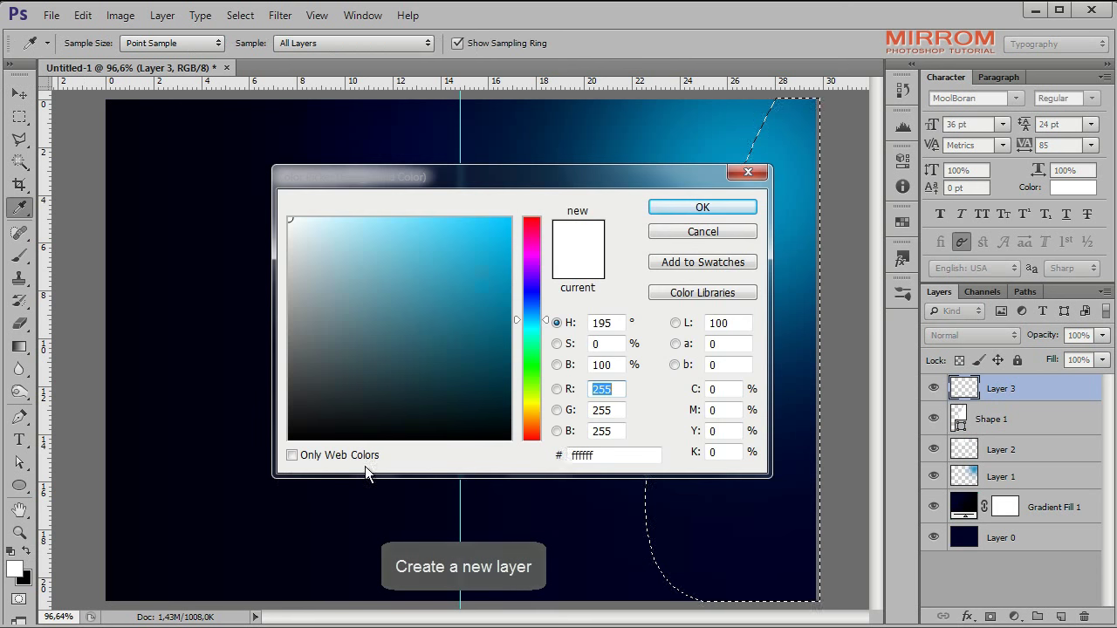
pyautogui.click(541, 460)
pyautogui.write('cbd4d3')
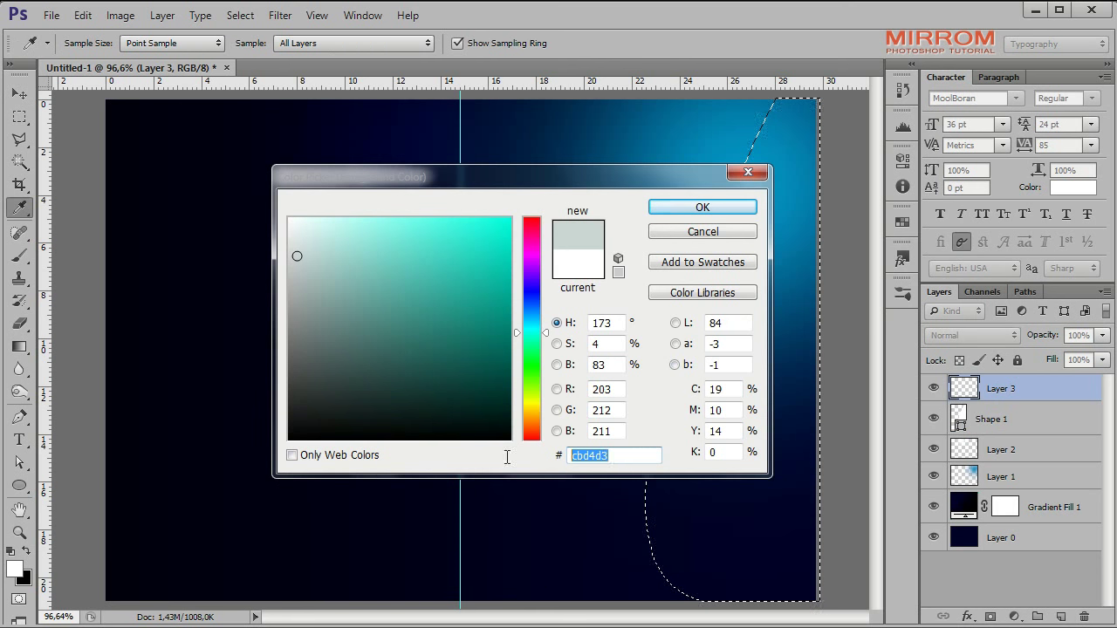
pyautogui.click(702, 207)
# Step: Brush soft light-grey highlights along the curved edge's top and bottom, then deselect
pyautogui.click(20, 255)
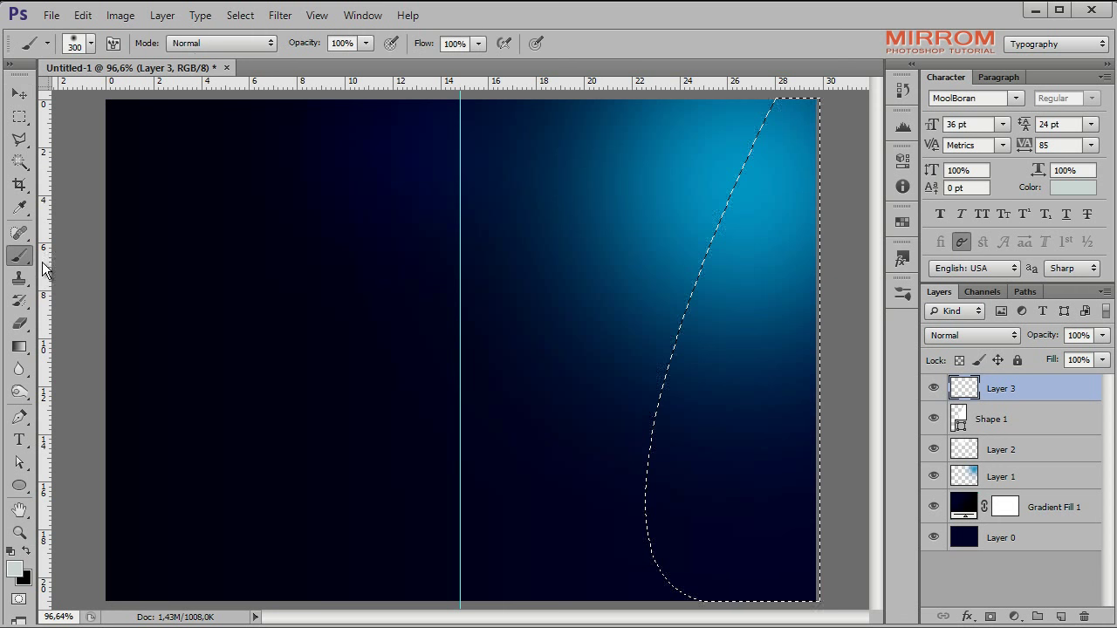
pyautogui.press('[')
pyautogui.press('[')
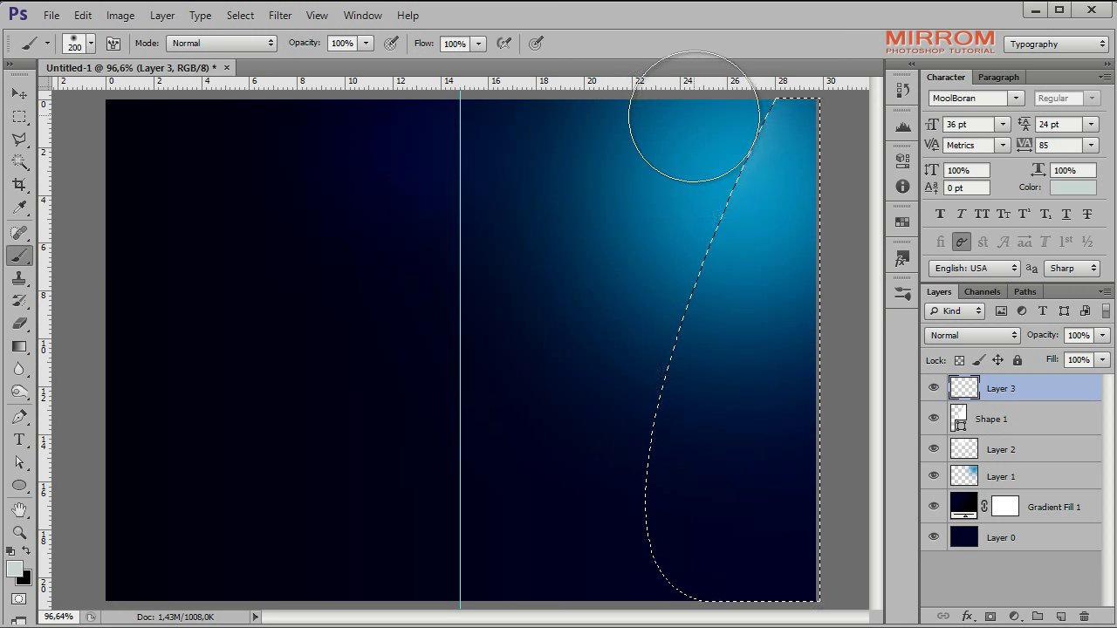
pyautogui.moveTo(706, 112)
pyautogui.mouseDown()
pyautogui.moveTo(631, 285)
pyautogui.moveTo(568, 568)
pyautogui.moveTo(660, 137)
pyautogui.mouseUp()
pyautogui.press('[')
pyautogui.press('[')
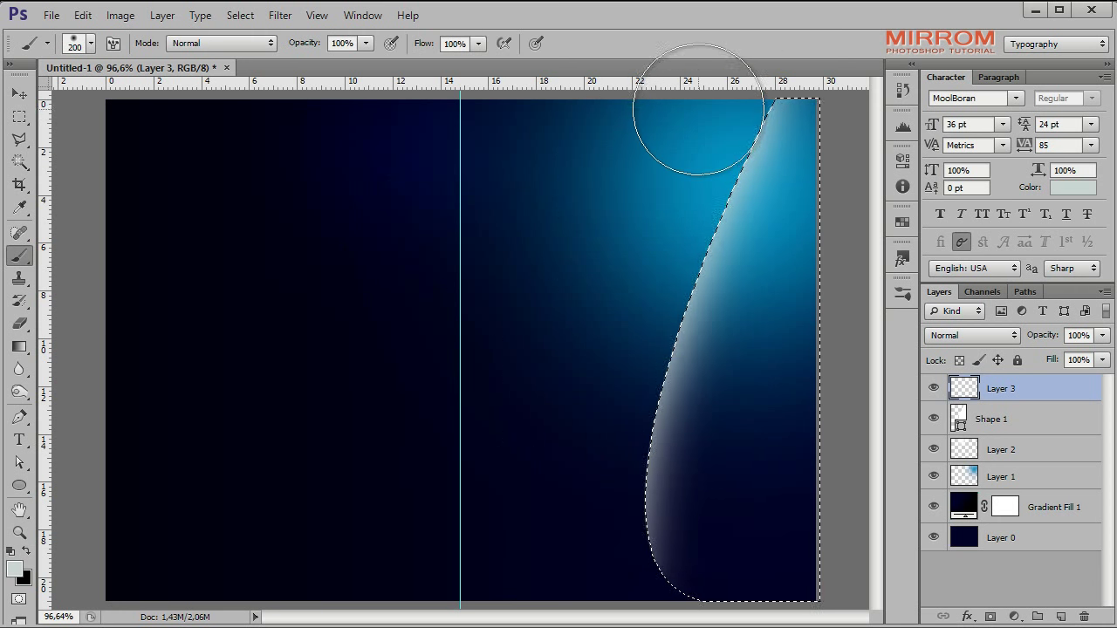
pyautogui.moveTo(735, 48); pyautogui.dragTo(698, 137)
pyautogui.press('[')
pyautogui.press('[')
pyautogui.press('[')
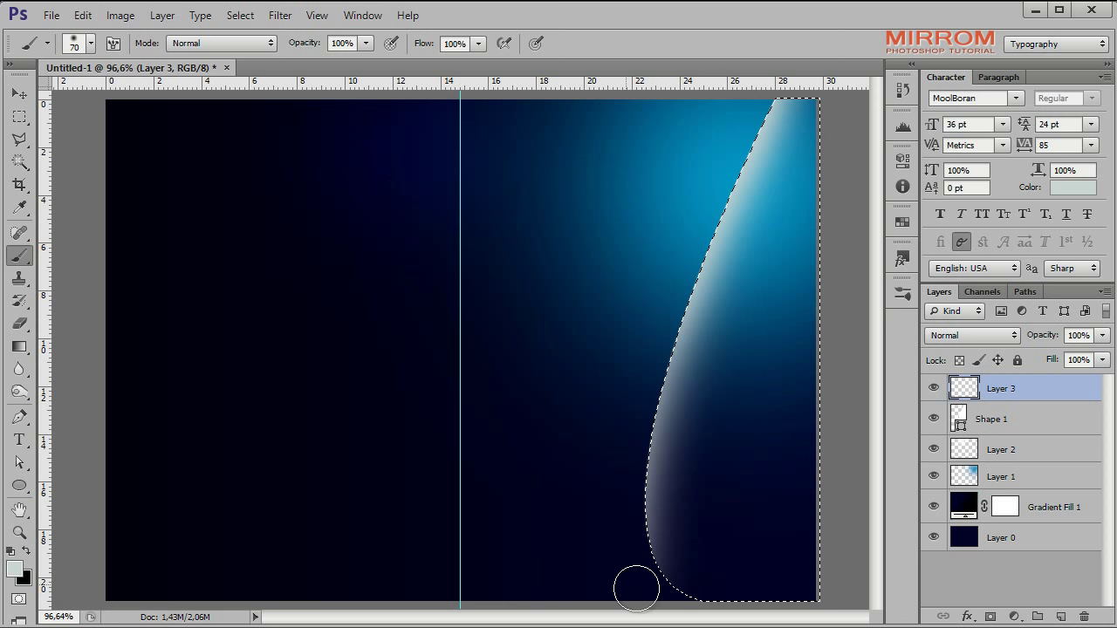
pyautogui.moveTo(635, 590); pyautogui.dragTo(608, 587)
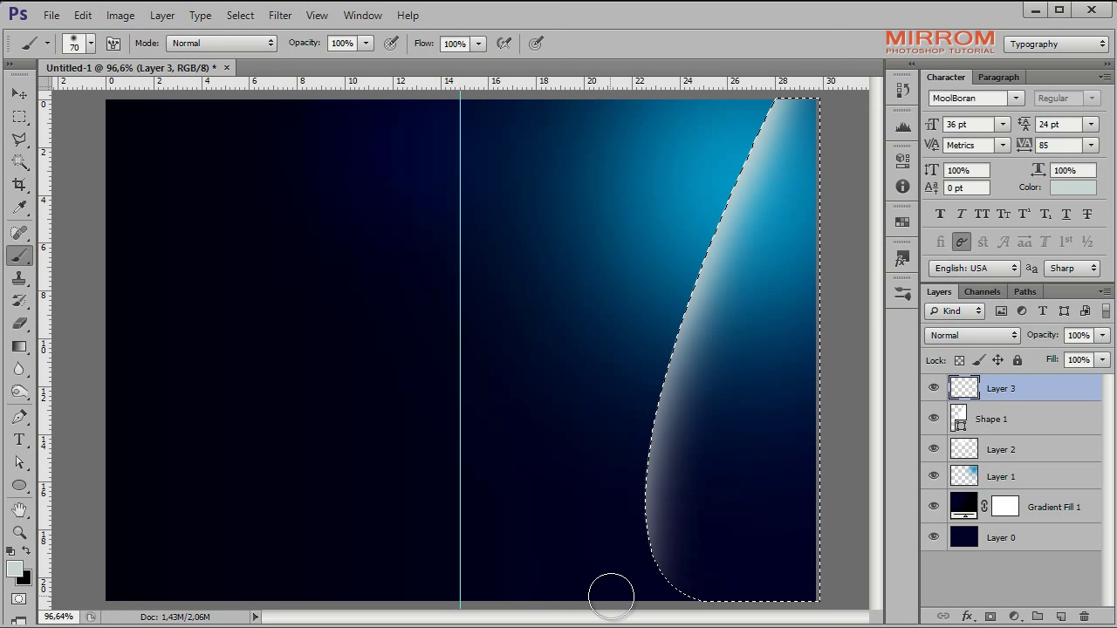
pyautogui.press('v')
pyautogui.hotkey('ctrl', 'd')
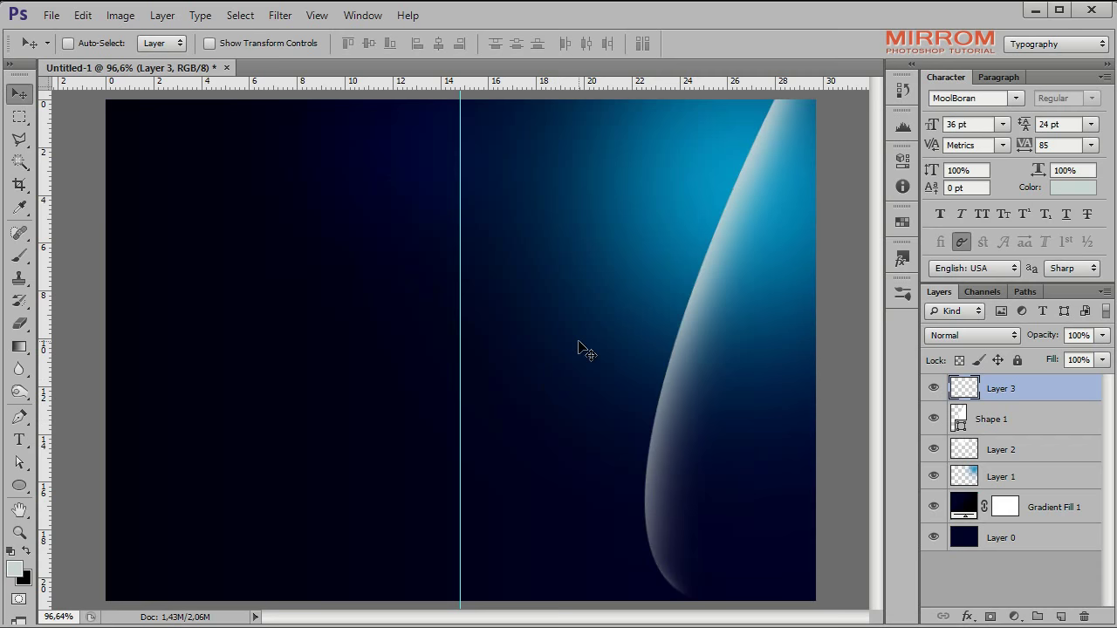
pyautogui.click(971, 335)
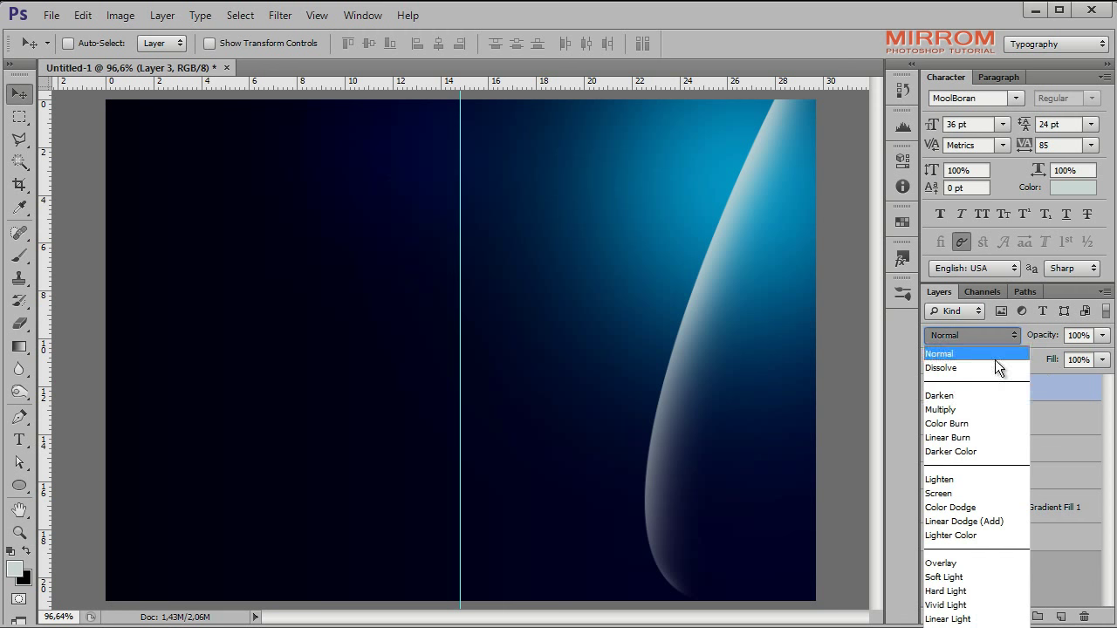
# Step: Blend Layer 3's highlight in Overlay and lower its opacity
pyautogui.click(951, 562)
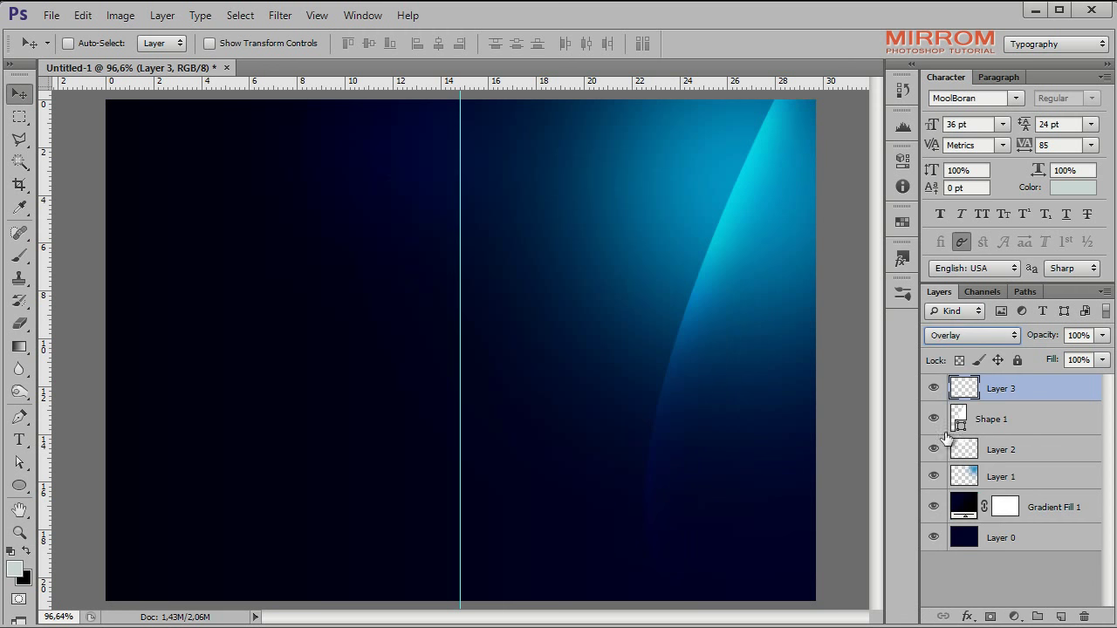
pyautogui.moveTo(1050, 338); pyautogui.dragTo(1029, 341)
pyautogui.moveTo(1049, 343); pyautogui.dragTo(1040, 339)
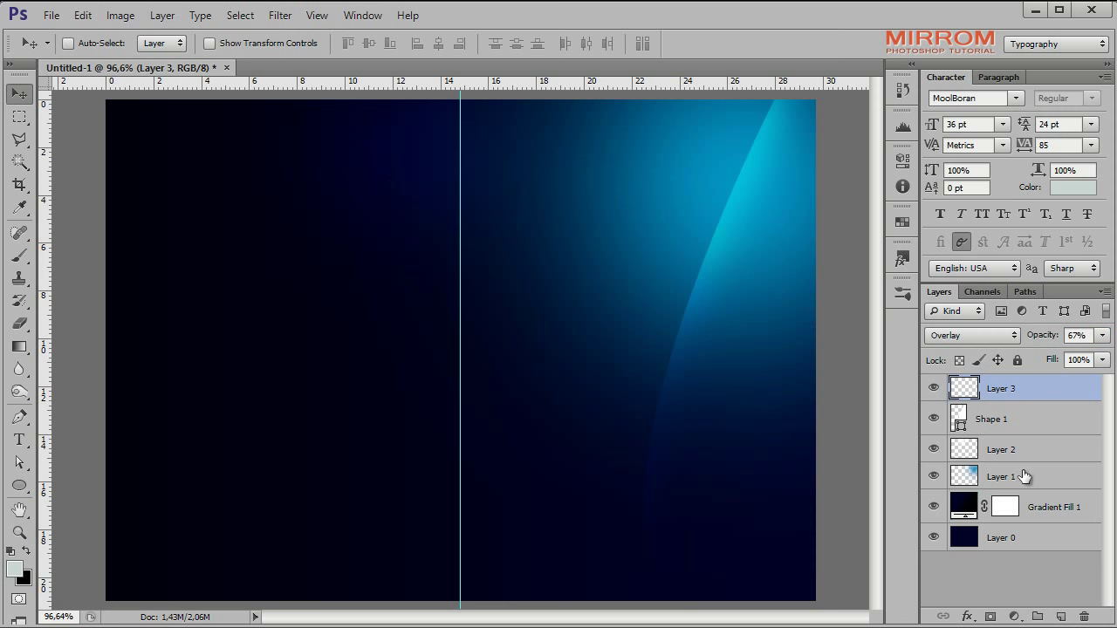
pyautogui.click(1081, 335)
# Step: Duplicate the streak, move it left, rotate it about 26°, and drop opacity to 24%
pyautogui.hotkey('ctrl', 'j')
pyautogui.hotkey('ctrl', 'j')
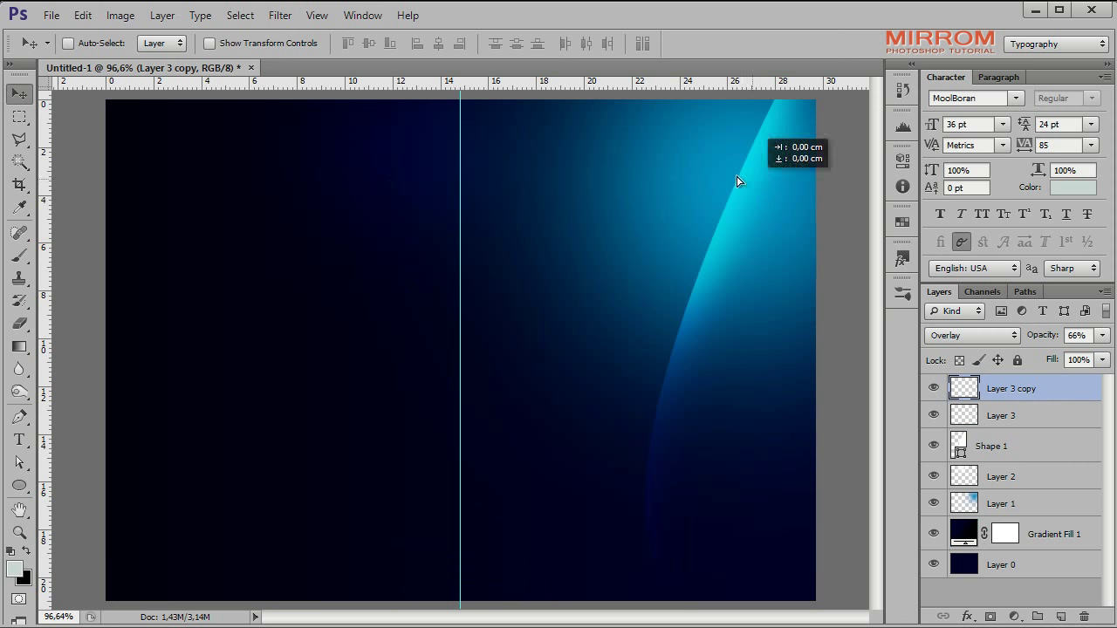
pyautogui.moveTo(759, 186); pyautogui.dragTo(670, 175)
pyautogui.hotkey('ctrl', 't')
pyautogui.moveTo(798, 212); pyautogui.dragTo(821, 428)
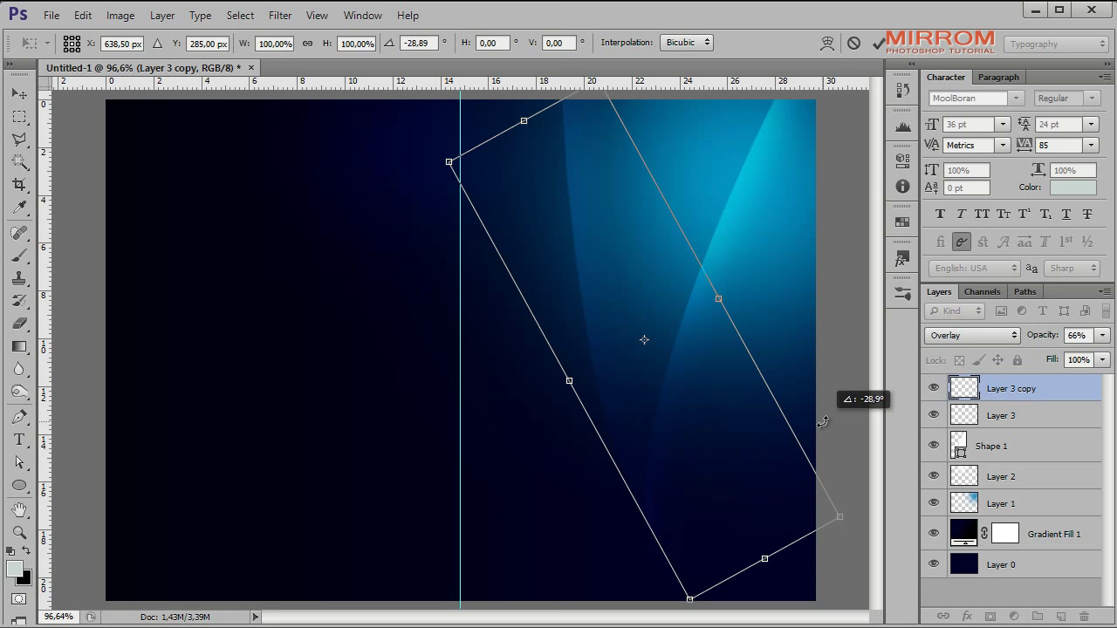
pyautogui.moveTo(822, 428)
pyautogui.mouseDown()
pyautogui.moveTo(808, 434)
pyautogui.moveTo(811, 424)
pyautogui.mouseUp()
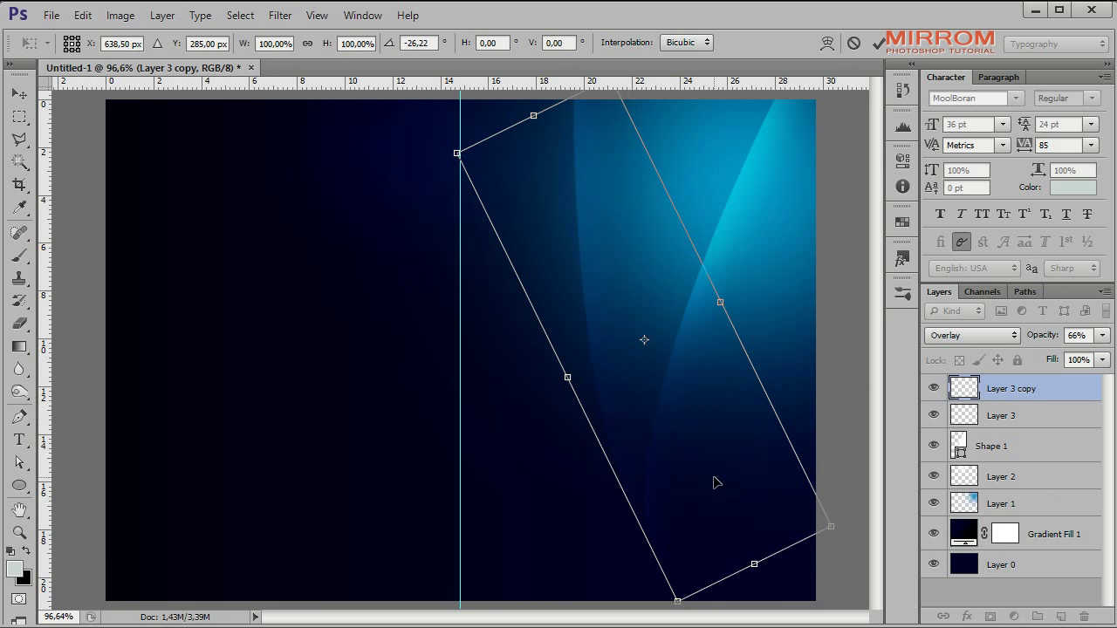
pyautogui.moveTo(717, 483)
pyautogui.mouseDown()
pyautogui.moveTo(738, 477)
pyautogui.moveTo(725, 477)
pyautogui.mouseUp()
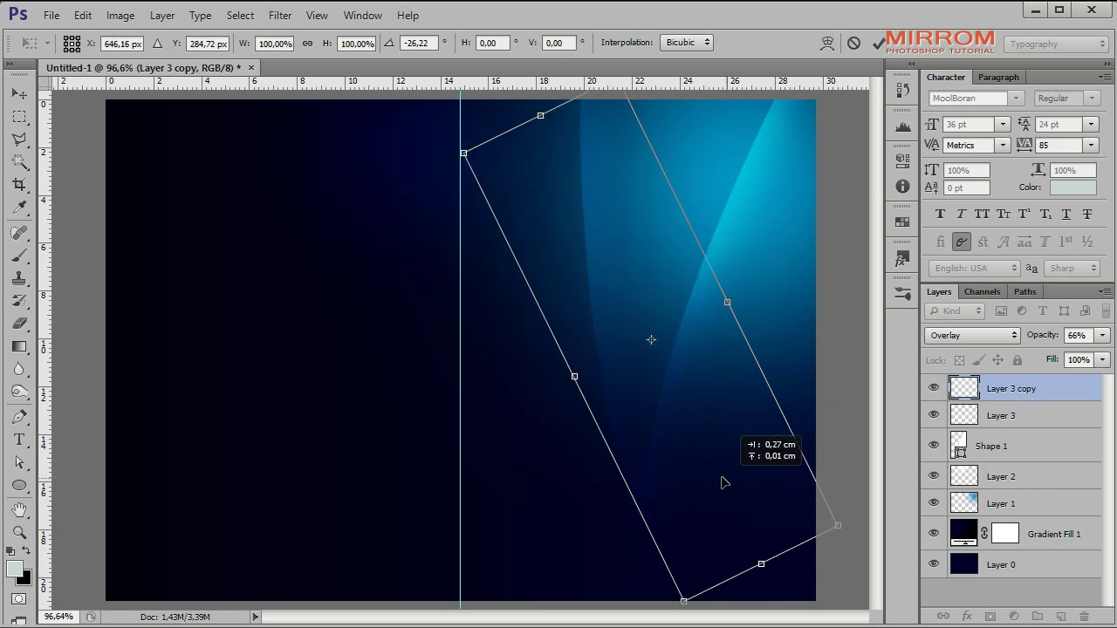
pyautogui.click(878, 42)
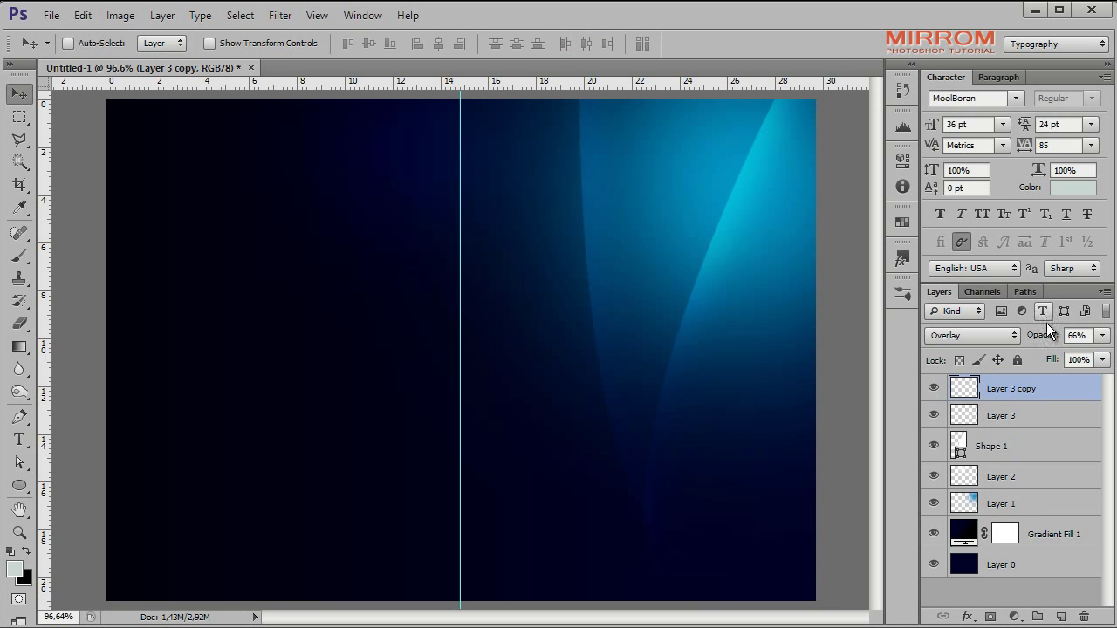
pyautogui.moveTo(1044, 335)
pyautogui.mouseDown()
pyautogui.moveTo(1050, 349)
pyautogui.moveTo(1037, 339)
pyautogui.mouseUp()
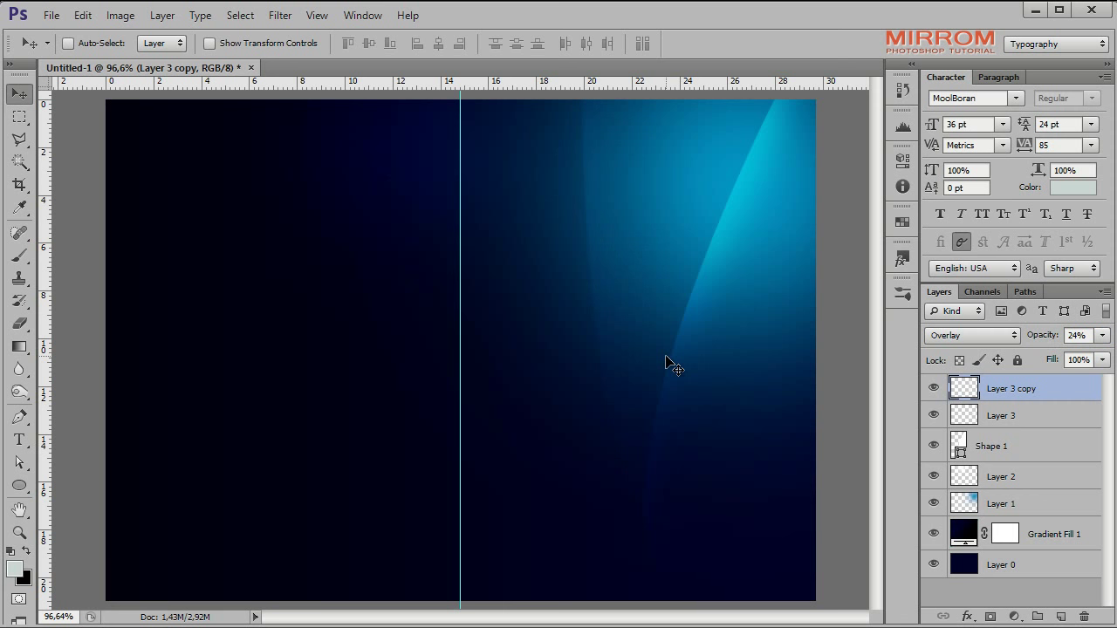
# Step: Duplicate Layer 3, shift the copy right, stretch it slightly taller, and tilt it about 3°
pyautogui.click(1027, 418)
pyautogui.hotkey('ctrl', 'j')
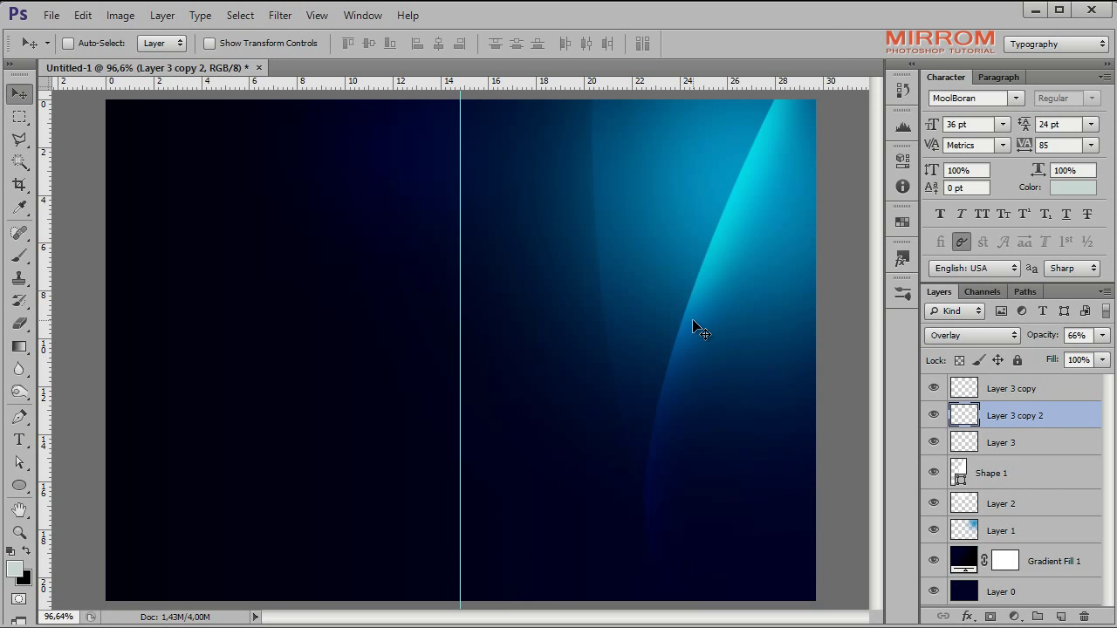
pyautogui.moveTo(698, 328); pyautogui.dragTo(718, 331)
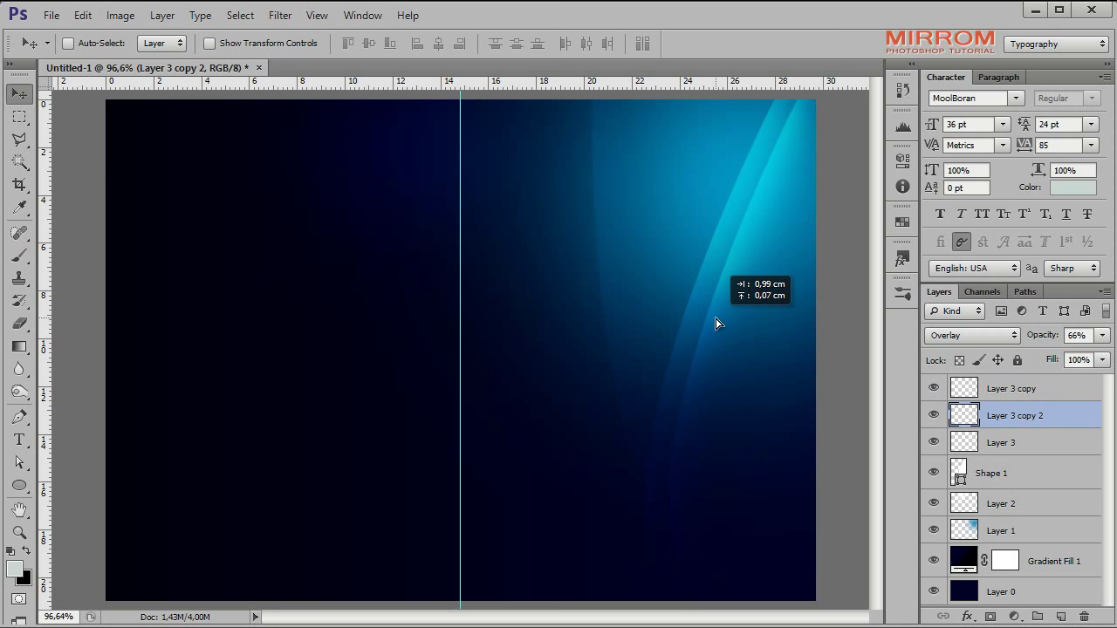
pyautogui.hotkey('ctrl', 't')
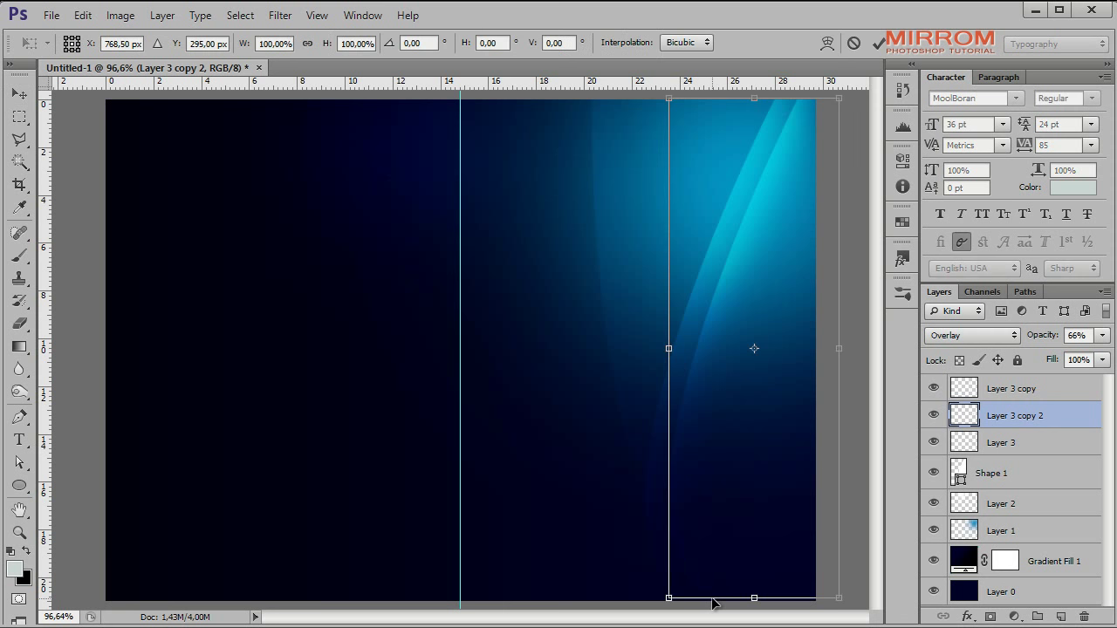
pyautogui.moveTo(753, 601); pyautogui.dragTo(754, 617)
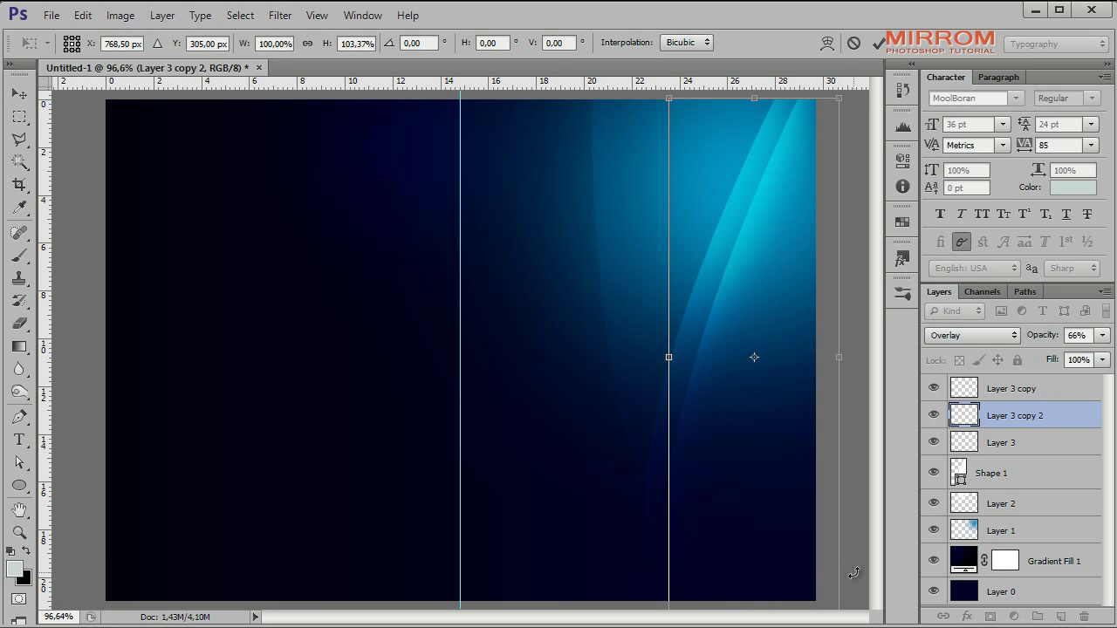
pyautogui.moveTo(854, 573); pyautogui.dragTo(833, 580)
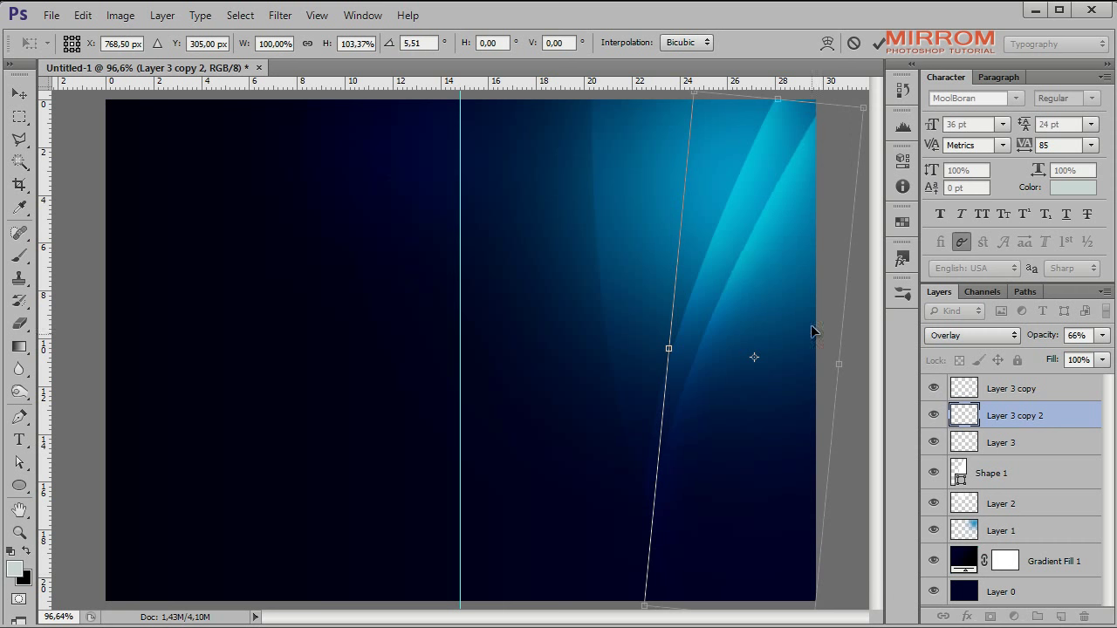
pyautogui.moveTo(808, 271); pyautogui.dragTo(786, 264)
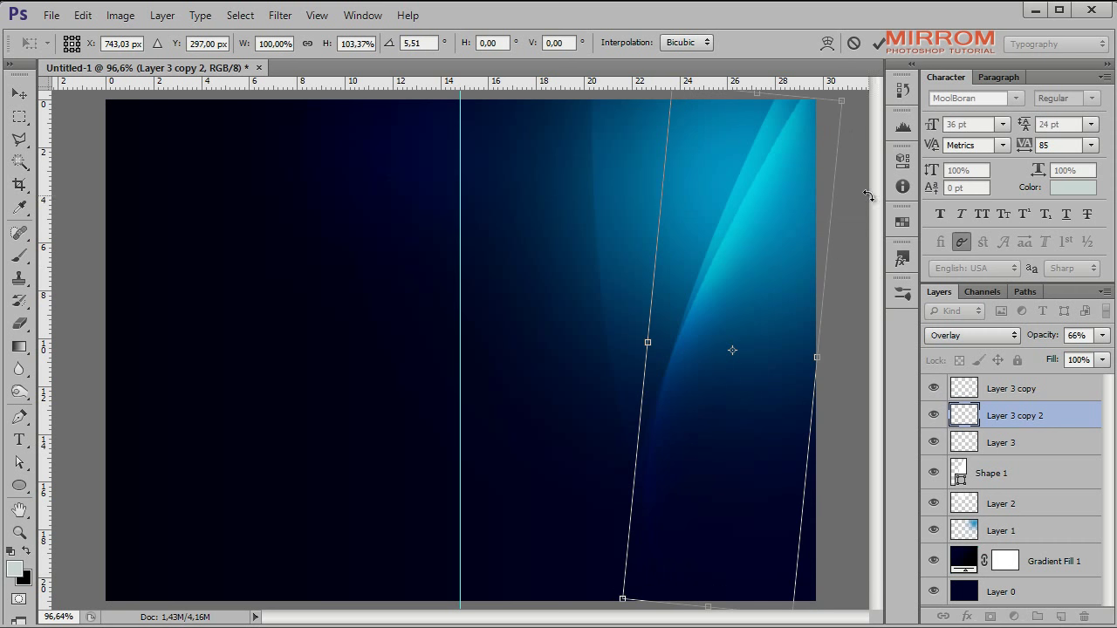
pyautogui.moveTo(869, 192); pyautogui.dragTo(853, 187)
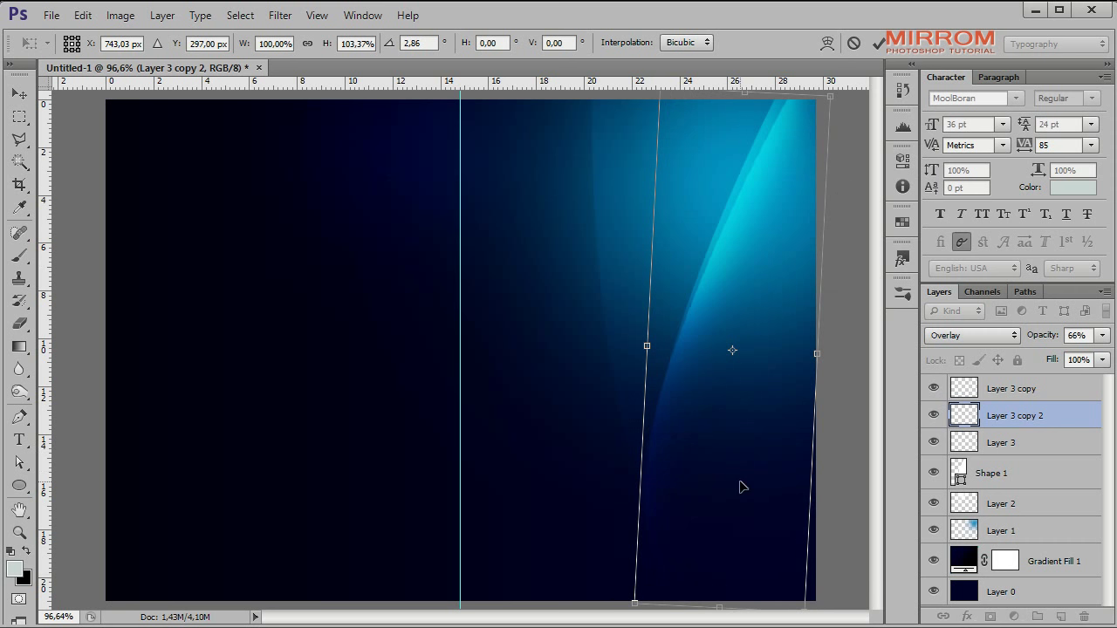
pyautogui.press('Return')
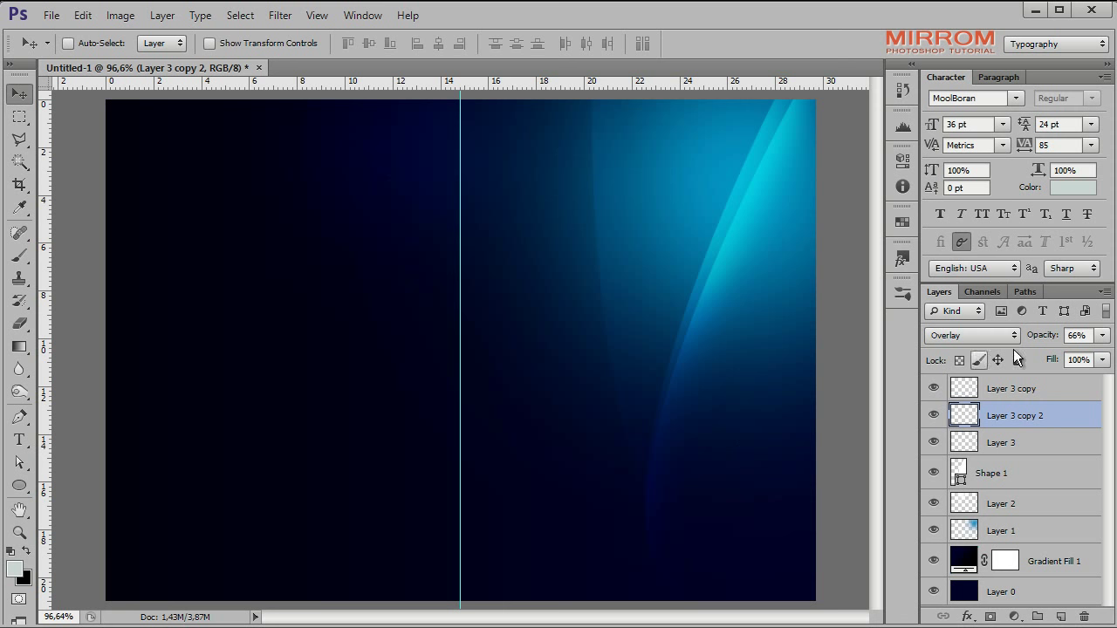
# Step: Lower the copy's opacity to 45%, add a layer mask, and set a 175 px brush at 70% opacity
pyautogui.moveTo(1046, 336); pyautogui.dragTo(1027, 337)
pyautogui.click(990, 617)
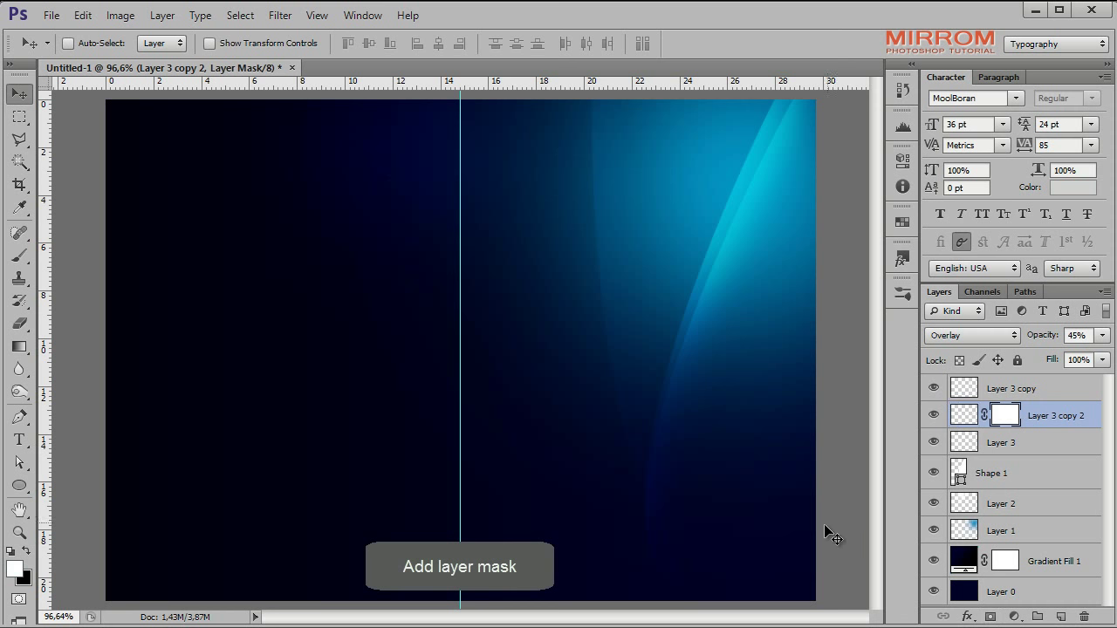
pyautogui.click(19, 255)
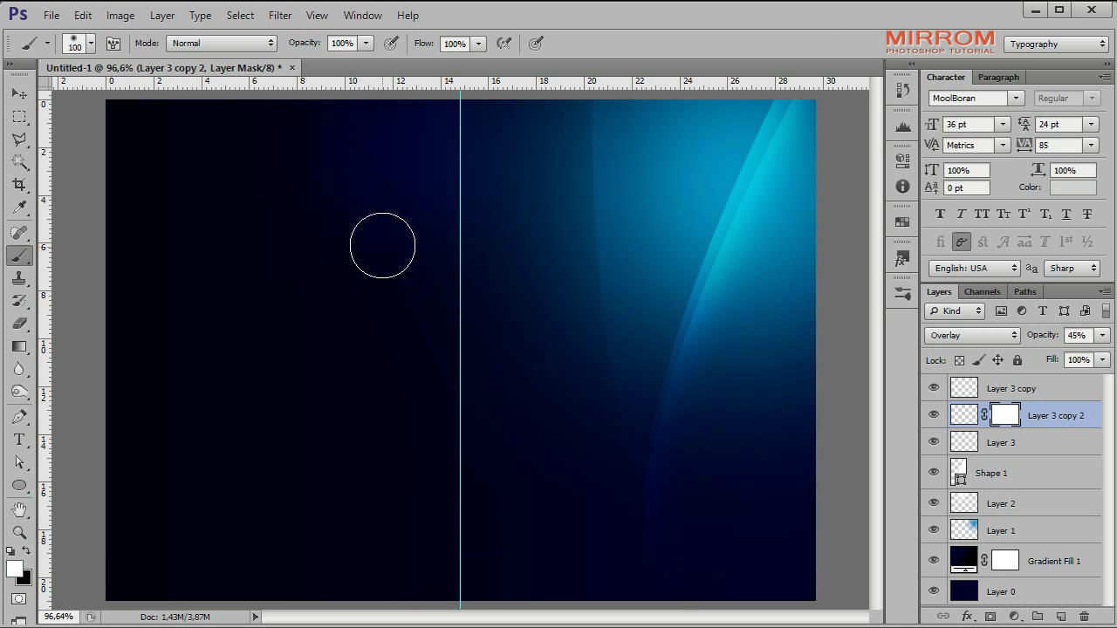
pyautogui.press(']')
pyautogui.press(']')
pyautogui.press(']')
pyautogui.moveTo(313, 54); pyautogui.dragTo(288, 54)
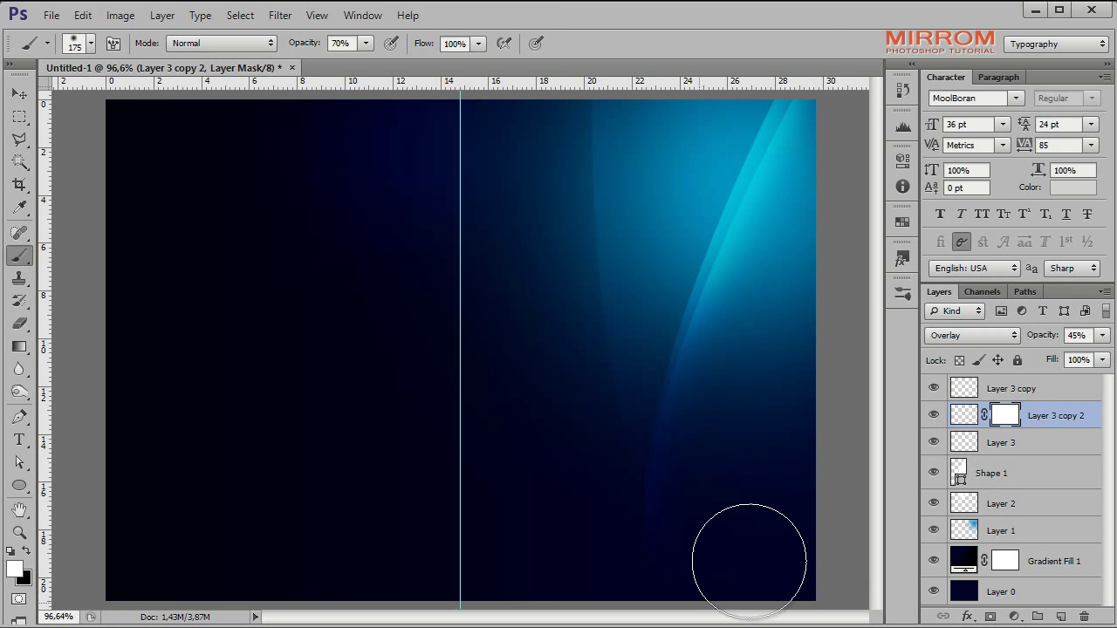
pyautogui.press('v')
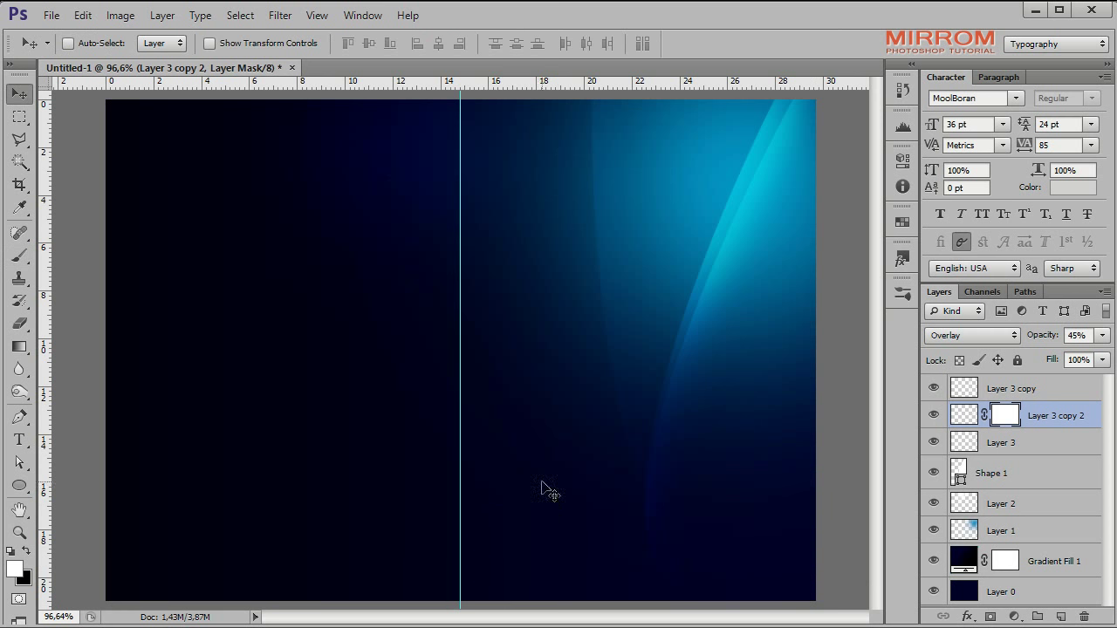
pyautogui.click(1034, 395)
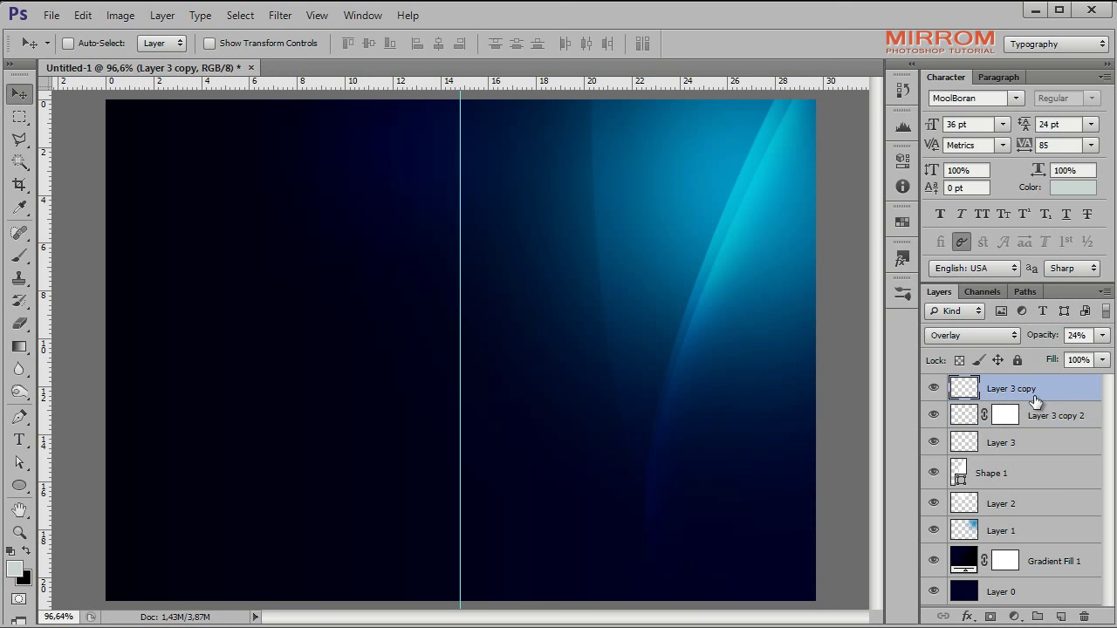
pyautogui.click(19, 417)
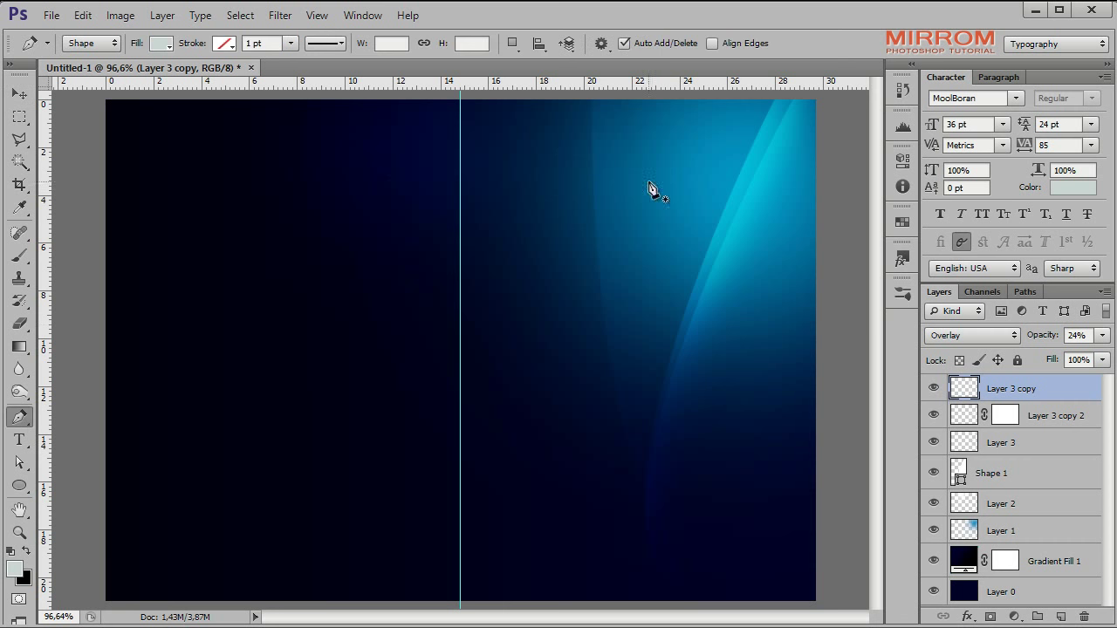
# Step: Draw a thin crescent shape along the top-right streak edge and set its fill to 0%
pyautogui.click(774, 99)
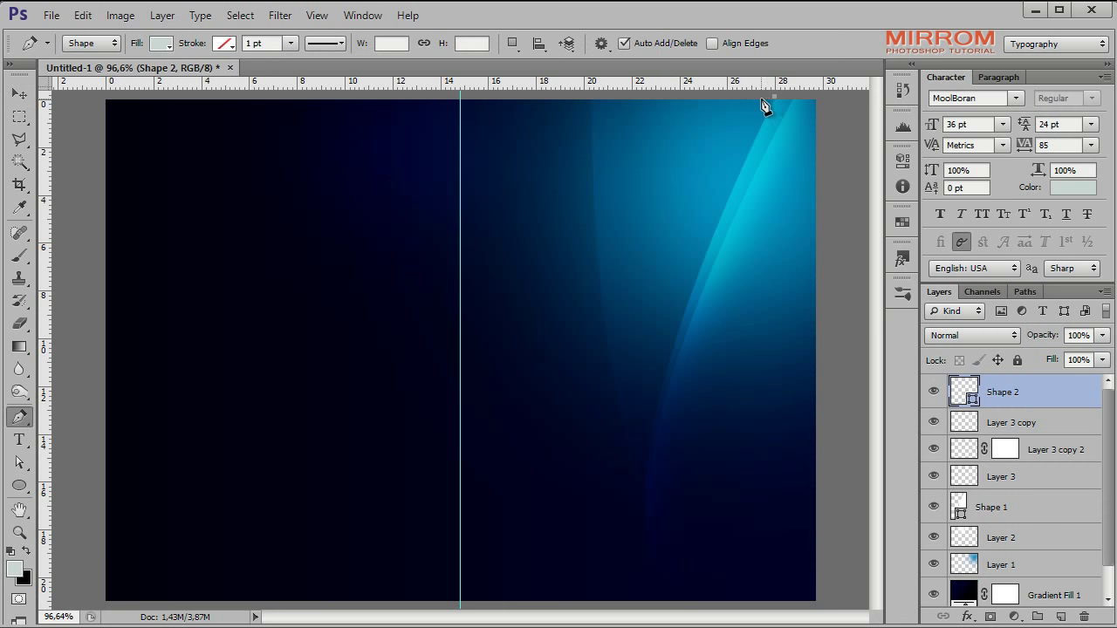
pyautogui.click(751, 103)
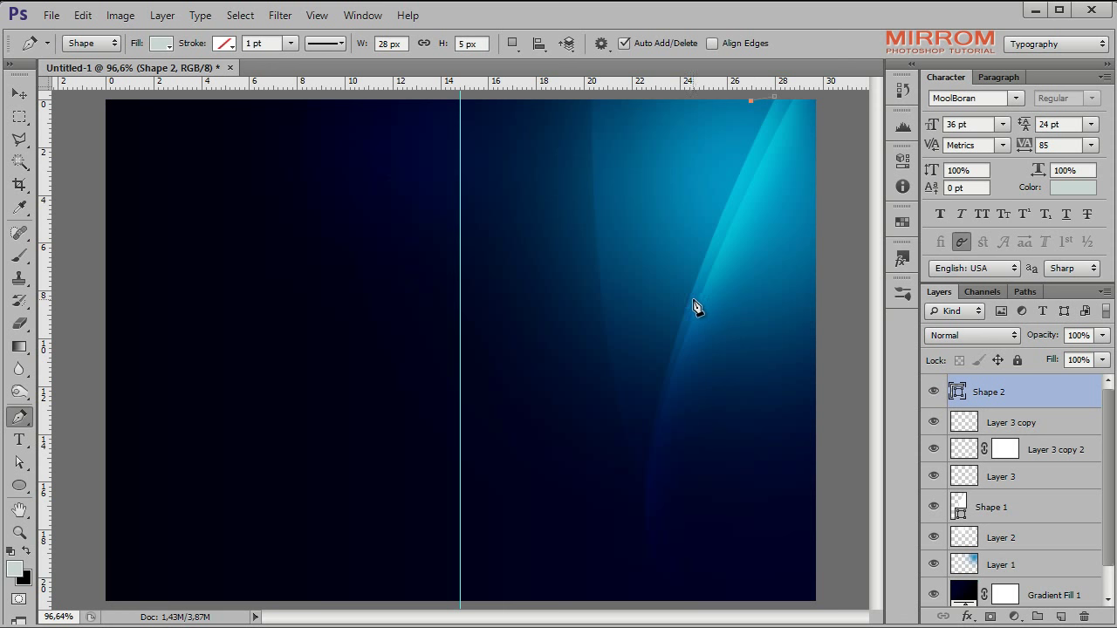
pyautogui.moveTo(690, 300); pyautogui.dragTo(686, 423)
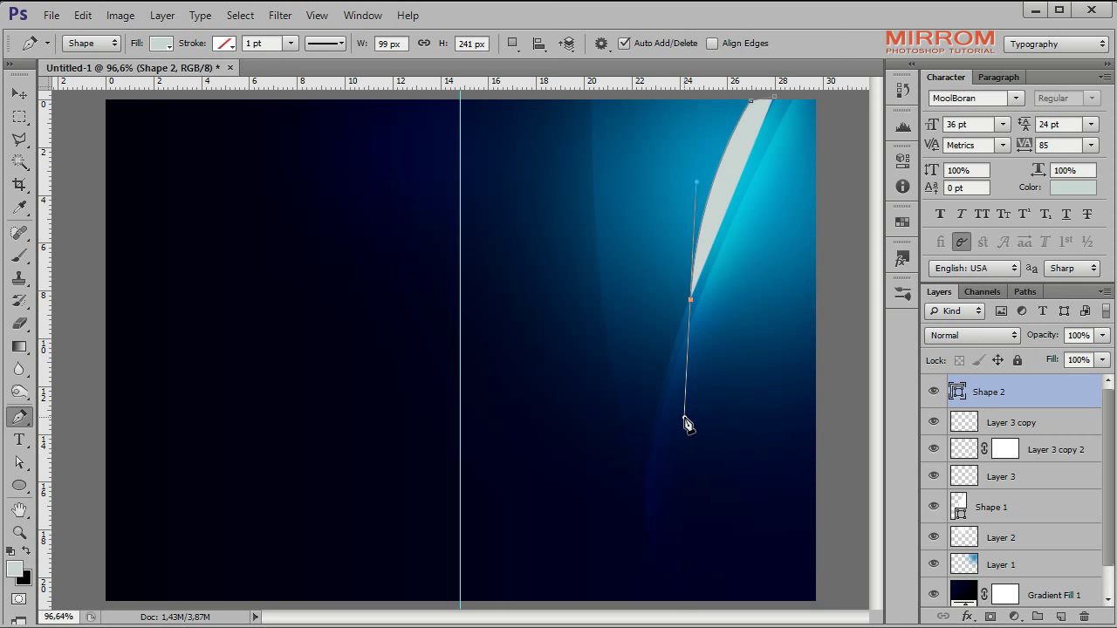
pyautogui.keyDown('alt'); pyautogui.click(689, 300); pyautogui.keyUp('alt')
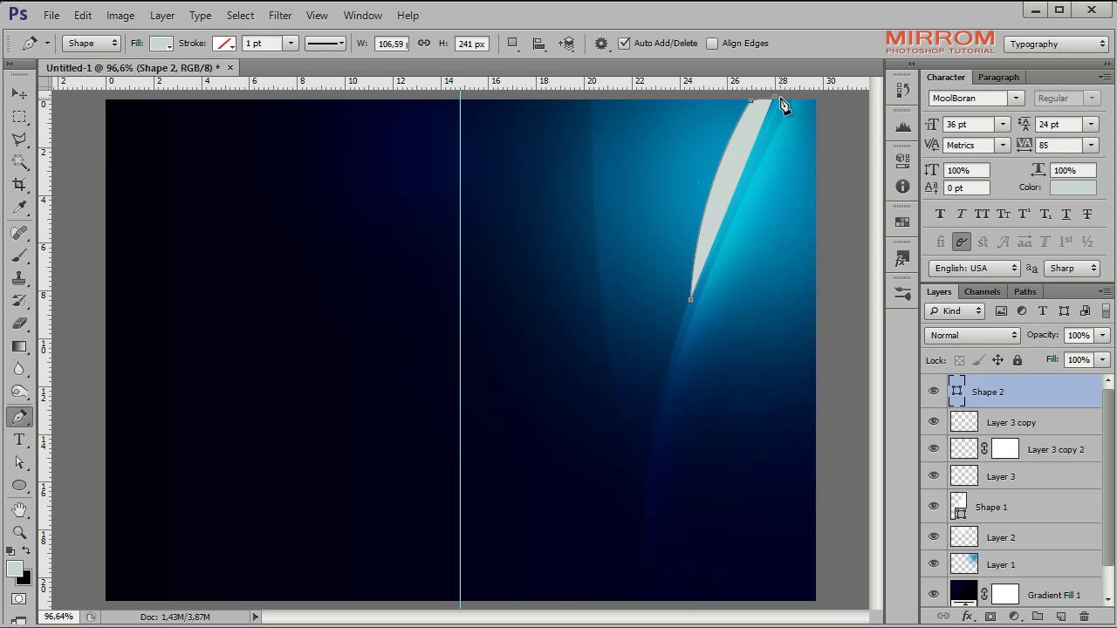
pyautogui.moveTo(776, 98); pyautogui.dragTo(806, 85)
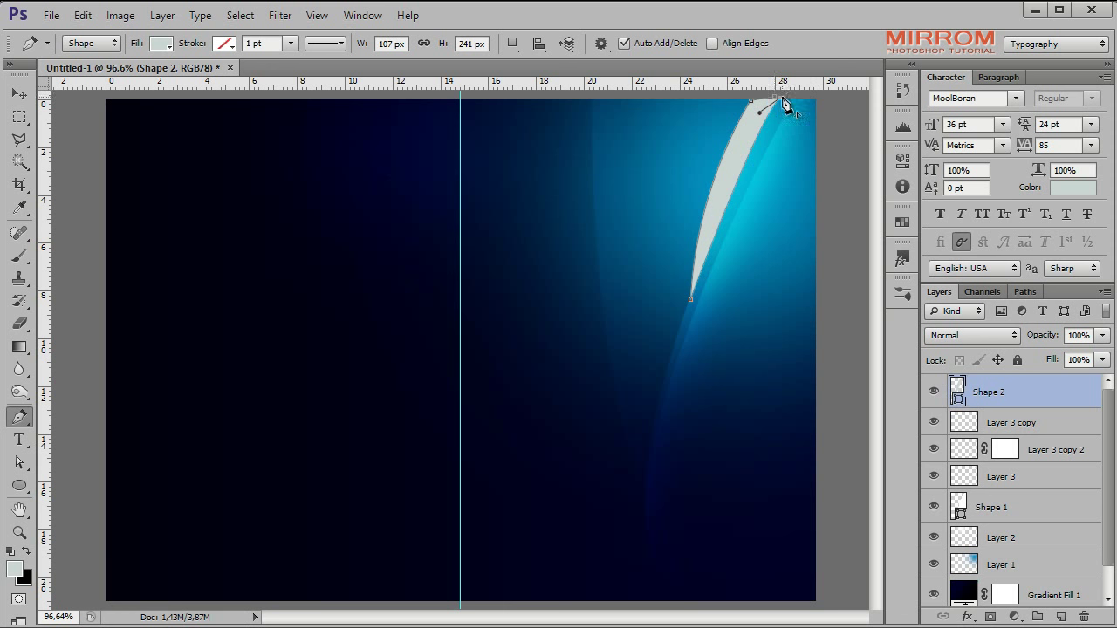
pyautogui.press('Return')
pyautogui.press('v')
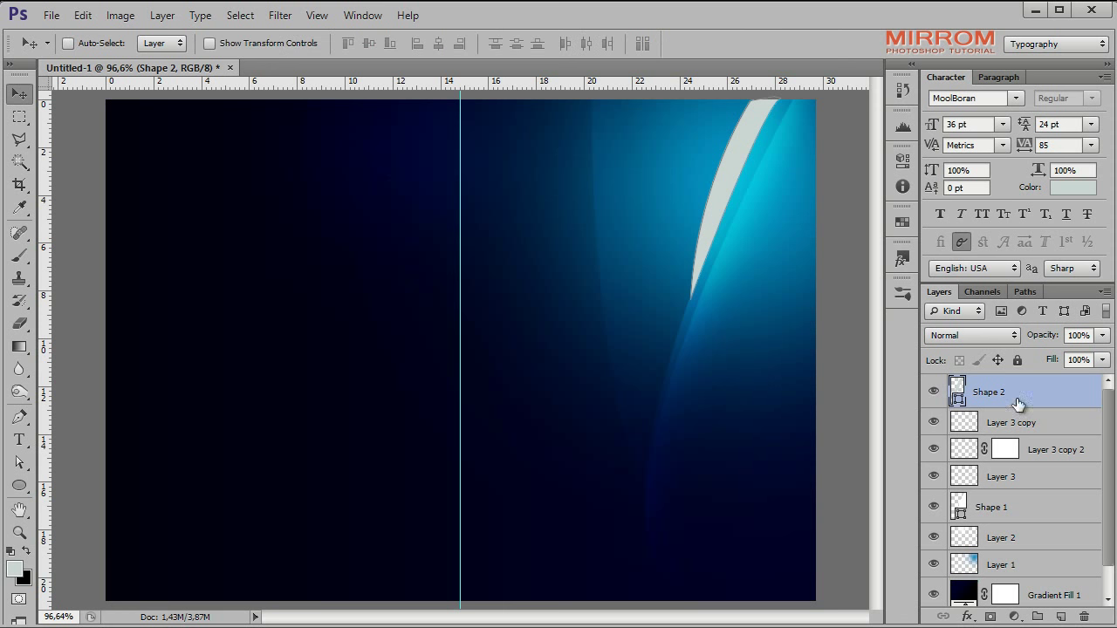
pyautogui.moveTo(1053, 363); pyautogui.dragTo(960, 365)
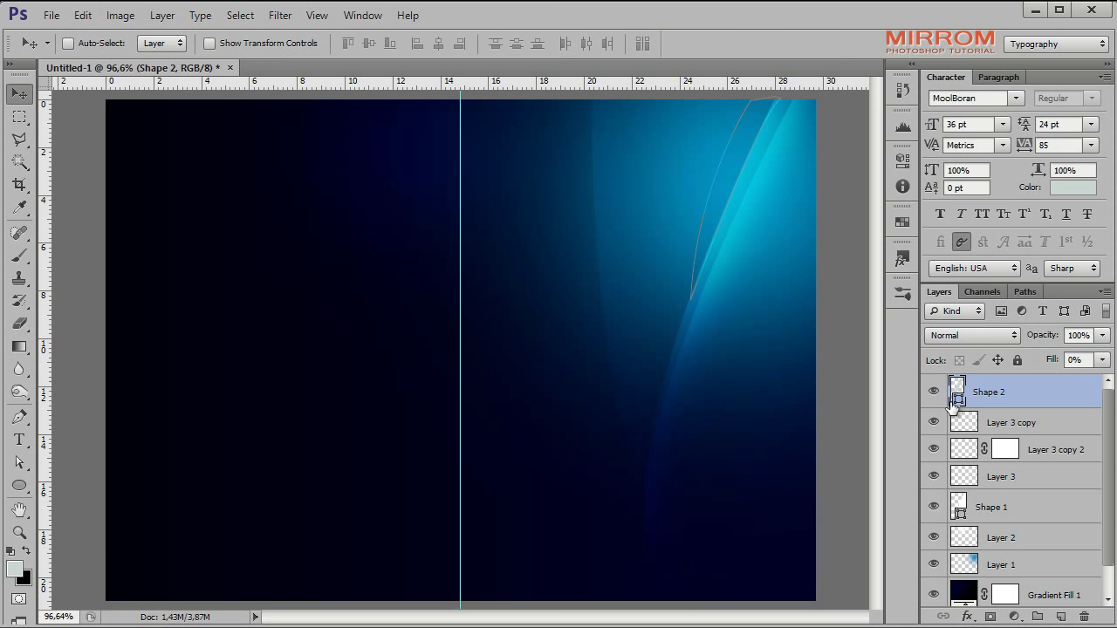
# Step: Load the crescent selection on a new Layer 4, brush pale grey inside at 100% opacity, and deselect
pyautogui.keyDown('ctrl'); pyautogui.click(958, 399); pyautogui.keyUp('ctrl')
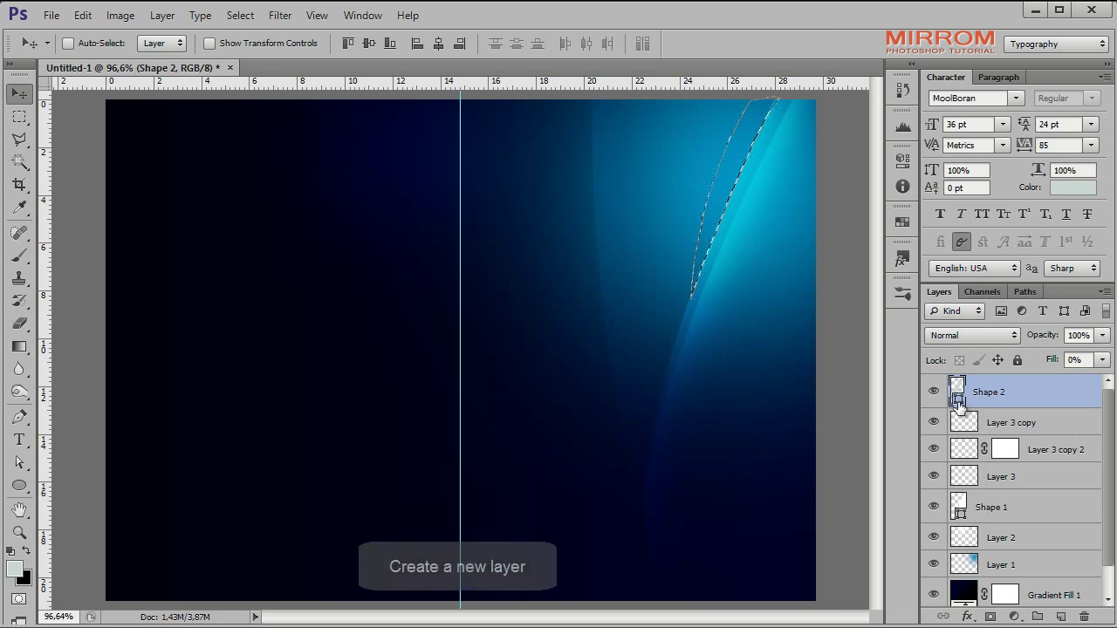
pyautogui.click(1061, 617)
pyautogui.click(19, 255)
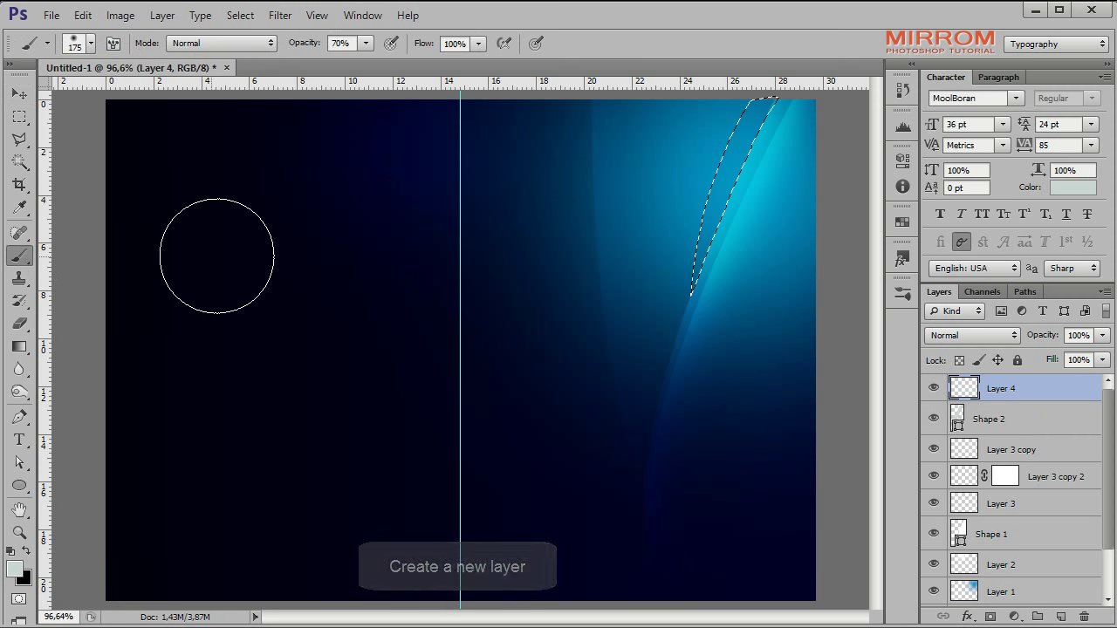
pyautogui.moveTo(301, 43); pyautogui.dragTo(373, 78)
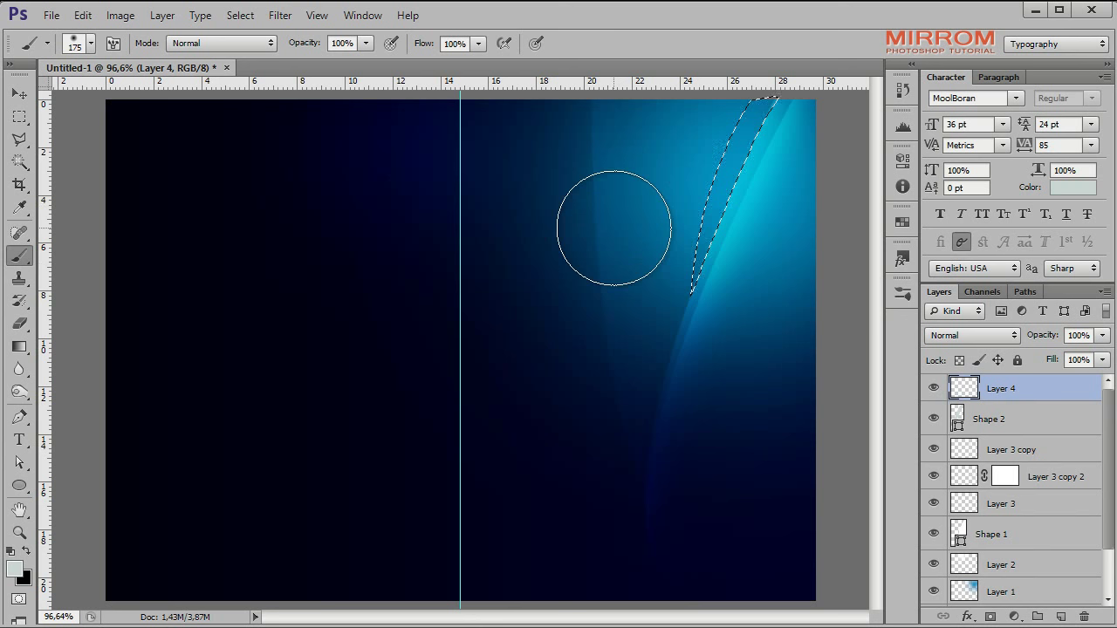
pyautogui.press('[')
pyautogui.press('[')
pyautogui.press('[')
pyautogui.moveTo(685, 287); pyautogui.dragTo(669, 180)
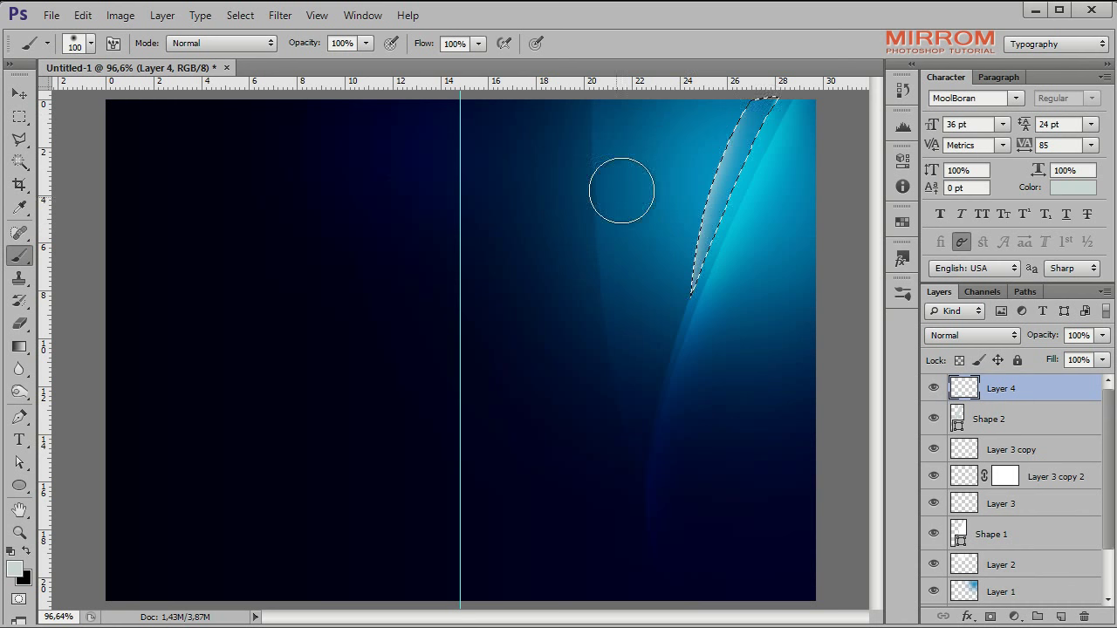
pyautogui.press(']')
pyautogui.press(']')
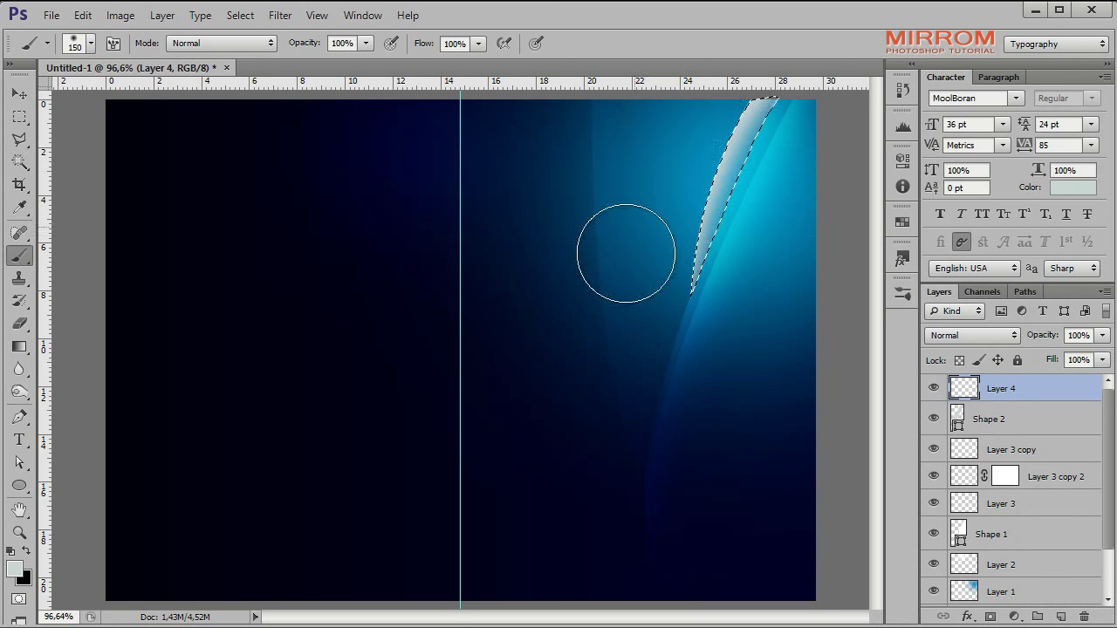
pyautogui.moveTo(626, 253); pyautogui.dragTo(698, 61)
pyautogui.hotkey('ctrl', 'd')
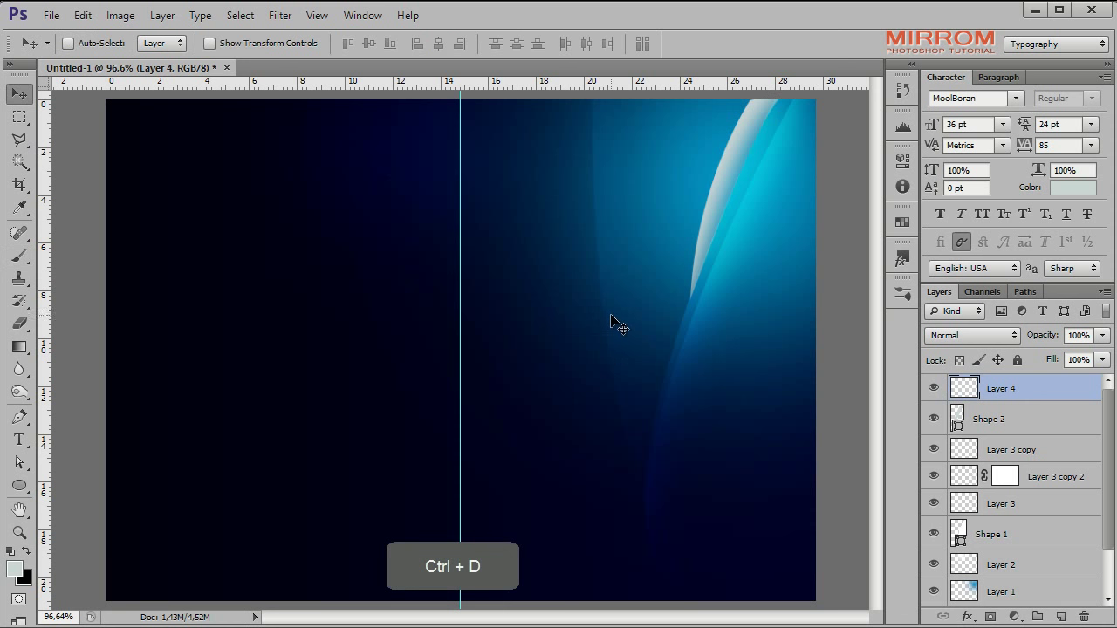
# Step: Set Layer 4's blend mode to Subtract and lower its opacity to 19%
pyautogui.click(971, 335)
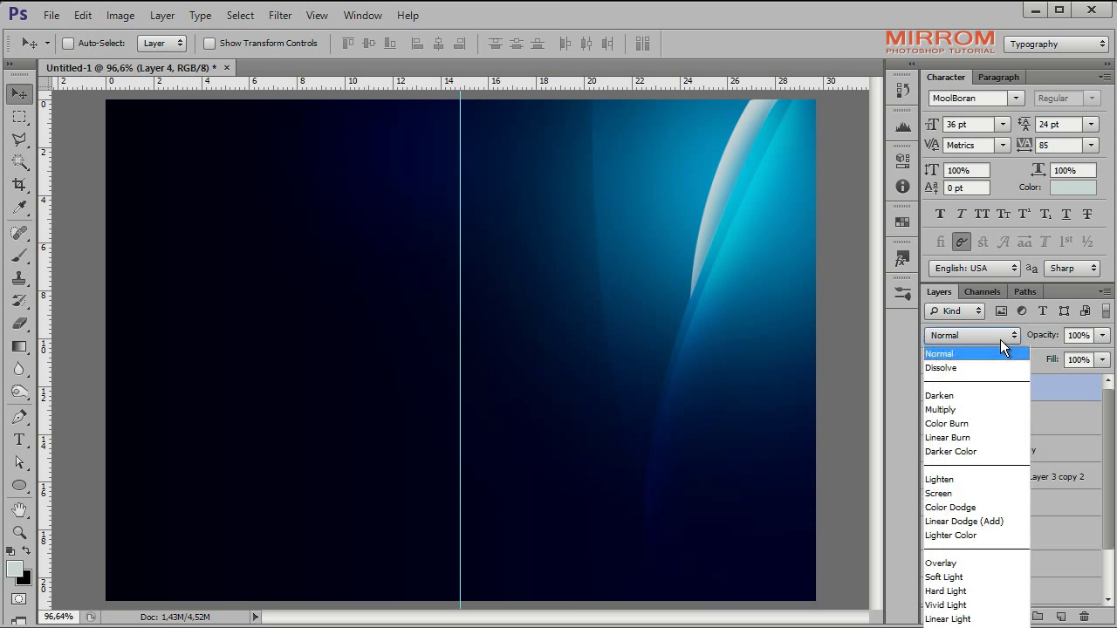
pyautogui.click(951, 623)
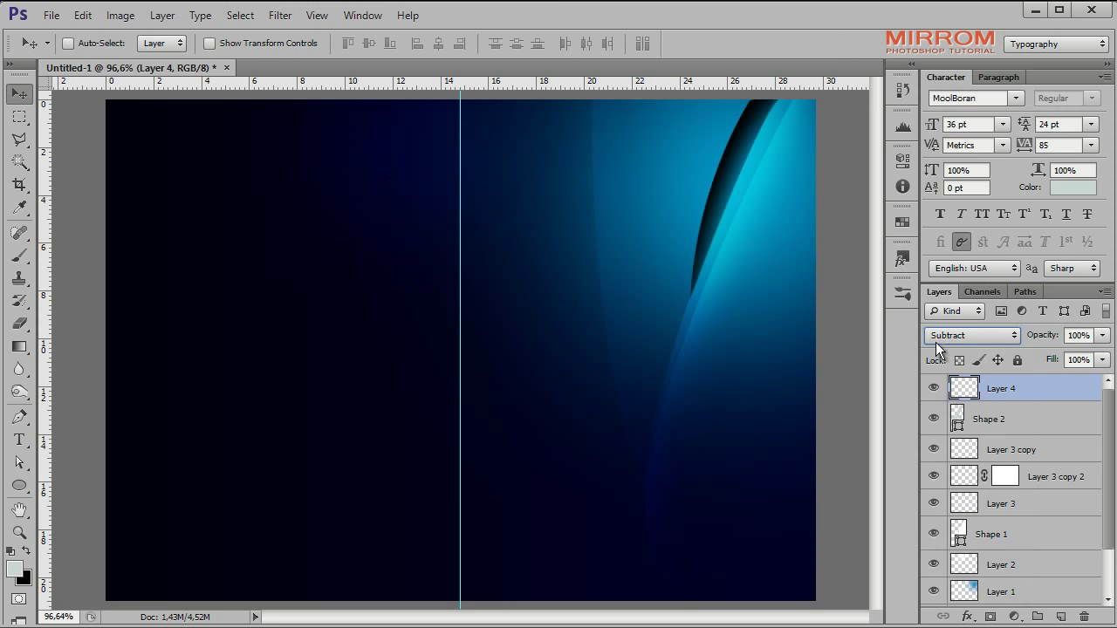
pyautogui.moveTo(1041, 336); pyautogui.dragTo(1015, 346)
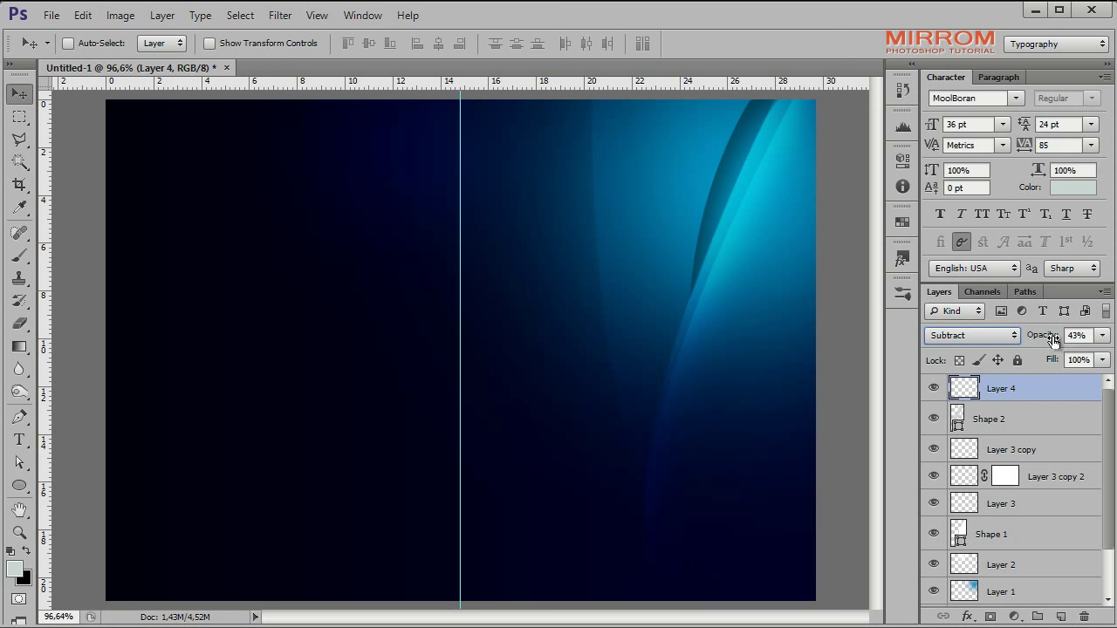
pyautogui.moveTo(1044, 336); pyautogui.dragTo(1029, 340)
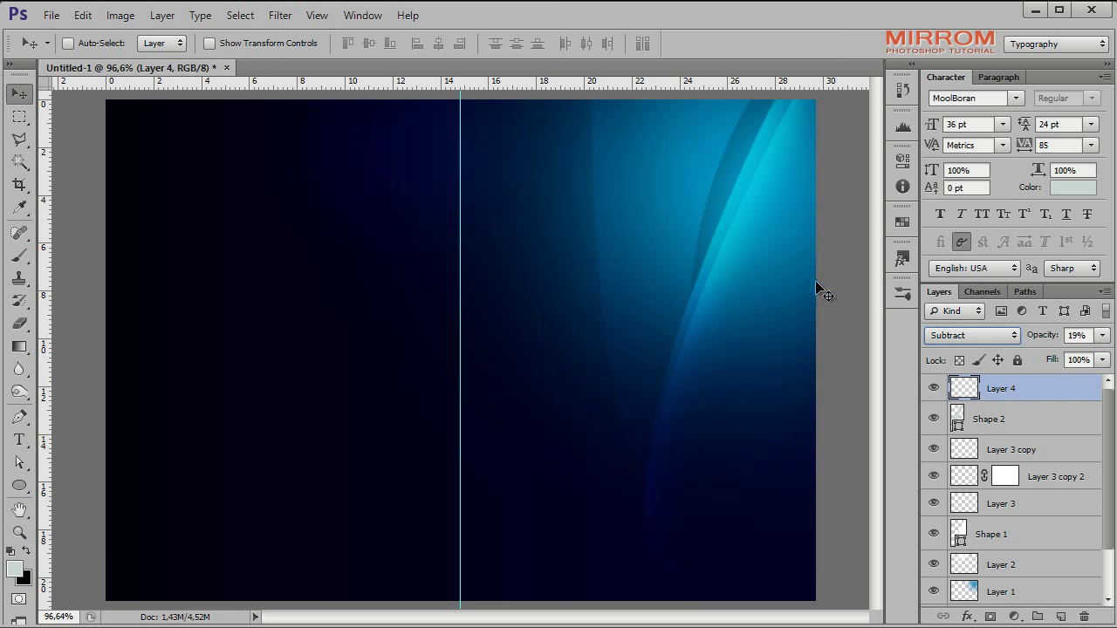
# Step: Add a mask to Layer 4, soften the crescent with a low-opacity brush on it, and fade it to 9%
pyautogui.click(991, 617)
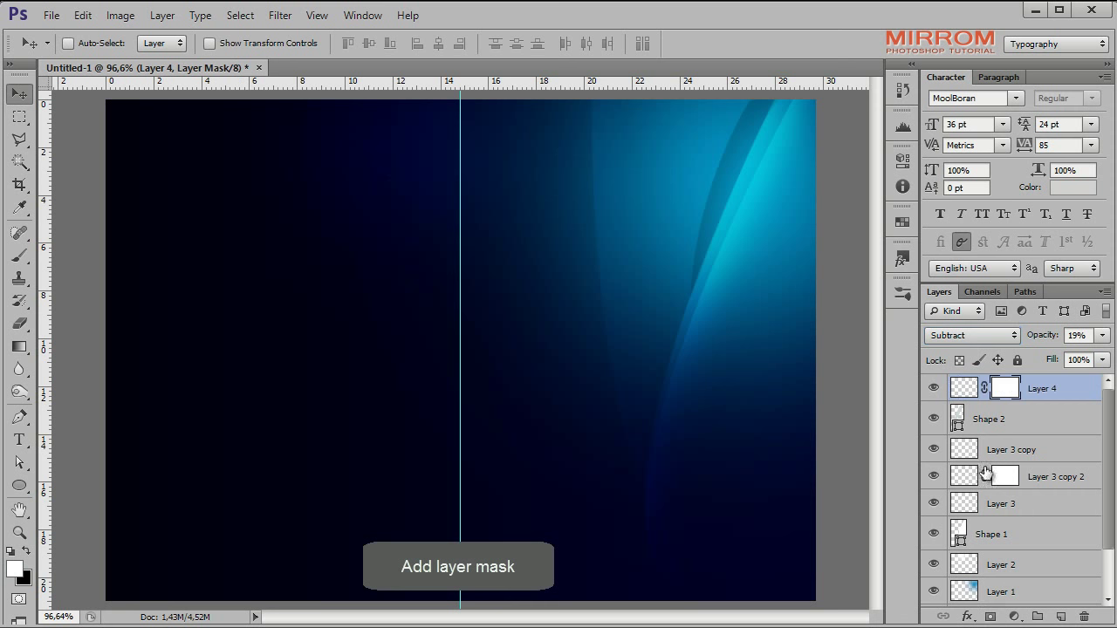
pyautogui.press('b')
pyautogui.press('[')
pyautogui.press('[')
pyautogui.press('[')
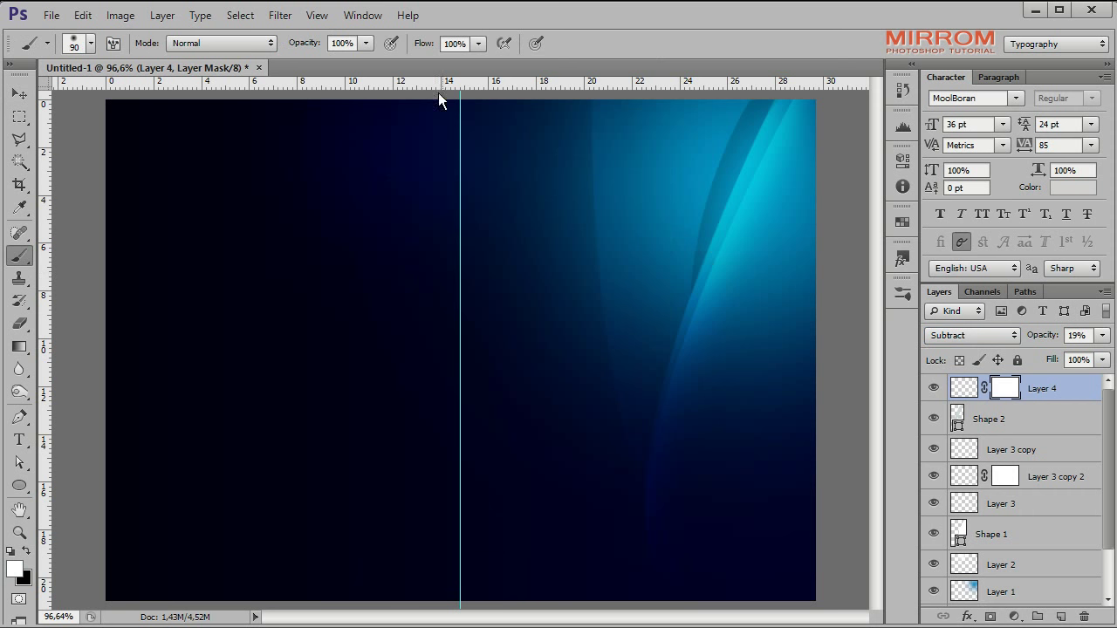
pyautogui.moveTo(303, 49); pyautogui.dragTo(291, 54)
pyautogui.press('v')
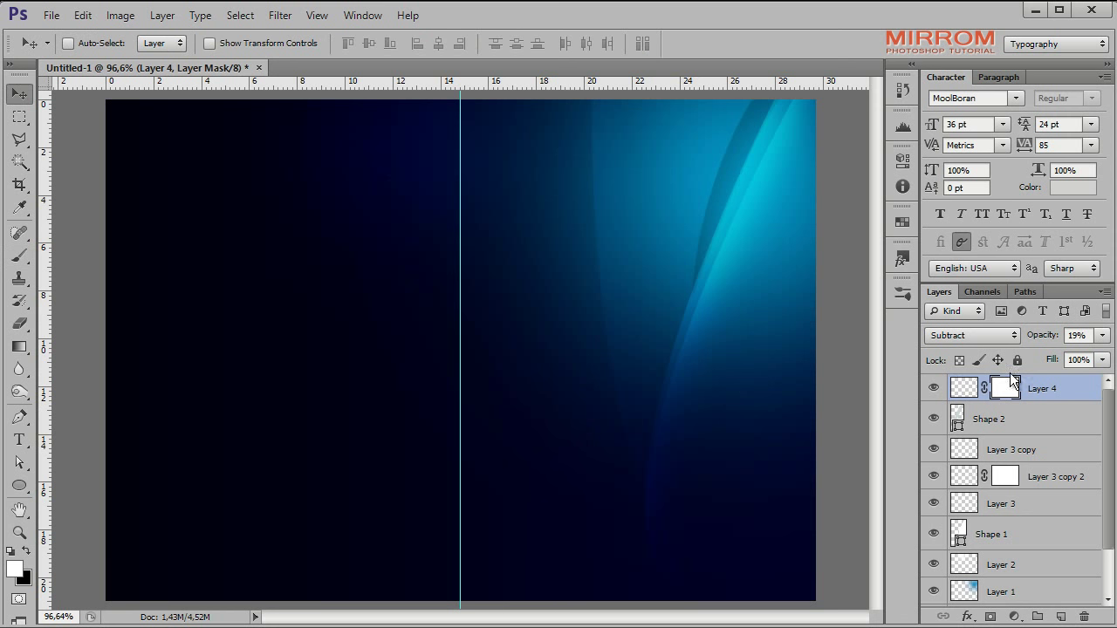
pyautogui.click(19, 254)
pyautogui.moveTo(320, 41); pyautogui.dragTo(324, 53)
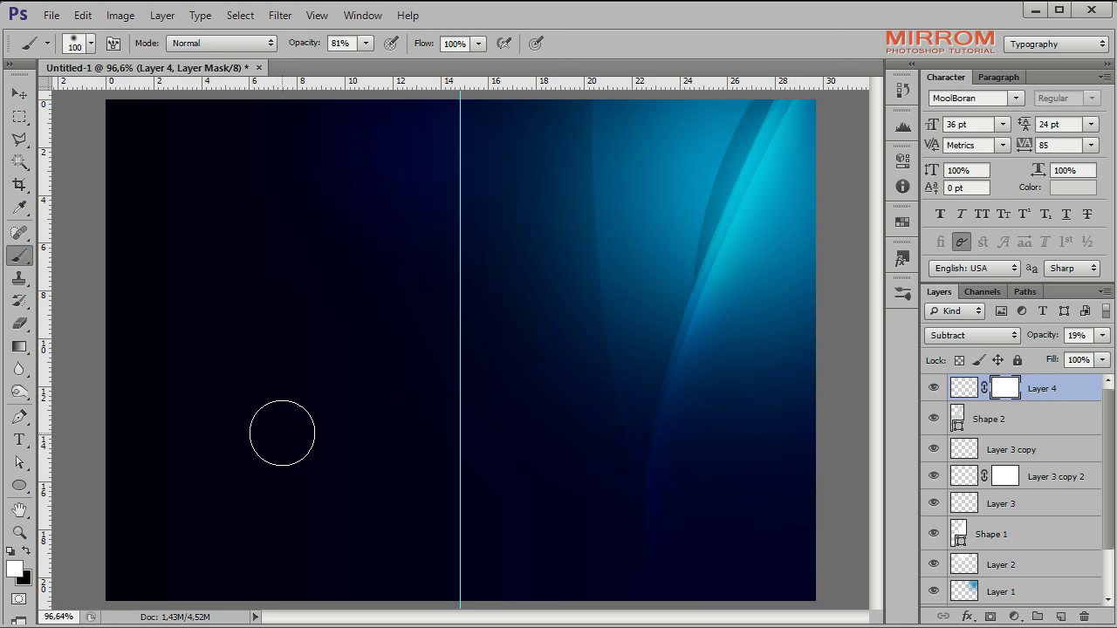
pyautogui.press('v')
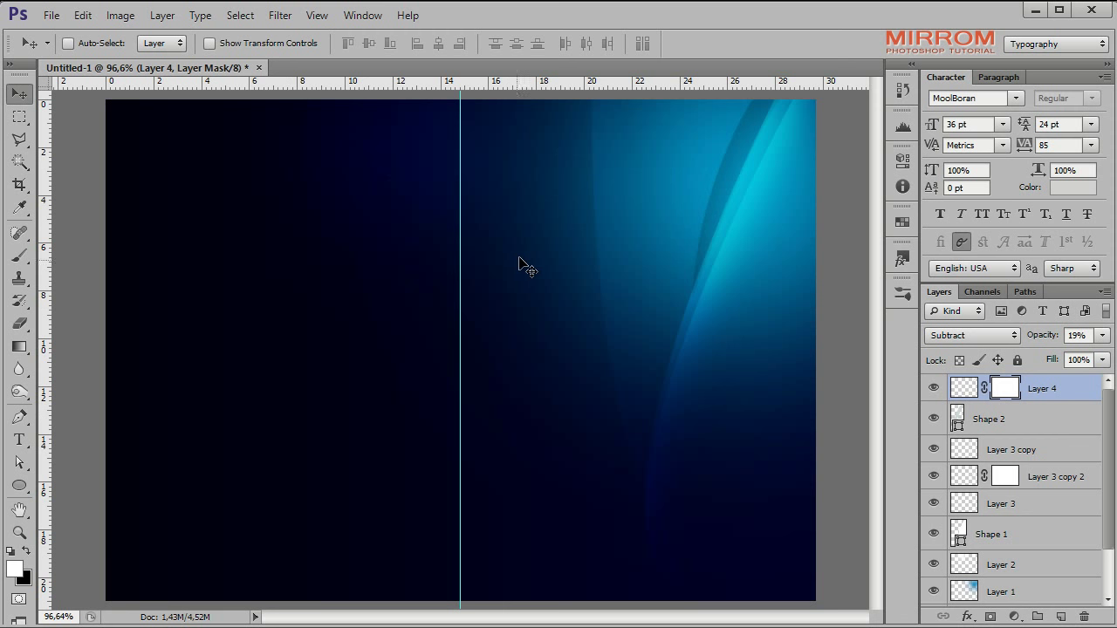
pyautogui.moveTo(1054, 342); pyautogui.dragTo(1046, 342)
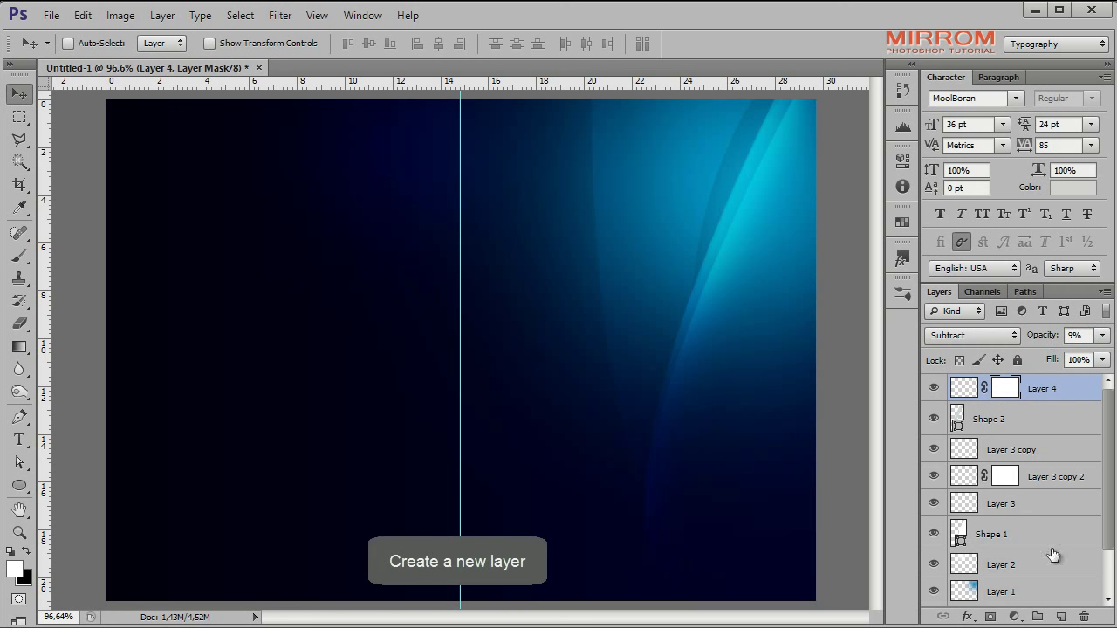
# Step: Create Layer 5 with a white foreground and a soft brush sized 175
pyautogui.click(1061, 615)
pyautogui.click(14, 568)
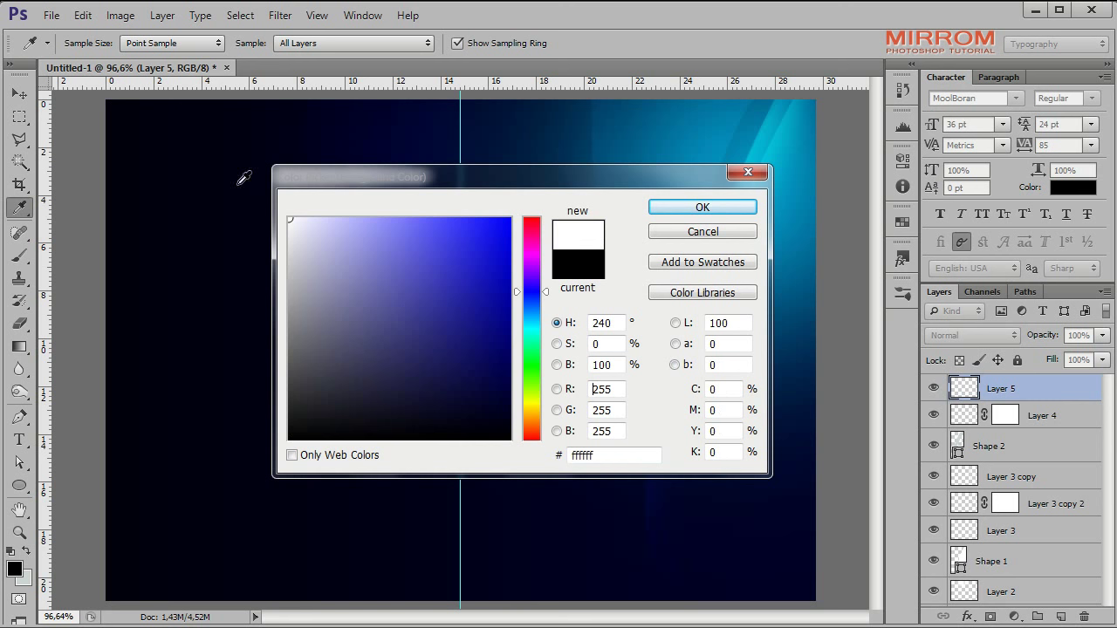
pyautogui.press('Return')
pyautogui.press('b')
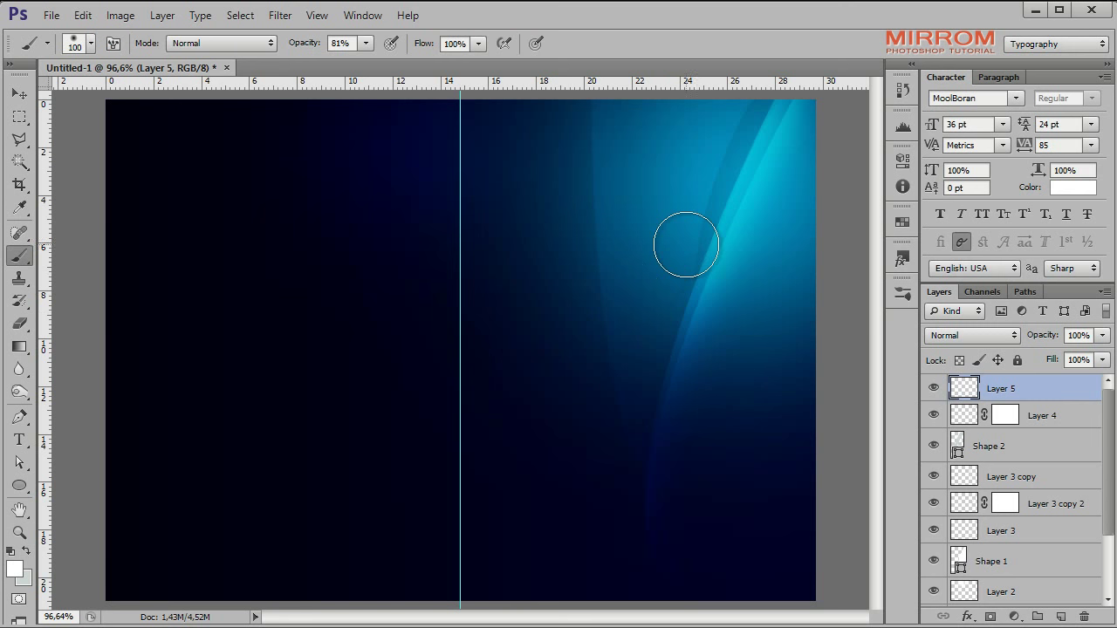
pyautogui.press(']')
pyautogui.press(']')
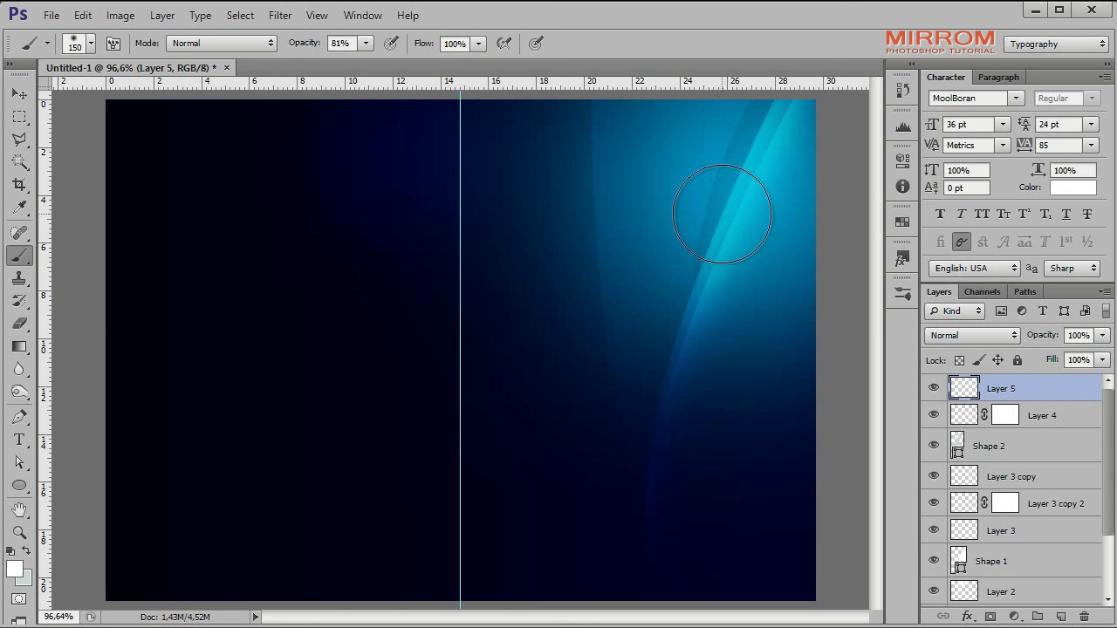
pyautogui.press(']')
# Step: Paint one bright white glow near the top right with brush opacity at 100%
pyautogui.click(718, 222)
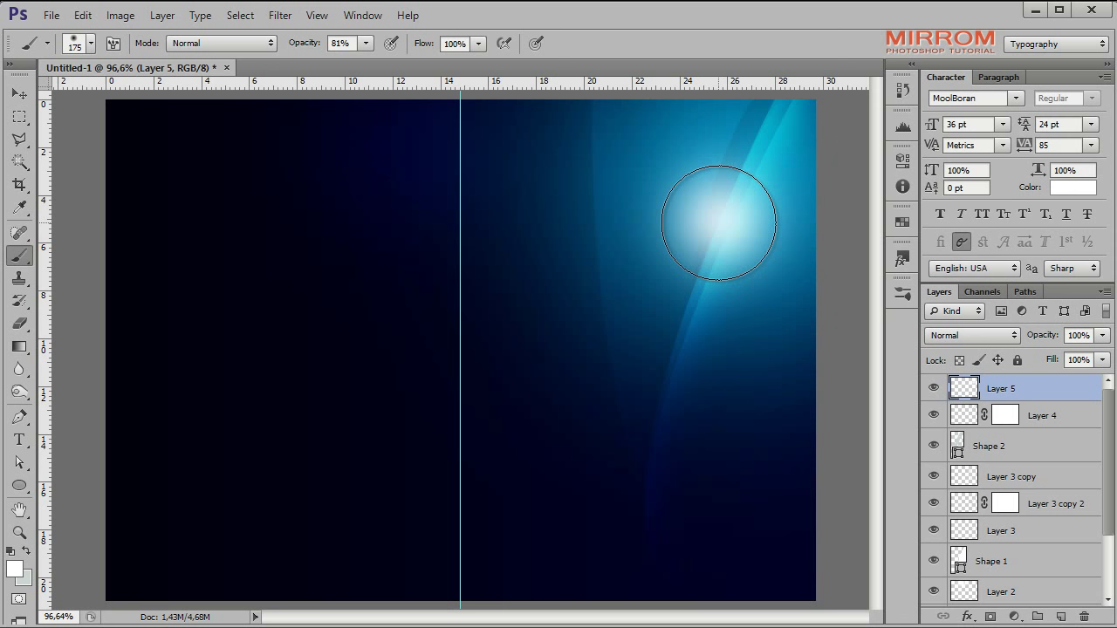
pyautogui.hotkey('ctrl', 'z')
pyautogui.moveTo(310, 43); pyautogui.dragTo(392, 73)
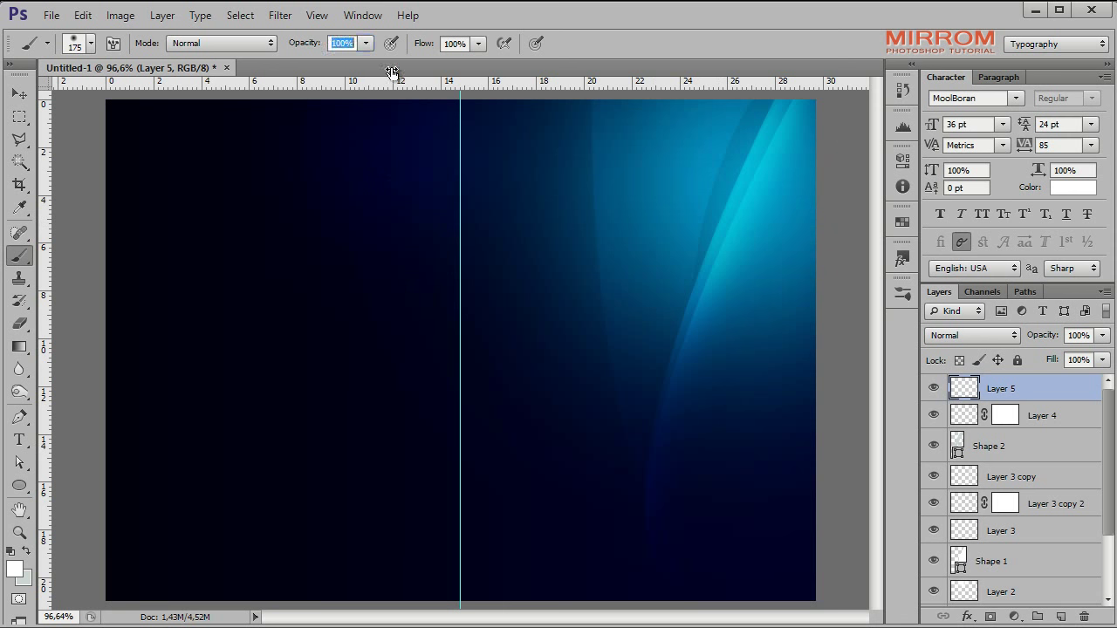
pyautogui.click(720, 221)
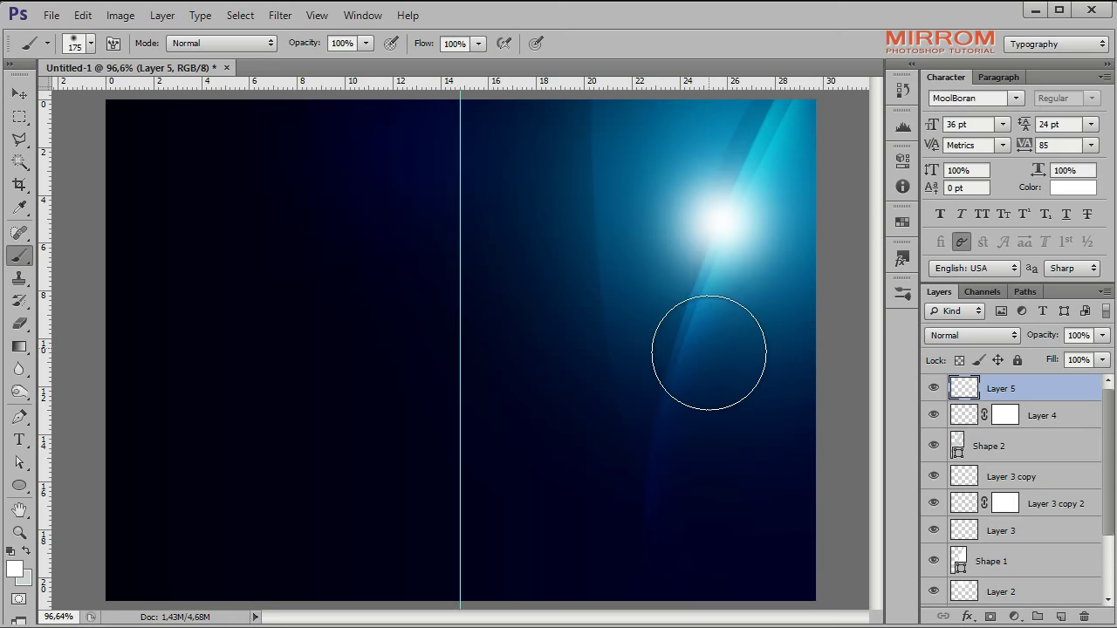
pyautogui.press('v')
pyautogui.click(986, 335)
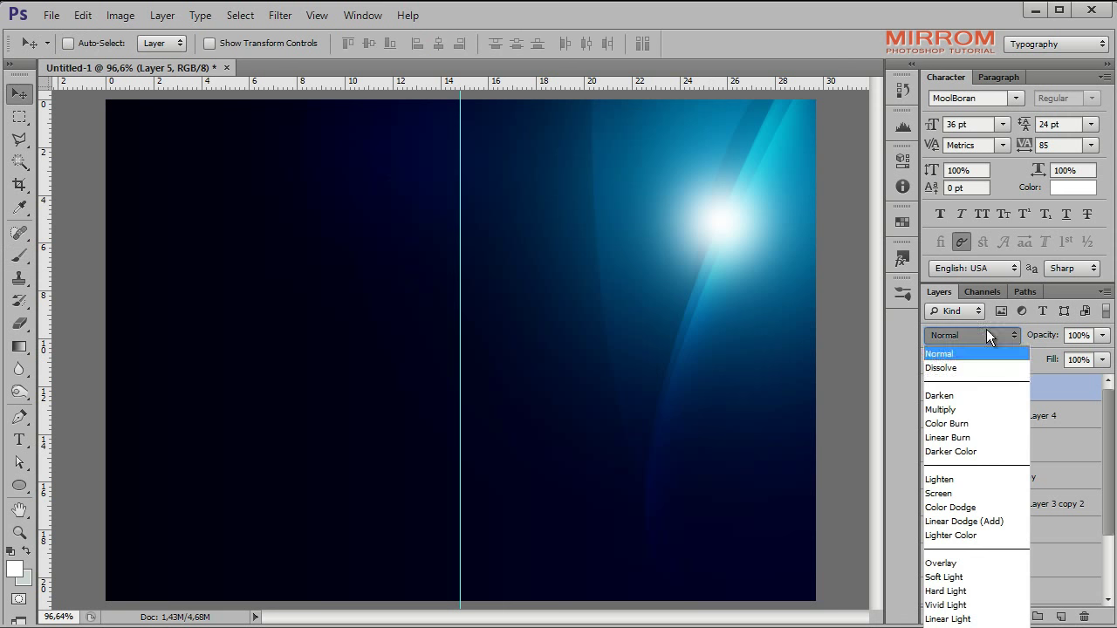
# Step: Set Layer 5 to Overlay, enlarge the glow slightly, and nudge it down
pyautogui.click(959, 562)
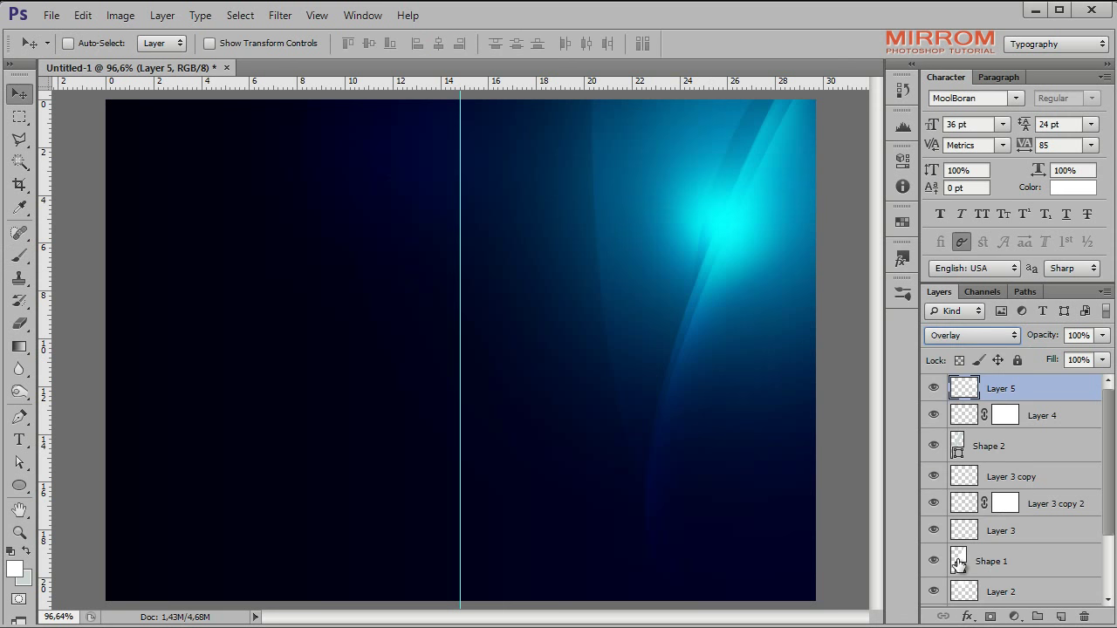
pyautogui.click(735, 250)
pyautogui.press('t')
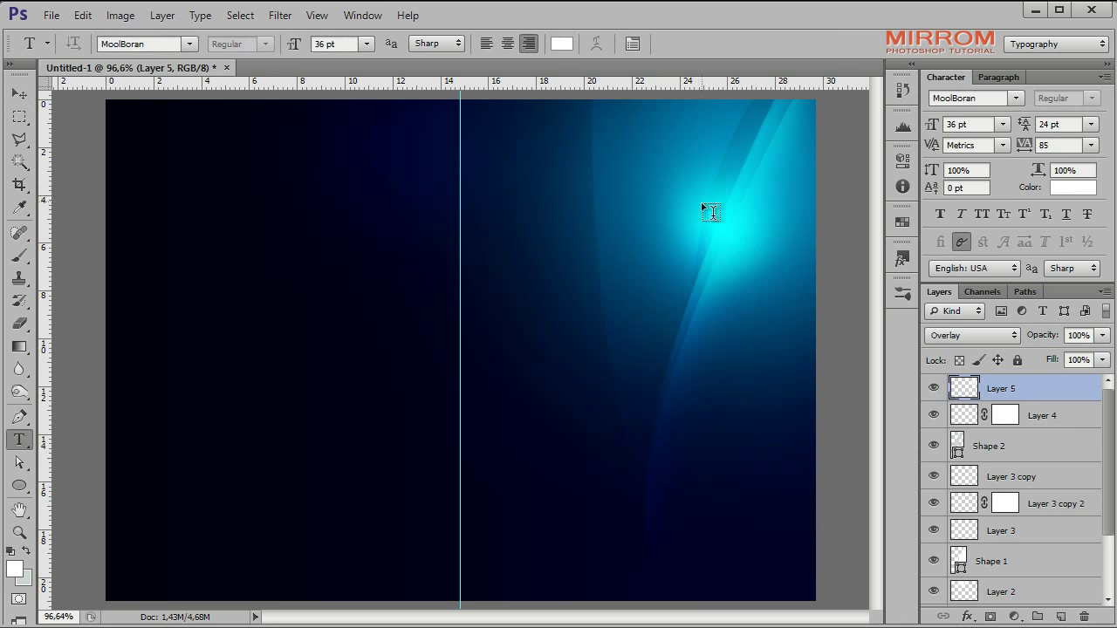
pyautogui.press('v')
pyautogui.hotkey('ctrl', 't')
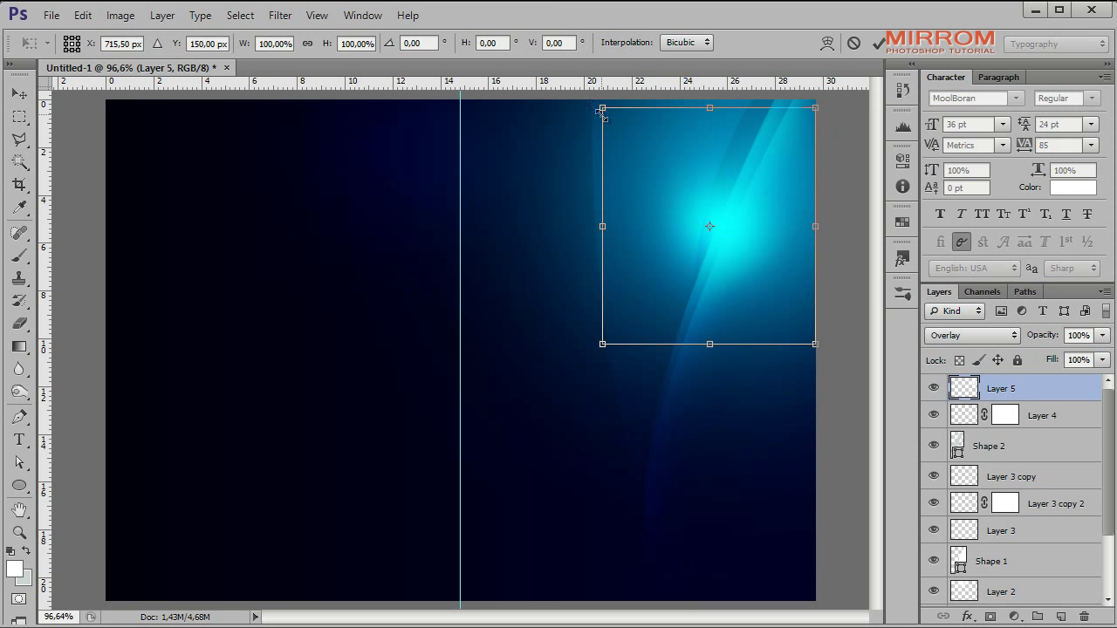
pyautogui.moveTo(601, 107); pyautogui.dragTo(591, 100)
pyautogui.press('Return')
pyautogui.moveTo(744, 232); pyautogui.dragTo(744, 243)
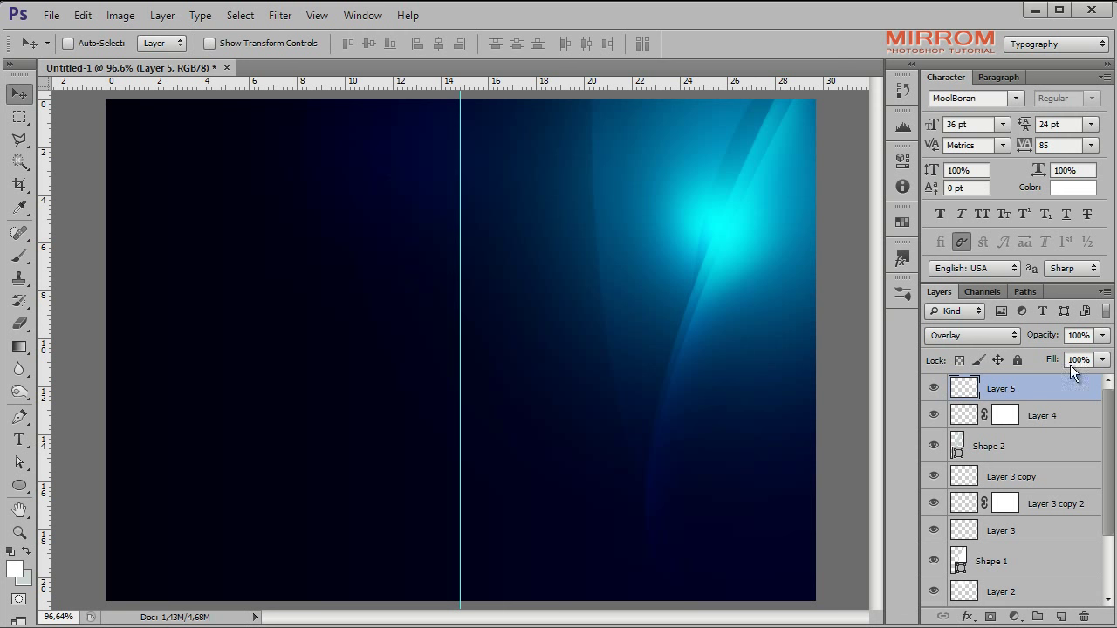
# Step: Lower Layer 5's opacity to 36%
pyautogui.moveTo(1054, 335); pyautogui.dragTo(1032, 341)
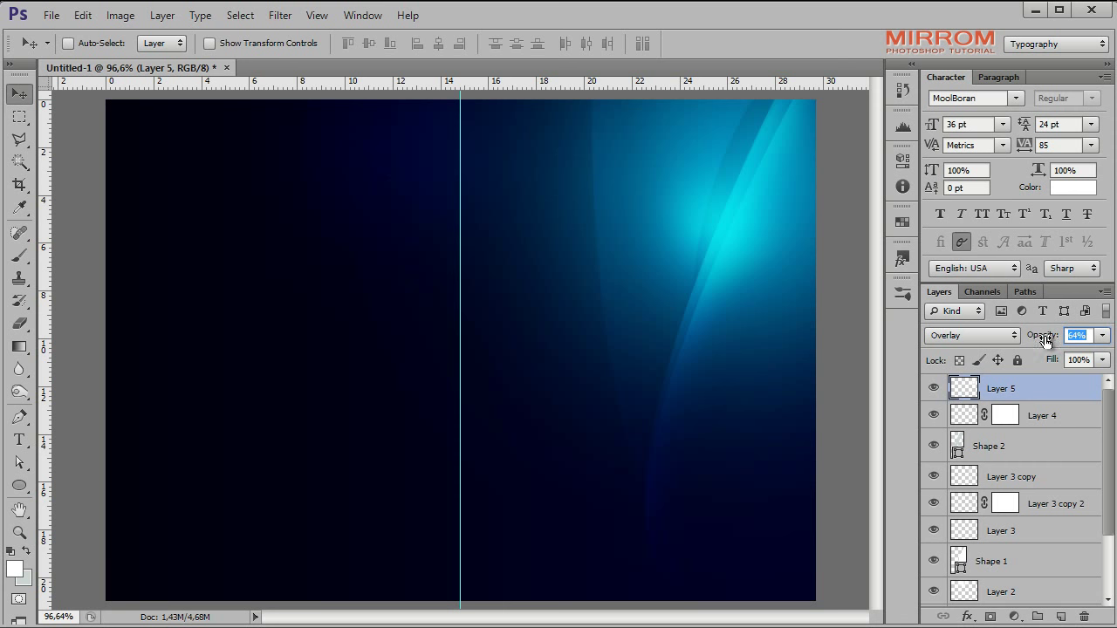
pyautogui.moveTo(1045, 340); pyautogui.dragTo(1018, 345)
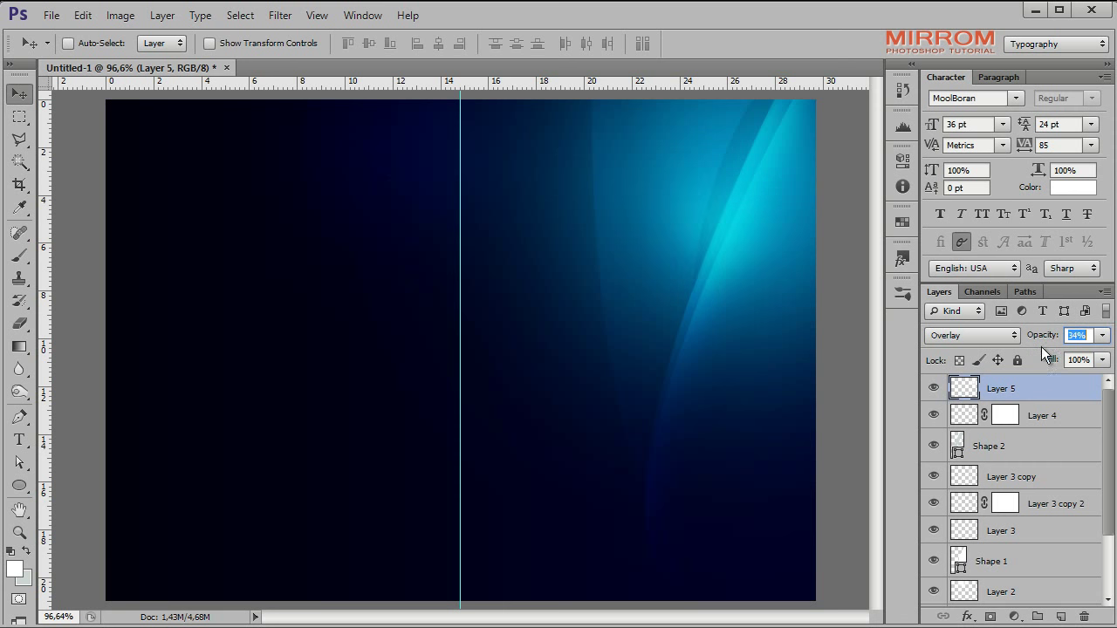
pyautogui.press('Return')
pyautogui.click(19, 417)
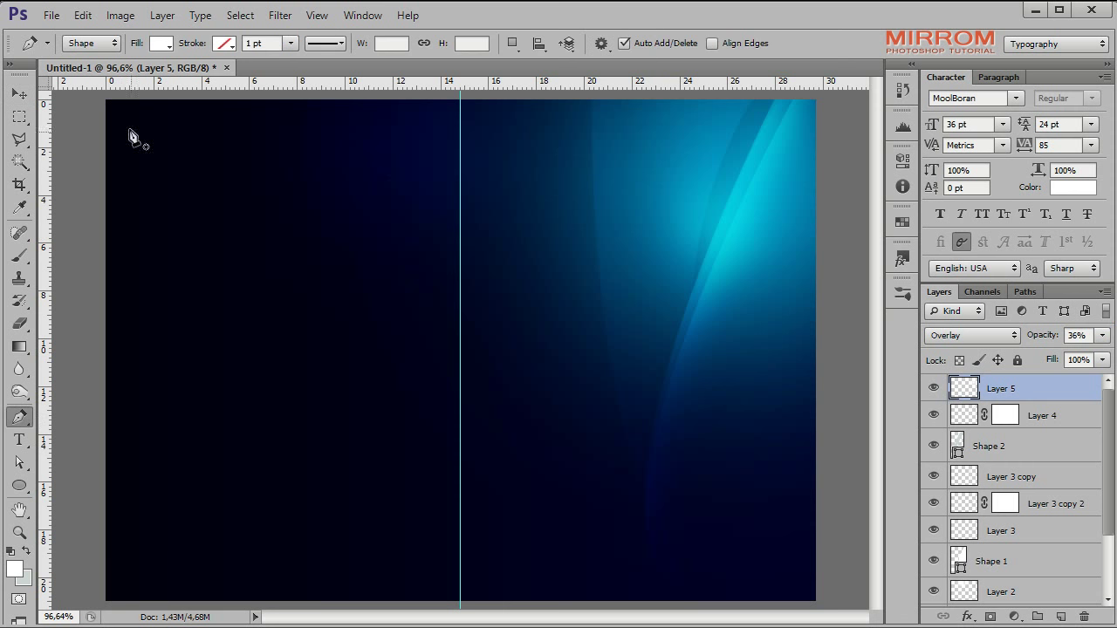
# Step: Start the white pen shape at the top-left corner with a curved point on the bottom edge
pyautogui.click(106, 101)
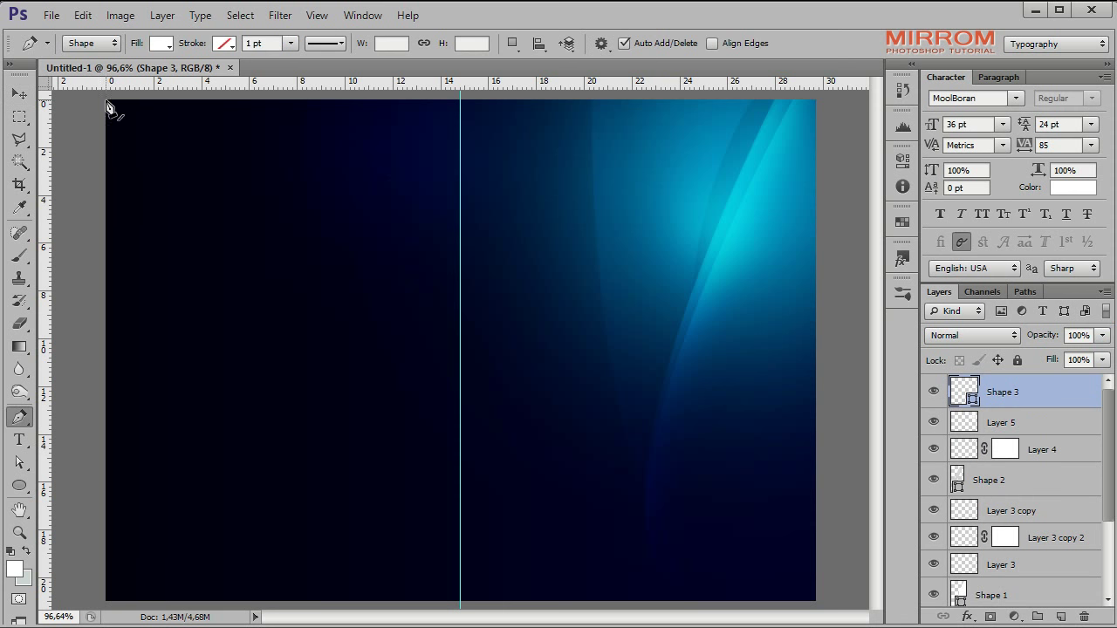
pyautogui.rightClick(19, 417)
pyautogui.click(77, 411)
pyautogui.click(308, 602)
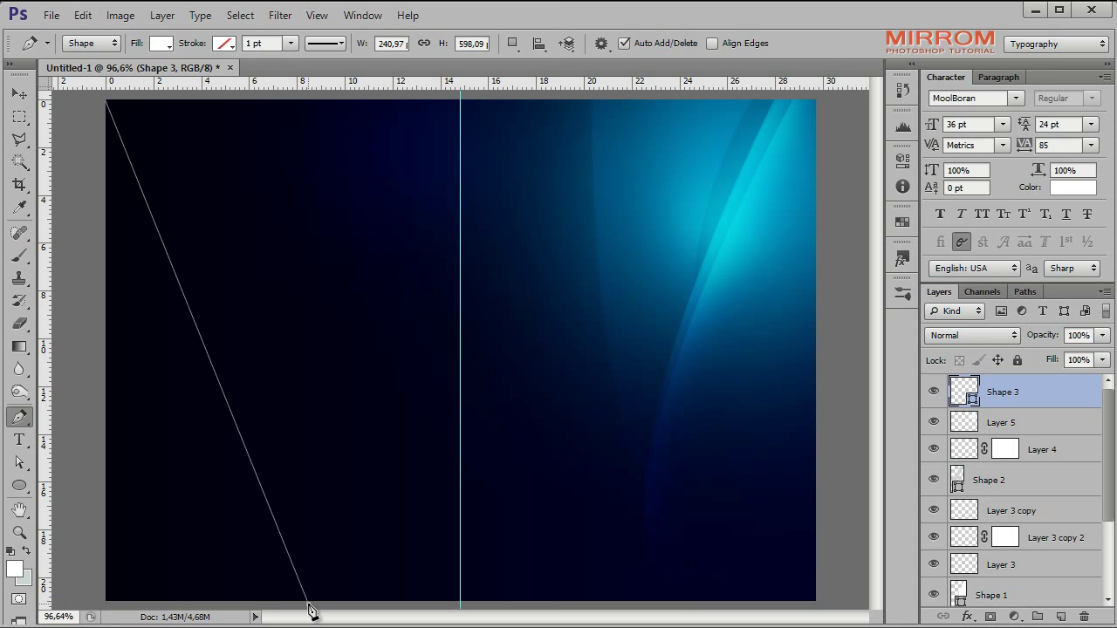
pyautogui.moveTo(313, 620); pyautogui.dragTo(305, 627)
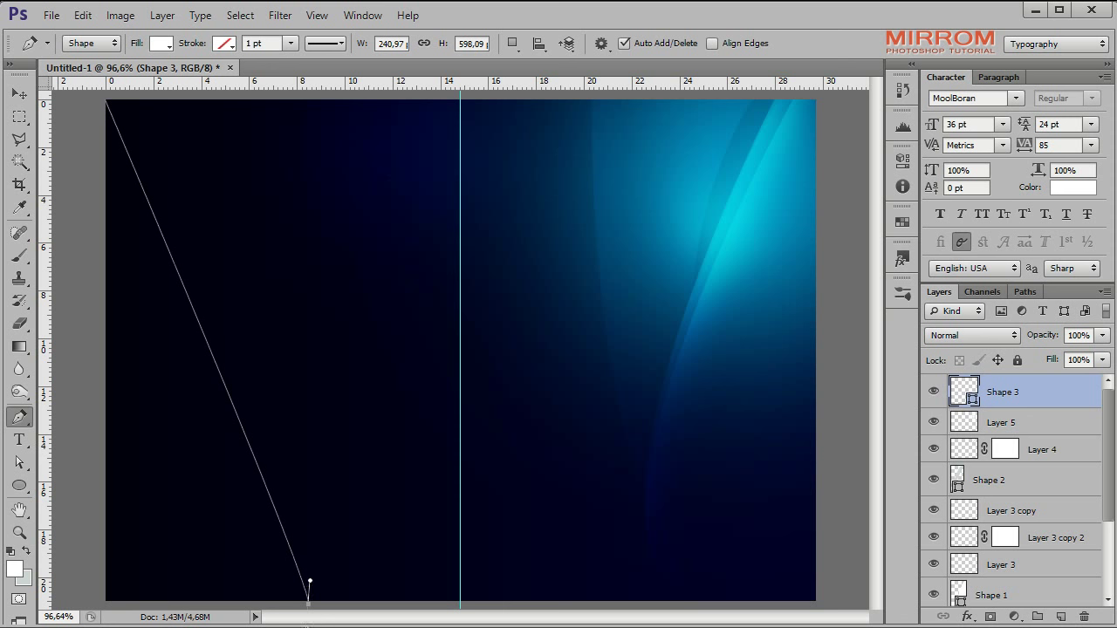
# Step: Bow the curve wide, close the shape further along the bottom edge, and curve its top edge
pyautogui.press('a')
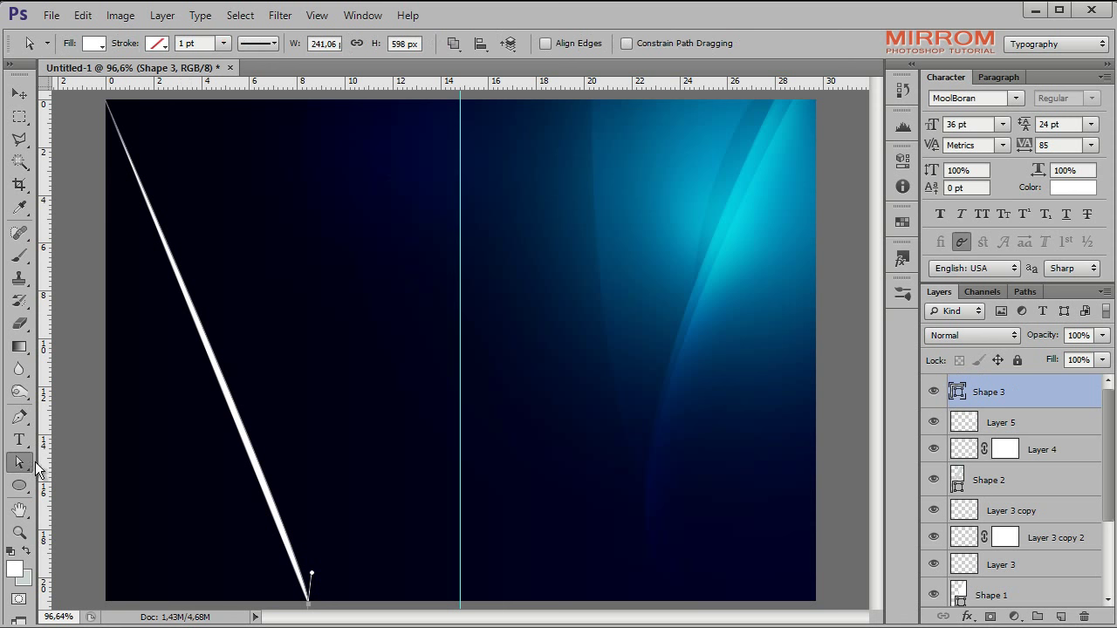
pyautogui.moveTo(313, 577)
pyautogui.mouseDown()
pyautogui.moveTo(341, 304)
pyautogui.moveTo(361, 323)
pyautogui.moveTo(355, 336)
pyautogui.mouseUp()
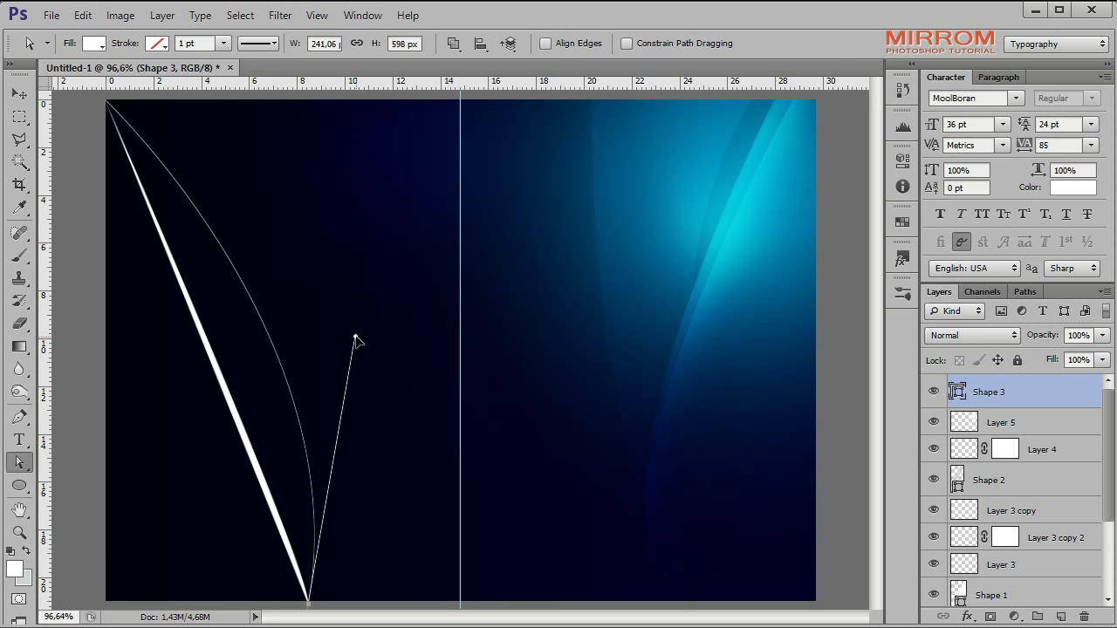
pyautogui.press('p')
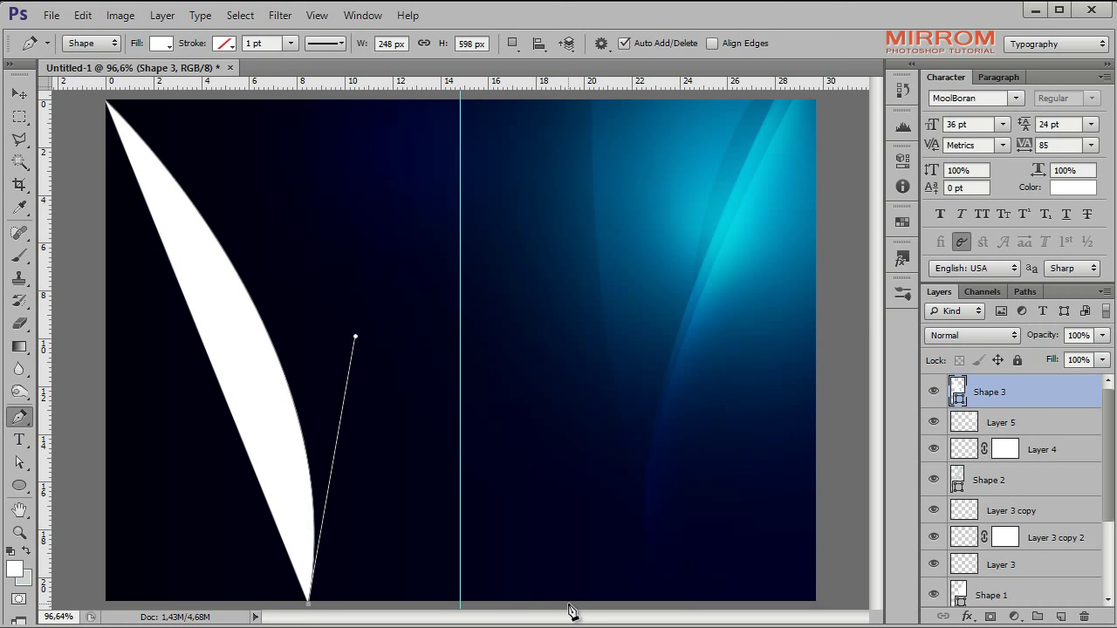
pyautogui.click(568, 603)
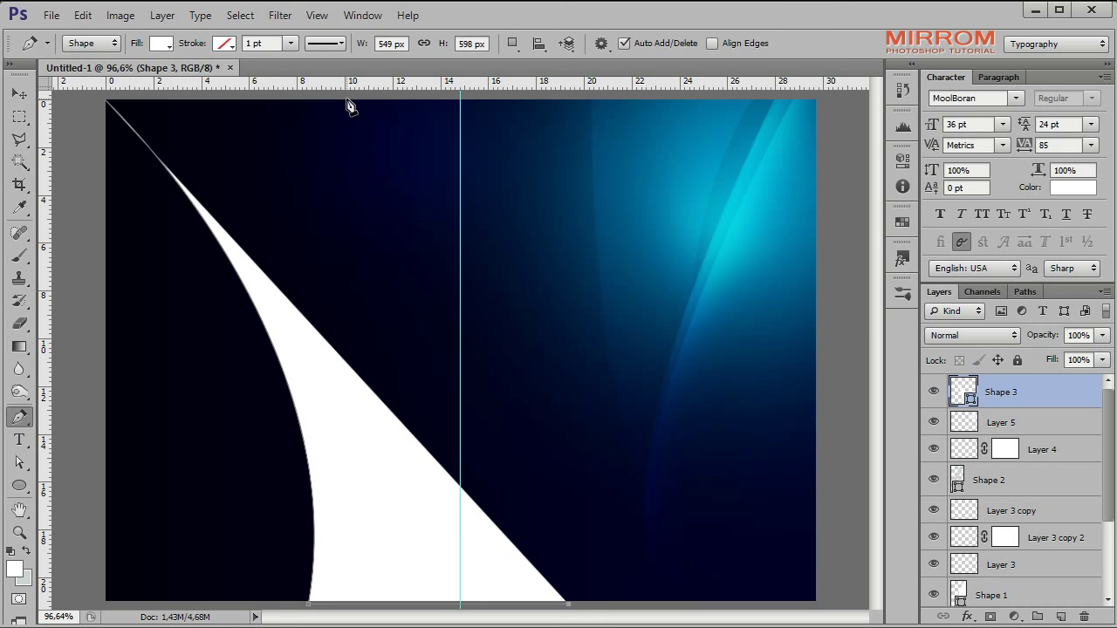
pyautogui.moveTo(347, 102); pyautogui.dragTo(266, 91)
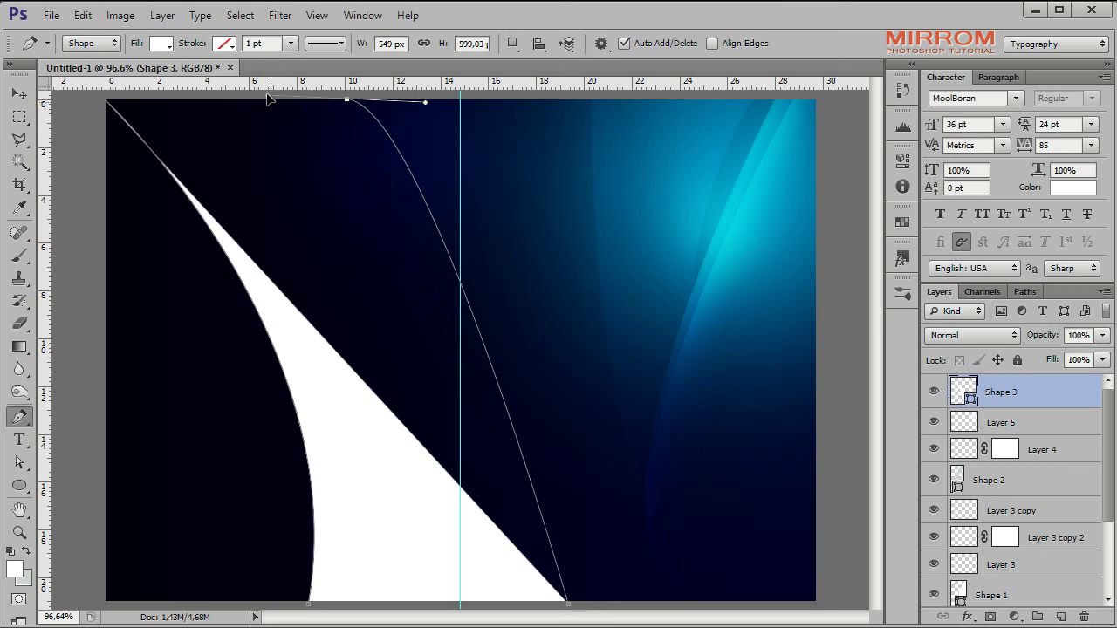
# Step: Pull the top anchor's handle down-right so the Shape 3 band's right edge bows outward
pyautogui.click(19, 462)
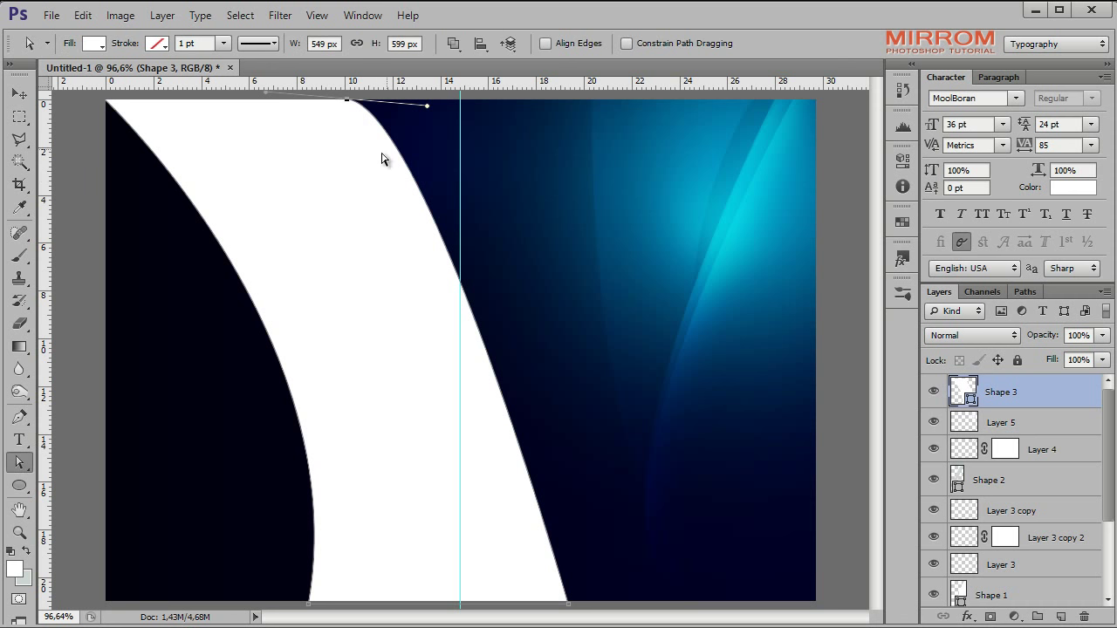
pyautogui.moveTo(427, 109); pyautogui.dragTo(550, 259)
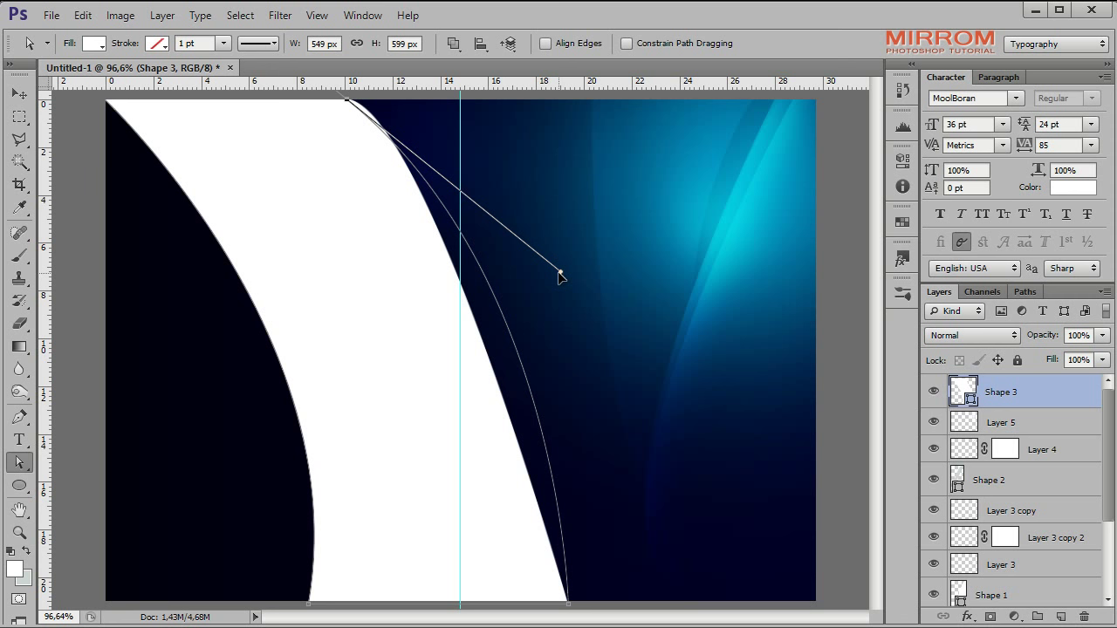
pyautogui.moveTo(550, 259); pyautogui.dragTo(577, 292)
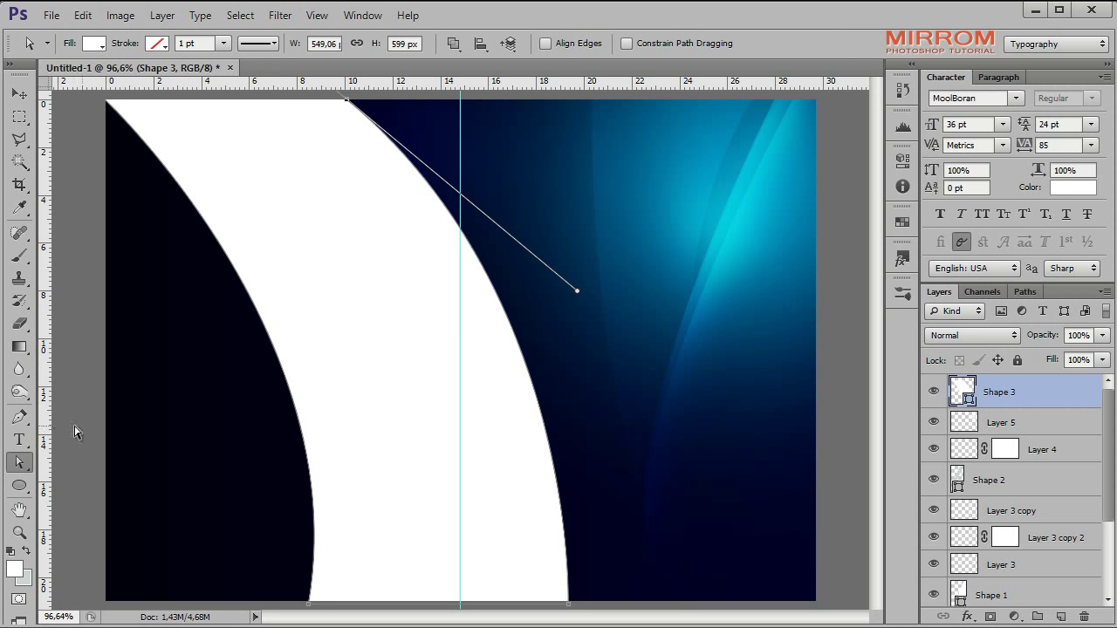
pyautogui.press('p')
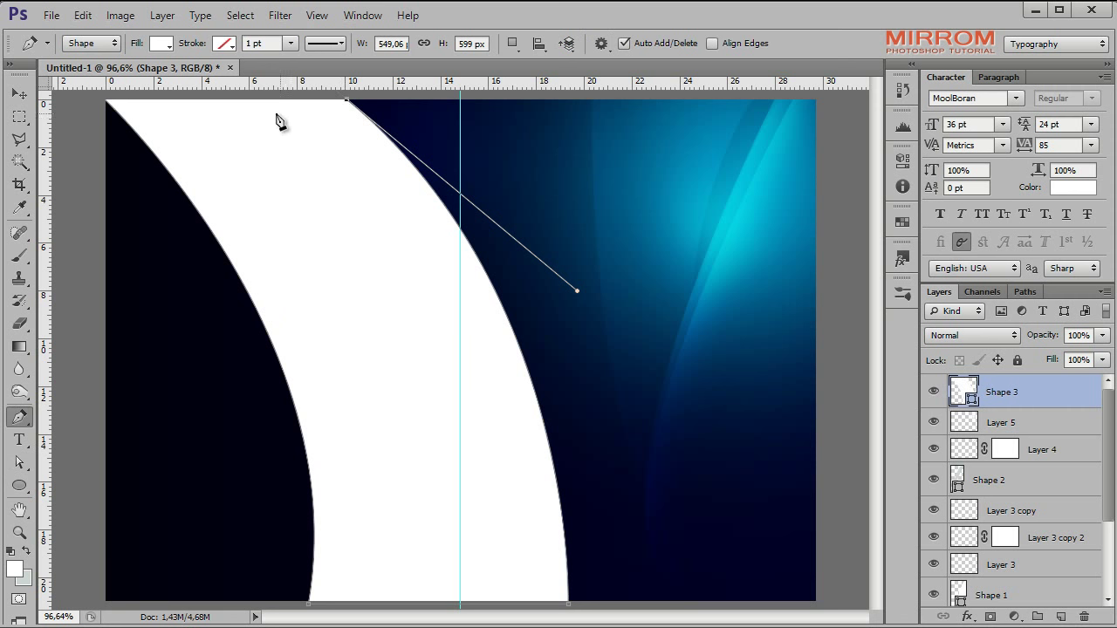
pyautogui.click(114, 107)
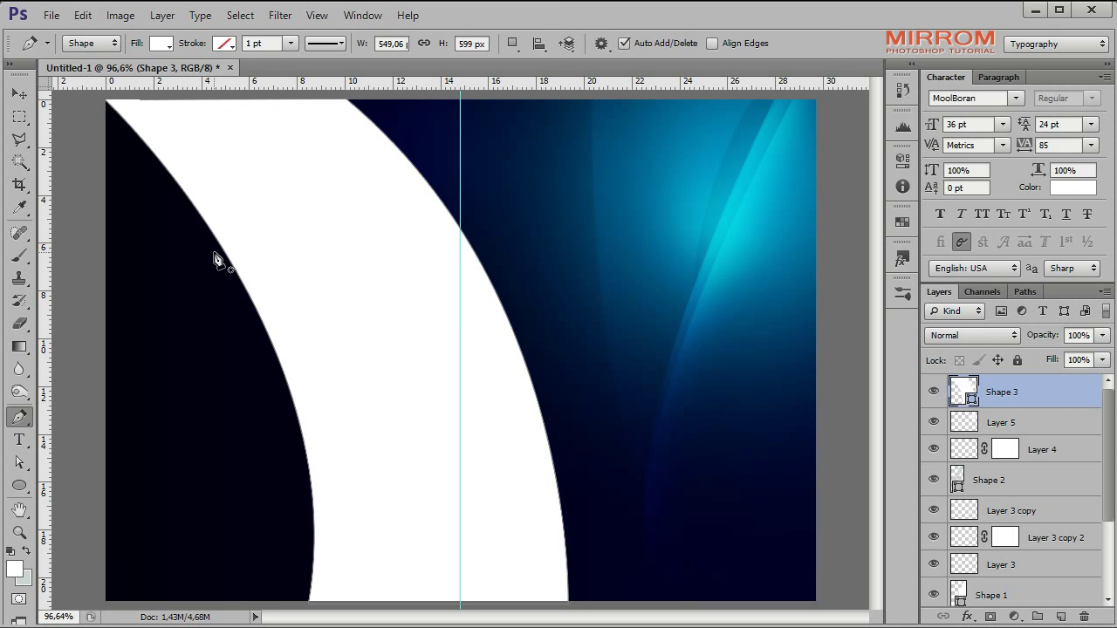
pyautogui.press('v')
pyautogui.click(1045, 420)
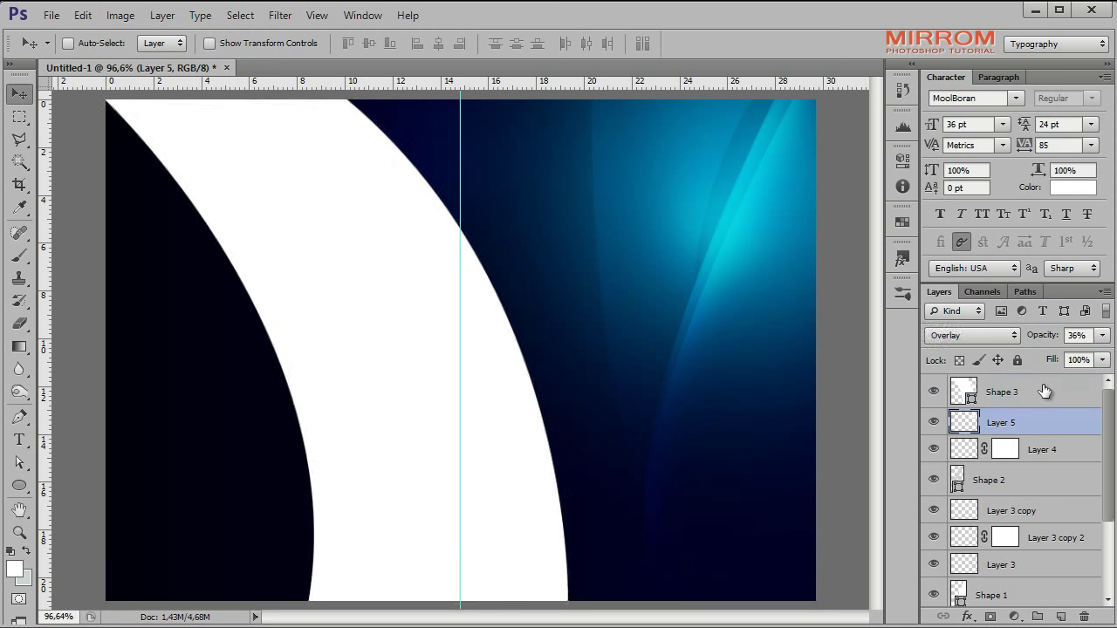
pyautogui.click(1042, 390)
pyautogui.click(19, 417)
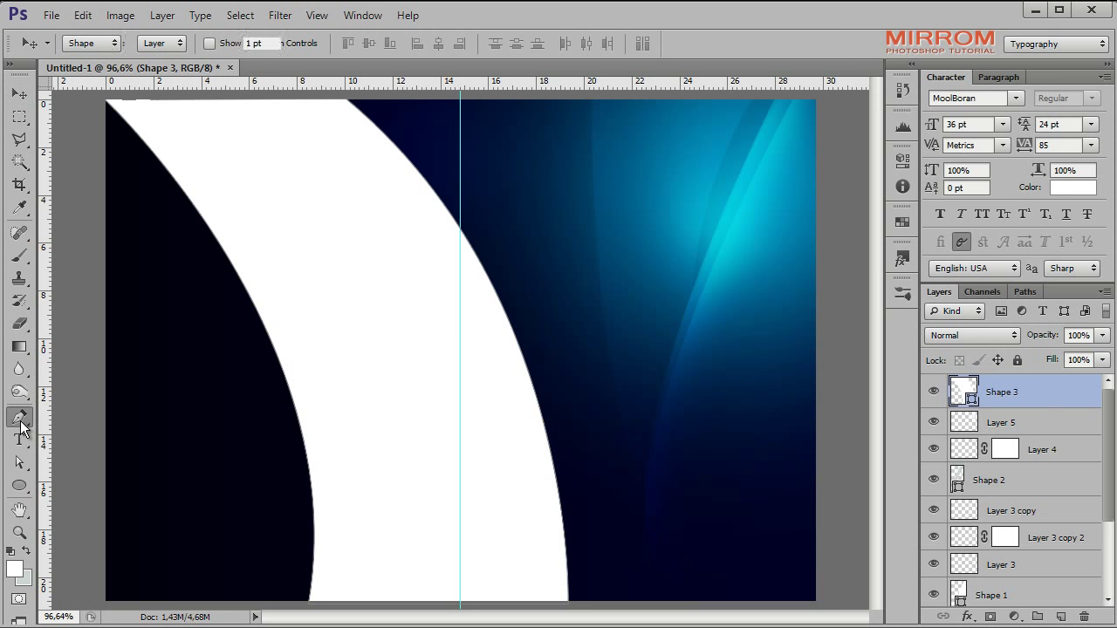
# Step: Swap colours, draw a closed curved triangle in the top-left corner as Shape 4, and set fill to 0%
pyautogui.click(28, 551)
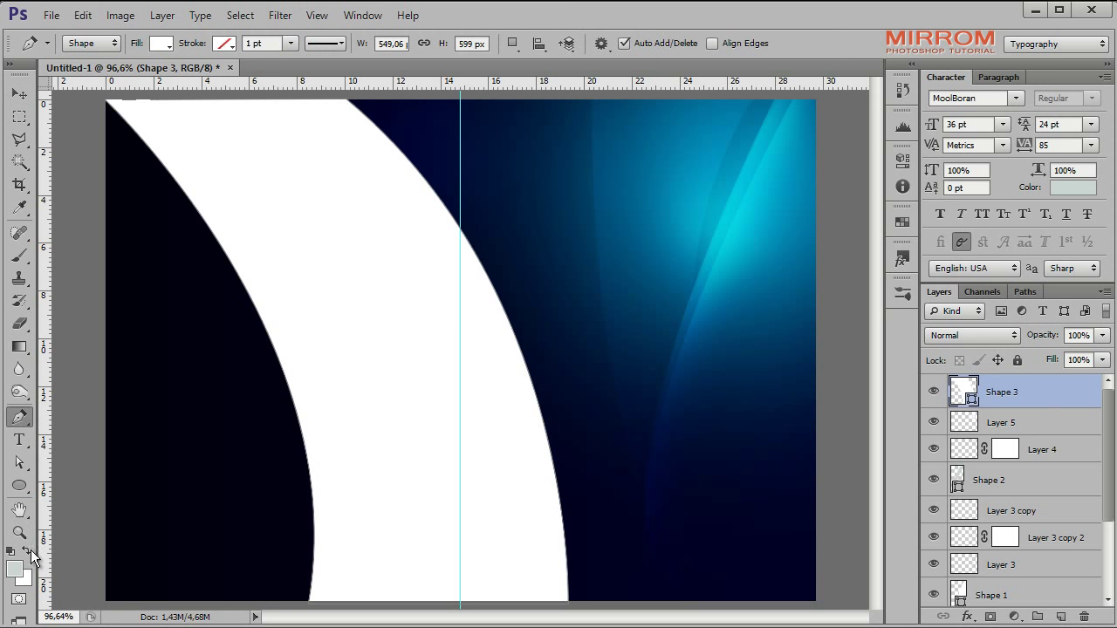
pyautogui.click(154, 103)
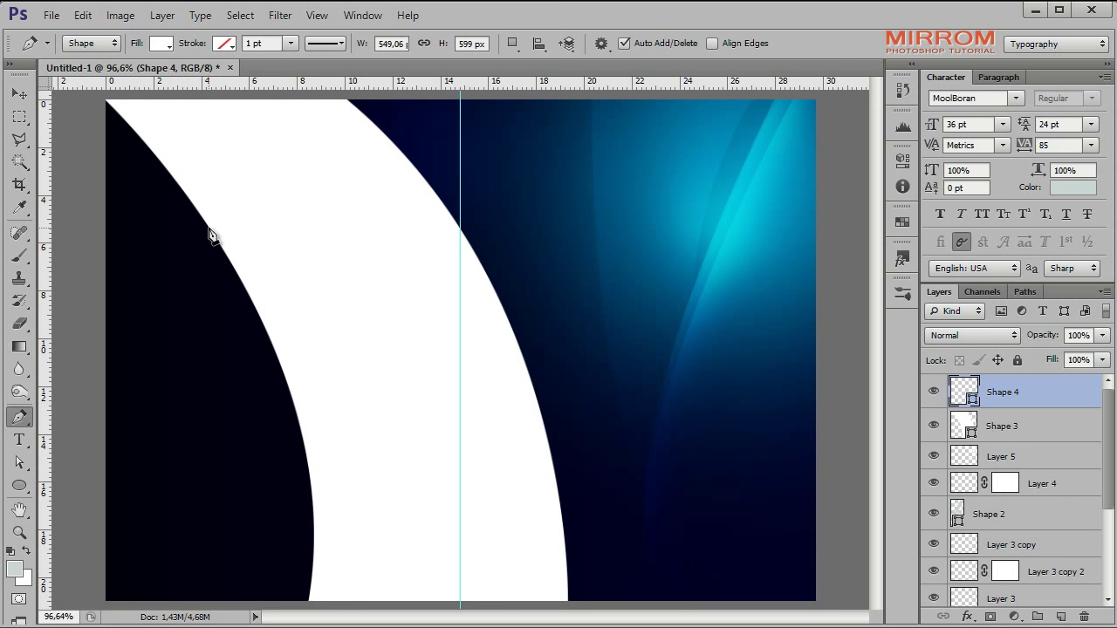
pyautogui.moveTo(212, 245); pyautogui.dragTo(220, 328)
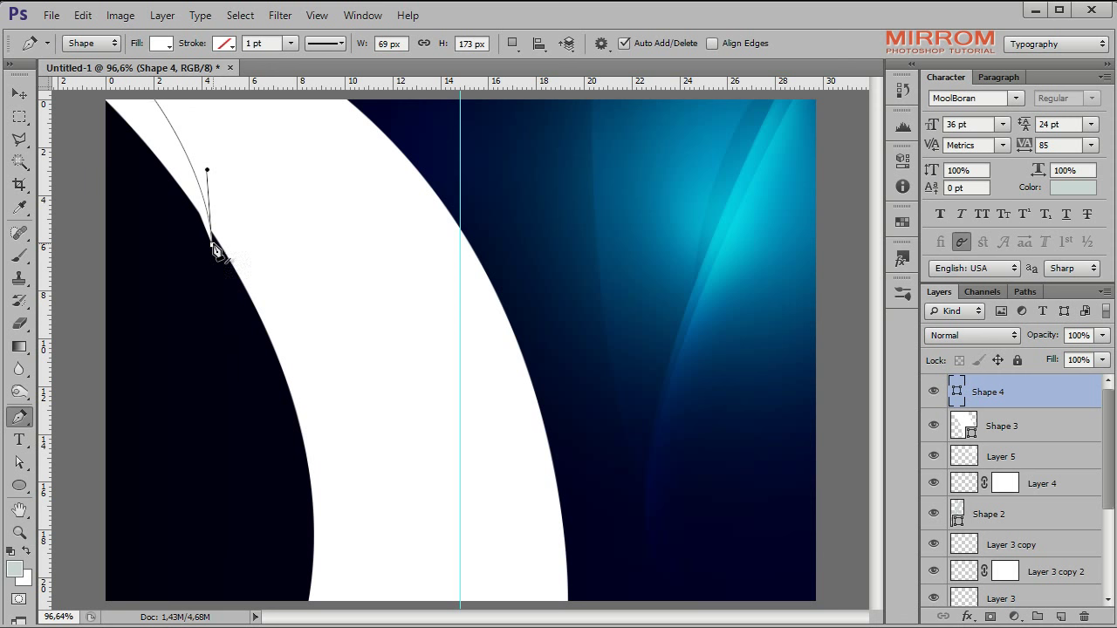
pyautogui.click(107, 101)
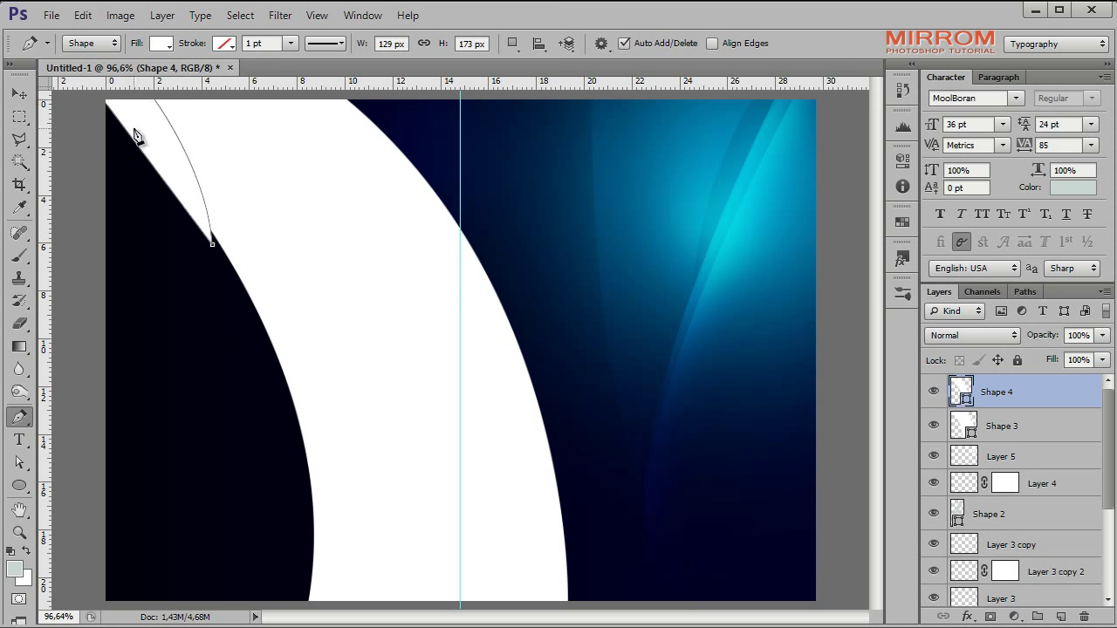
pyautogui.click(153, 103)
pyautogui.press('v')
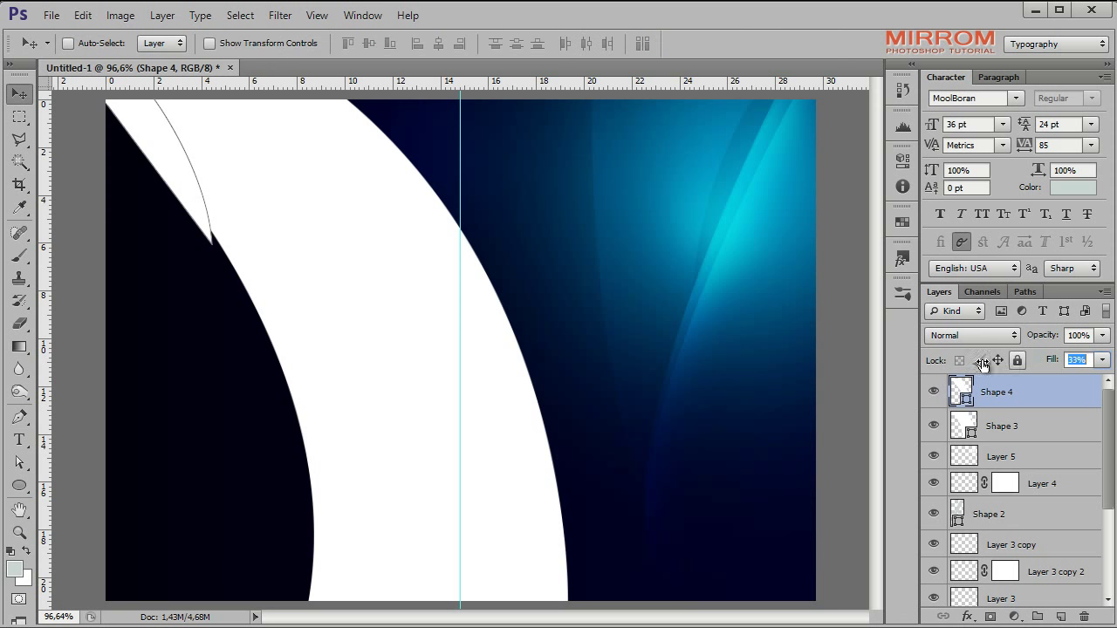
pyautogui.moveTo(1054, 362); pyautogui.dragTo(986, 365)
# Step: Paint light grey-blue shading with a 125 brush on new Layer 6 inside the Shape 4 outline
pyautogui.keyDown('ctrl'); pyautogui.click(963, 396); pyautogui.keyUp('ctrl')
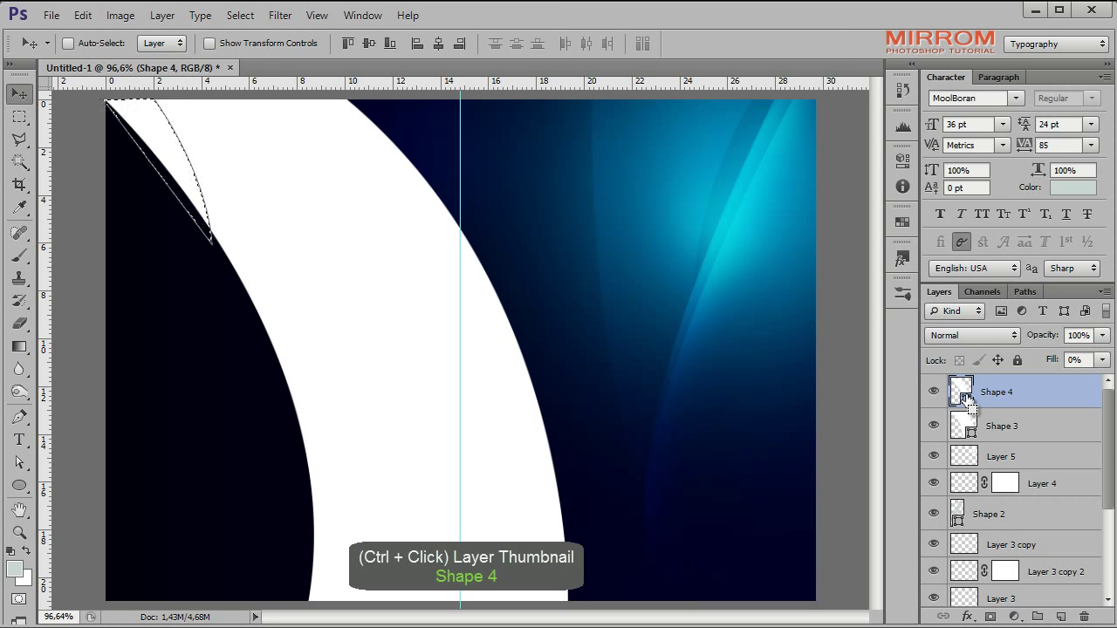
pyautogui.click(1061, 616)
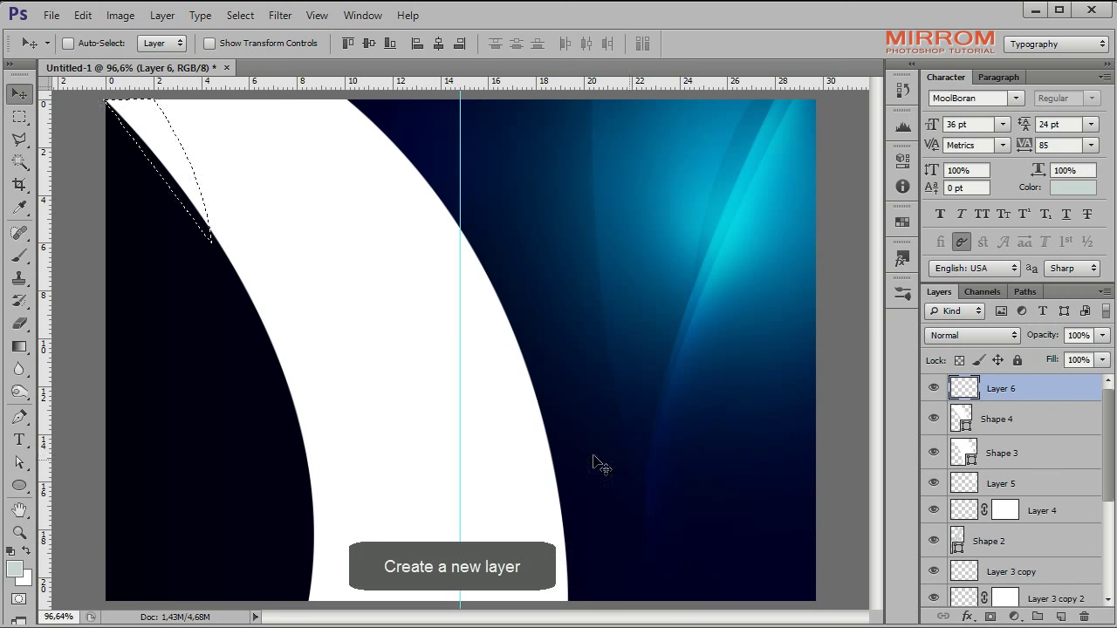
pyautogui.click(14, 569)
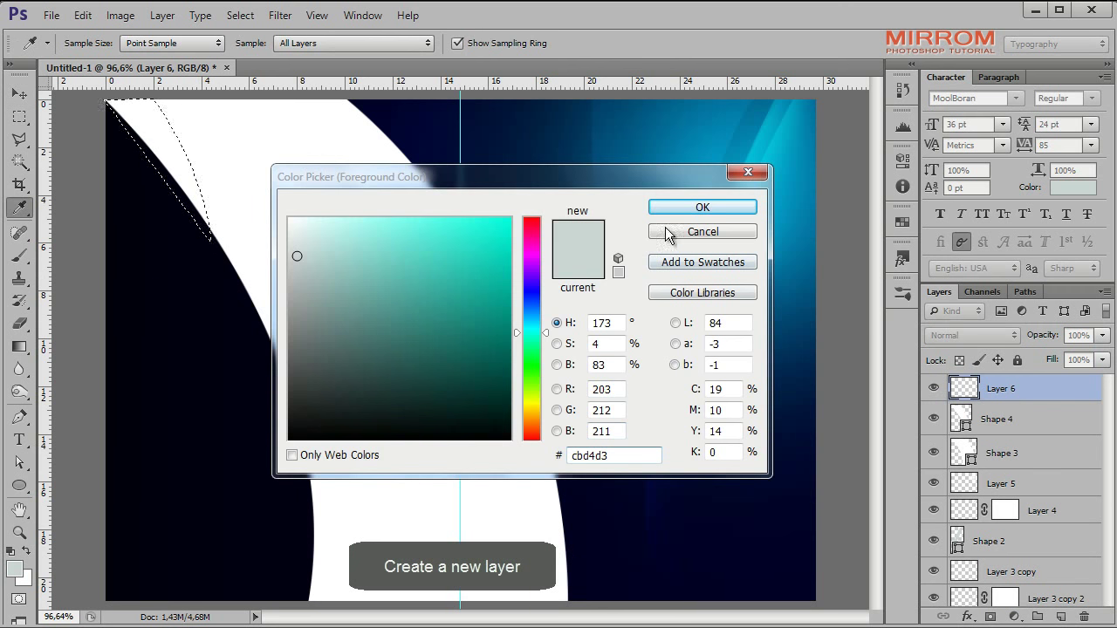
pyautogui.click(702, 207)
pyautogui.press('b')
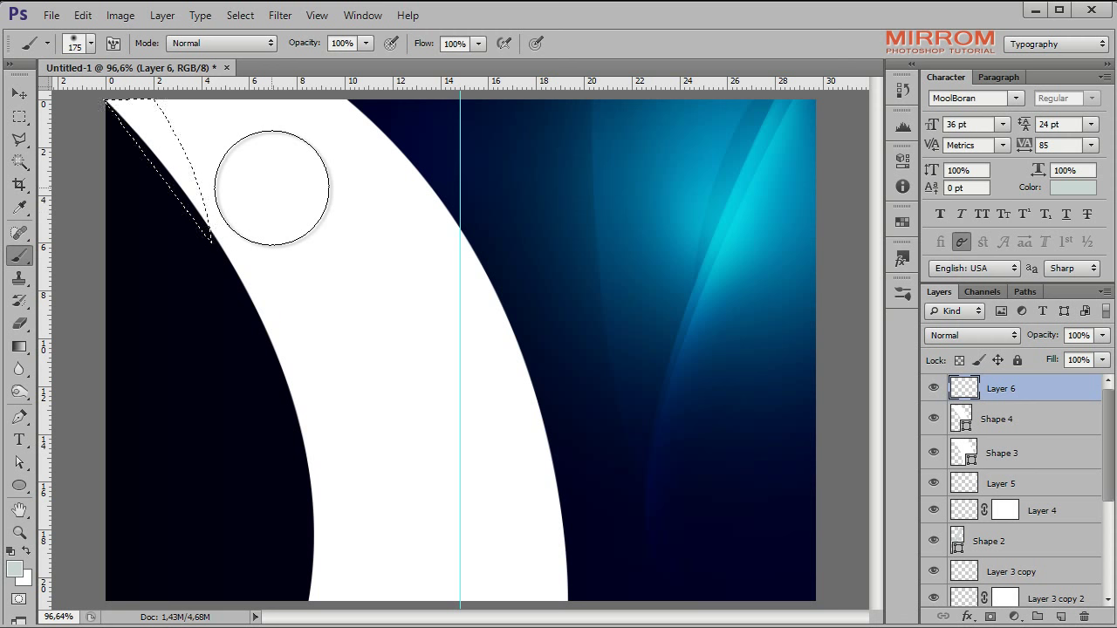
pyautogui.press('[')
pyautogui.press('[')
pyautogui.moveTo(237, 142); pyautogui.dragTo(201, 105)
pyautogui.moveTo(133, 47); pyautogui.dragTo(163, 100)
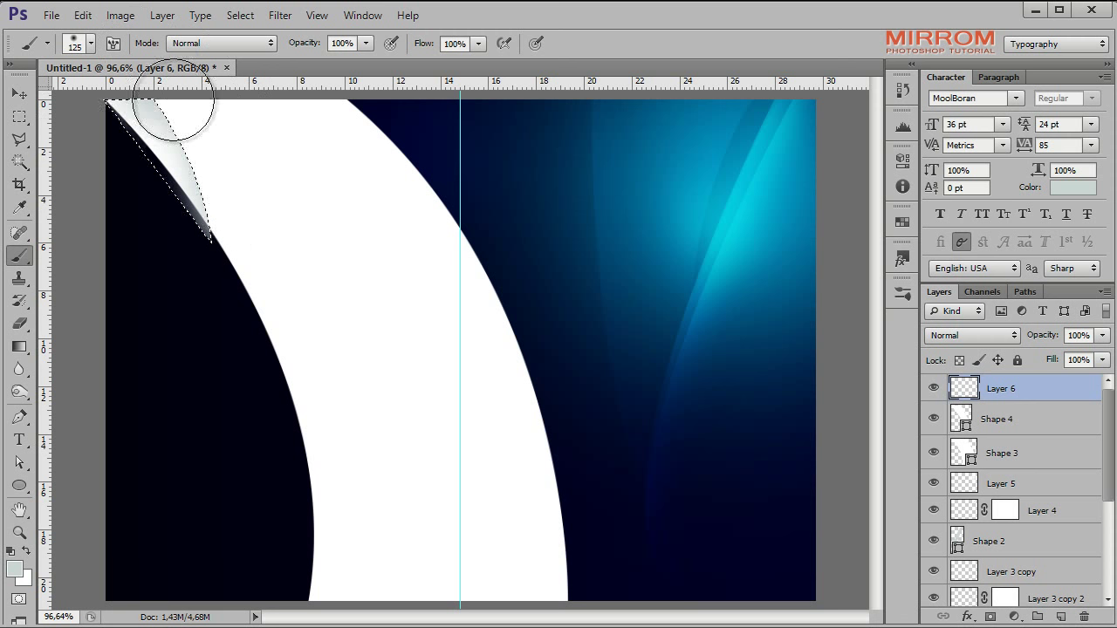
pyautogui.hotkey('ctrl', 'd')
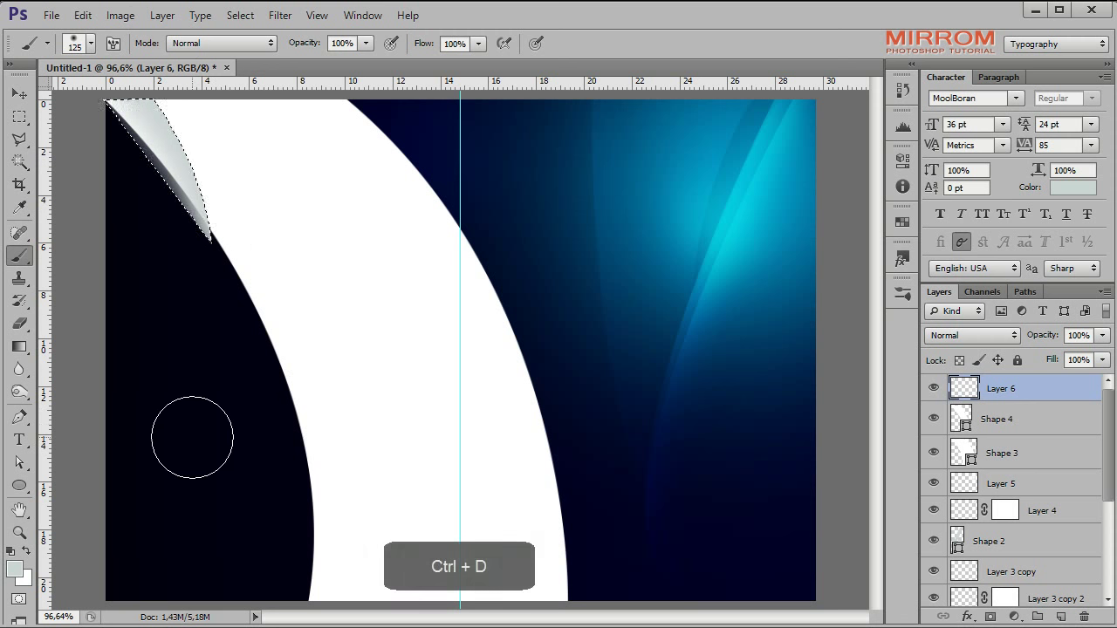
# Step: Lower Layer 6's opacity and select everything outside the white Shape 3 panel
pyautogui.press('v')
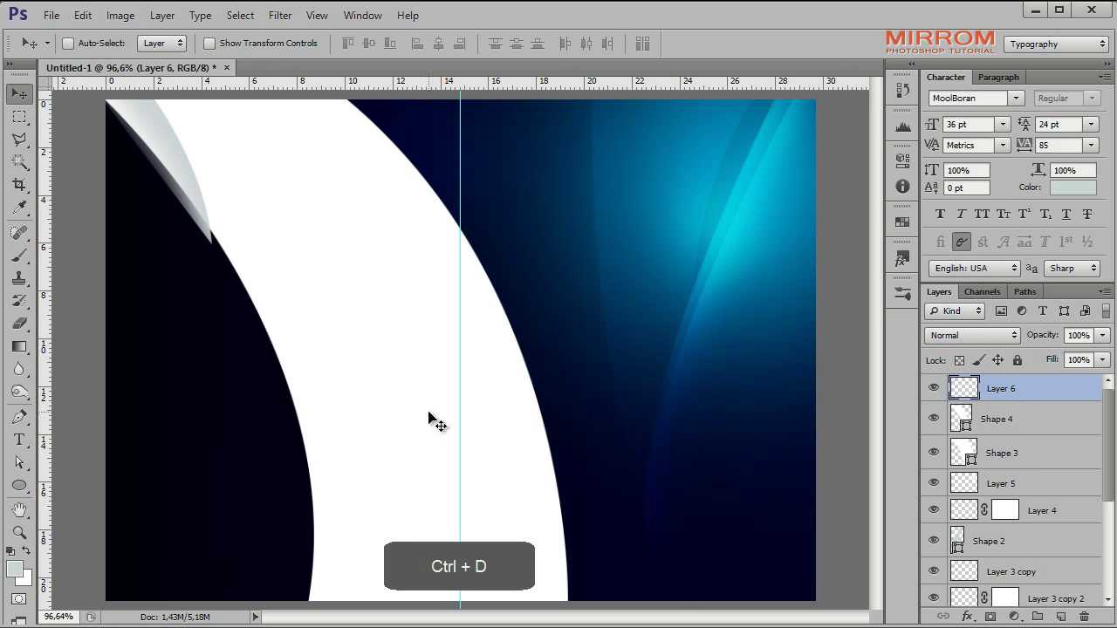
pyautogui.moveTo(1040, 329)
pyautogui.mouseDown()
pyautogui.moveTo(1027, 330)
pyautogui.moveTo(1036, 339)
pyautogui.mouseUp()
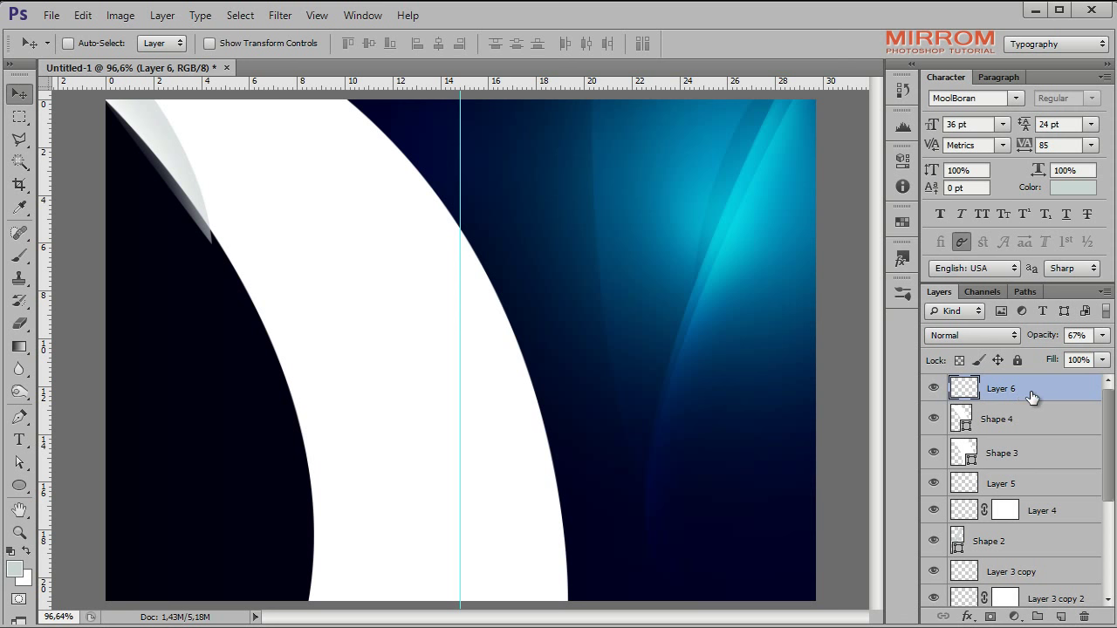
pyautogui.keyDown('ctrl'); pyautogui.click(933, 457); pyautogui.keyUp('ctrl')
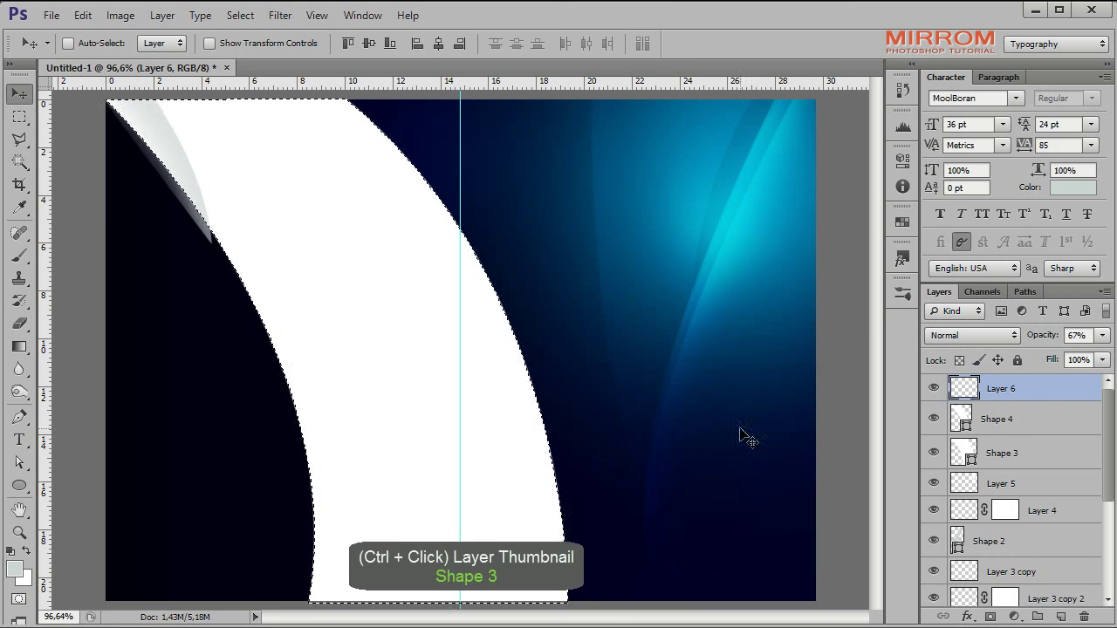
pyautogui.click(239, 16)
pyautogui.click(253, 88)
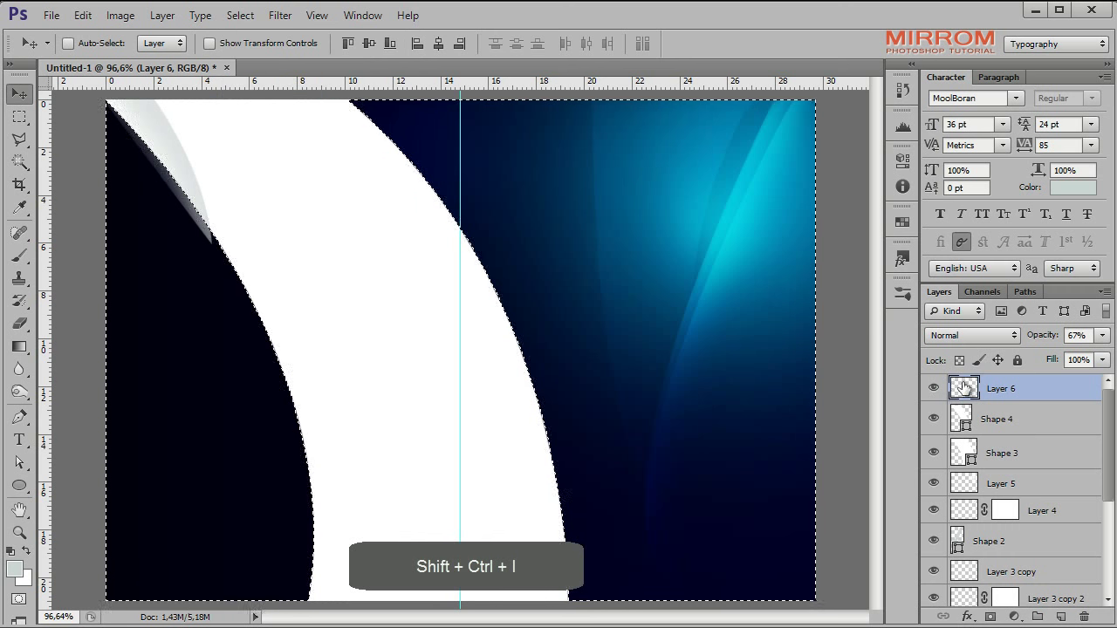
# Step: Erase the shading outside the white panel with a 250 eraser, deselect, and set 62% opacity
pyautogui.click(20, 322)
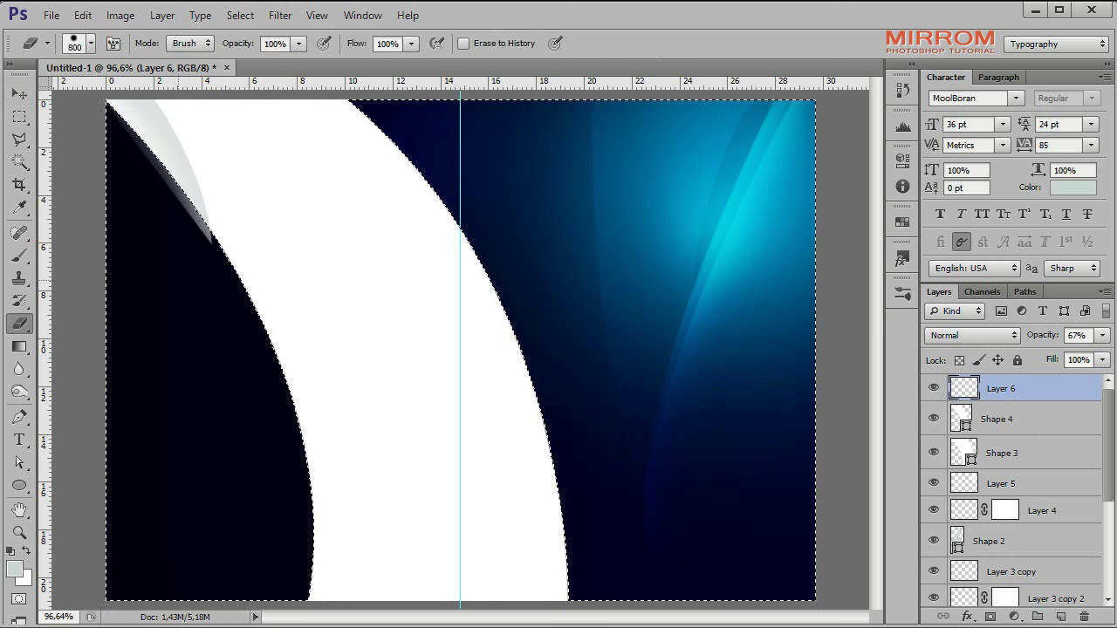
pyautogui.press('[')
pyautogui.press('[')
pyautogui.press('[')
pyautogui.moveTo(187, 337); pyautogui.dragTo(163, 149)
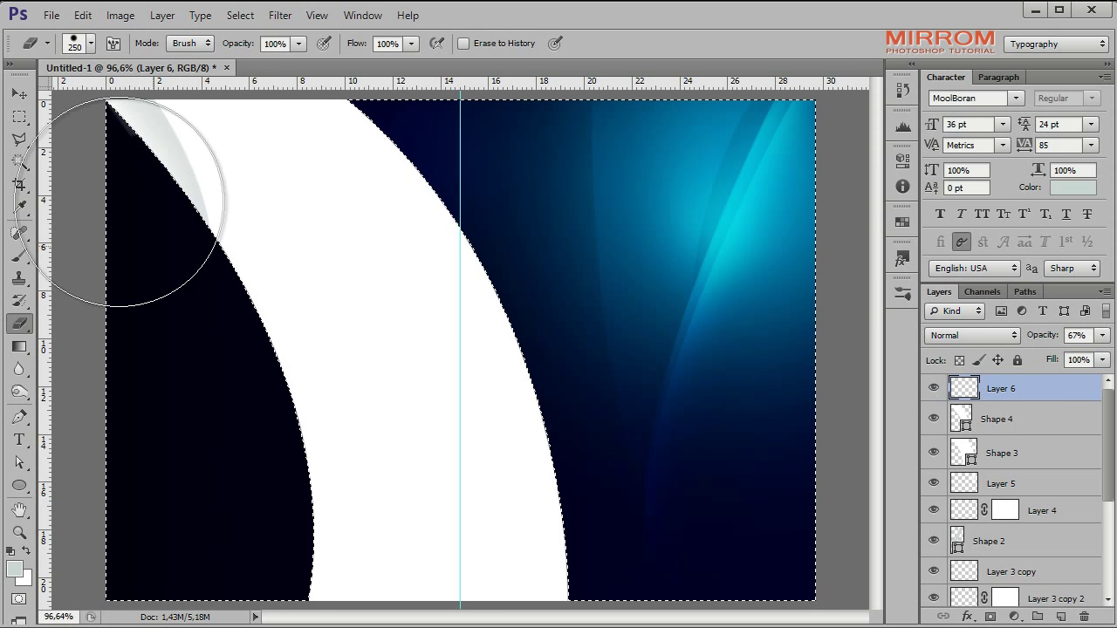
pyautogui.press('v')
pyautogui.hotkey('ctrl', 'd')
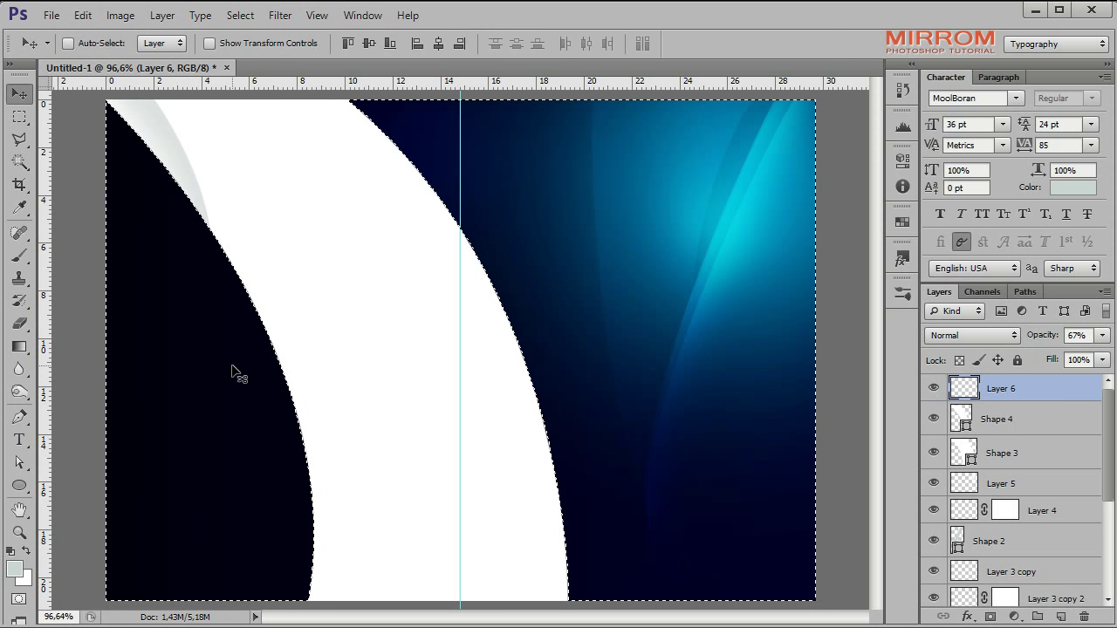
pyautogui.moveTo(1056, 335); pyautogui.dragTo(1050, 335)
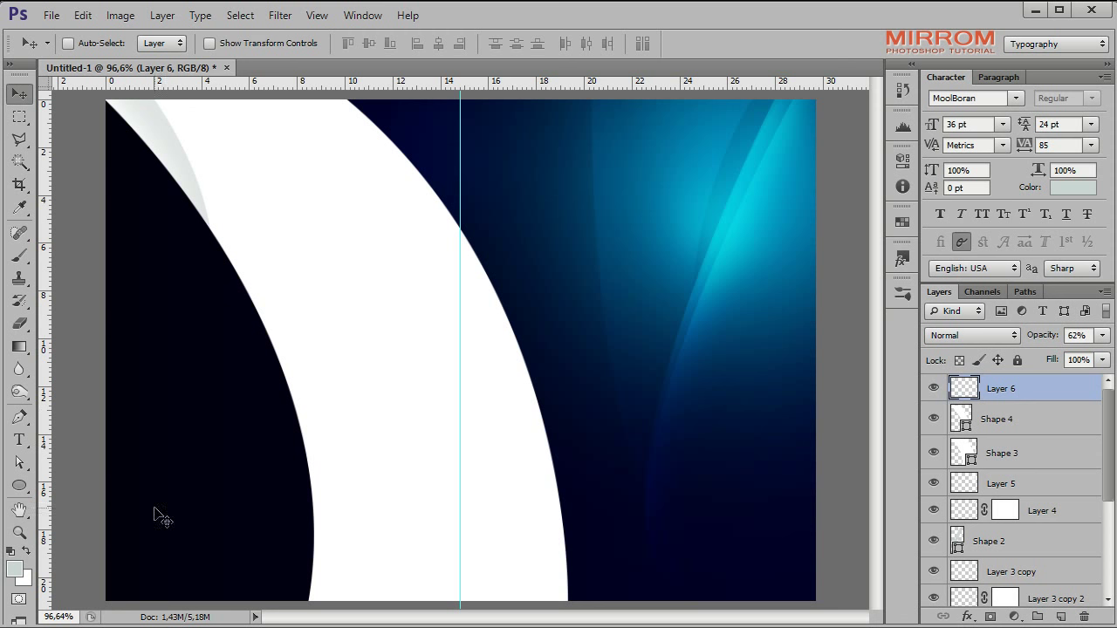
# Step: Start the wedge path on the band's edge with a curved point at the bottom edge
pyautogui.click(19, 419)
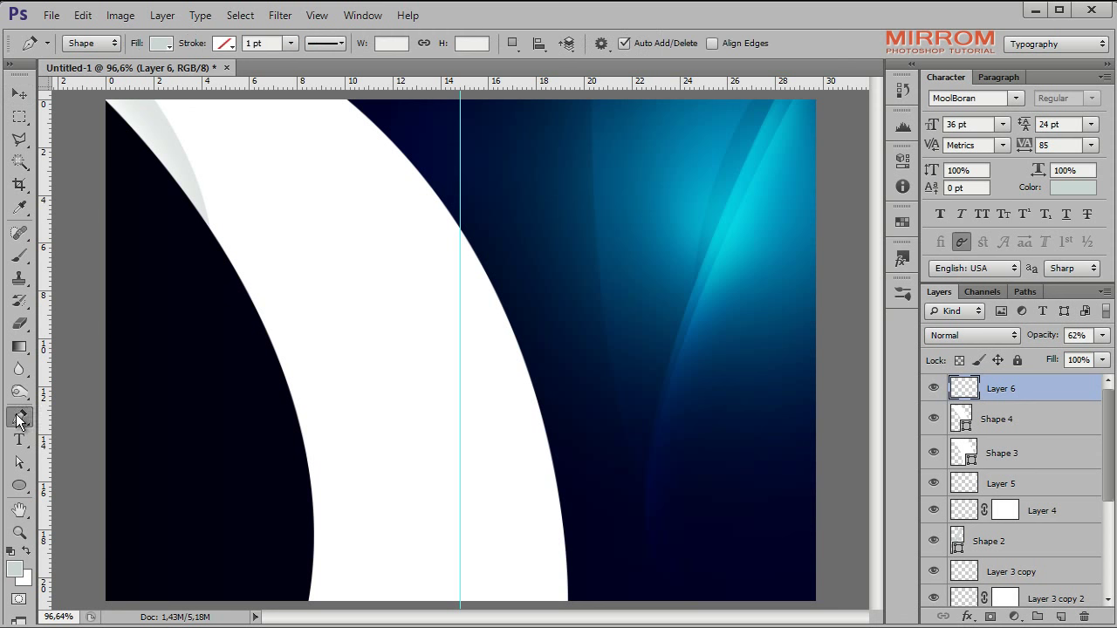
pyautogui.click(515, 332)
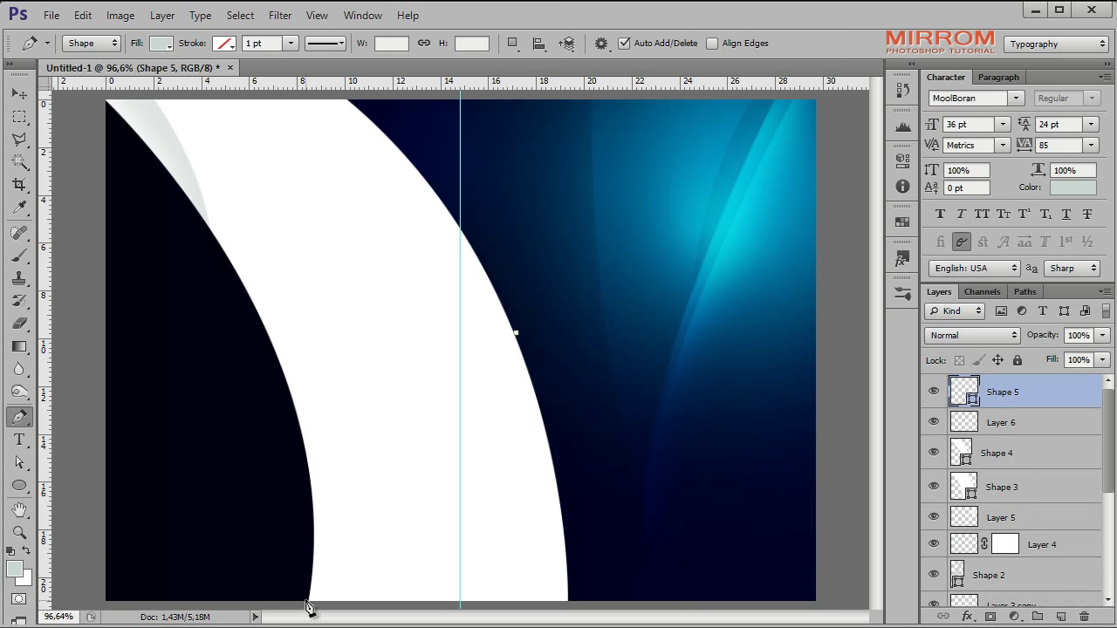
pyautogui.click(320, 601)
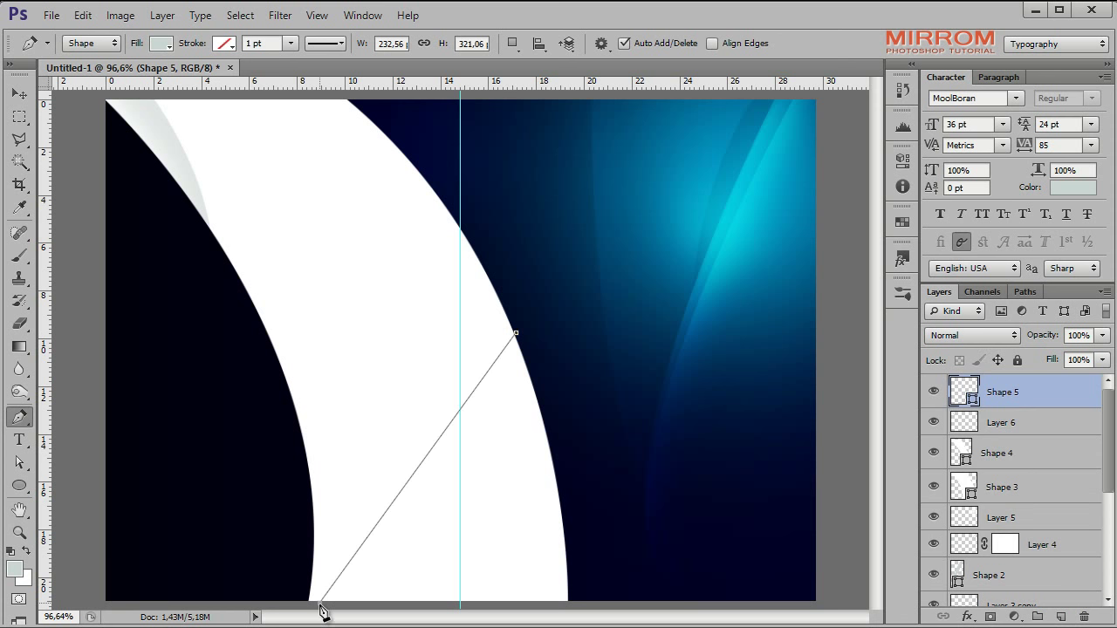
pyautogui.hotkey('ctrl', 'z')
pyautogui.moveTo(320, 603)
pyautogui.mouseDown()
pyautogui.moveTo(386, 465)
pyautogui.moveTo(378, 449)
pyautogui.mouseUp()
pyautogui.press('a')
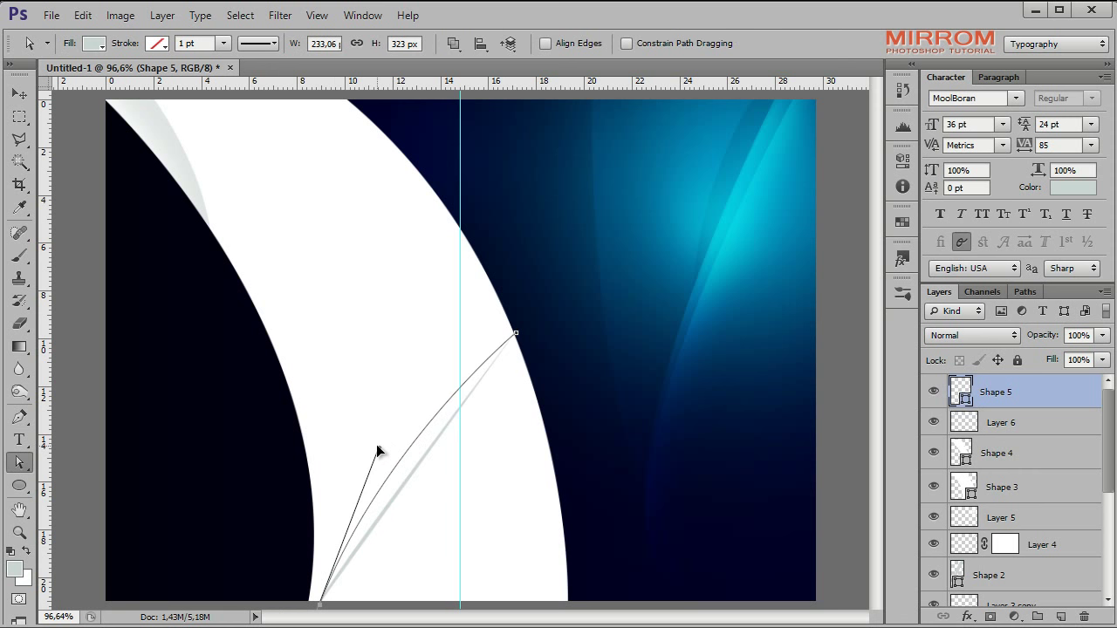
pyautogui.press('p')
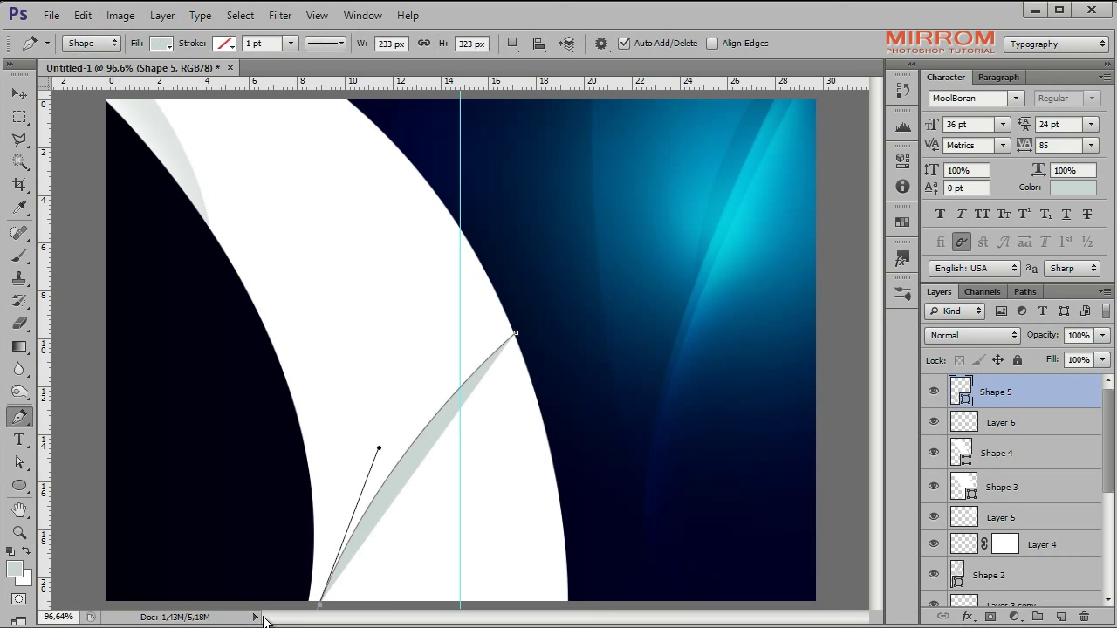
# Step: Finish the wedge with a bottom corner point and points down the panel's right edge
pyautogui.click(363, 606)
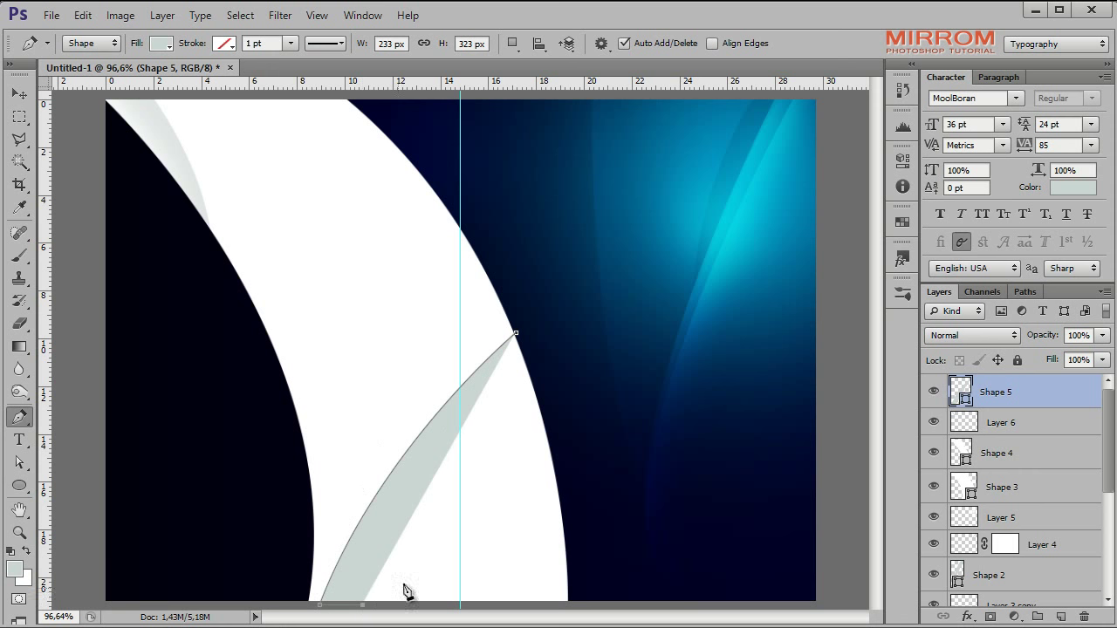
pyautogui.click(548, 405)
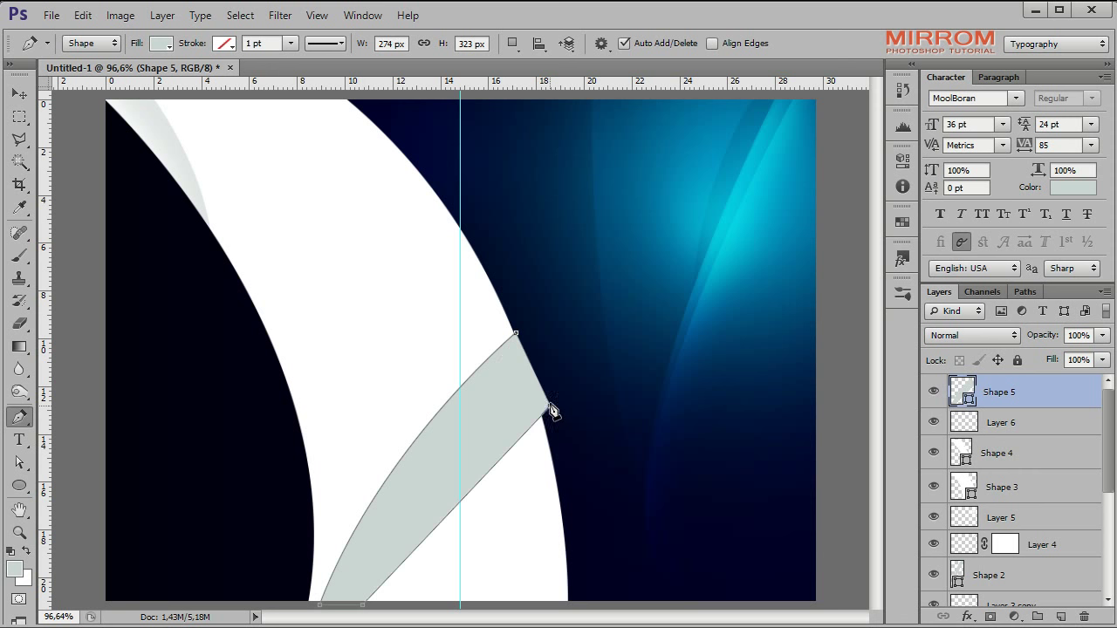
pyautogui.moveTo(550, 391); pyautogui.dragTo(551, 437)
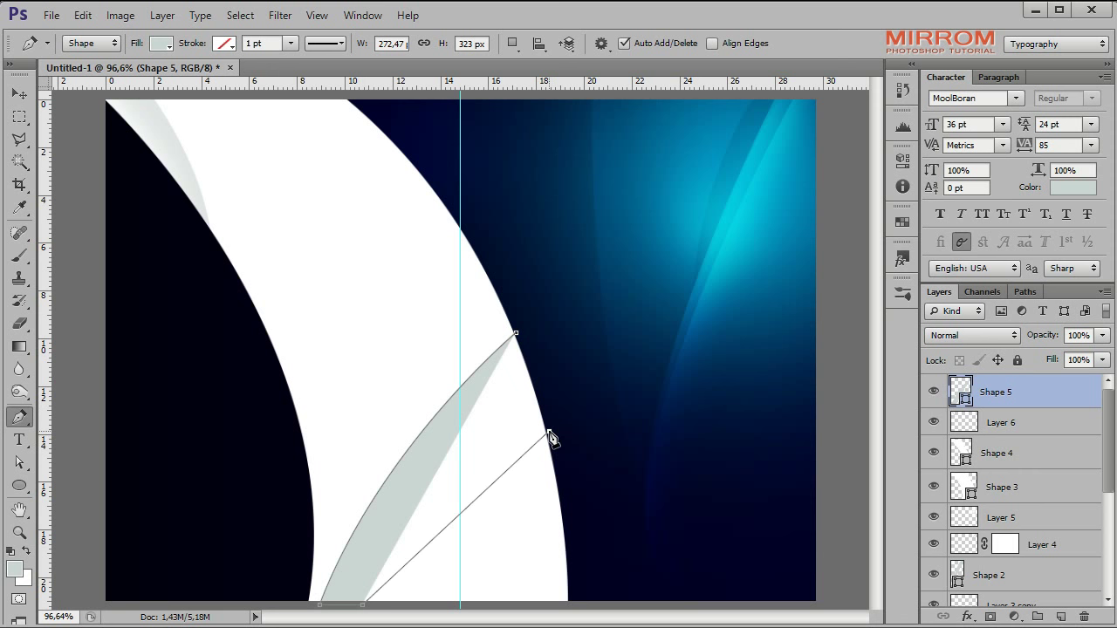
pyautogui.click(548, 432)
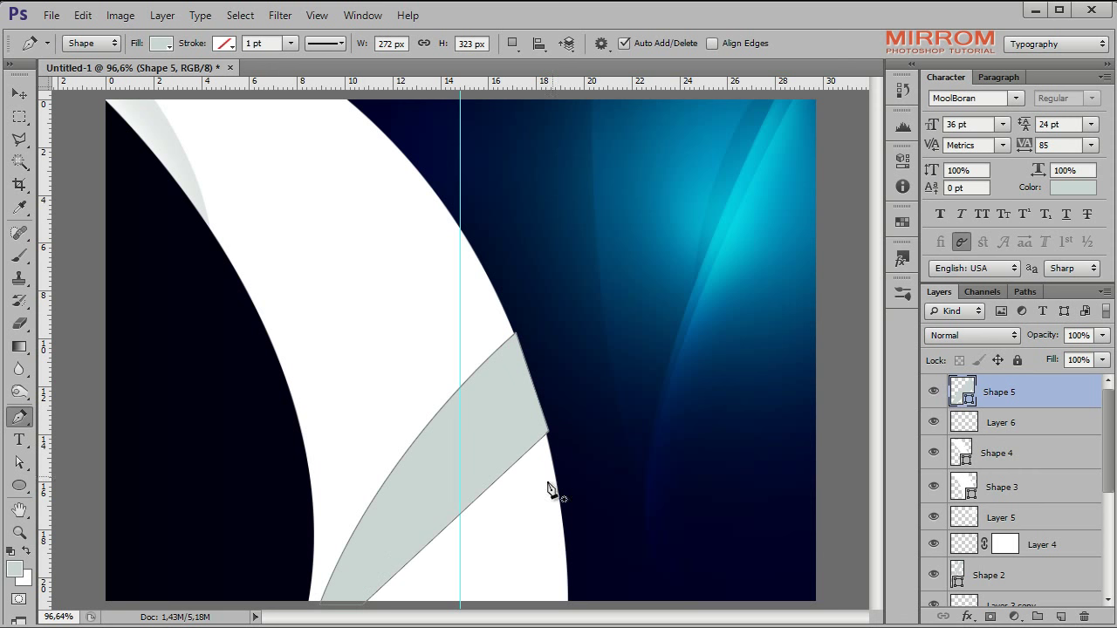
# Step: Set Shape 5's fill to 0% and load its outline as a selection on new Layer 7
pyautogui.press('v')
pyautogui.click(1077, 359)
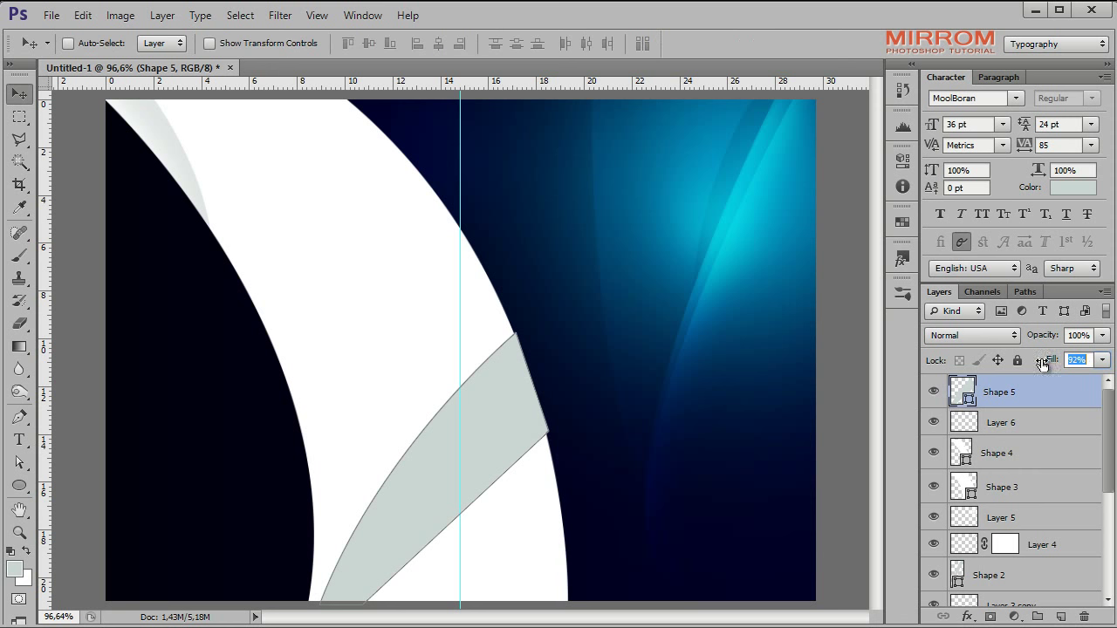
pyautogui.write('0')
pyautogui.press('Return')
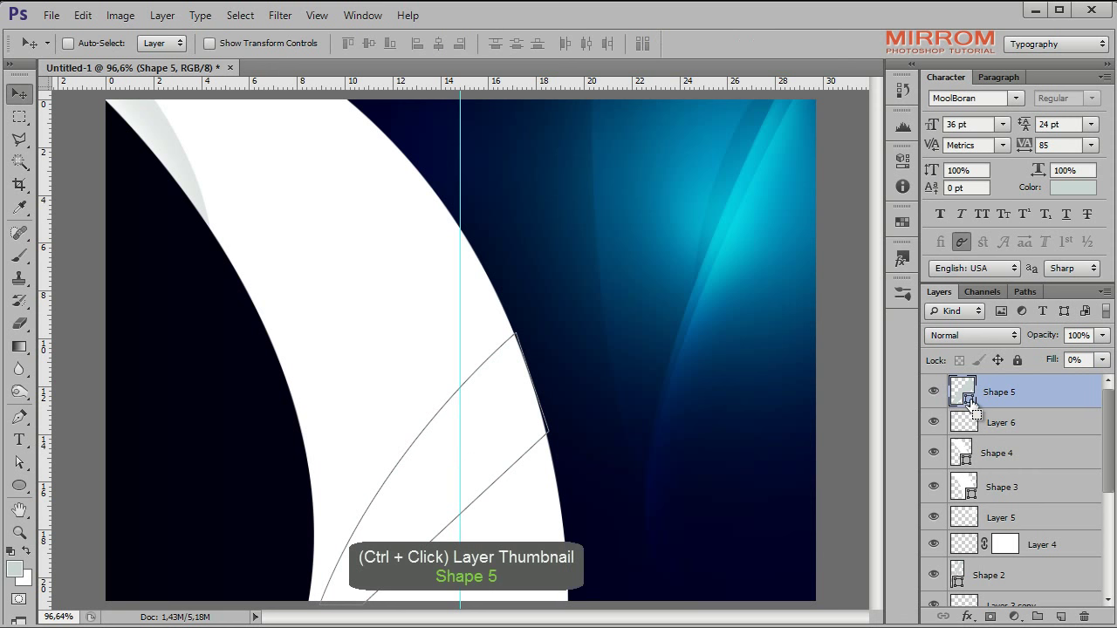
pyautogui.keyDown('ctrl'); pyautogui.click(968, 398); pyautogui.keyUp('ctrl')
pyautogui.click(1060, 616)
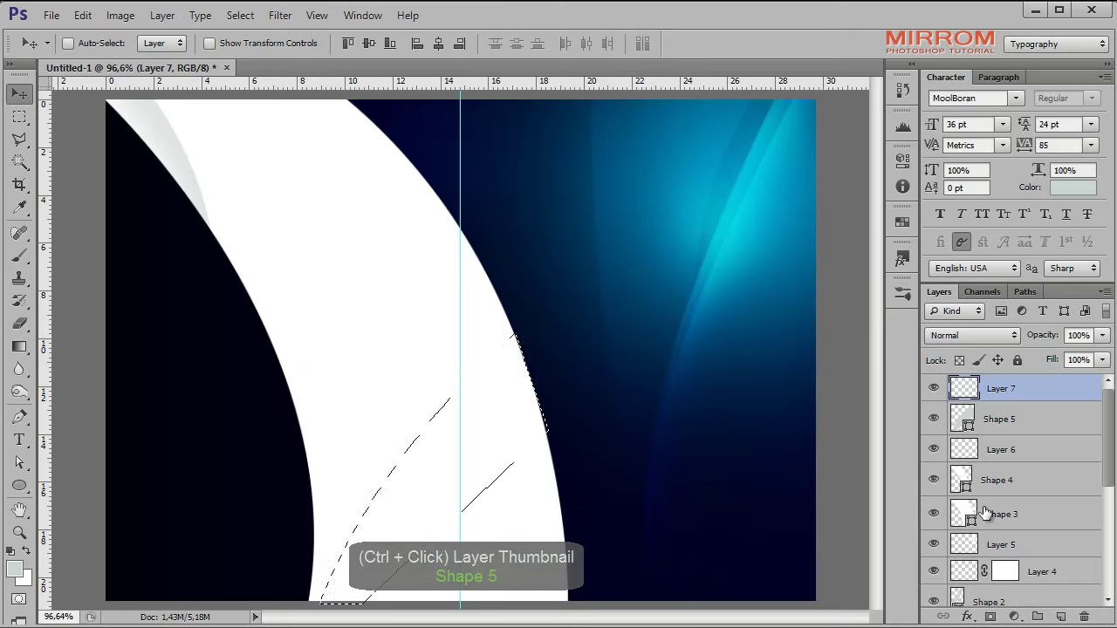
# Step: Brush soft grey shading inside the wedge with a 175 brush, then deselect
pyautogui.click(19, 254)
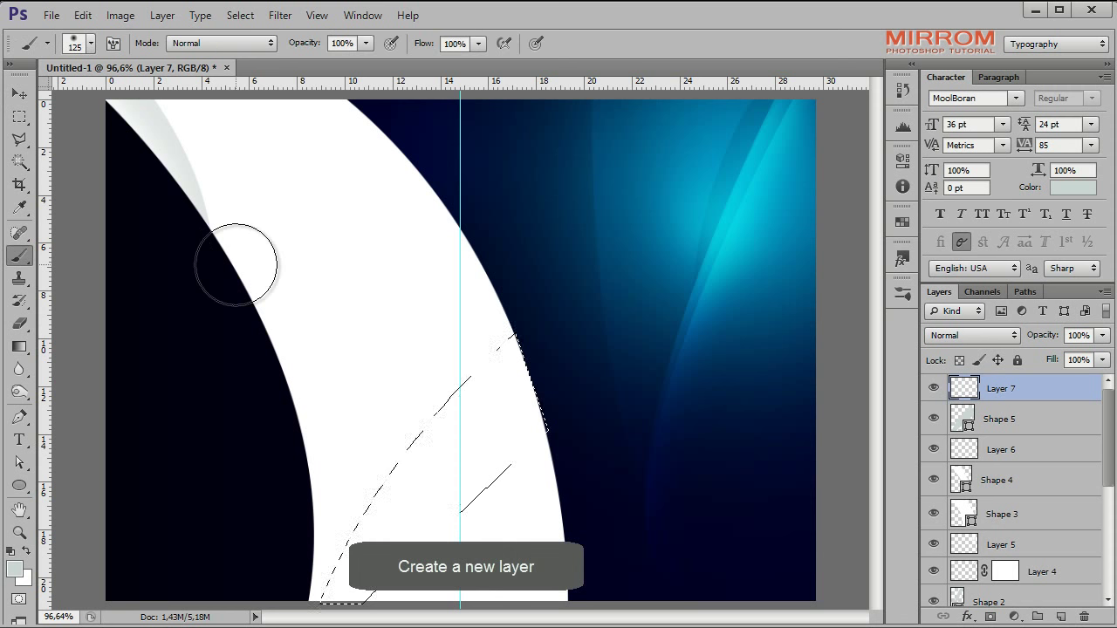
pyautogui.press(']')
pyautogui.press(']')
pyautogui.moveTo(486, 281); pyautogui.dragTo(318, 535)
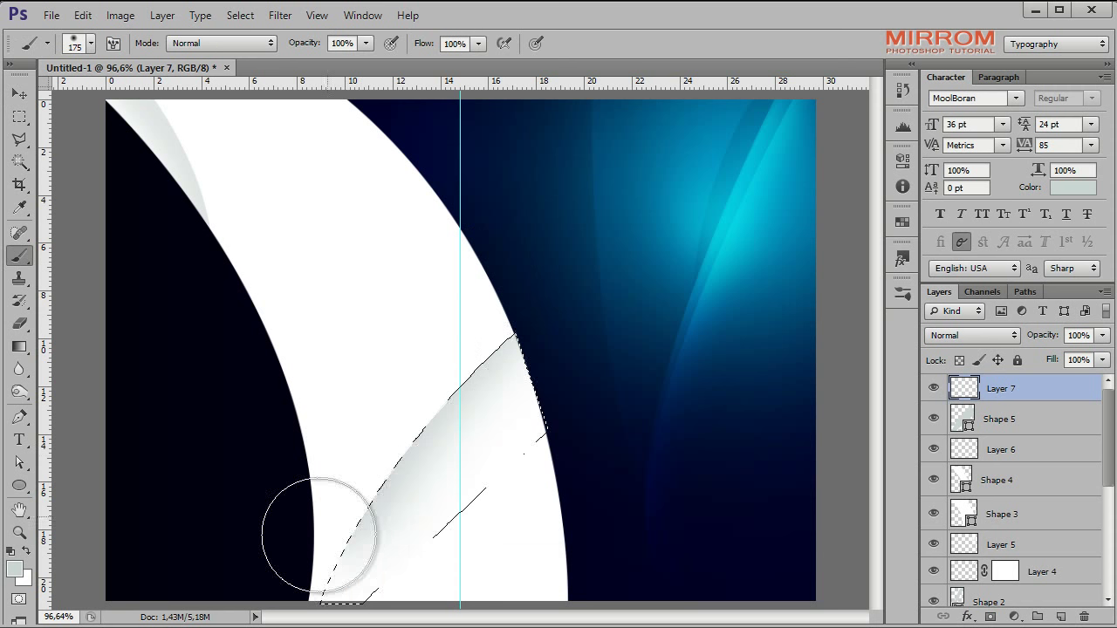
pyautogui.moveTo(314, 491); pyautogui.dragTo(506, 349)
pyautogui.press('[')
pyautogui.press('[')
pyautogui.press('[')
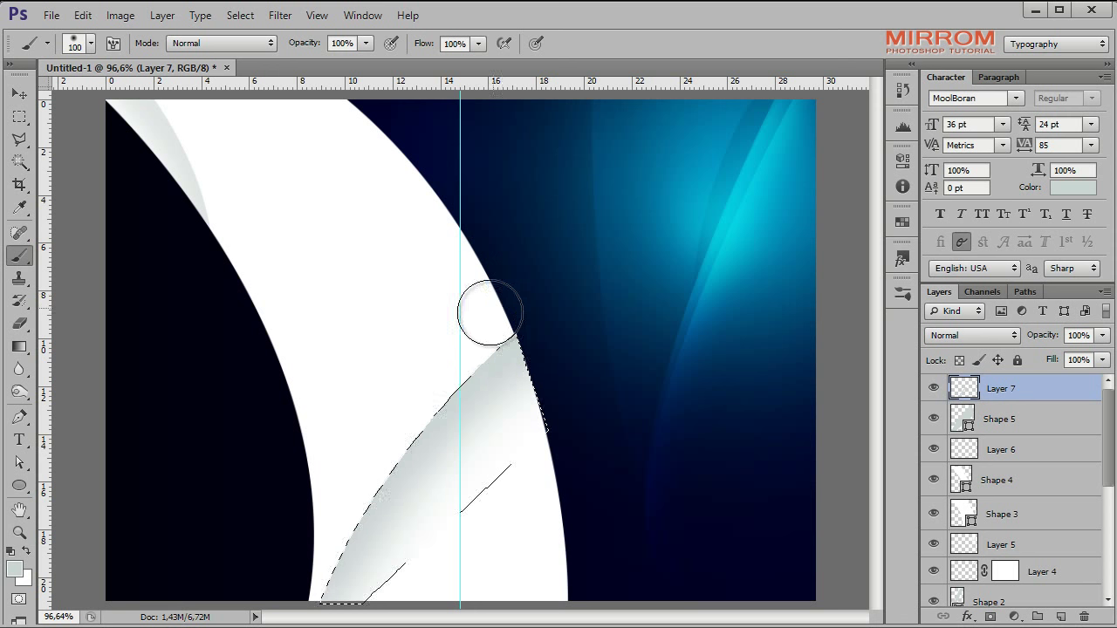
pyautogui.press('v')
pyautogui.hotkey('ctrl', 'd')
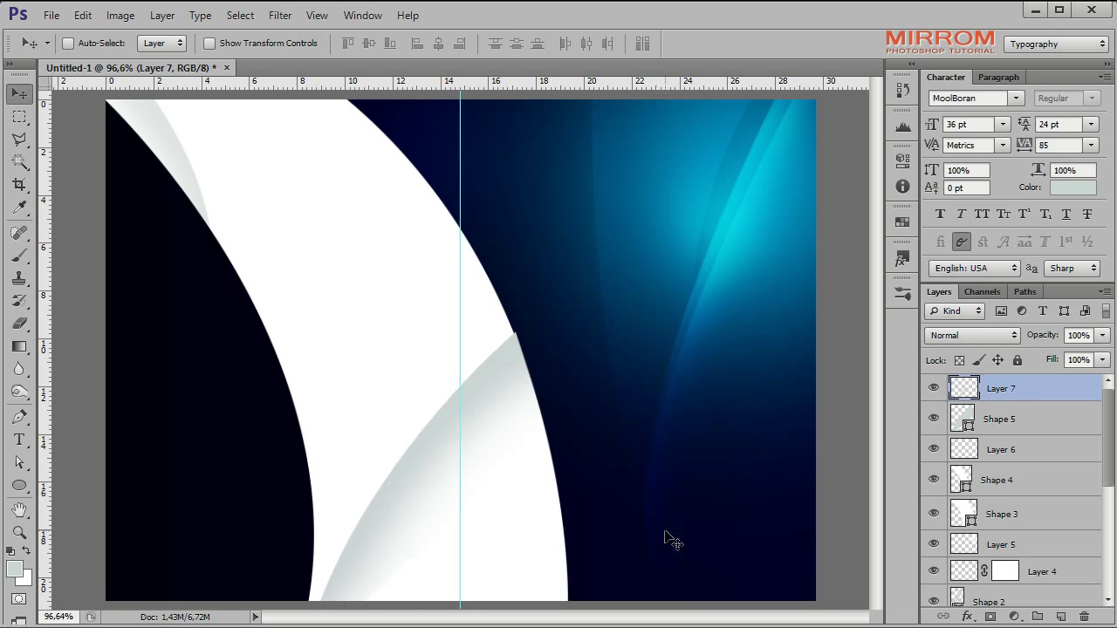
# Step: Select outside the white panel, toggle Layer 7 to check it, deselect, and lower opacity to 64%
pyautogui.keyDown('ctrl'); pyautogui.click(968, 514); pyautogui.keyUp('ctrl')
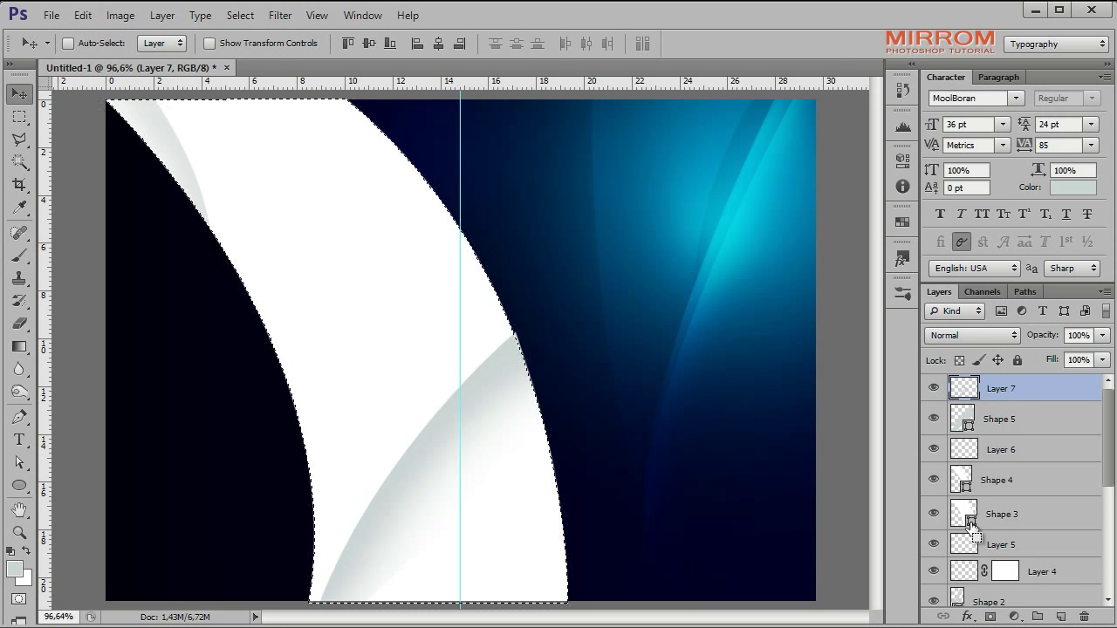
pyautogui.click(240, 14)
pyautogui.click(310, 90)
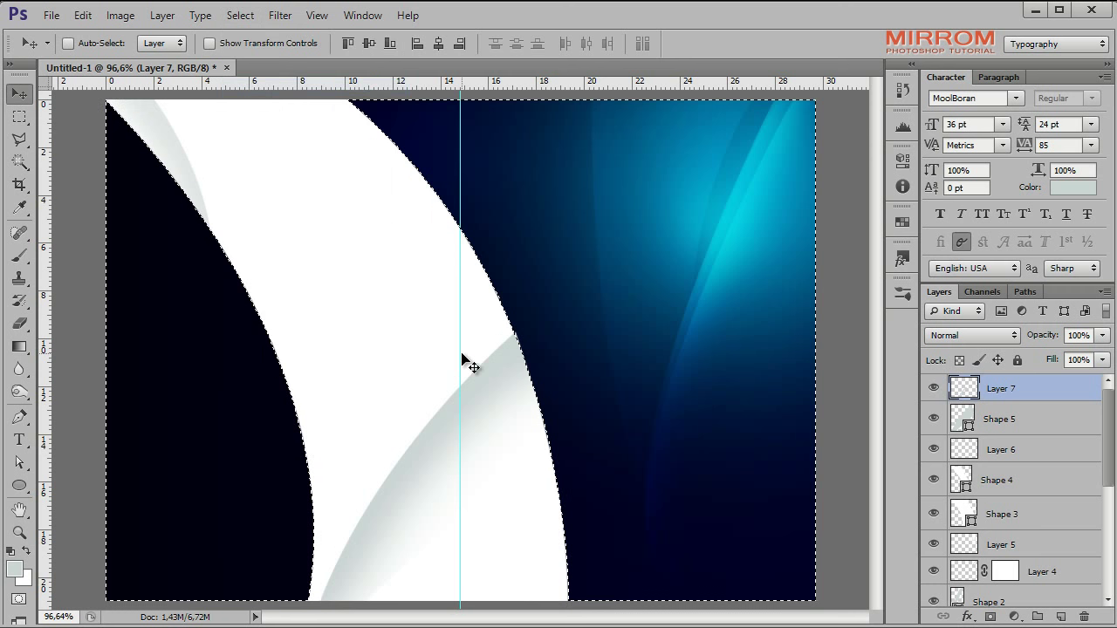
pyautogui.click(934, 388)
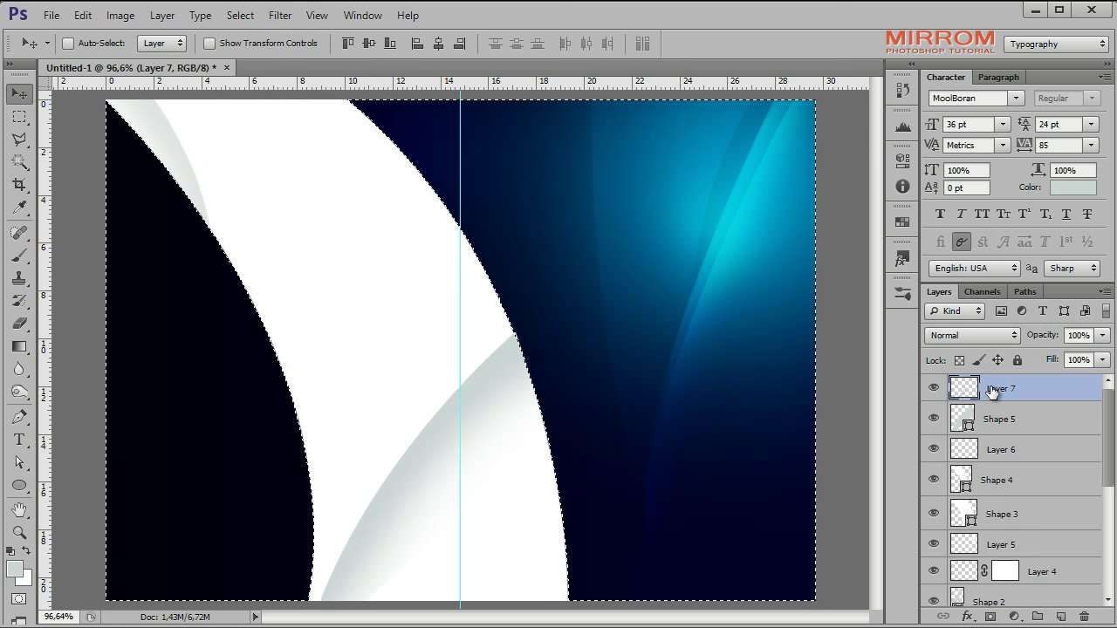
pyautogui.hotkey('ctrl', 'd')
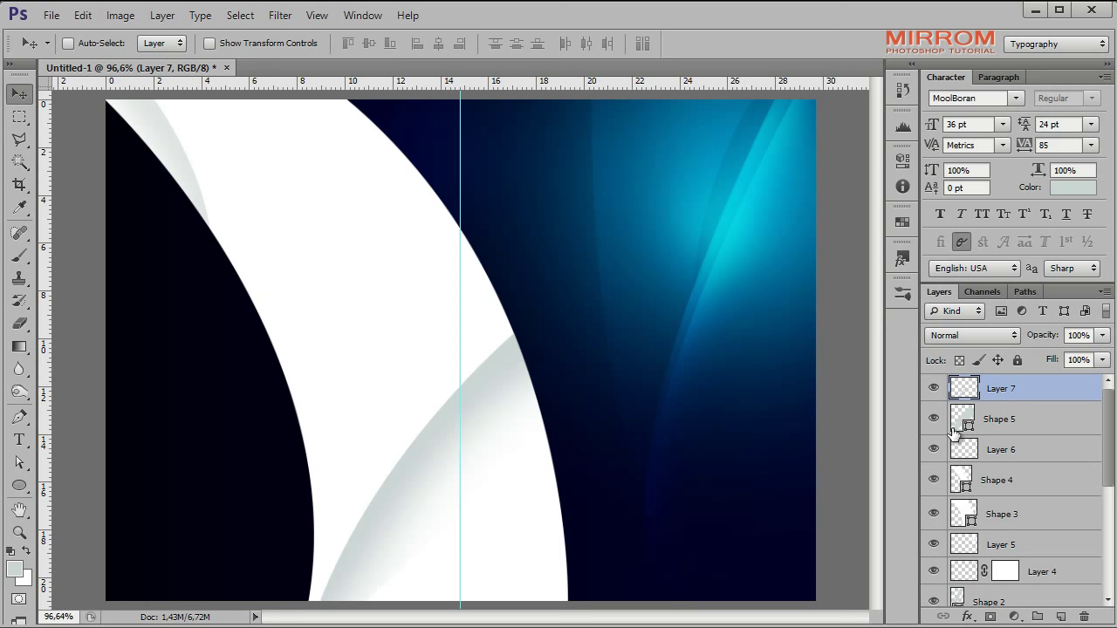
pyautogui.moveTo(1055, 345); pyautogui.dragTo(1030, 340)
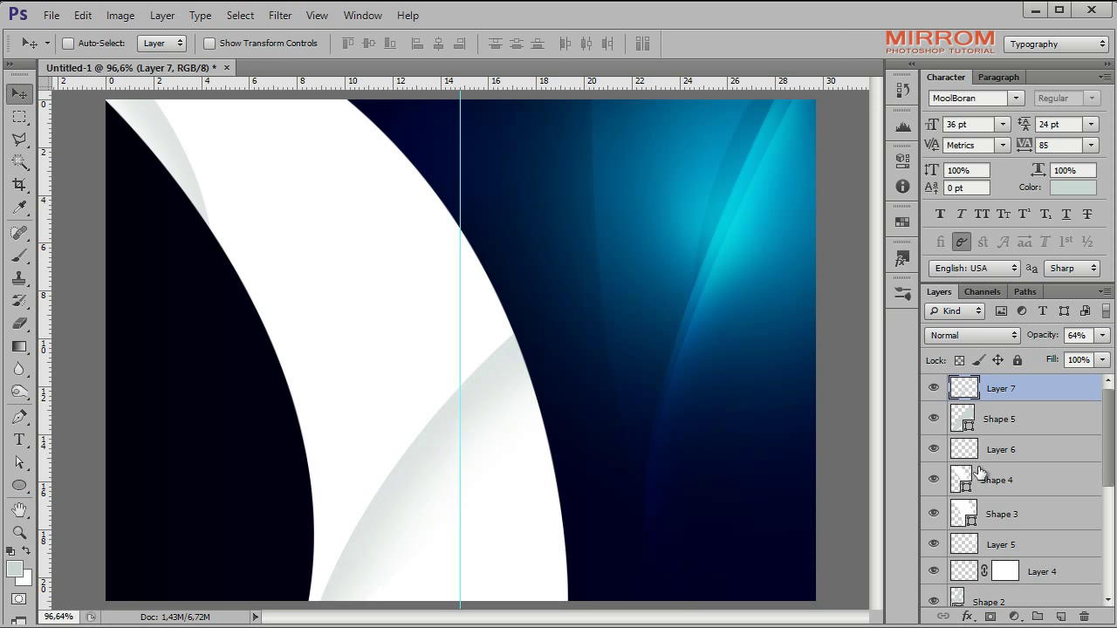
# Step: Duplicate the grey shading band, move the copy up-left and rotate it a few degrees
pyautogui.hotkey('ctrl', 'j')
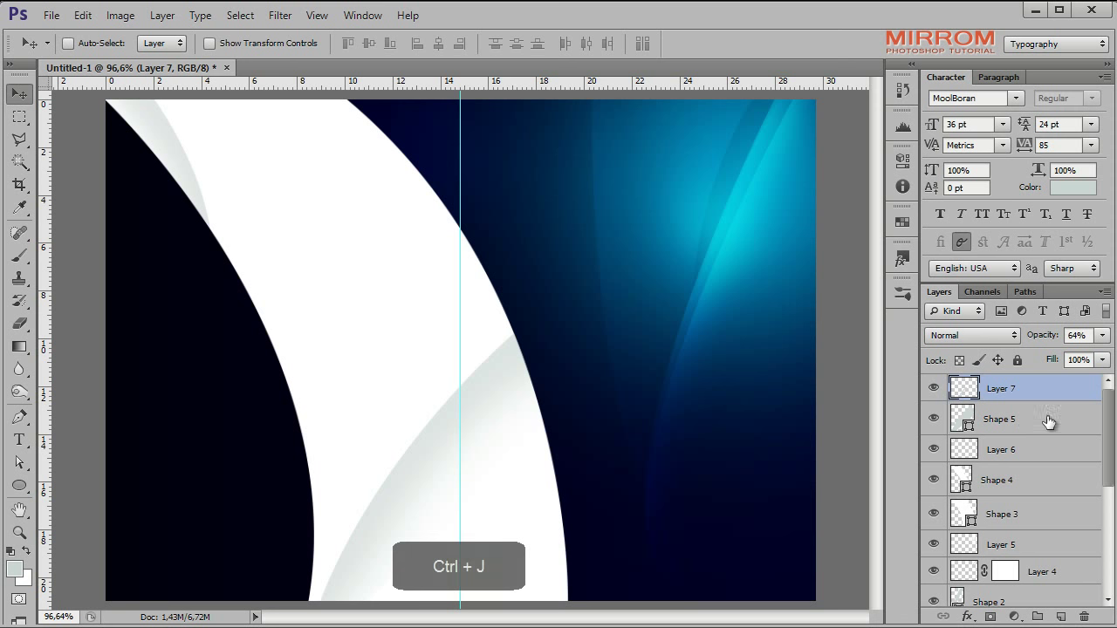
pyautogui.moveTo(505, 403); pyautogui.dragTo(482, 349)
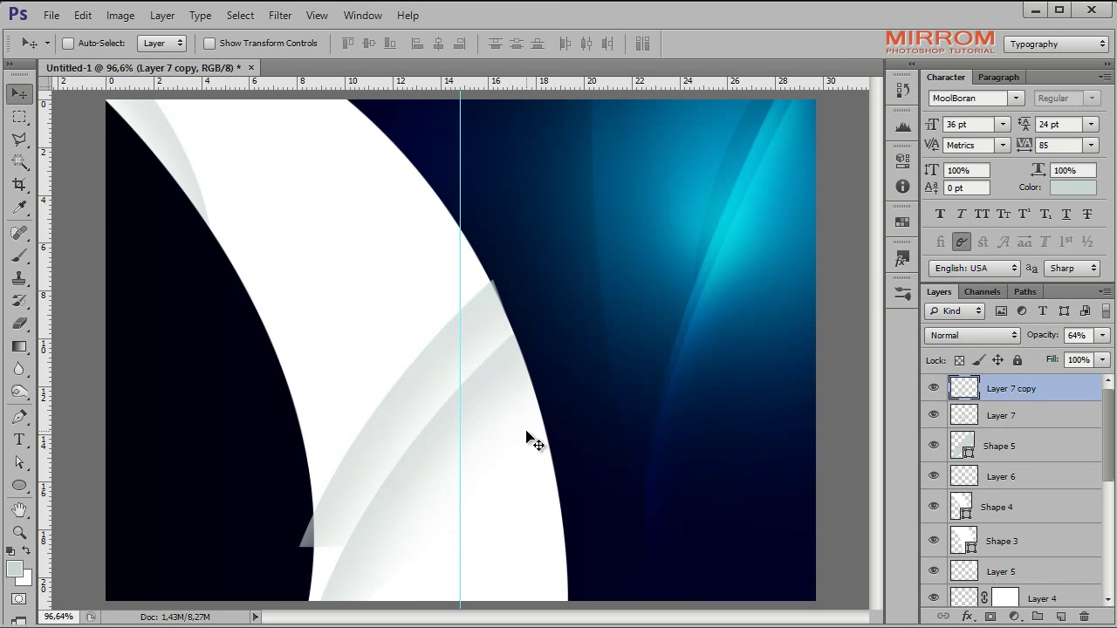
pyautogui.hotkey('ctrl', 't')
pyautogui.moveTo(614, 375); pyautogui.dragTo(606, 358)
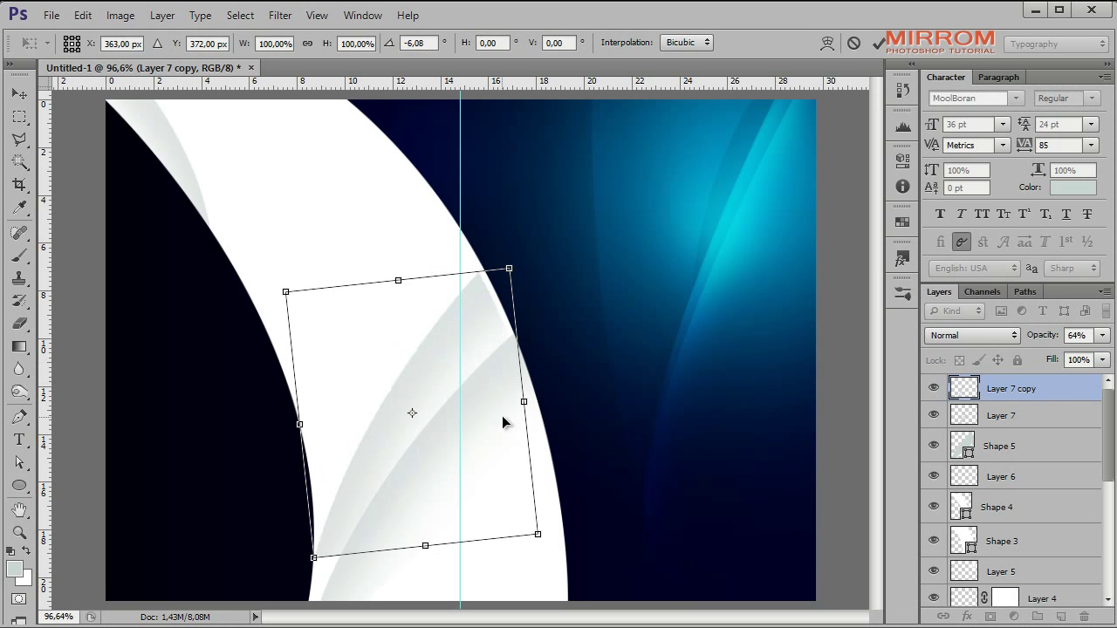
pyautogui.moveTo(502, 415); pyautogui.dragTo(511, 414)
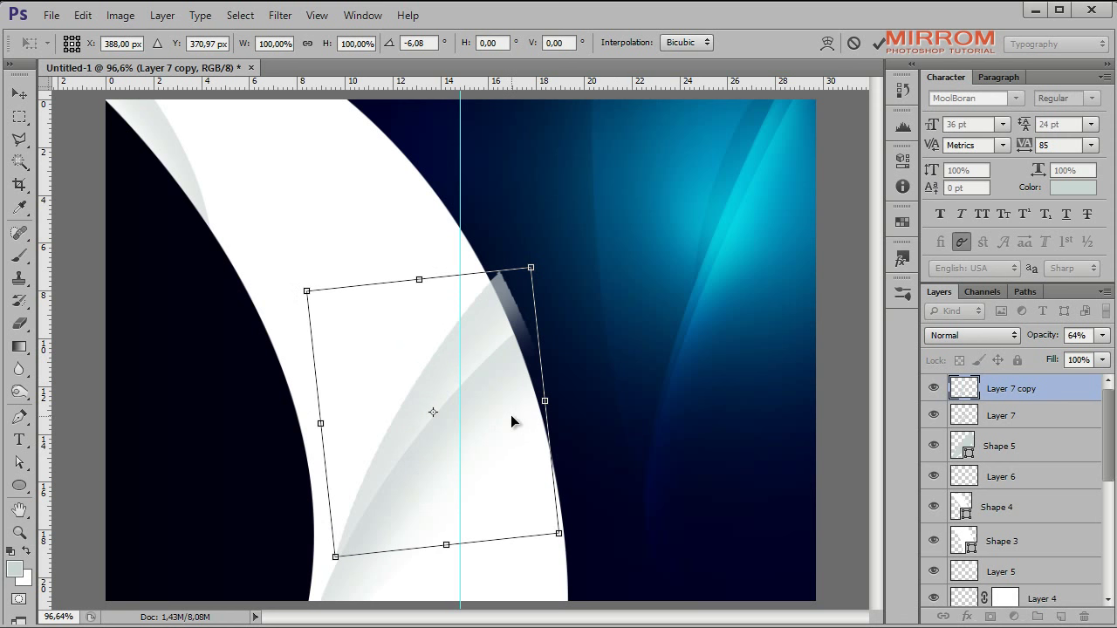
pyautogui.moveTo(573, 392); pyautogui.dragTo(602, 377)
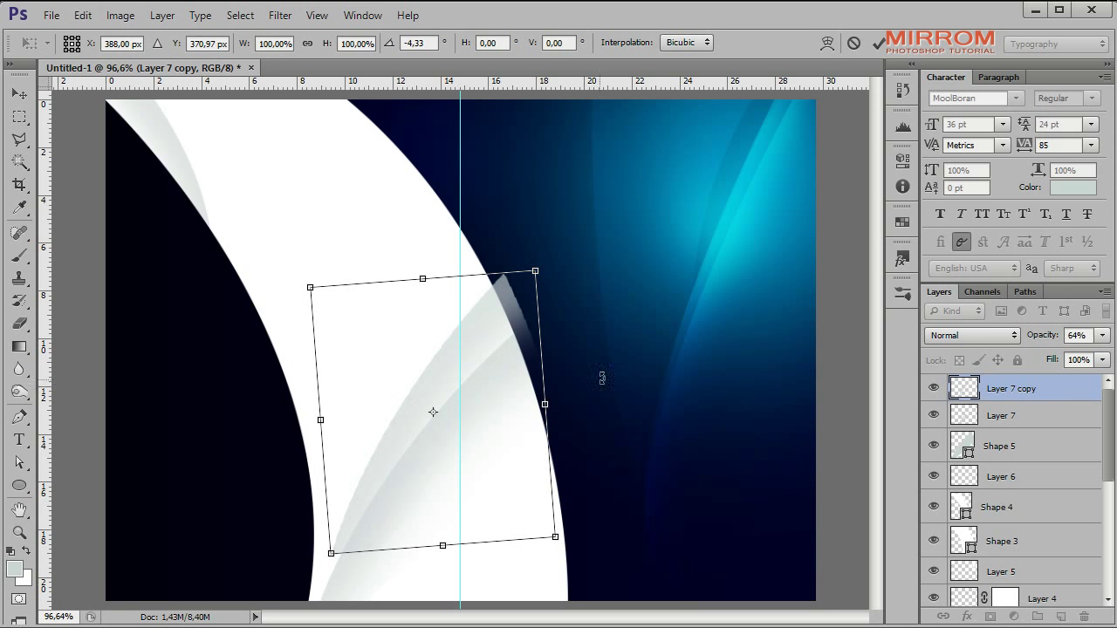
pyautogui.click(879, 42)
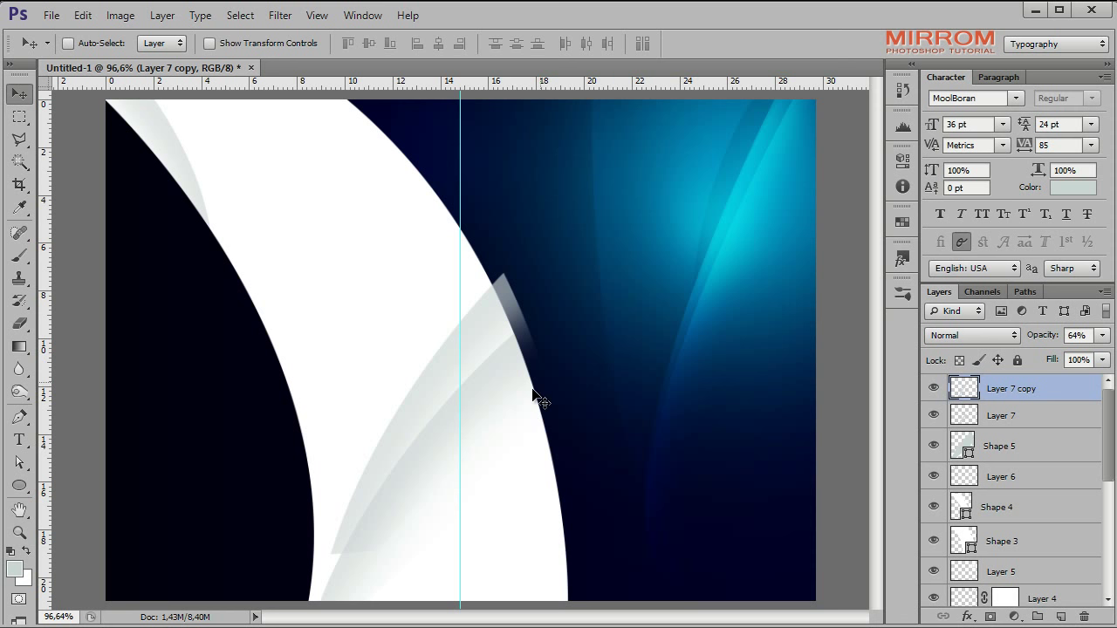
# Step: Nudge the rotated band copy slightly down and right with the arrow keys
pyautogui.press('Down')
pyautogui.press('Down')
pyautogui.press('Down')
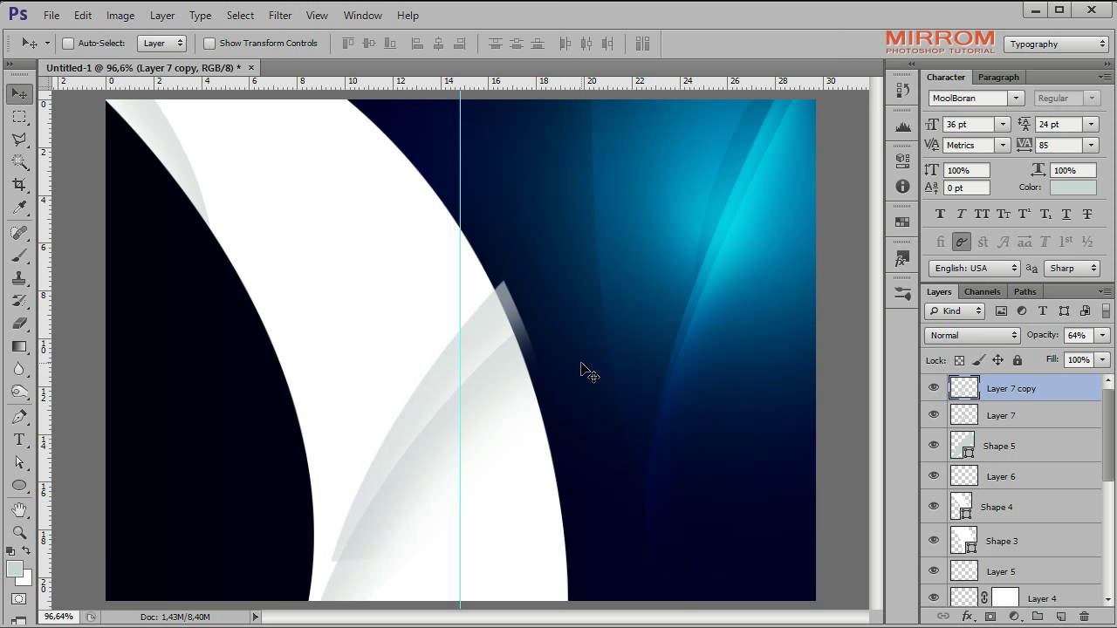
pyautogui.press('Right')
pyautogui.press('Right')
pyautogui.press('Right')
pyautogui.press('Down')
pyautogui.press('Down')
pyautogui.press('Down')
pyautogui.press('Right')
pyautogui.press('Right')
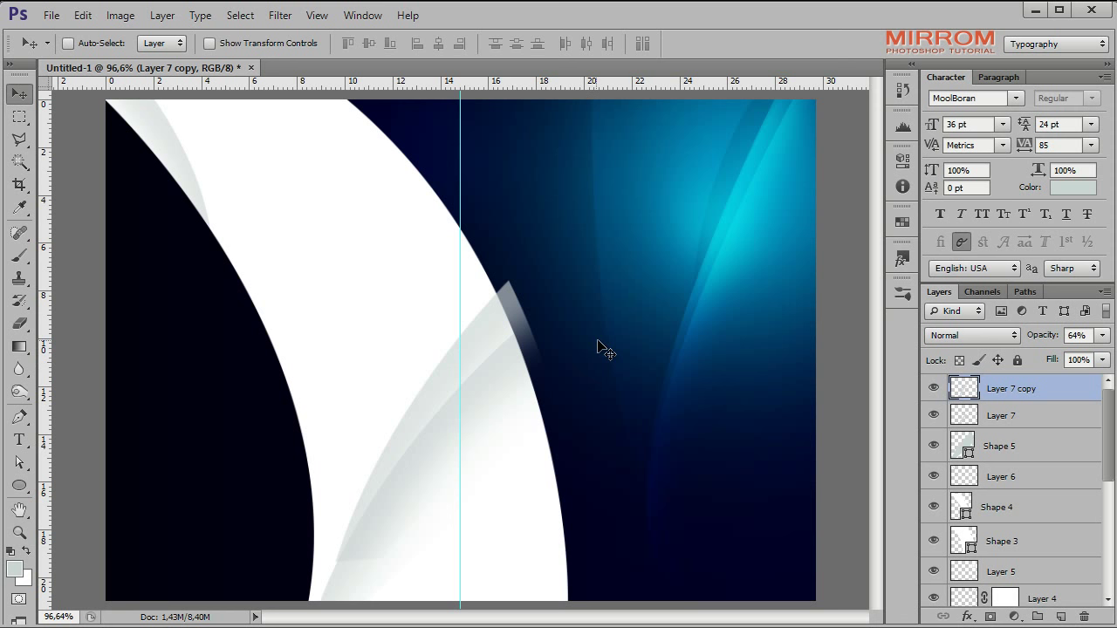
# Step: Trim the duplicate band by deleting everything outside the white panel's Shape 3 outline
pyautogui.keyDown('ctrl'); pyautogui.click(963, 515); pyautogui.keyUp('ctrl')
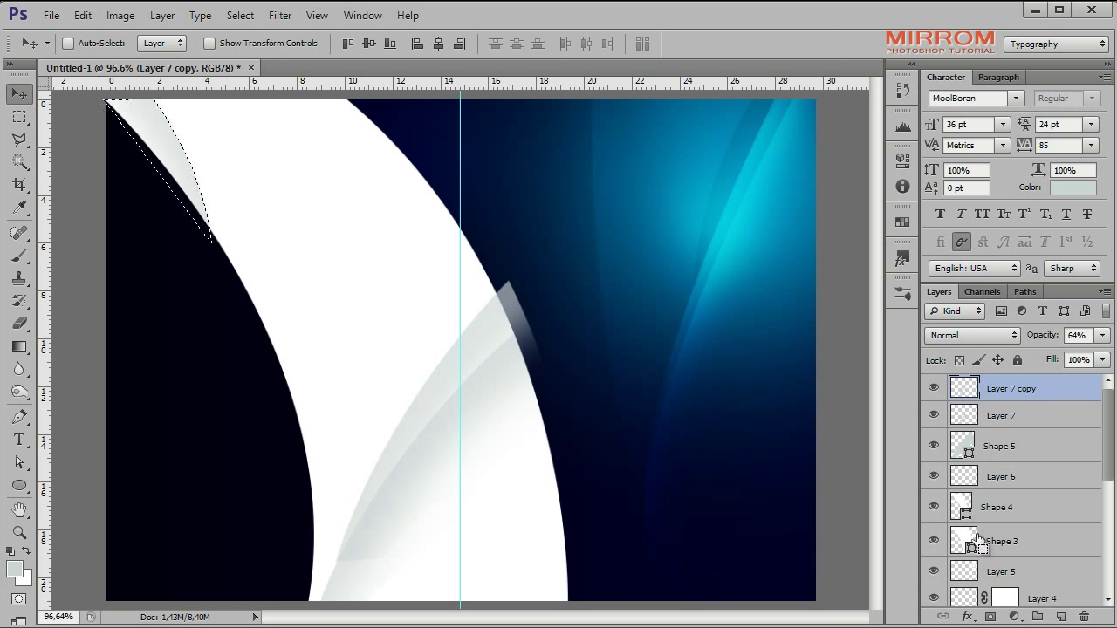
pyautogui.hotkey('ctrl', 'd')
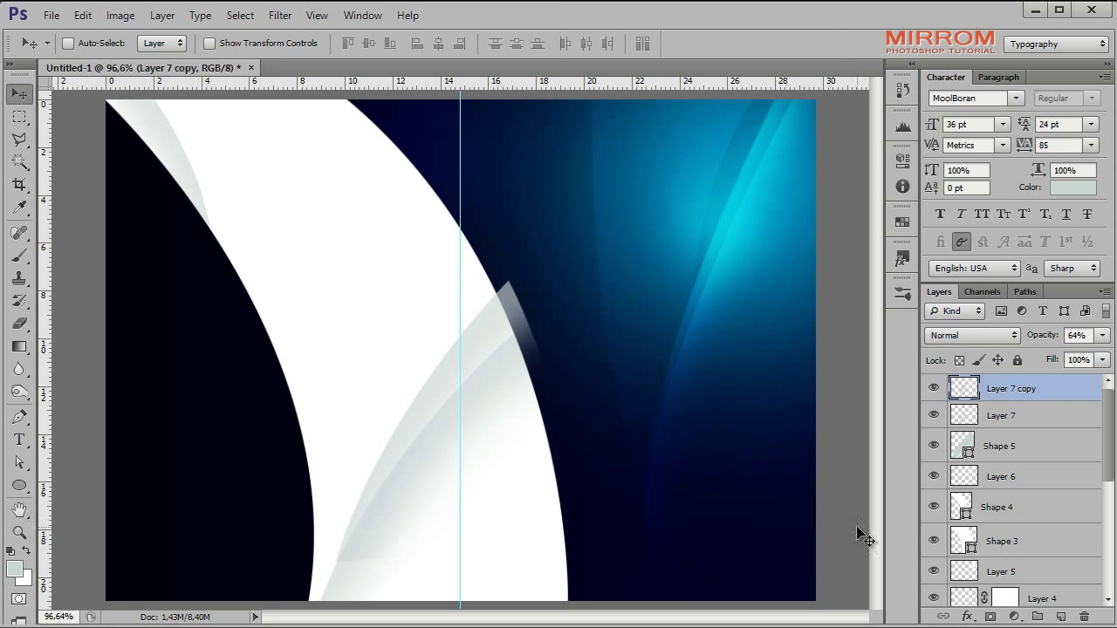
pyautogui.keyDown('ctrl'); pyautogui.click(969, 549); pyautogui.keyUp('ctrl')
pyautogui.click(240, 15)
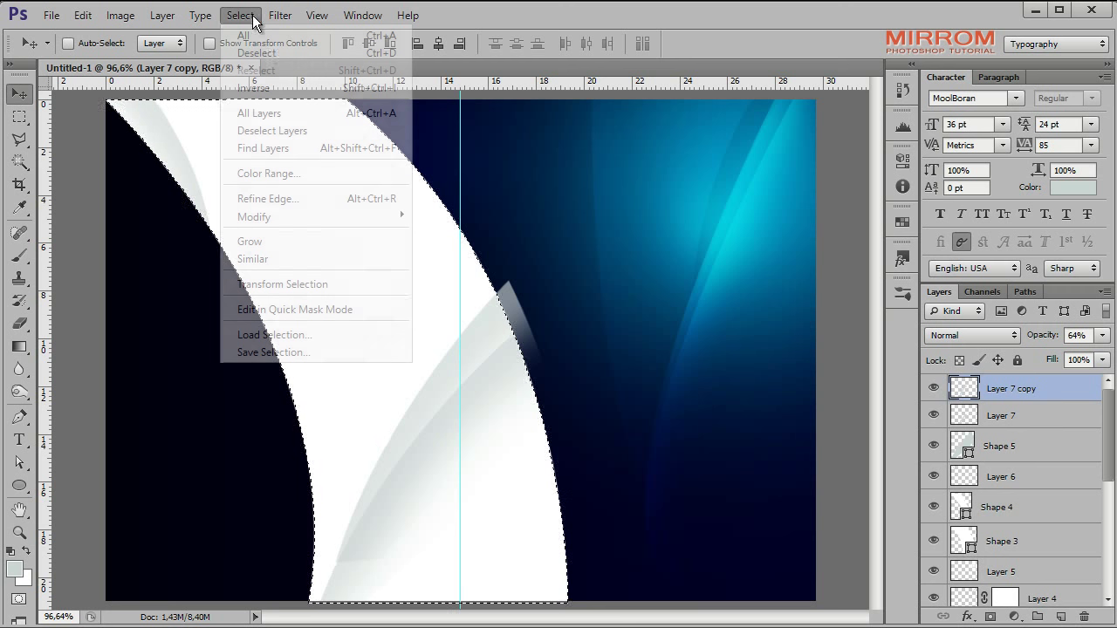
pyautogui.click(261, 86)
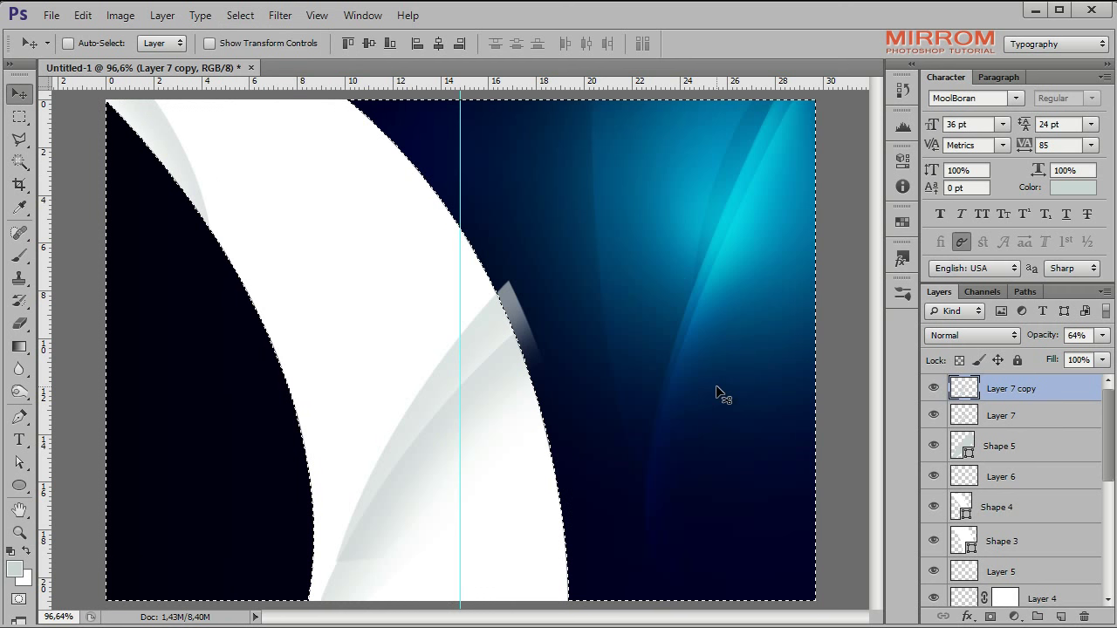
pyautogui.press('Delete')
pyautogui.hotkey('ctrl', 'd')
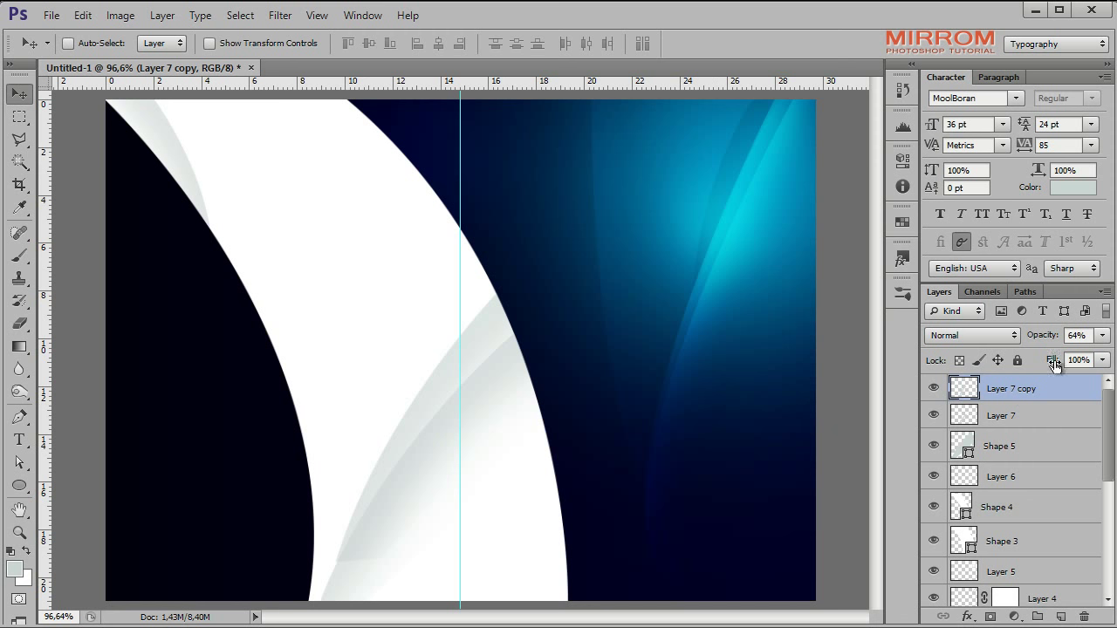
# Step: Fade the duplicate band to 40% opacity
pyautogui.moveTo(1047, 341); pyautogui.dragTo(1030, 343)
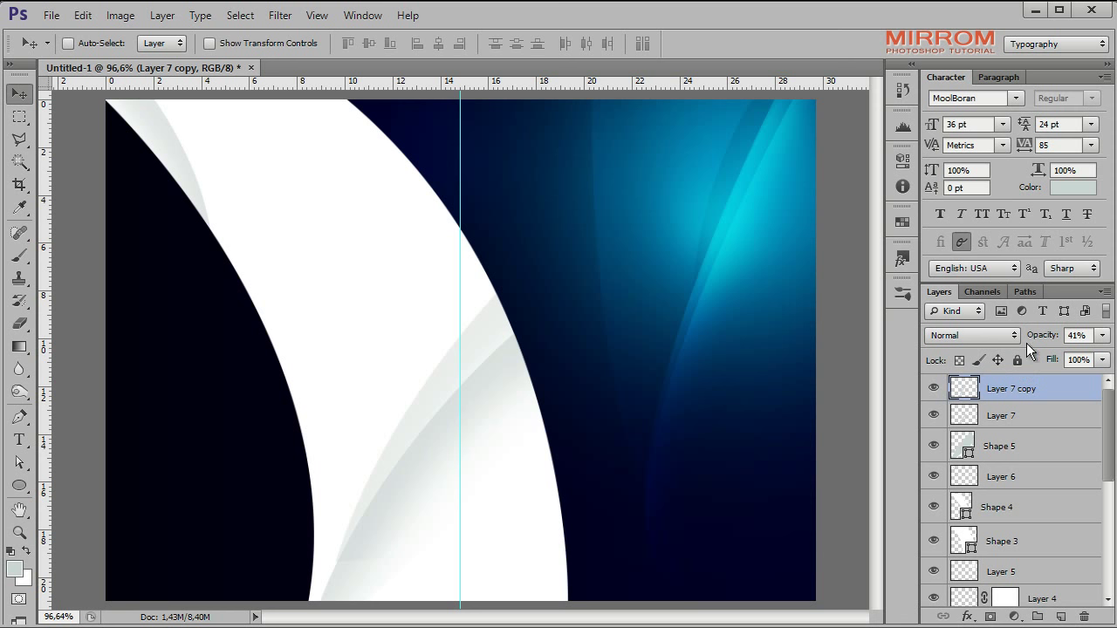
pyautogui.moveTo(1037, 340); pyautogui.dragTo(1034, 339)
pyautogui.press('Return')
# Step: Add a layer mask to Layer 7 copy and brush its lower end soft
pyautogui.click(990, 617)
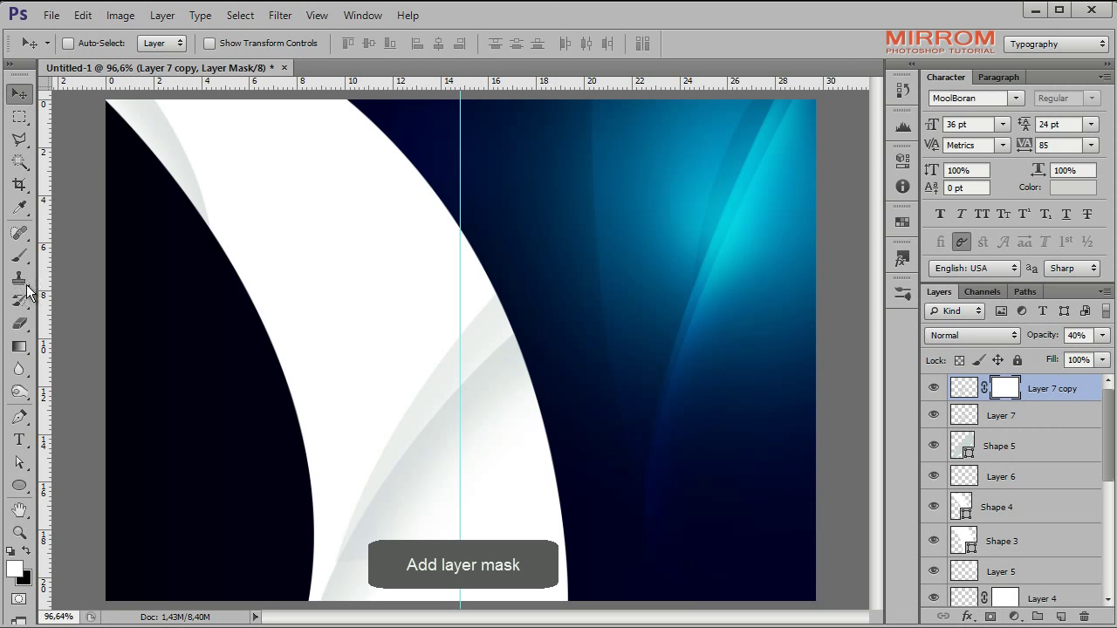
pyautogui.click(19, 254)
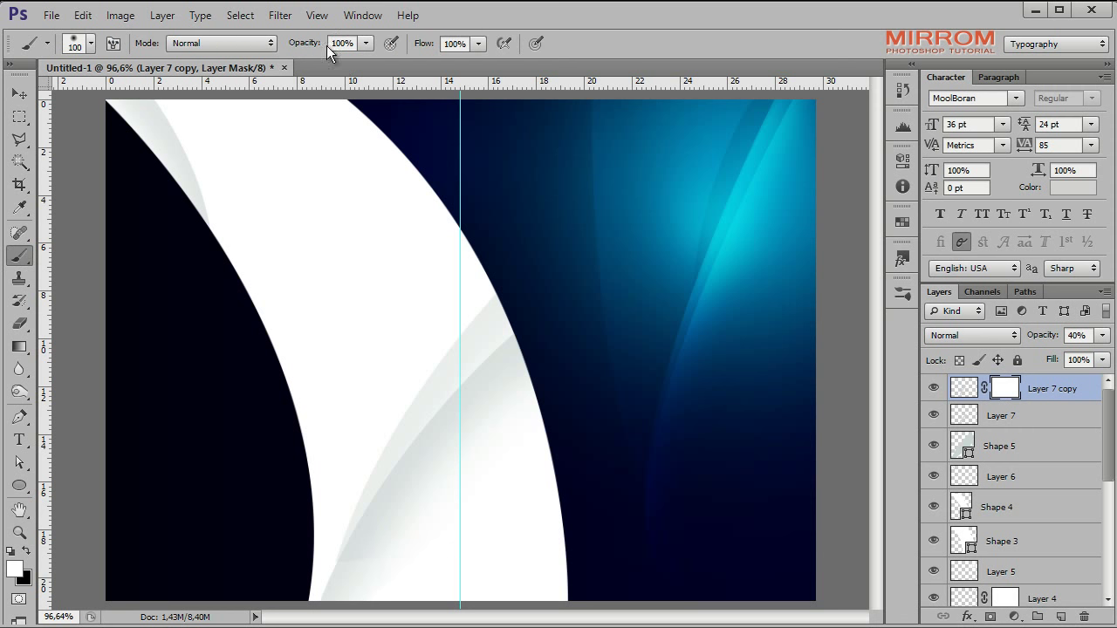
pyautogui.moveTo(317, 46); pyautogui.dragTo(306, 51)
pyautogui.press('0')
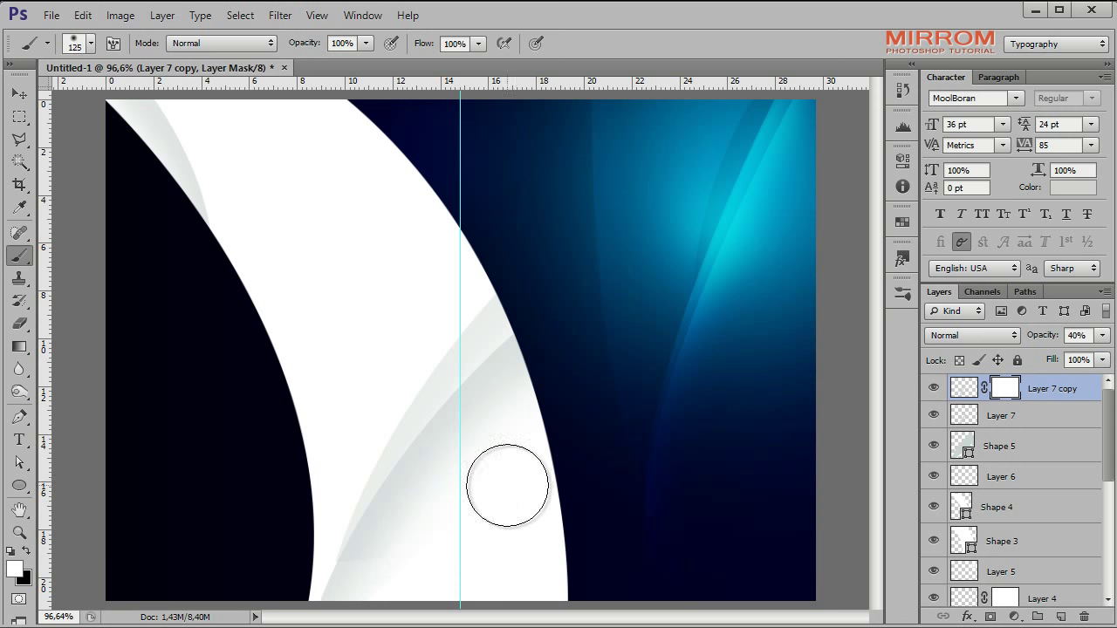
# Step: Select Layer 5 in the Layers panel, with the Move tool active
pyautogui.press('v')
pyautogui.hotkey('alt', '[')
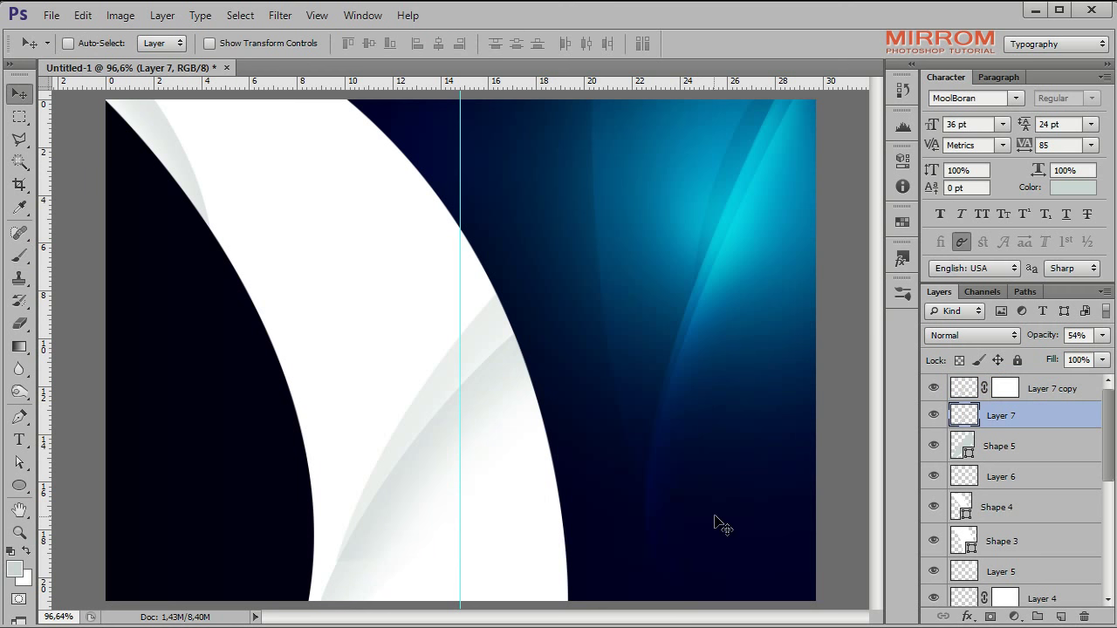
pyautogui.click(946, 541)
pyautogui.click(950, 578)
# Step: Draw a white rectangle stretched into a full-height left strip about 10 cm wide
pyautogui.press('x')
pyautogui.moveTo(19, 486); pyautogui.dragTo(98, 486)
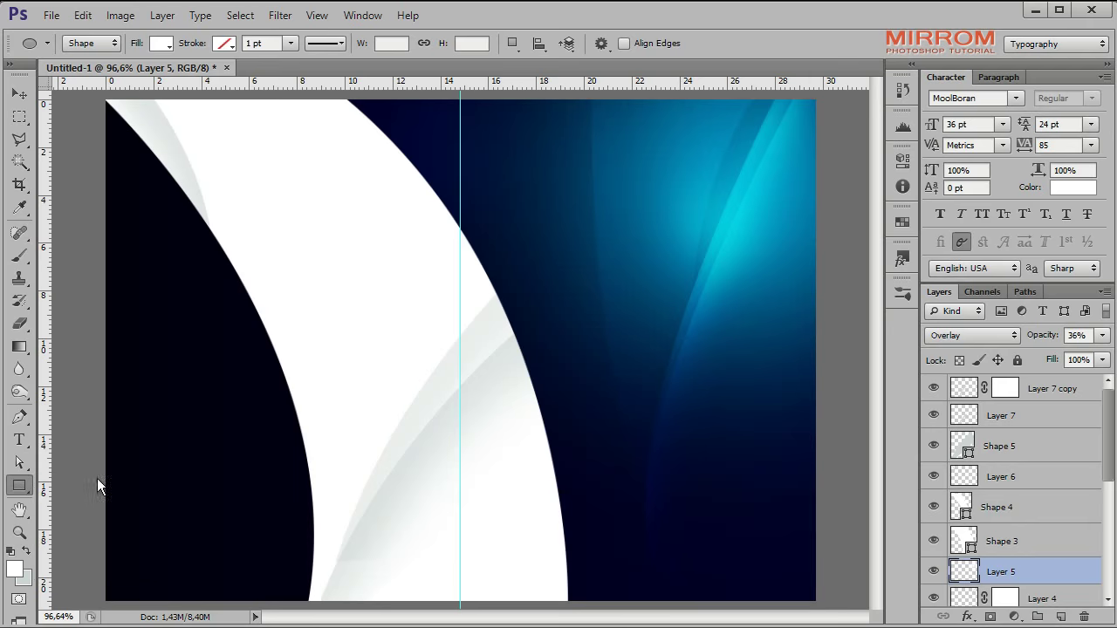
pyautogui.moveTo(469, 366); pyautogui.dragTo(105, 101)
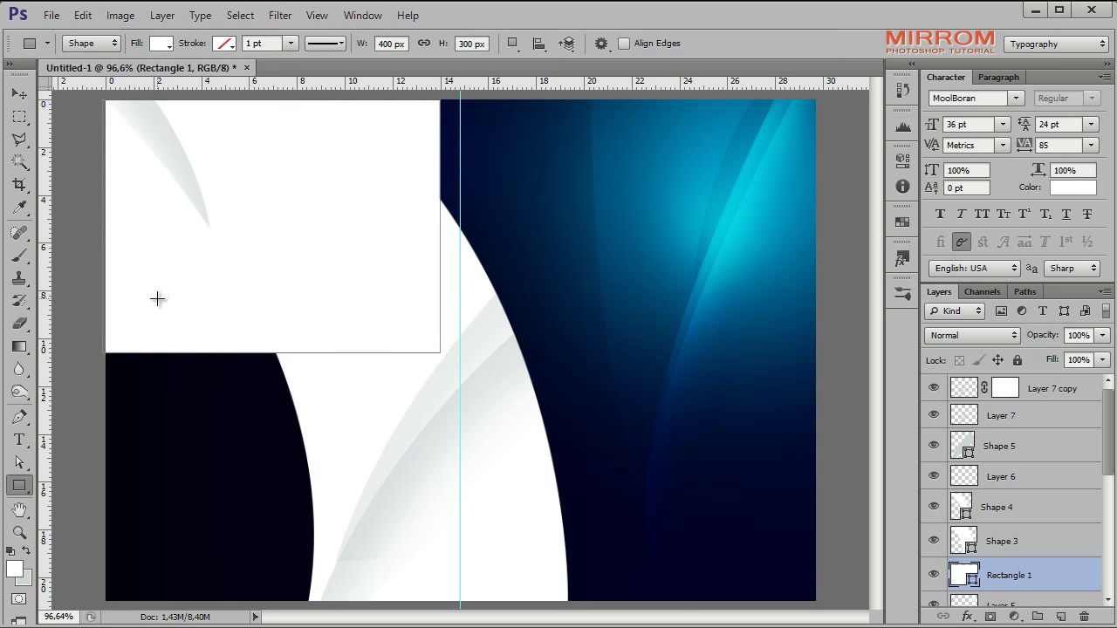
pyautogui.press('v')
pyautogui.hotkey('ctrl', 't')
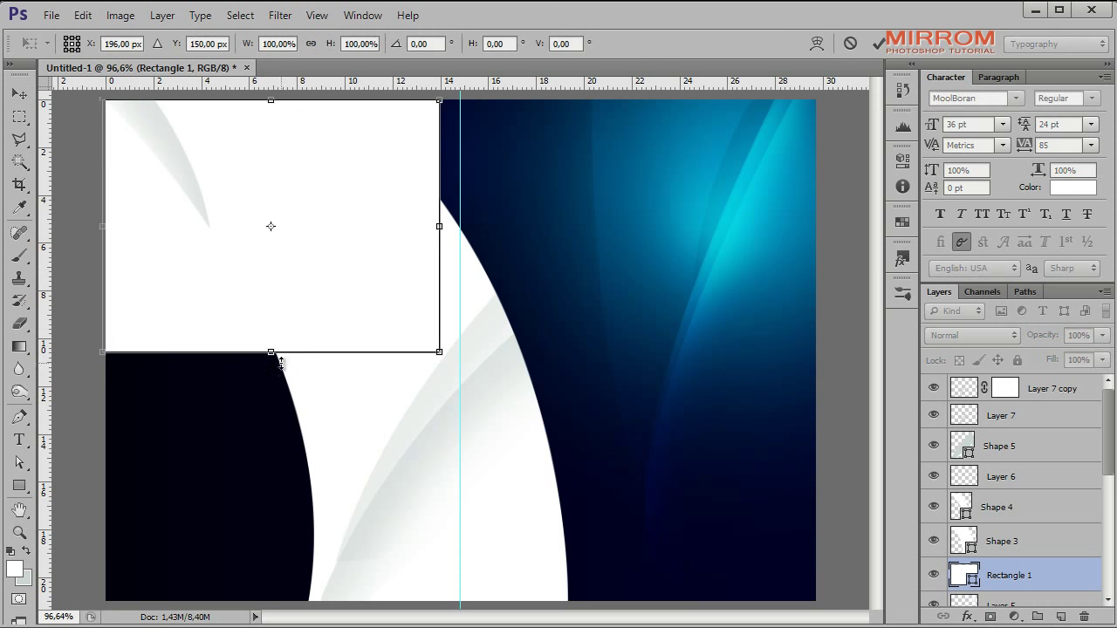
pyautogui.moveTo(271, 352); pyautogui.dragTo(270, 600)
pyautogui.moveTo(439, 357); pyautogui.dragTo(340, 352)
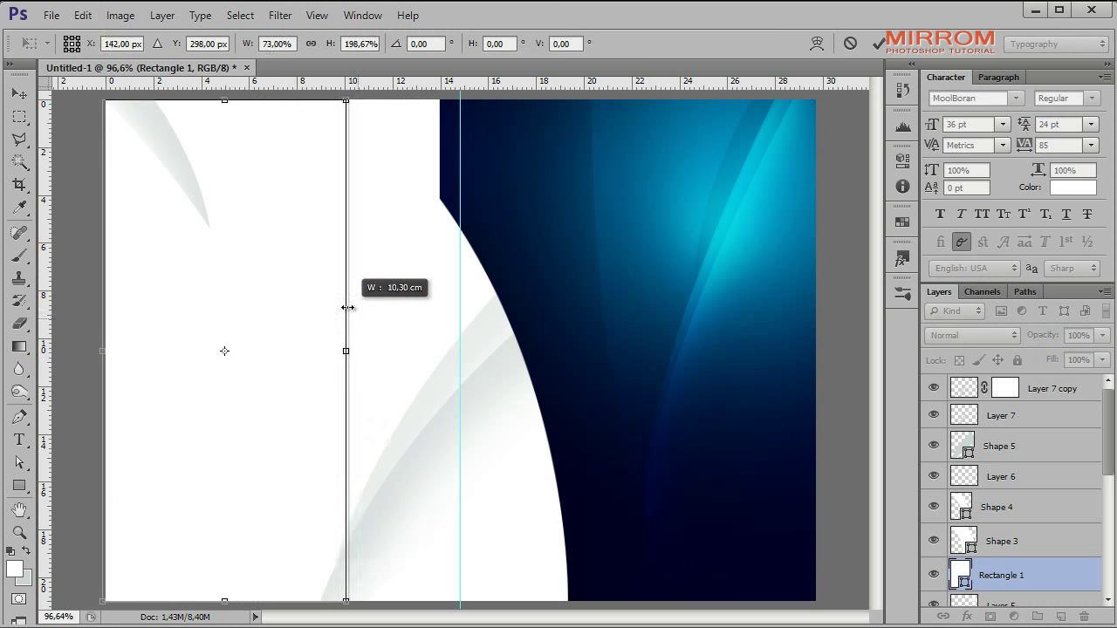
pyautogui.click(878, 43)
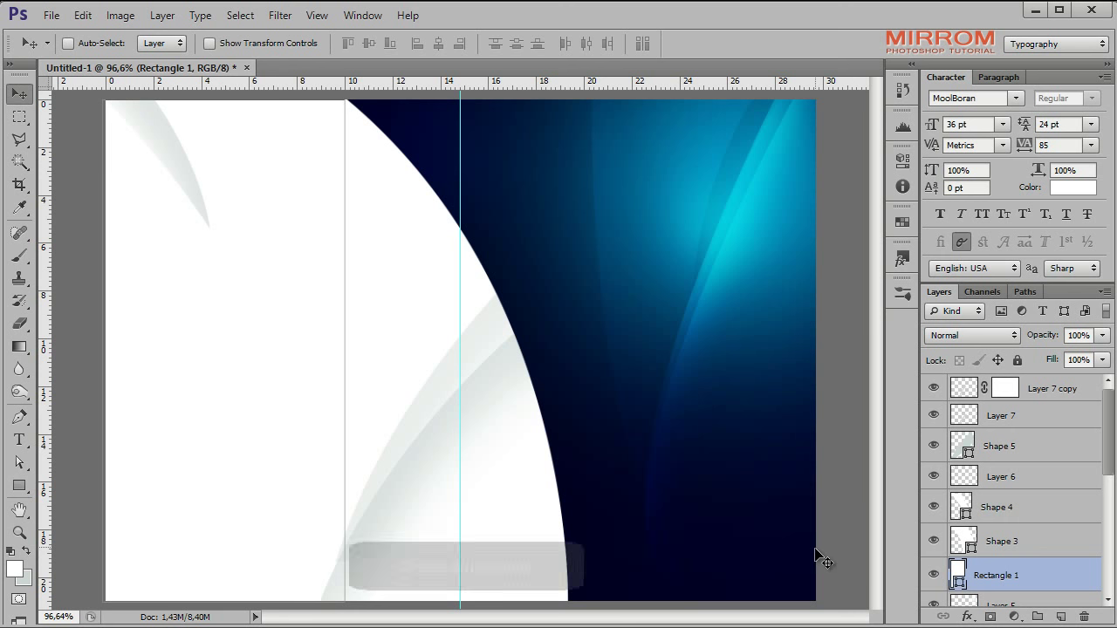
# Step: On a new layer, paint soft pale grey cbd4d3 curved bands across the lower-left with a 200 px brush
pyautogui.click(1062, 616)
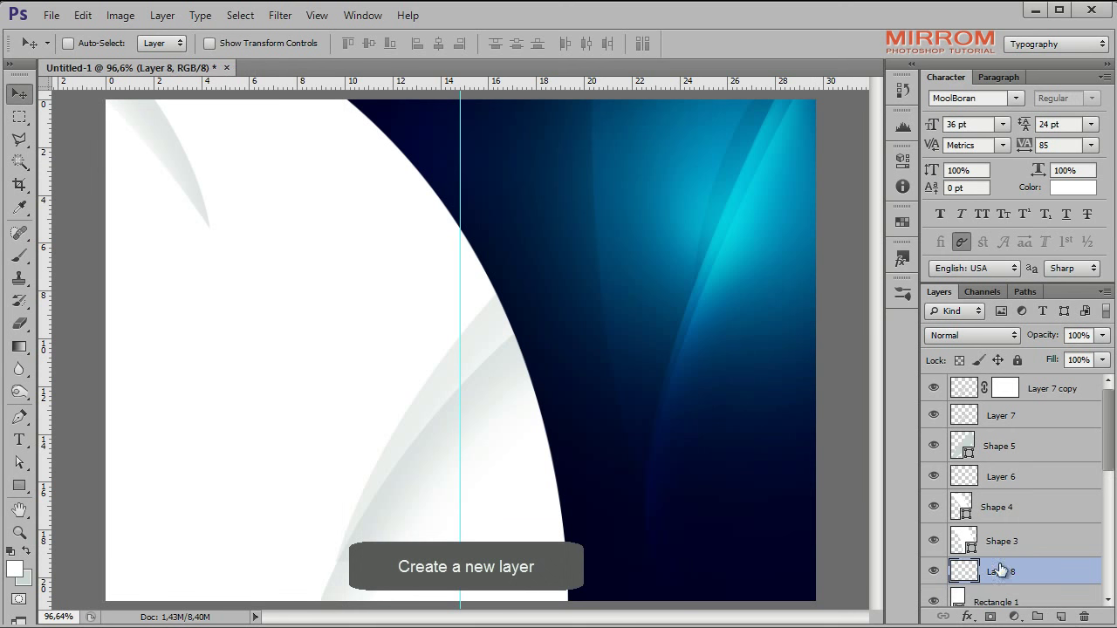
pyautogui.click(14, 568)
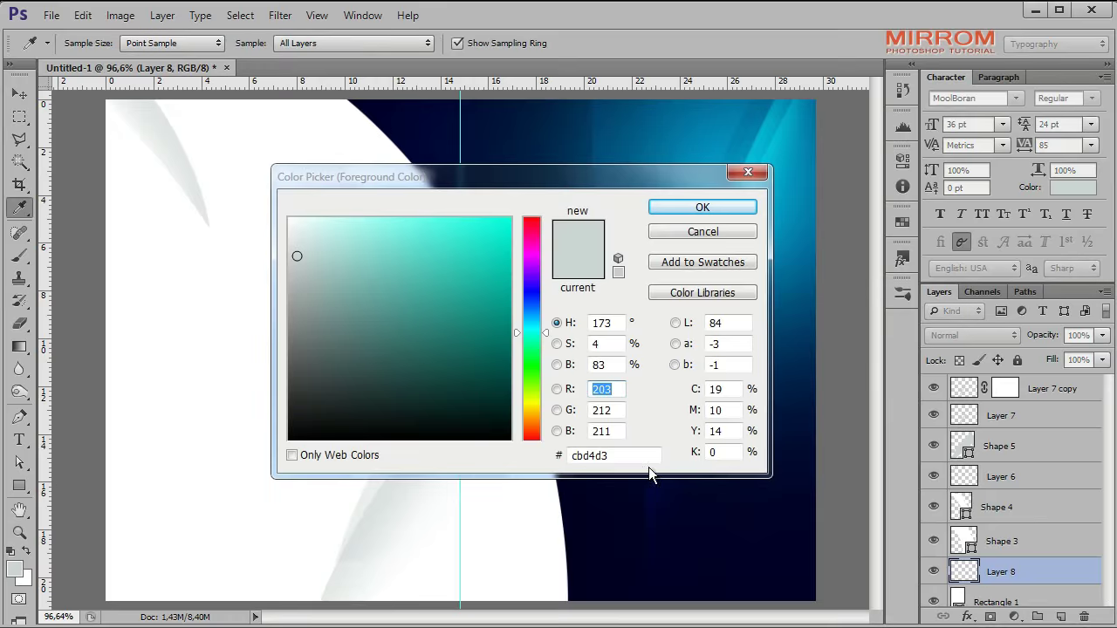
pyautogui.click(702, 207)
pyautogui.press('b')
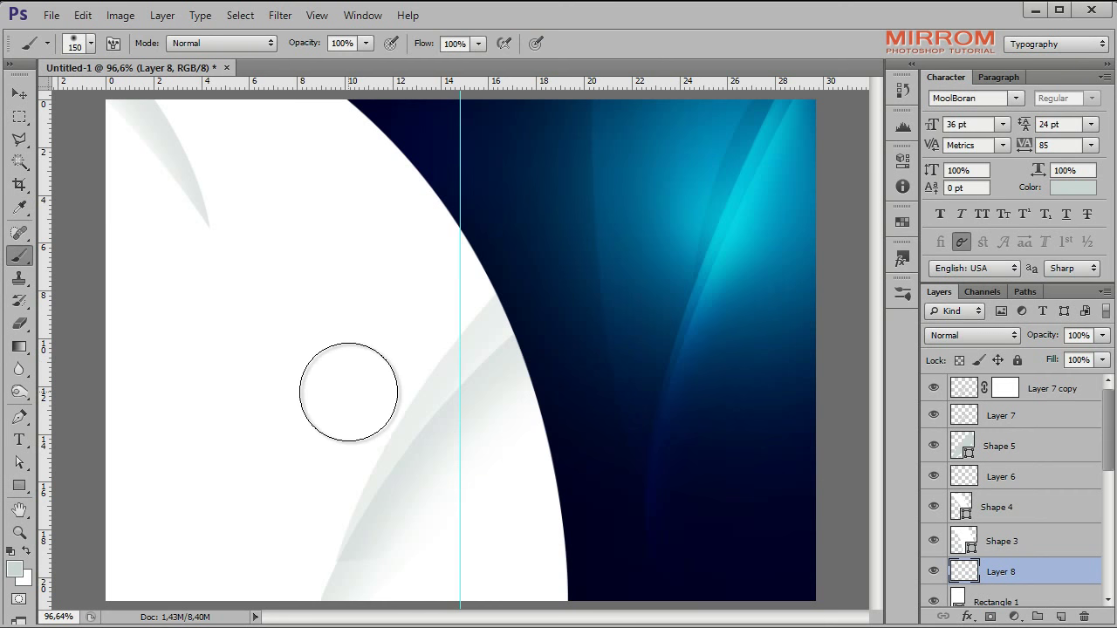
pyautogui.press(']')
pyautogui.press(']')
pyautogui.moveTo(392, 474); pyautogui.dragTo(339, 573)
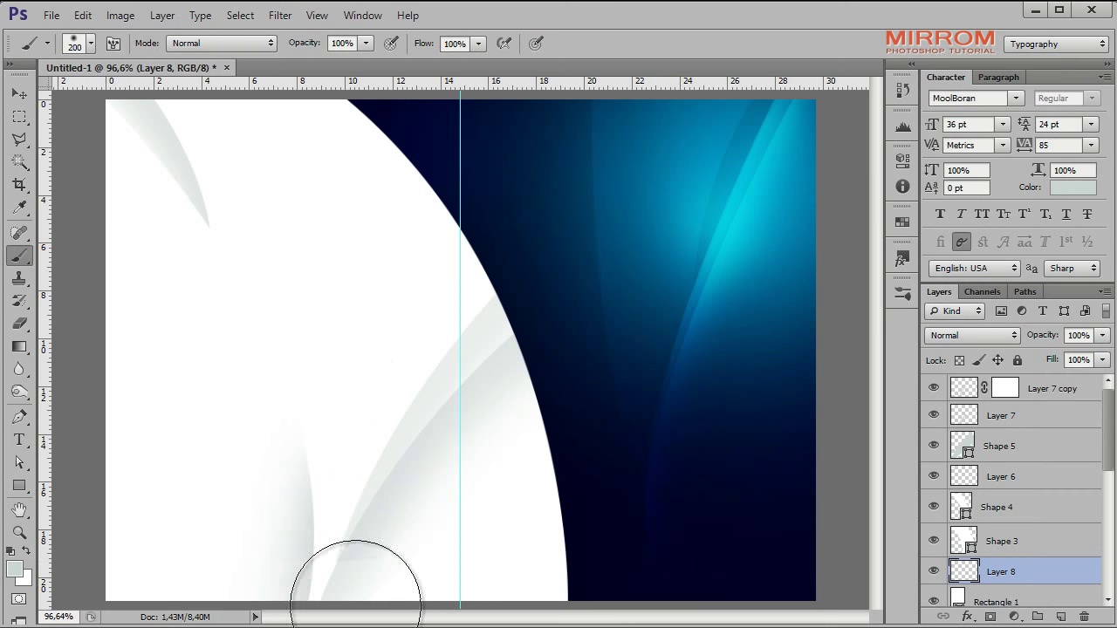
pyautogui.moveTo(385, 465); pyautogui.dragTo(349, 369)
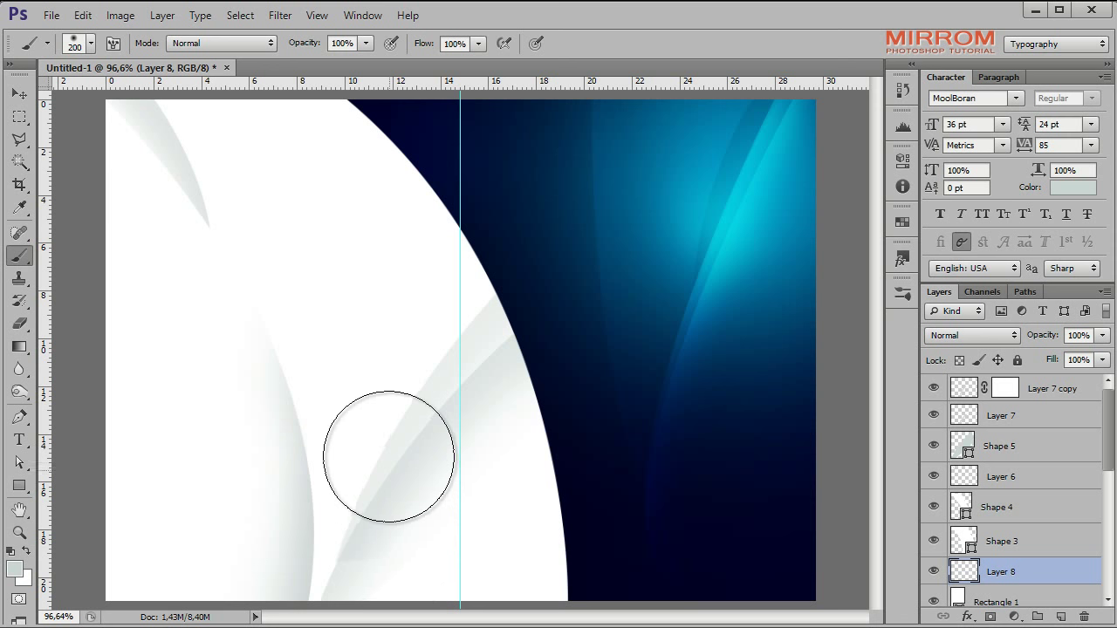
pyautogui.moveTo(390, 602); pyautogui.dragTo(526, 541)
# Step: Lower Layer 8's opacity to 69%
pyautogui.press('v')
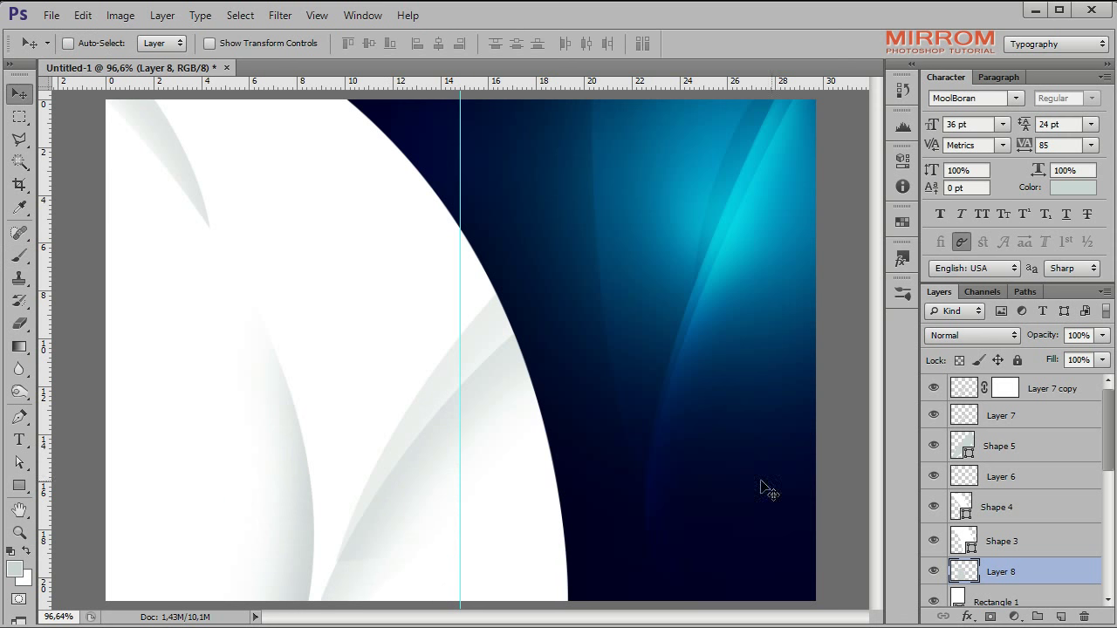
pyautogui.press('8')
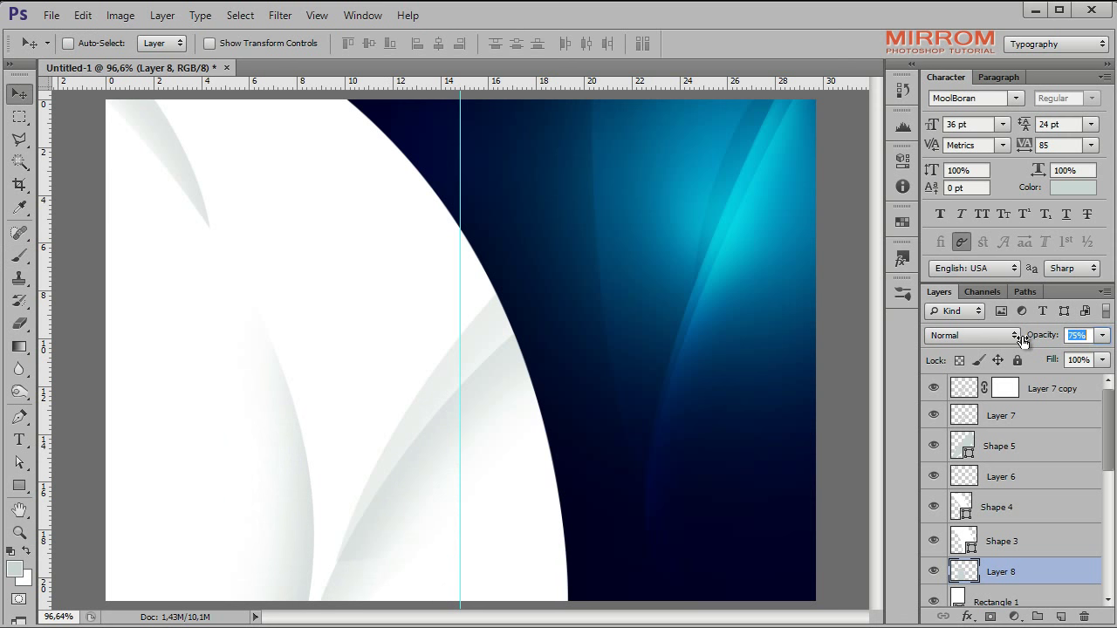
pyautogui.moveTo(1019, 340); pyautogui.dragTo(1003, 340)
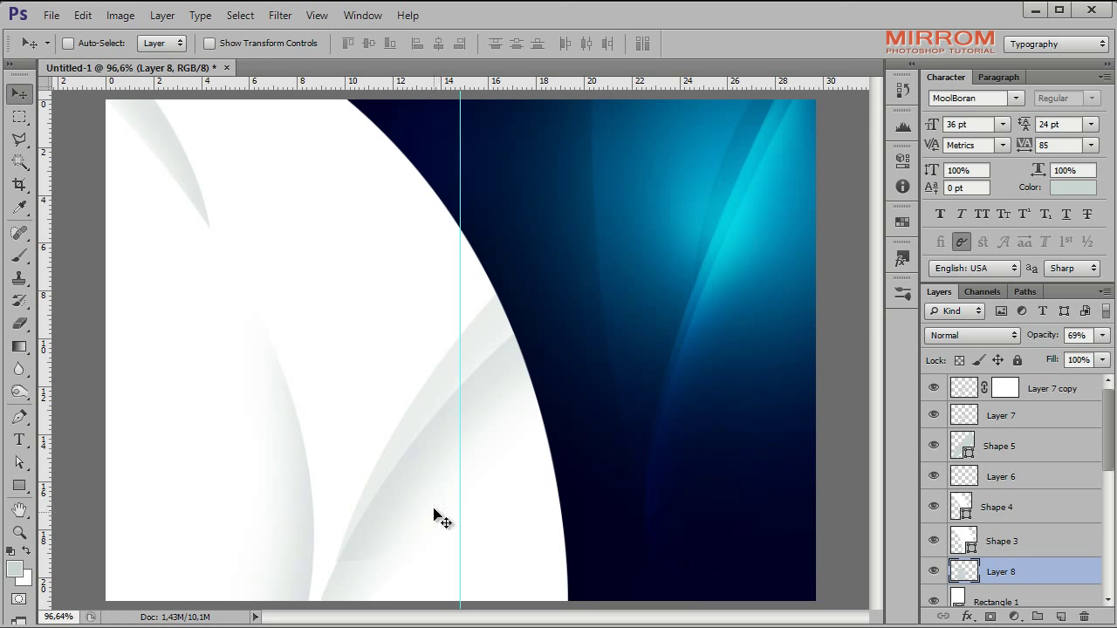
# Step: Bring the Untitled-2 city photo in, scaled to about 65% in the bottom-left corner
pyautogui.click(367, 67)
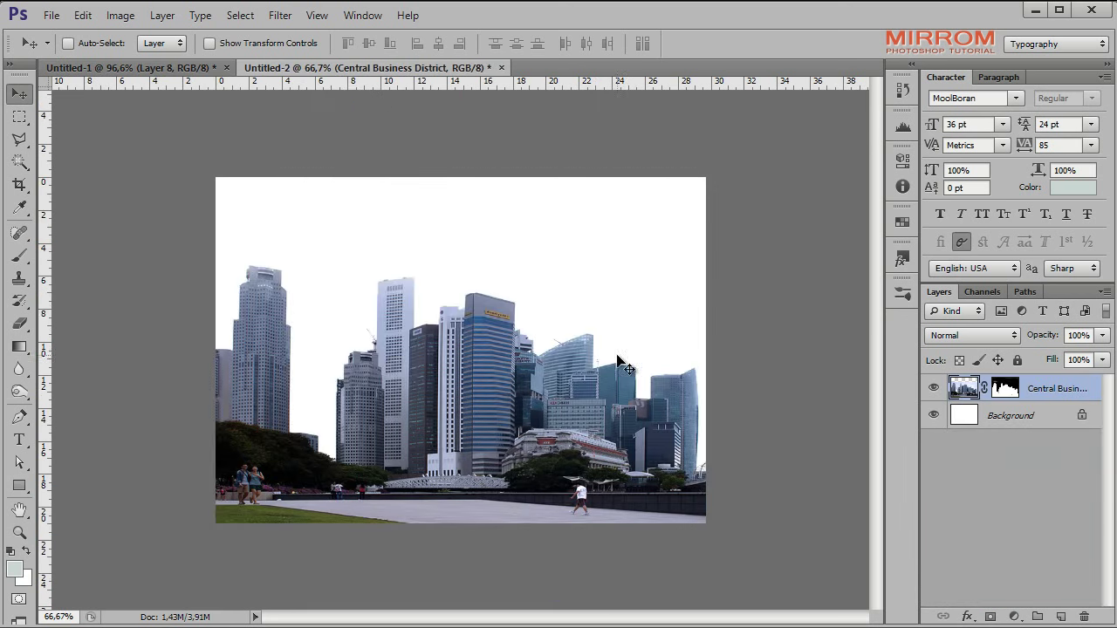
pyautogui.moveTo(621, 364)
pyautogui.mouseDown()
pyautogui.moveTo(276, 417)
pyautogui.moveTo(245, 453)
pyautogui.mouseUp()
pyautogui.hotkey('ctrl', 't')
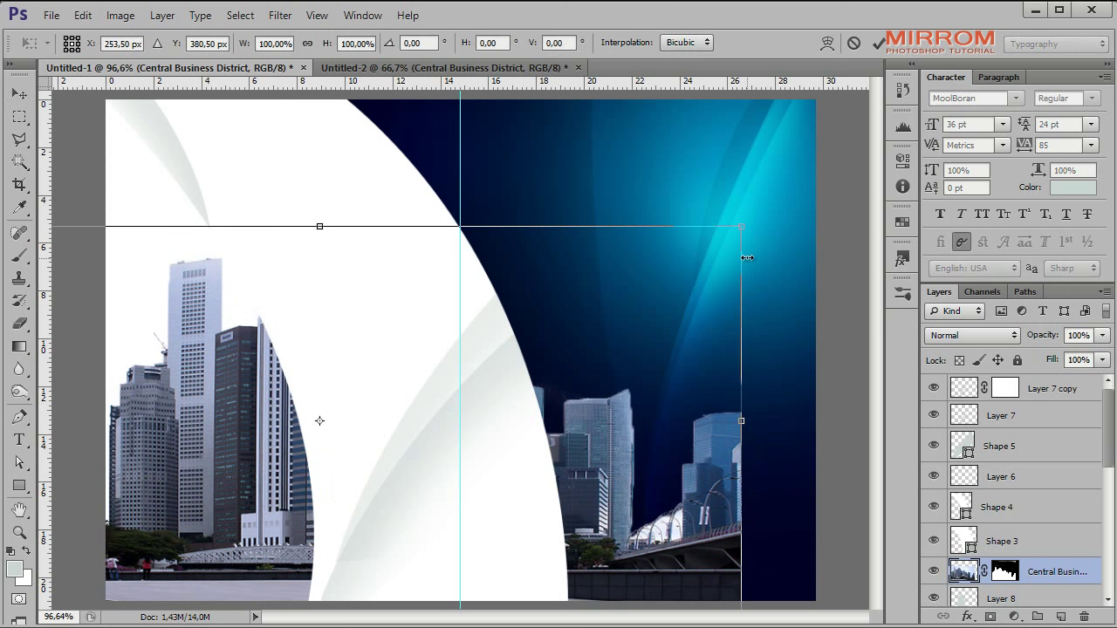
pyautogui.moveTo(714, 237); pyautogui.dragTo(444, 363)
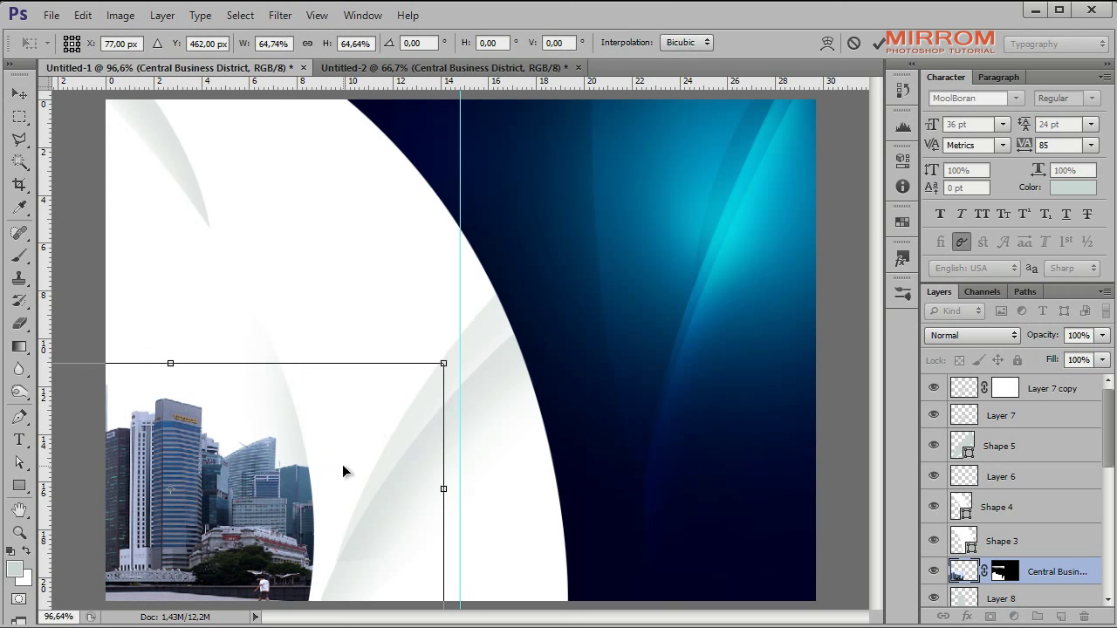
pyautogui.moveTo(343, 469)
pyautogui.mouseDown()
pyautogui.moveTo(401, 478)
pyautogui.moveTo(397, 466)
pyautogui.mouseUp()
pyautogui.click(877, 43)
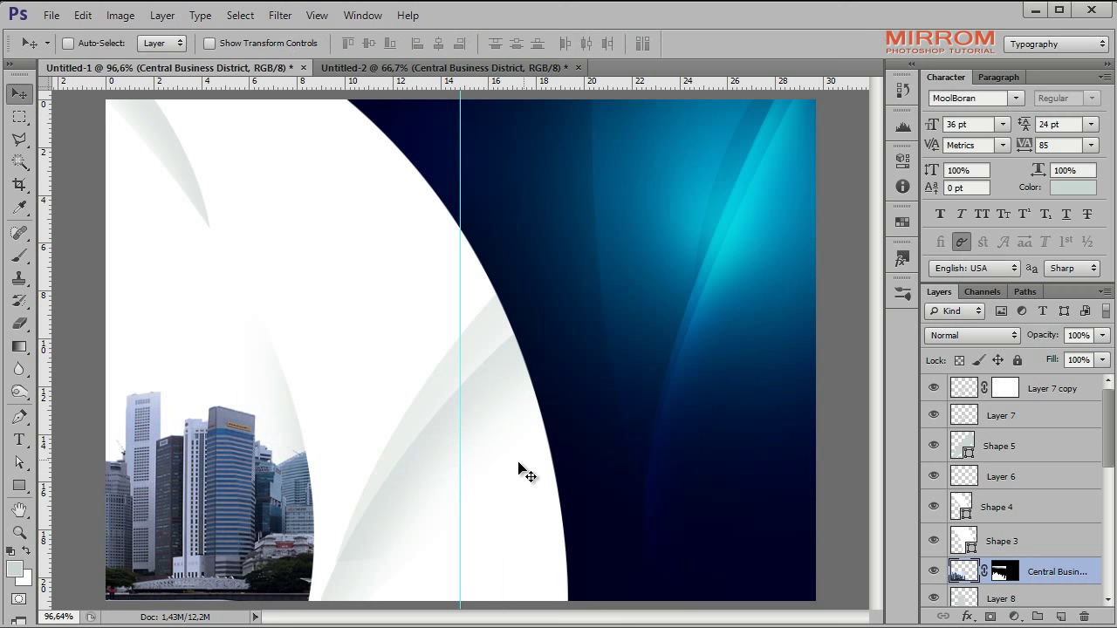
pyautogui.doubleClick(1095, 582)
# Step: Enable Gradient Overlay on the city layer with a teal-to-mint gradient preset
pyautogui.moveTo(602, 303); pyautogui.dragTo(619, 90)
pyautogui.click(465, 320)
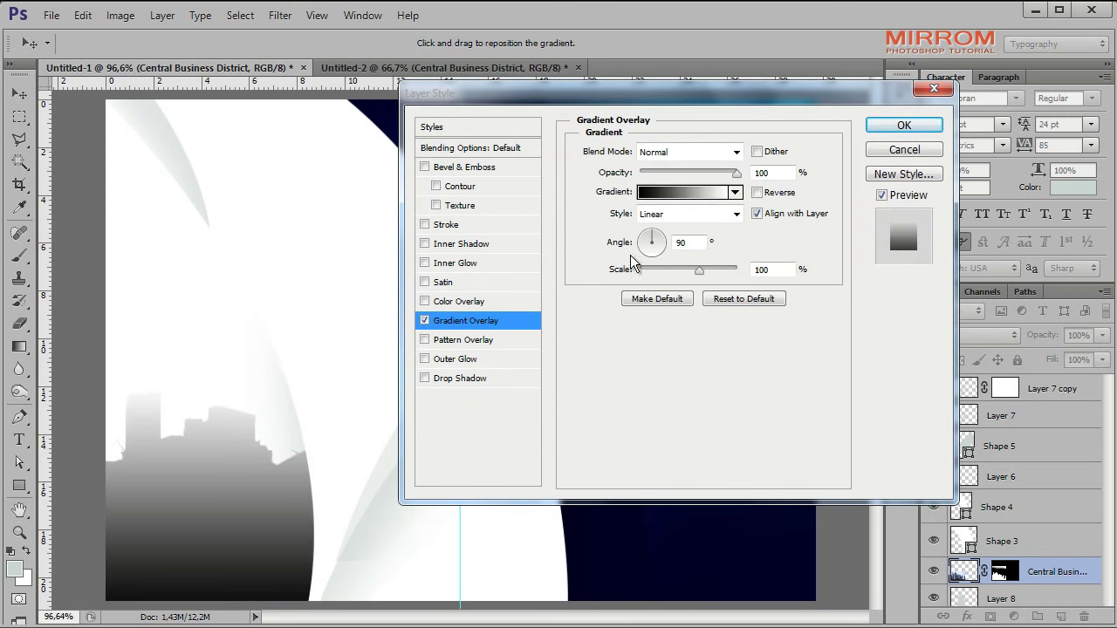
pyautogui.click(686, 193)
pyautogui.scroll(-3, 616, 124)
pyautogui.click(426, 179)
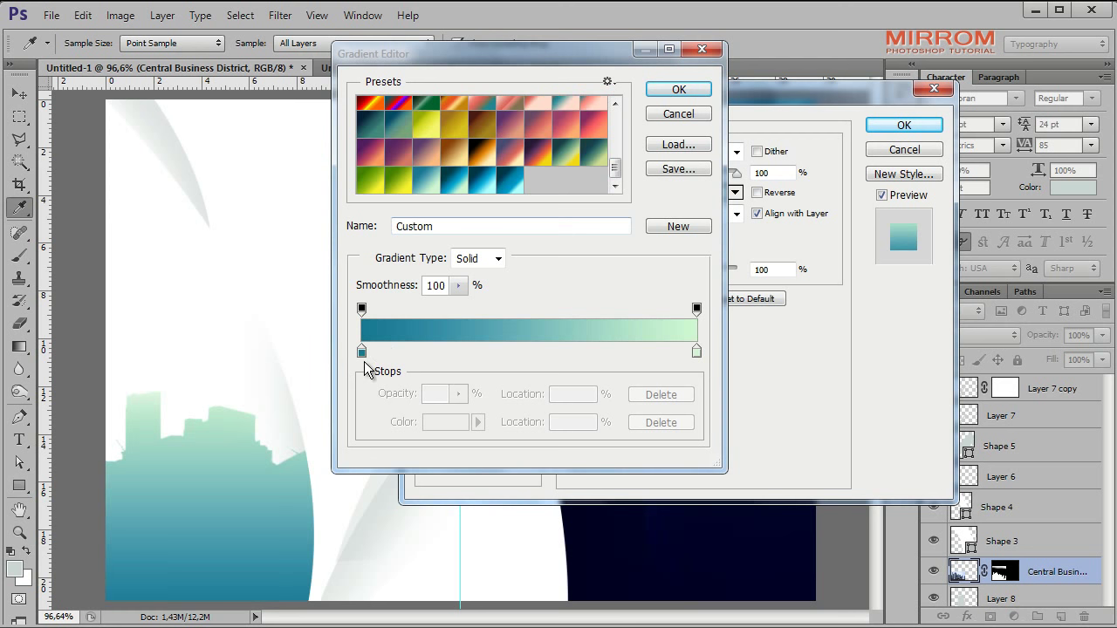
# Step: Set the gradient stops to teal 187890 and mint d0f7d2 and apply the overlay
pyautogui.click(362, 353)
pyautogui.click(446, 423)
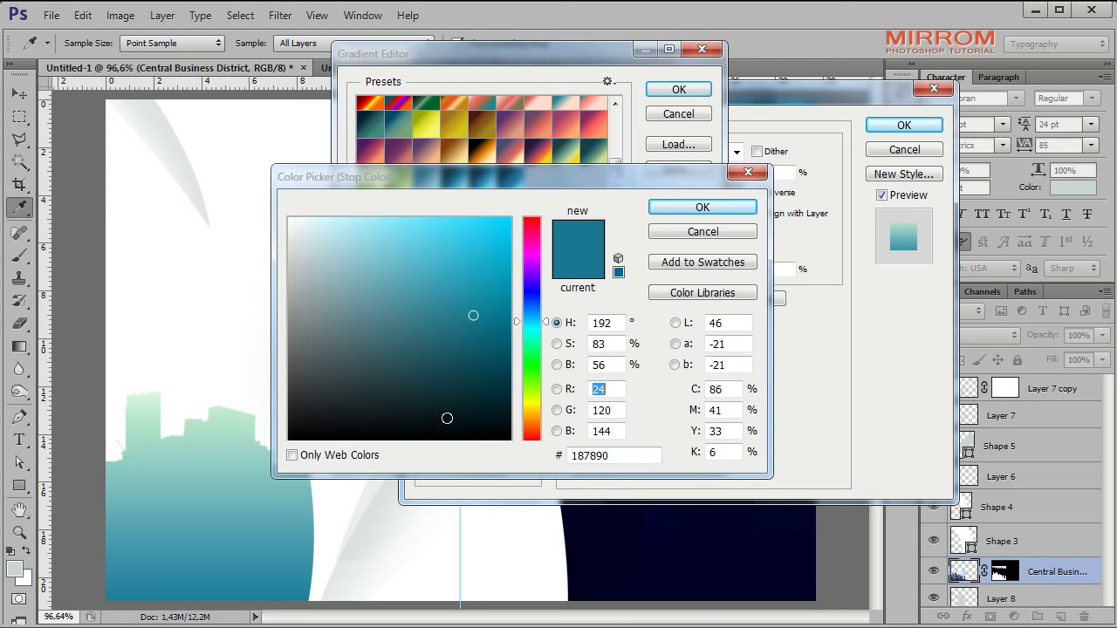
pyautogui.click(699, 210)
pyautogui.click(696, 353)
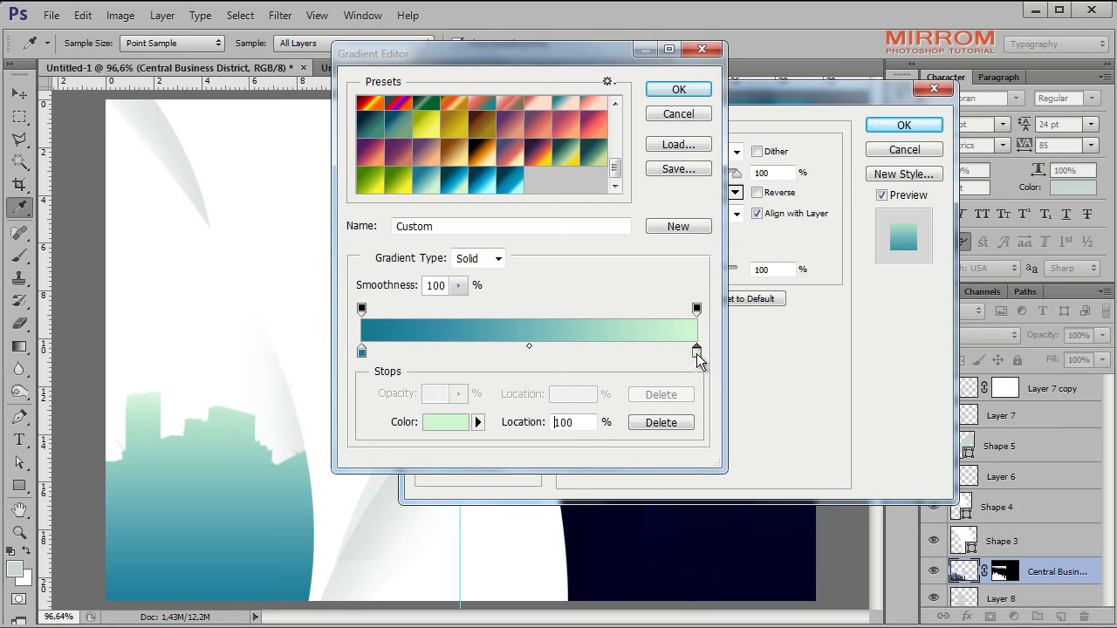
pyautogui.click(462, 423)
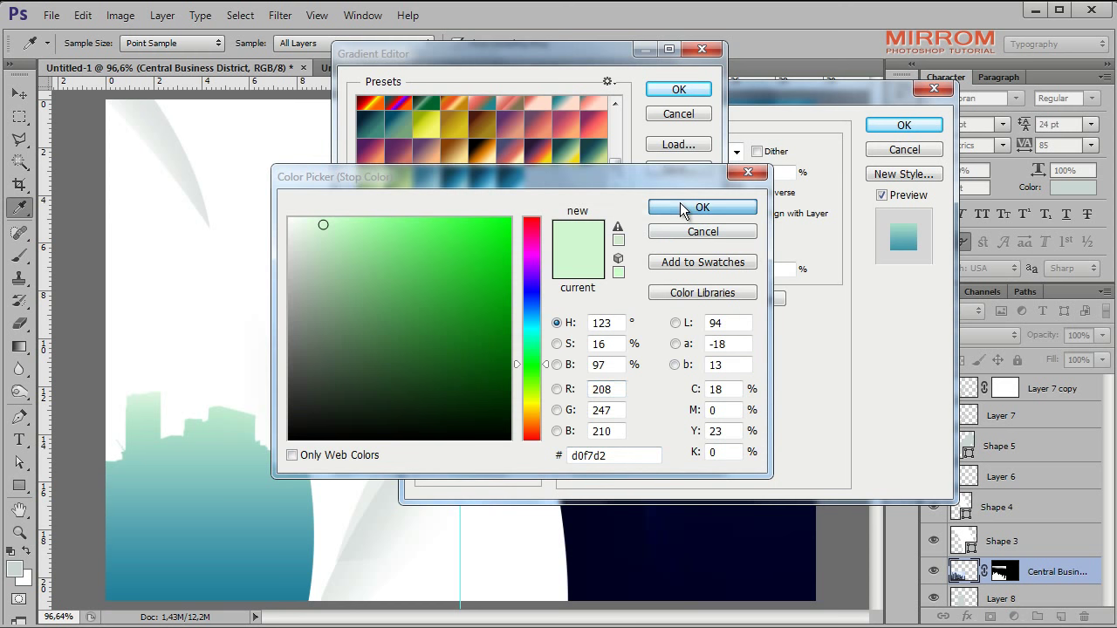
pyautogui.click(681, 206)
pyautogui.click(676, 90)
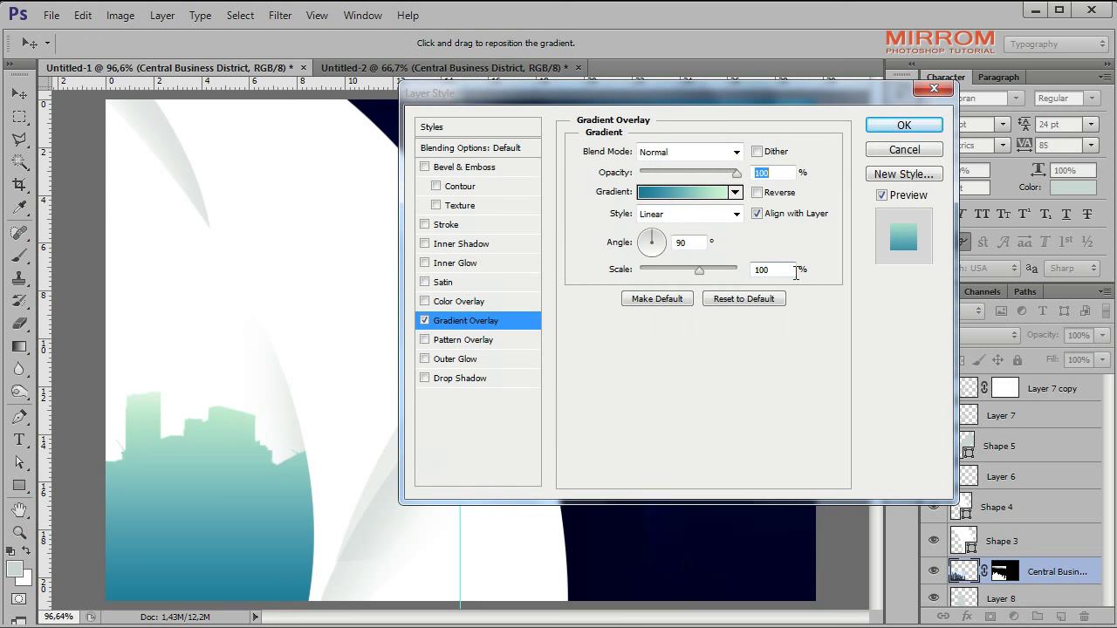
pyautogui.click(899, 126)
# Step: Shrink the teal skyline to about 48% and set it low in the bottom-left corner
pyautogui.hotkey('ctrl', 't')
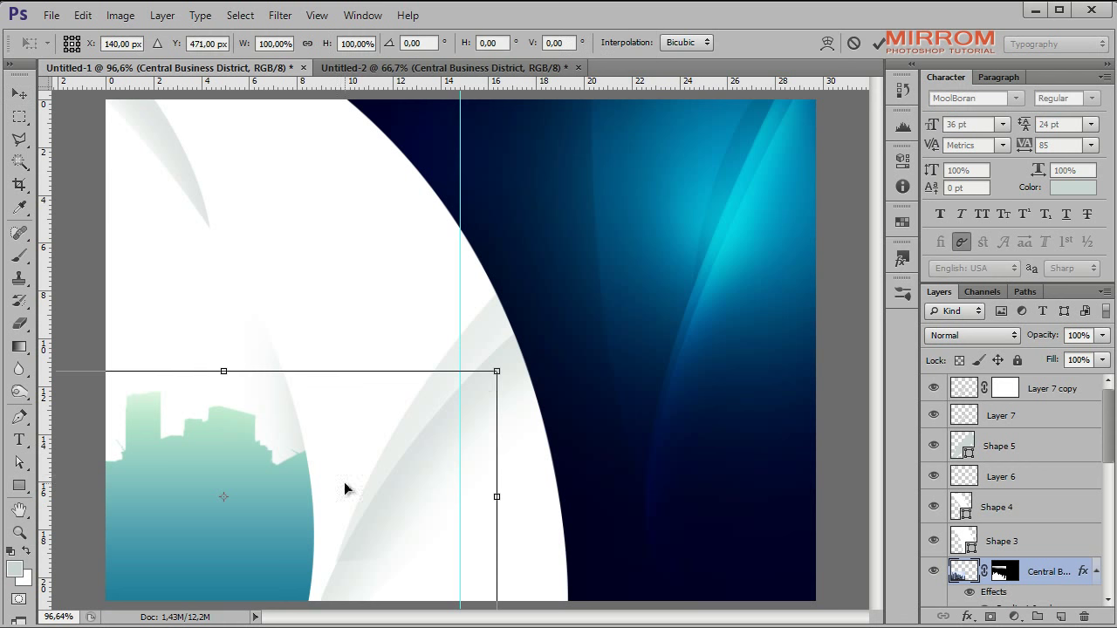
pyautogui.moveTo(495, 373); pyautogui.dragTo(414, 458)
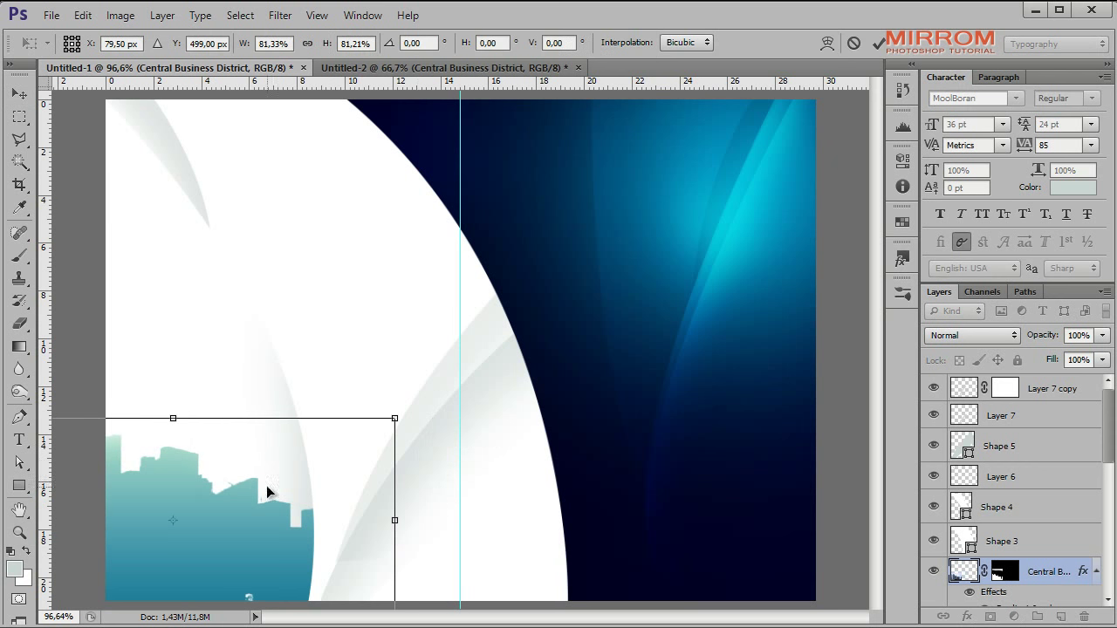
pyautogui.moveTo(399, 421); pyautogui.dragTo(333, 452)
pyautogui.moveTo(257, 504); pyautogui.dragTo(411, 473)
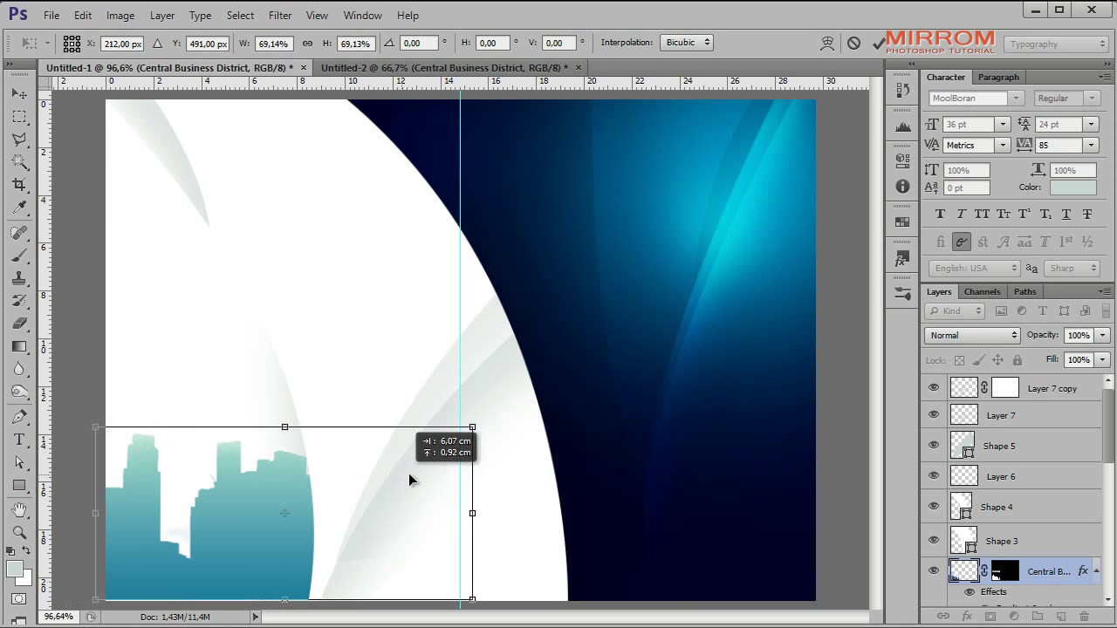
pyautogui.moveTo(483, 427)
pyautogui.mouseDown()
pyautogui.moveTo(380, 460)
pyautogui.moveTo(377, 490)
pyautogui.moveTo(347, 488)
pyautogui.moveTo(360, 499)
pyautogui.moveTo(324, 510)
pyautogui.mouseUp()
pyautogui.click(879, 44)
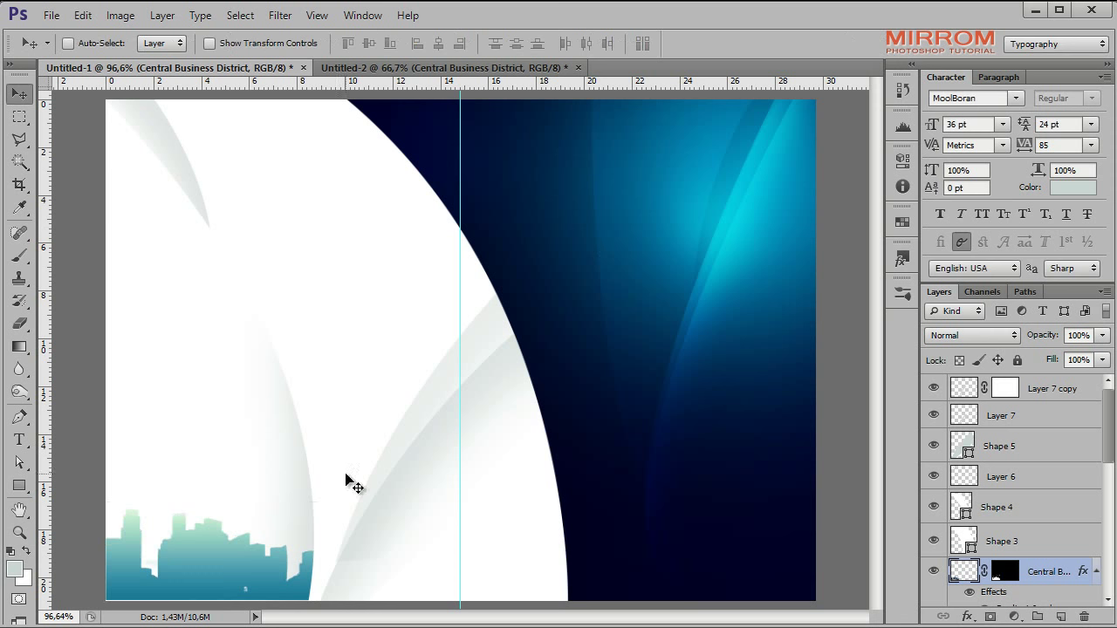
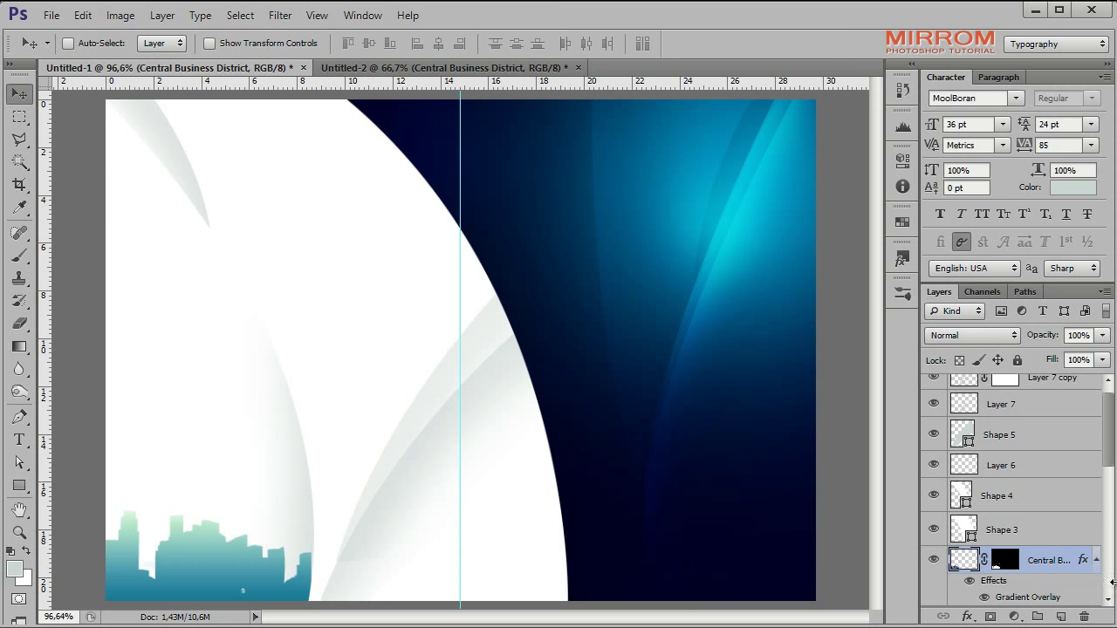
# Step: Collapse the layer effects and group all layers above Layer 0 into Group 1
pyautogui.click(1096, 560)
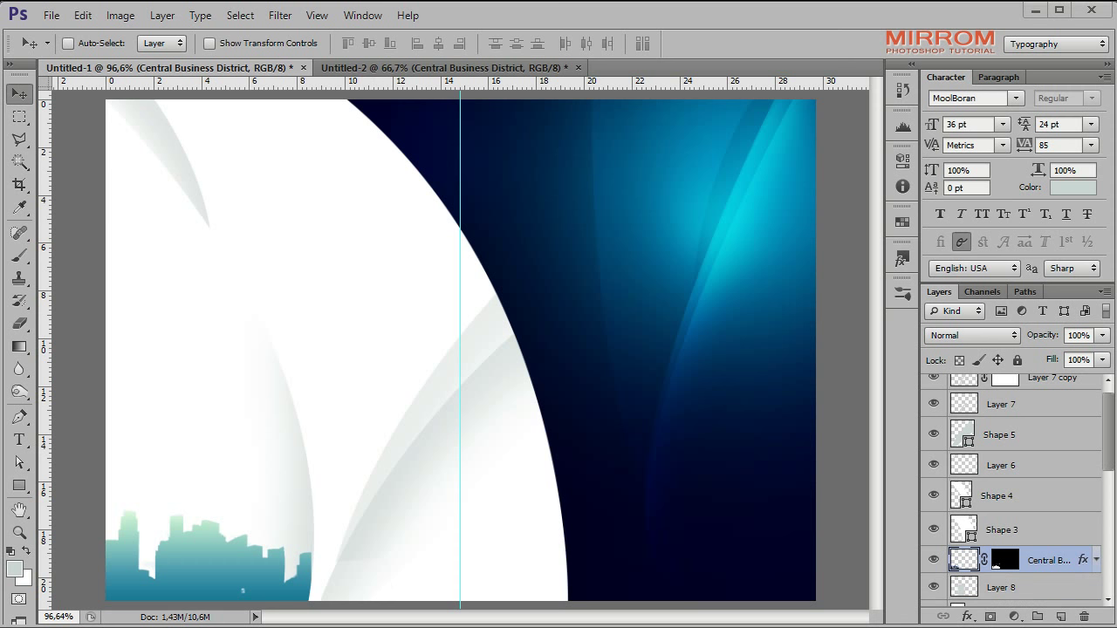
pyautogui.moveTo(1111, 474); pyautogui.dragTo(1114, 609)
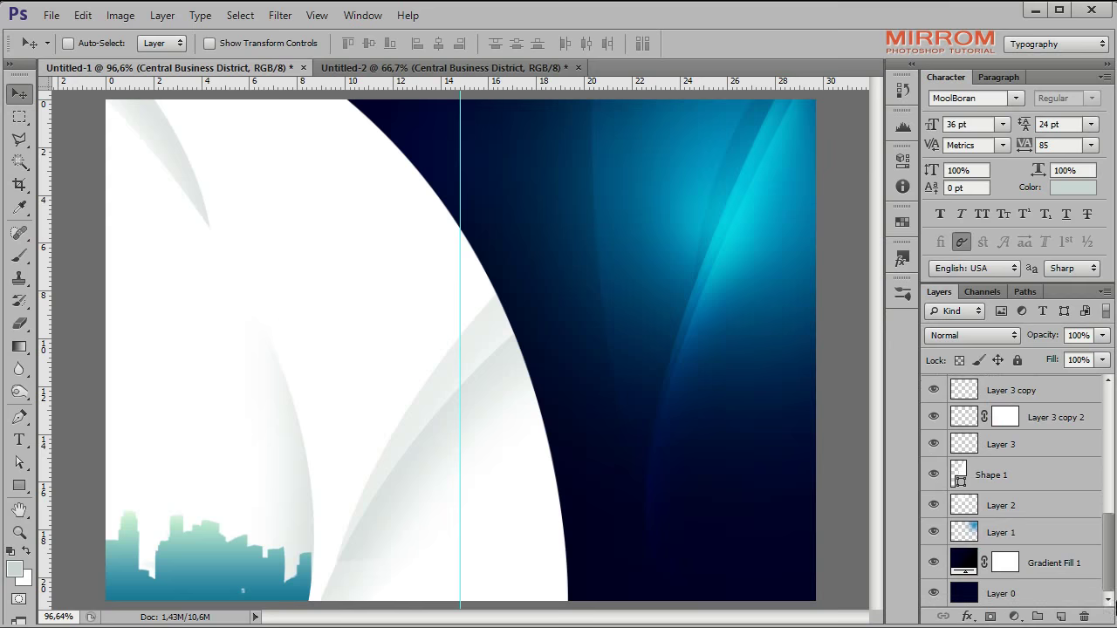
pyautogui.click(1051, 571)
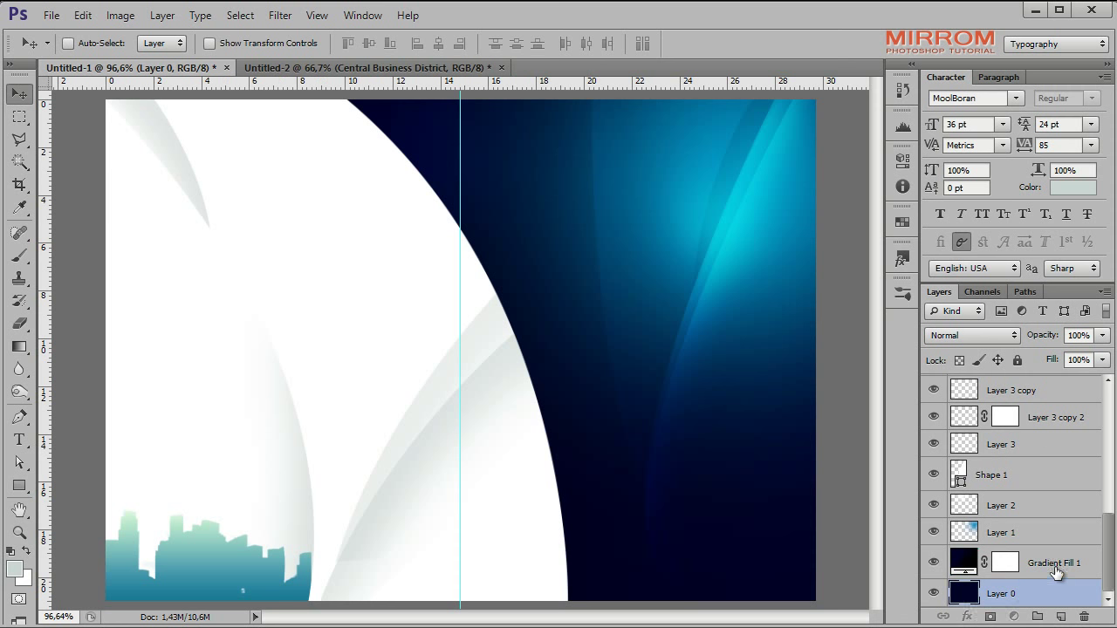
pyautogui.moveTo(1108, 559); pyautogui.dragTo(1103, 418)
pyautogui.hotkey('ctrl', 'g')
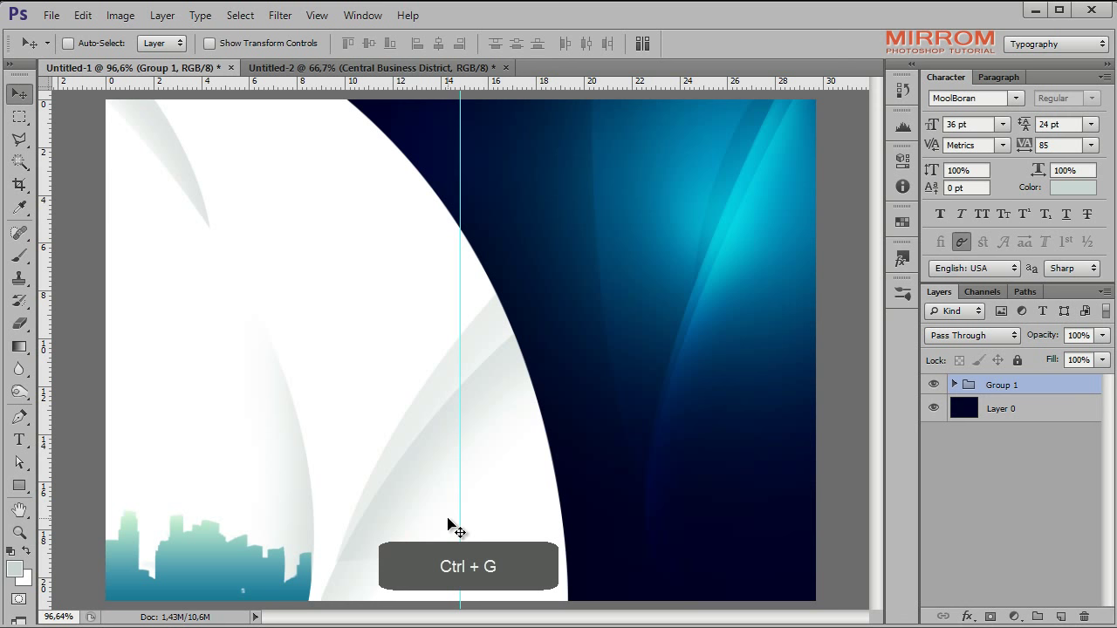
# Step: Add a RIGHTWAY text line and move it to the dark panel's lower right
pyautogui.click(20, 440)
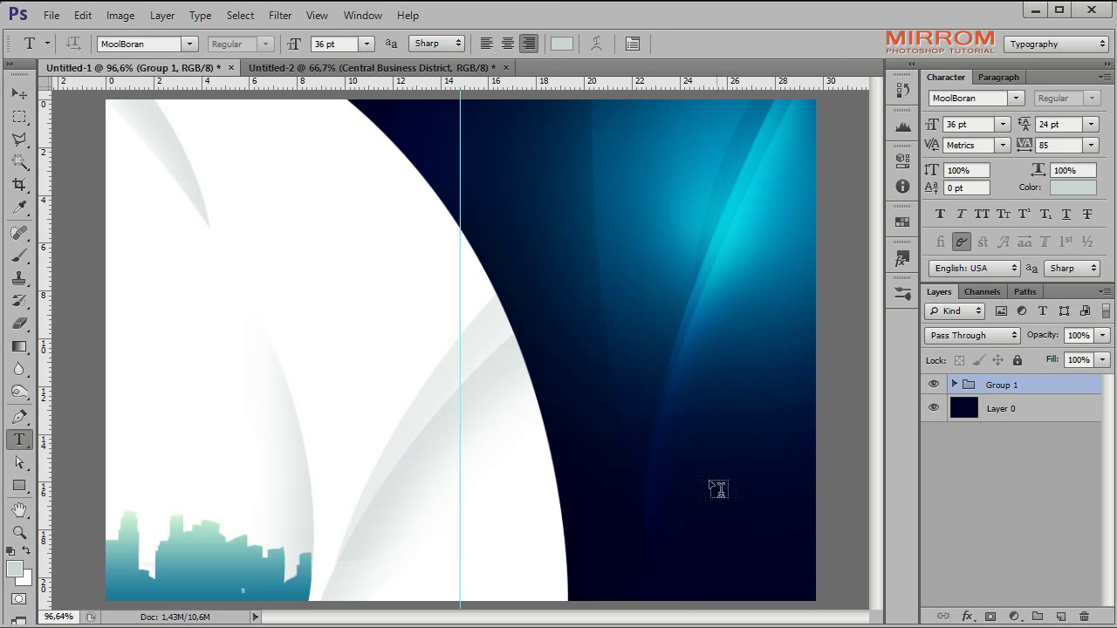
pyautogui.click(658, 505)
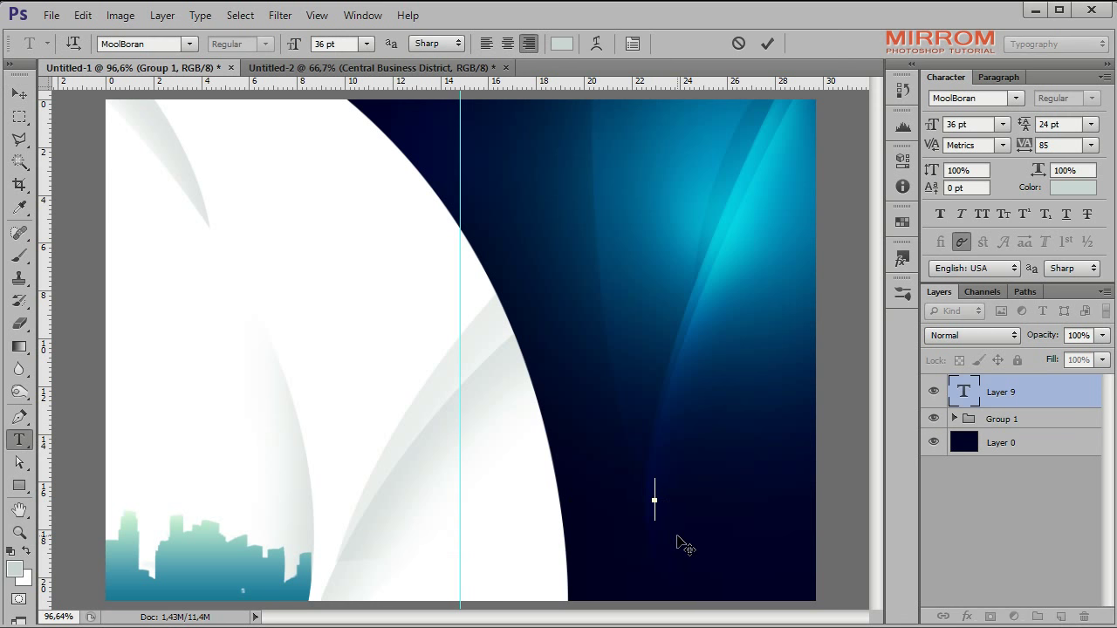
pyautogui.write('RIGHT')
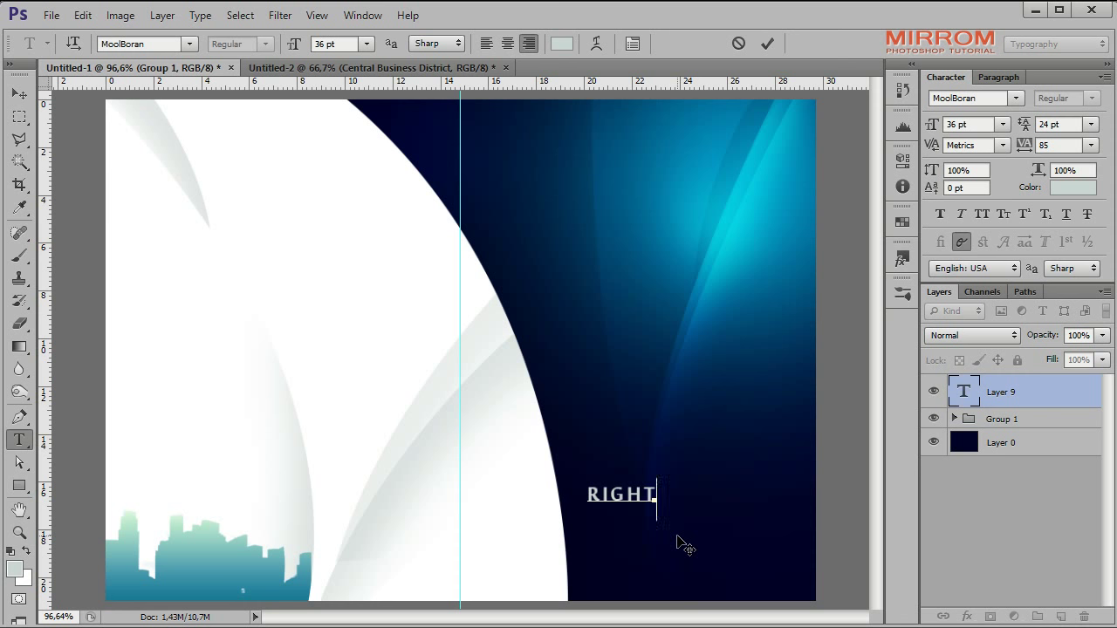
pyautogui.write(' WAY')
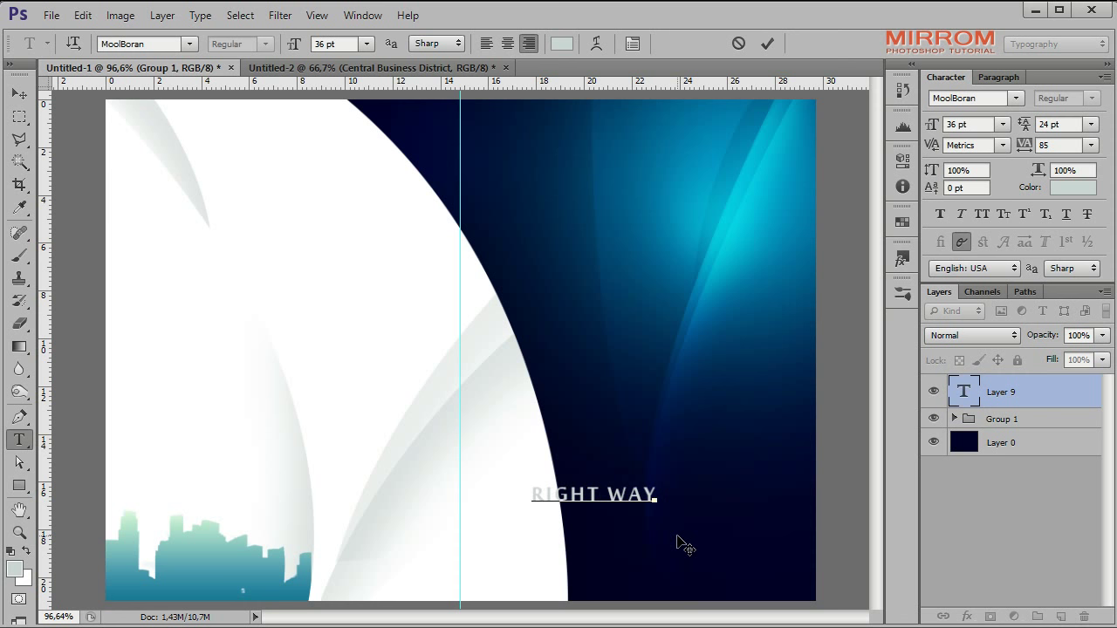
pyautogui.press('BackSpace')
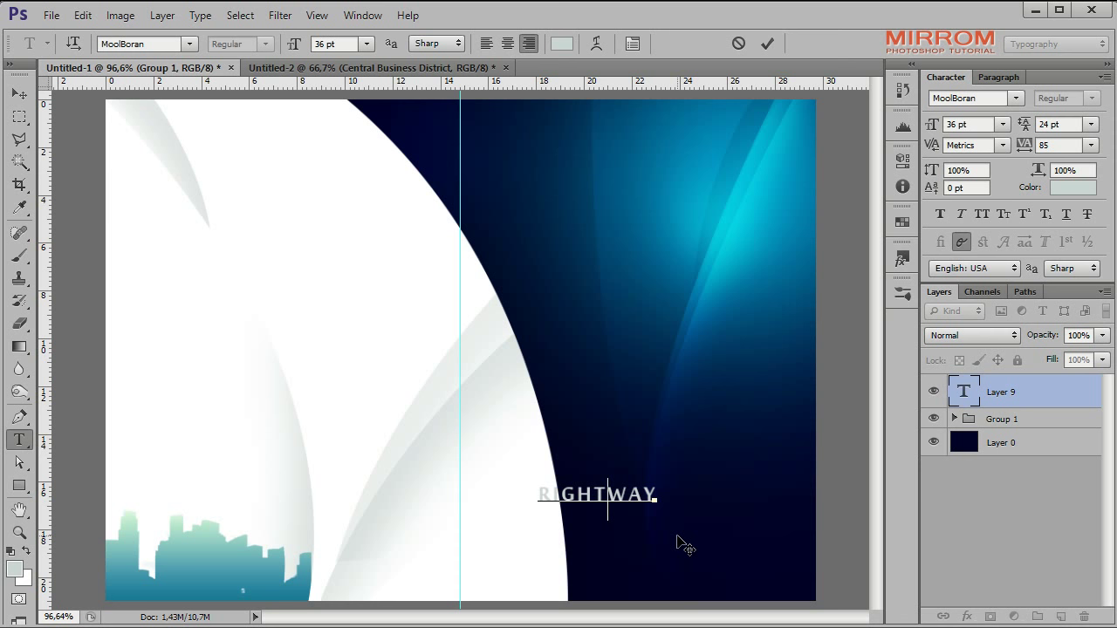
pyautogui.click(767, 43)
pyautogui.press('v')
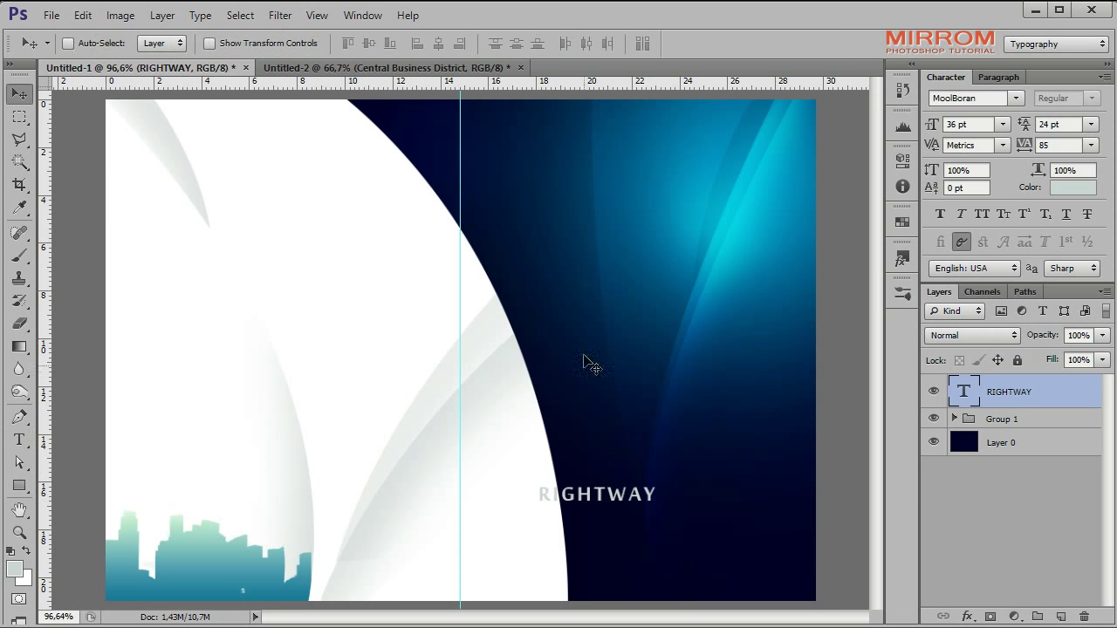
pyautogui.moveTo(607, 496); pyautogui.dragTo(741, 542)
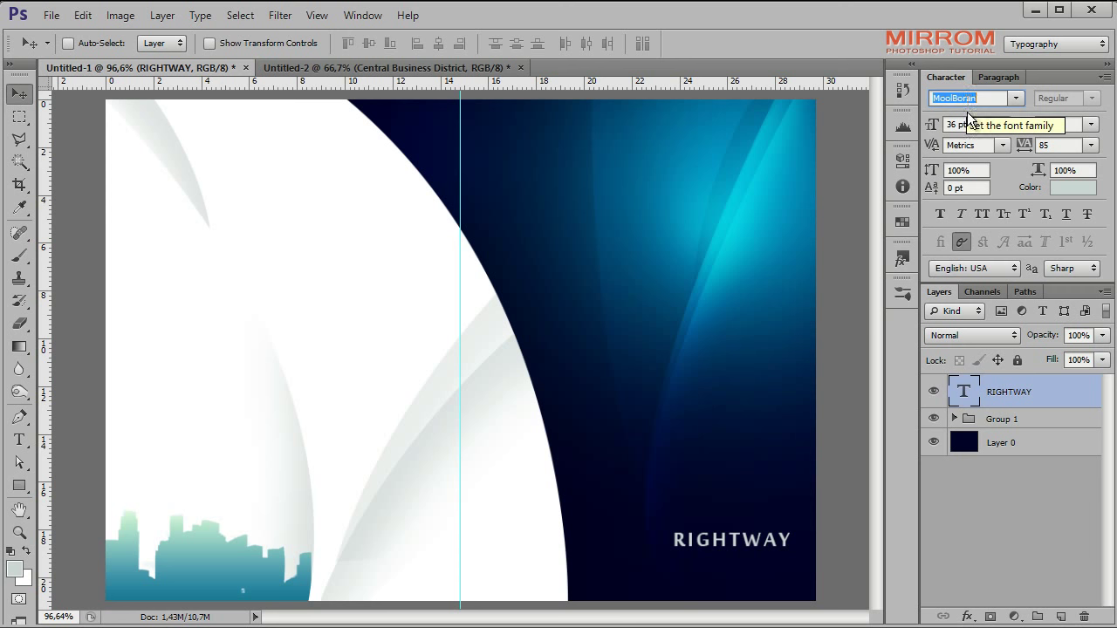
# Step: Leave RIGHTWAY's letter spacing unchanged and open its layer style settings
pyautogui.click(1061, 145)
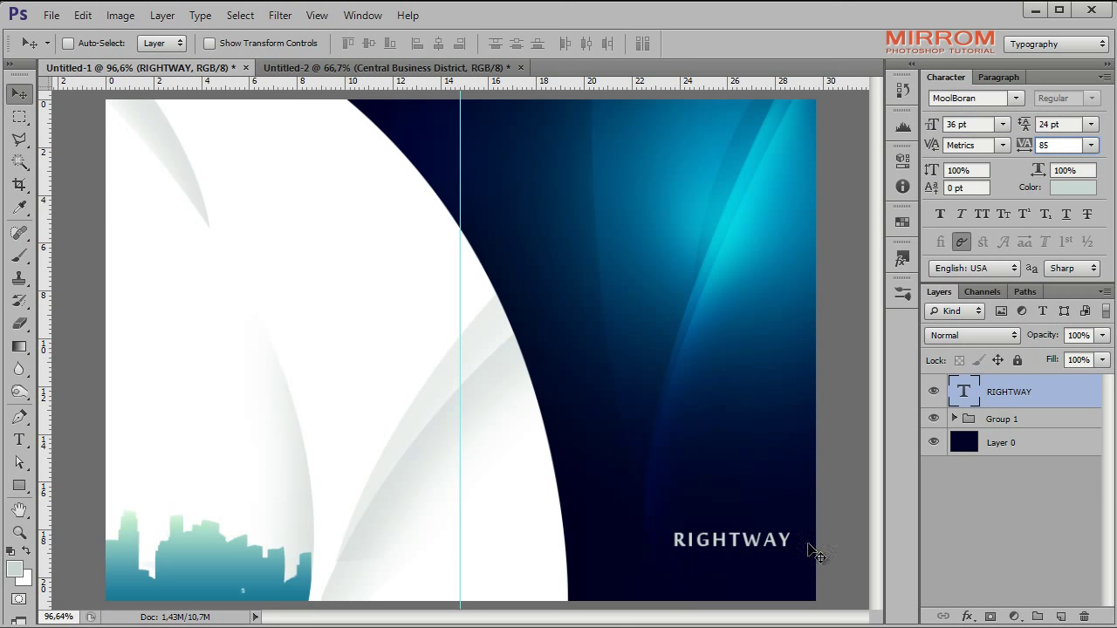
pyautogui.press('Return')
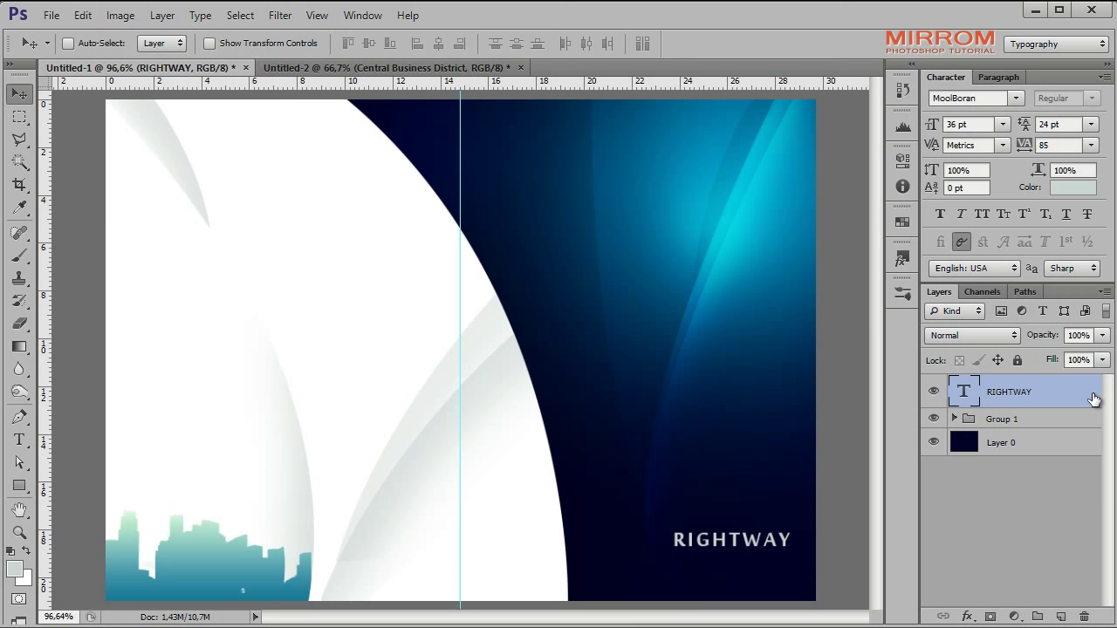
pyautogui.doubleClick(1094, 399)
# Step: Enable a Gradient Overlay on RIGHTWAY and set its starting stop to dark teal 013B45
pyautogui.click(504, 321)
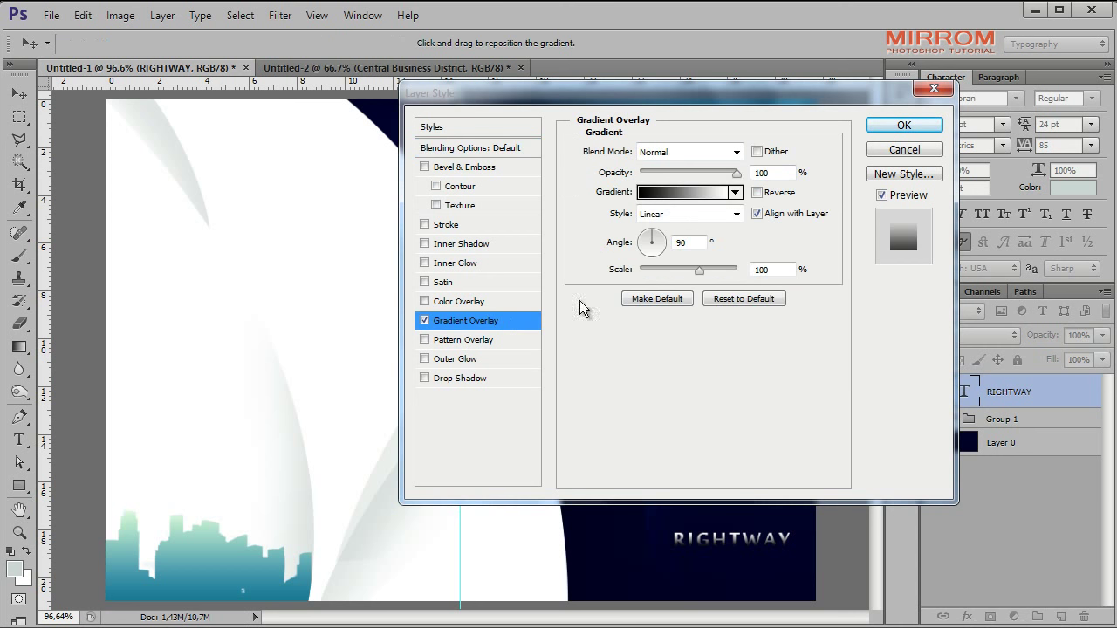
pyautogui.click(653, 192)
pyautogui.click(361, 351)
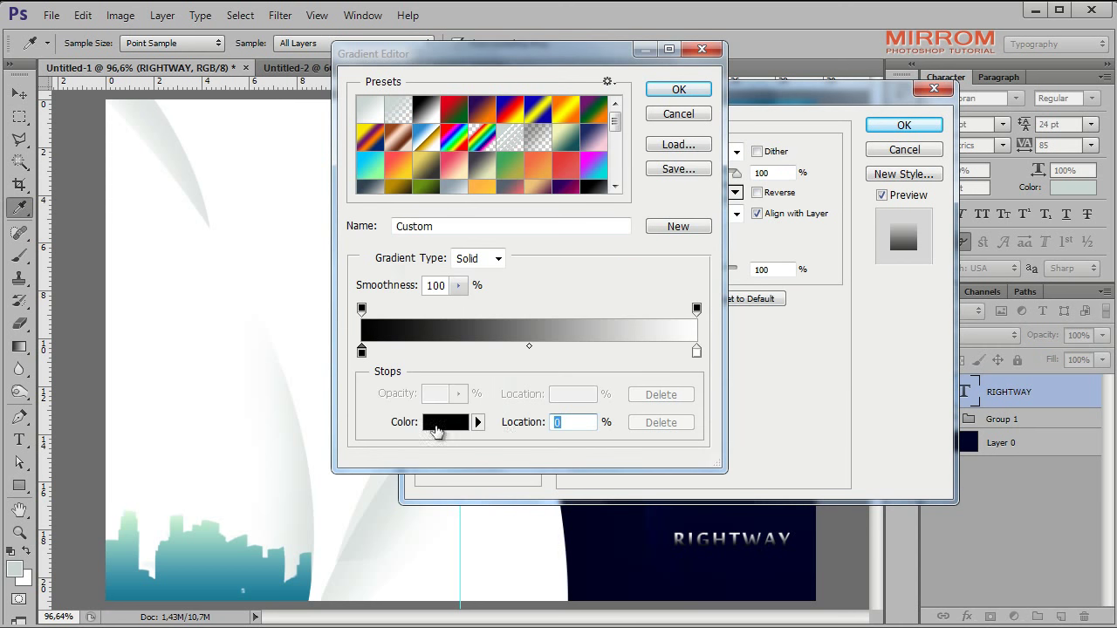
pyautogui.click(436, 425)
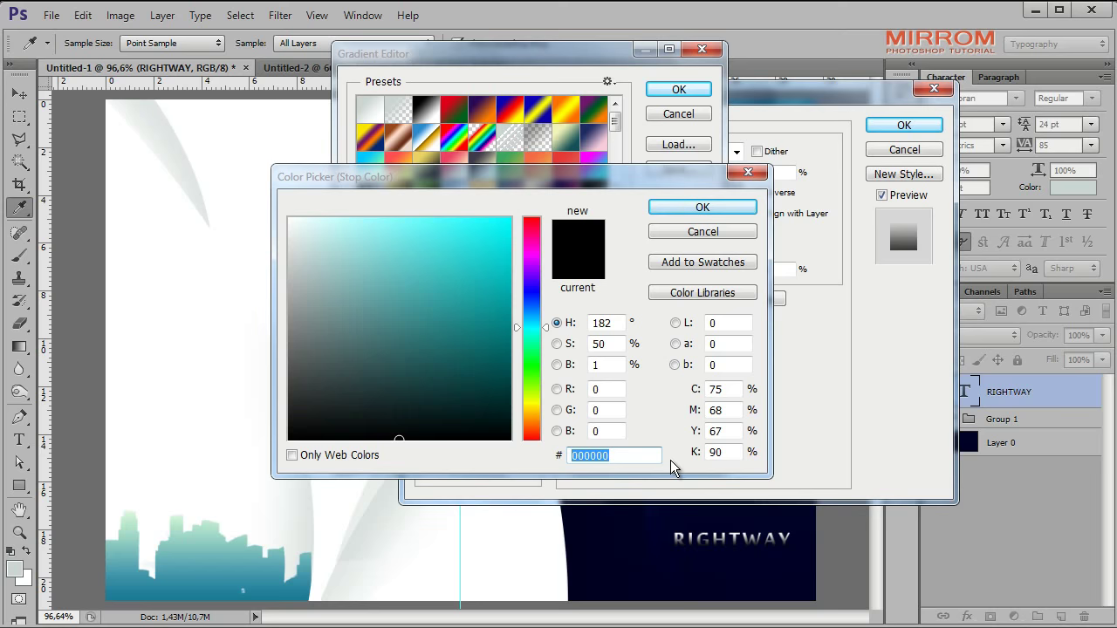
pyautogui.write('013')
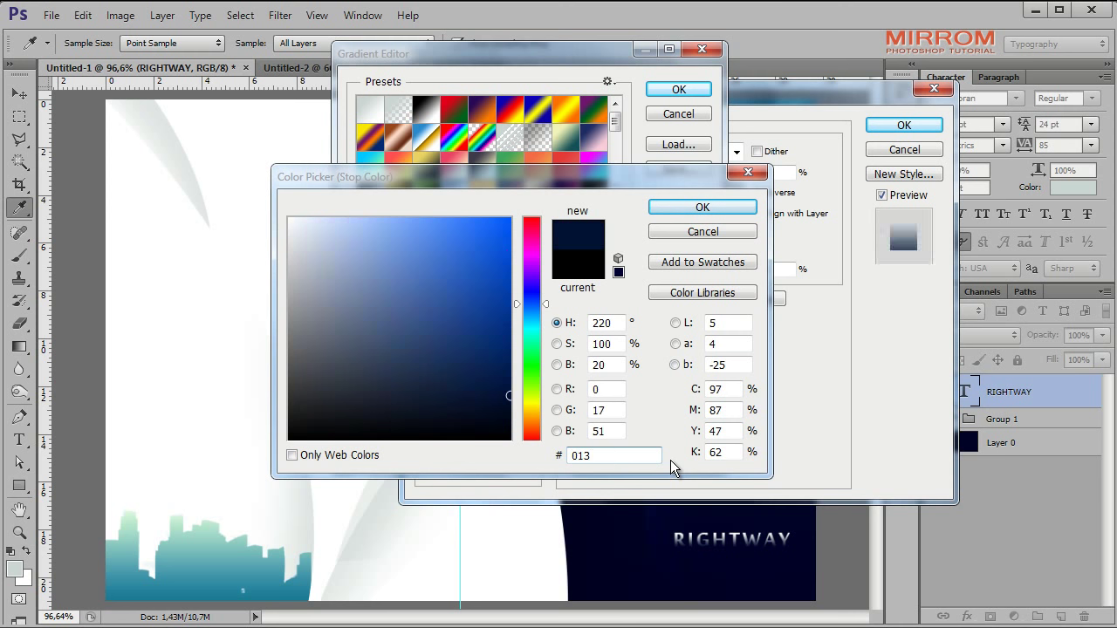
pyautogui.write('B45')
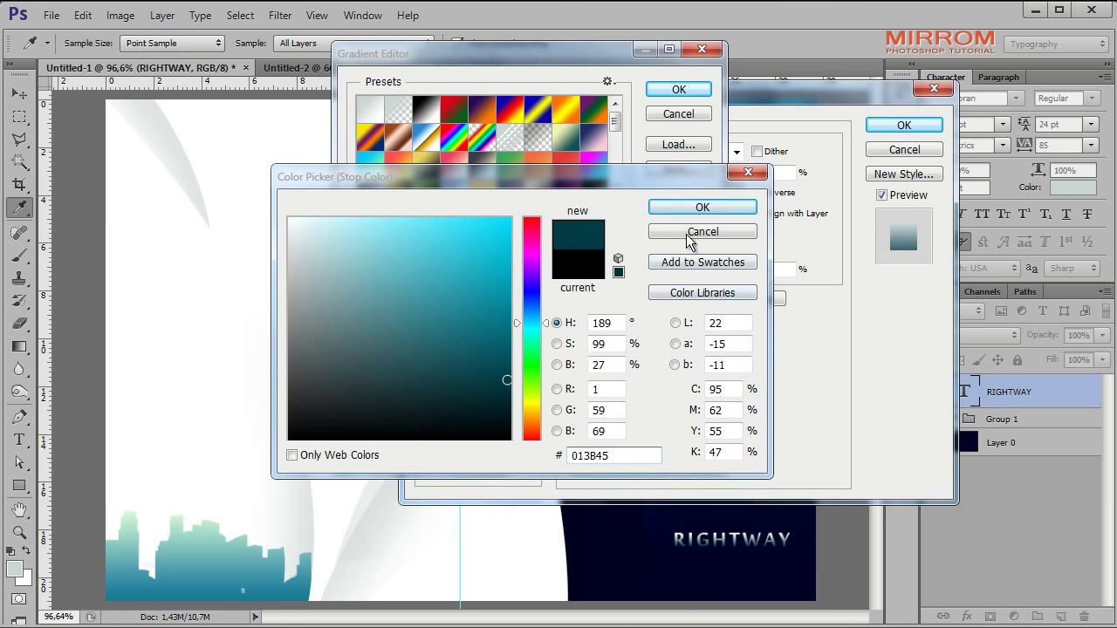
pyautogui.click(694, 209)
# Step: Set the gradient's end stop to bright blue 00A1D0 and apply the overlay
pyautogui.click(696, 350)
pyautogui.click(447, 421)
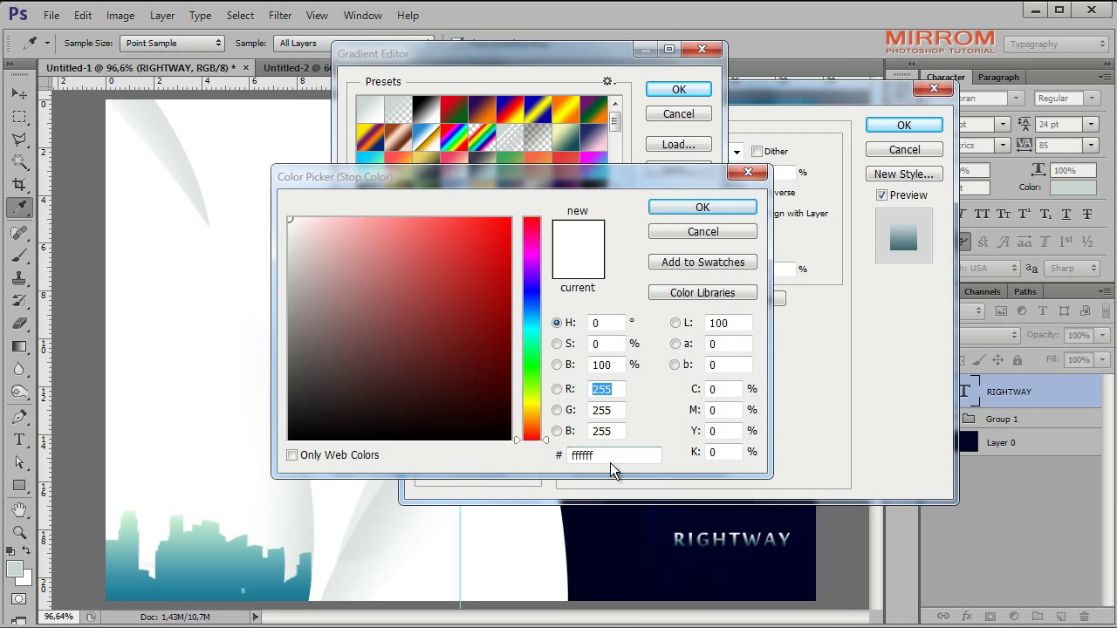
pyautogui.write('00')
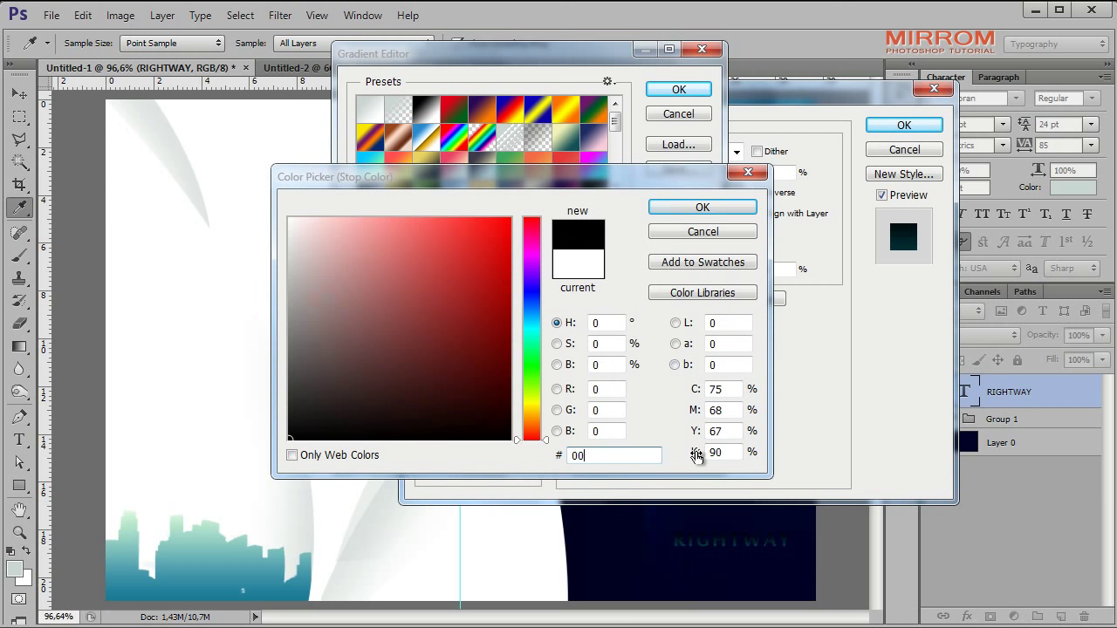
pyautogui.write('A1D0')
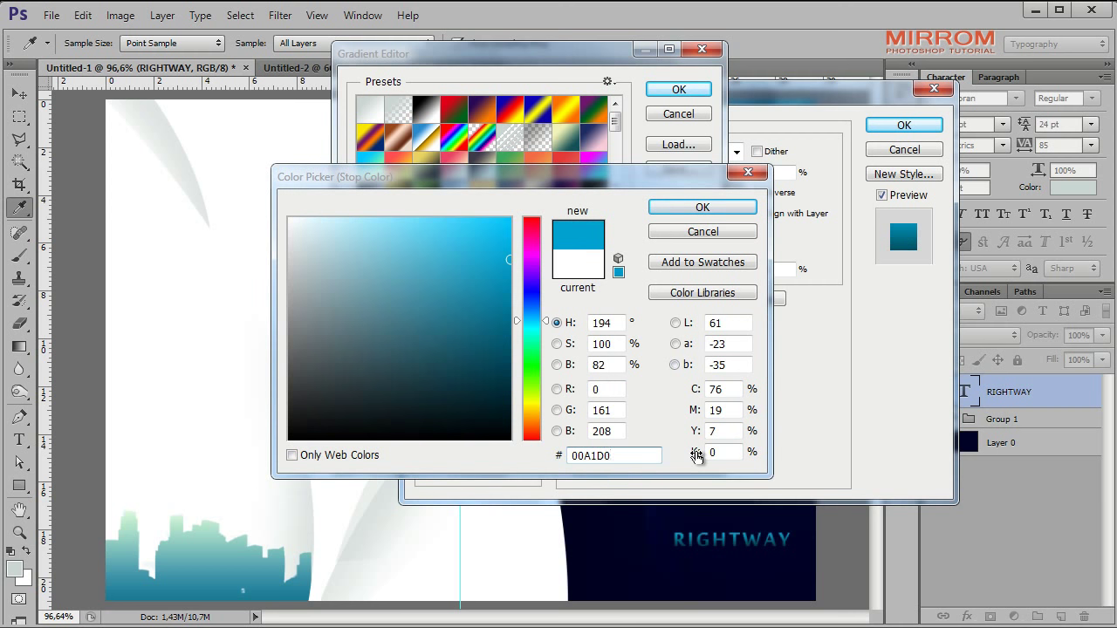
pyautogui.click(705, 209)
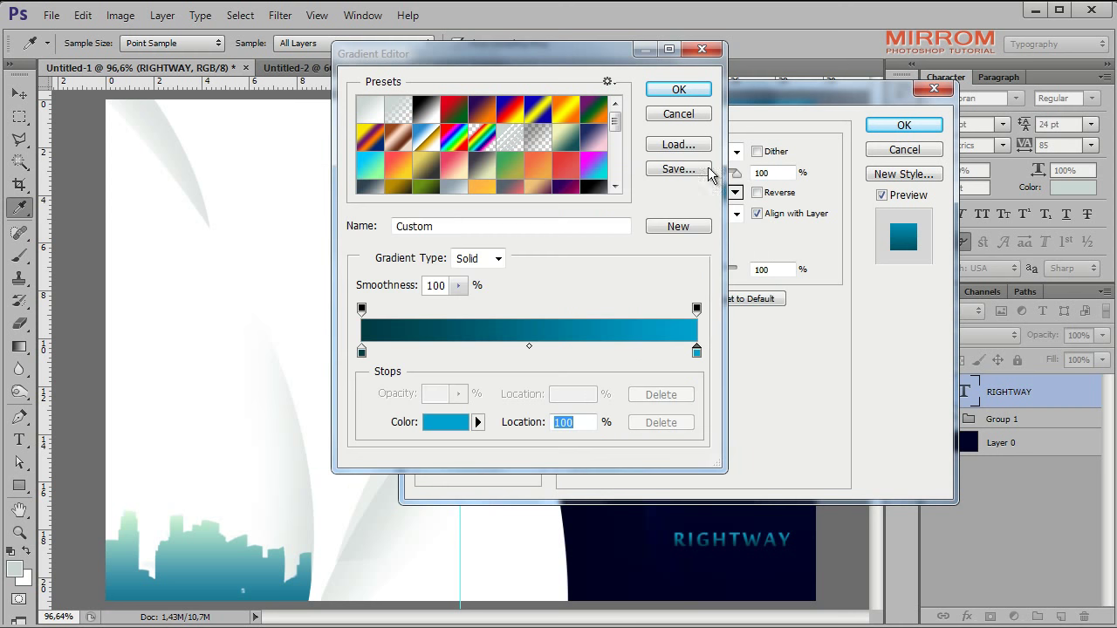
pyautogui.click(702, 90)
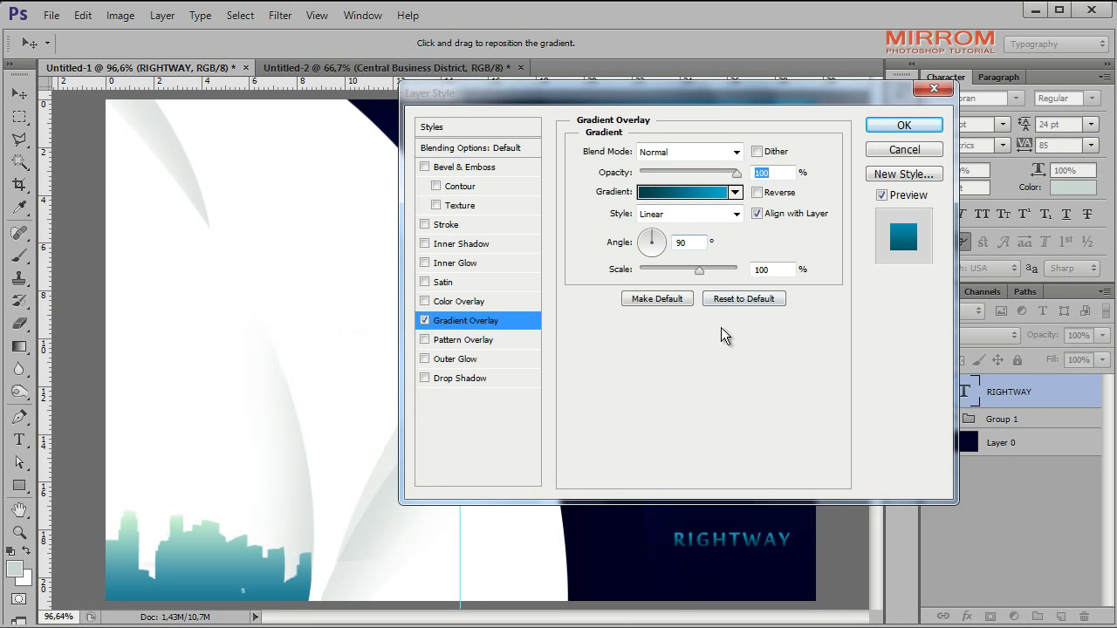
pyautogui.click(902, 126)
pyautogui.click(1095, 392)
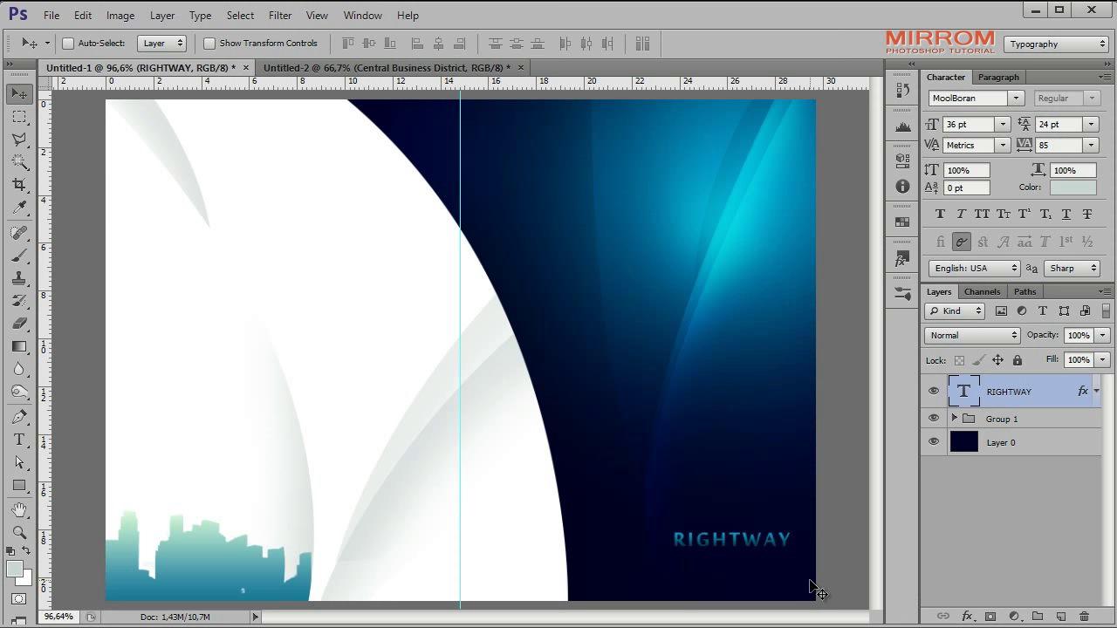
# Step: Add a BUSINESS SOLUTIONS text line and place it under RIGHTWAY
pyautogui.click(19, 440)
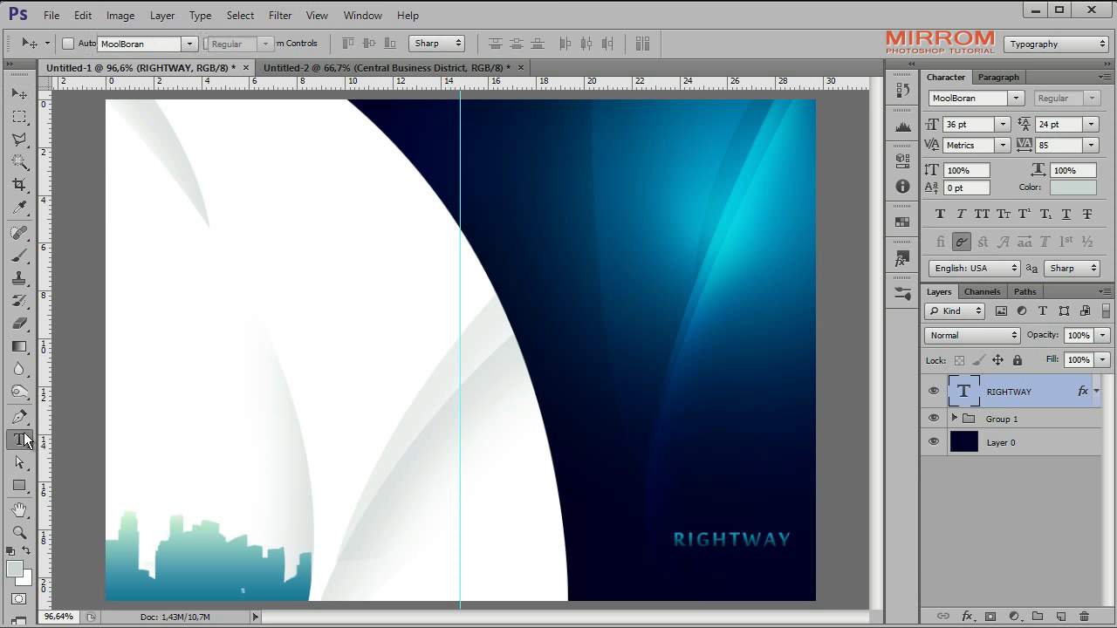
pyautogui.click(591, 572)
pyautogui.write('USIN')
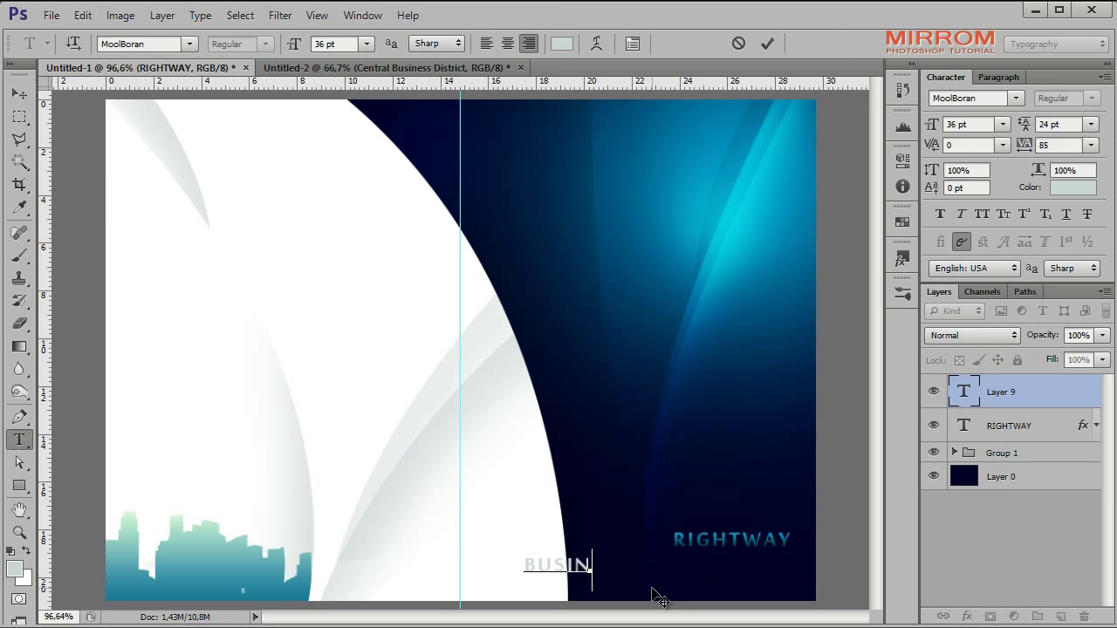
pyautogui.write('ESS SOLUTION')
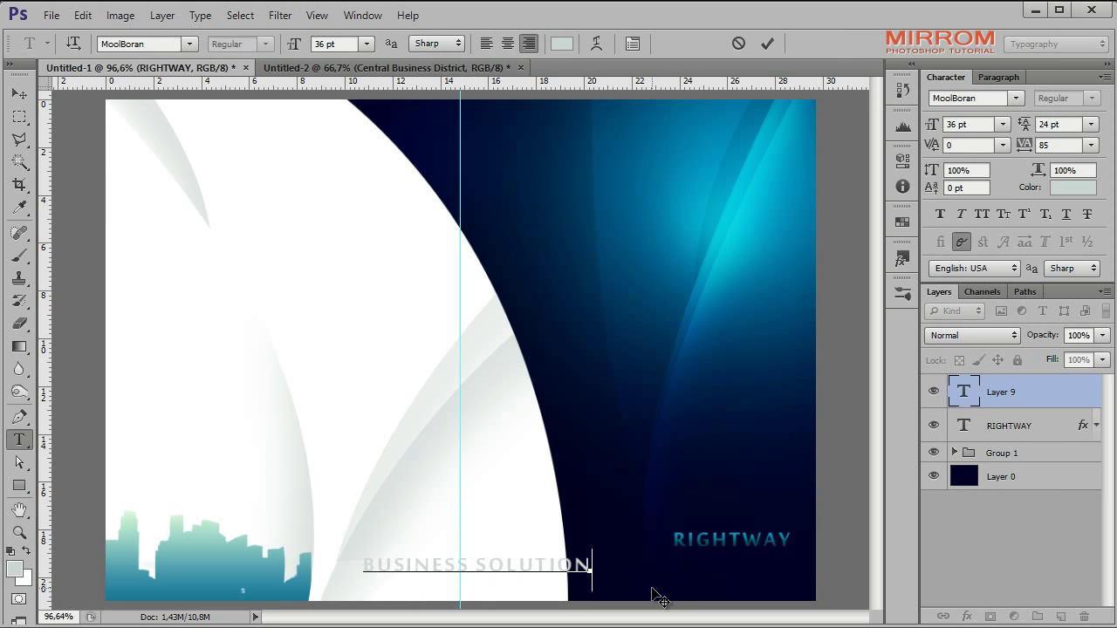
pyautogui.write('S')
pyautogui.click(767, 44)
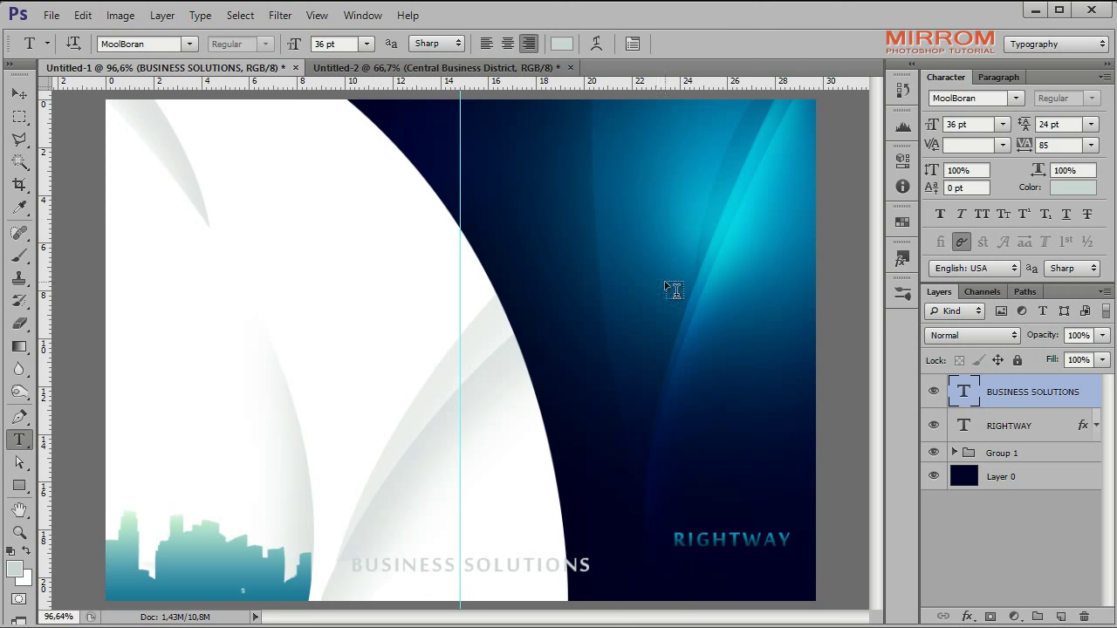
pyautogui.press('v')
pyautogui.moveTo(562, 581); pyautogui.dragTo(774, 595)
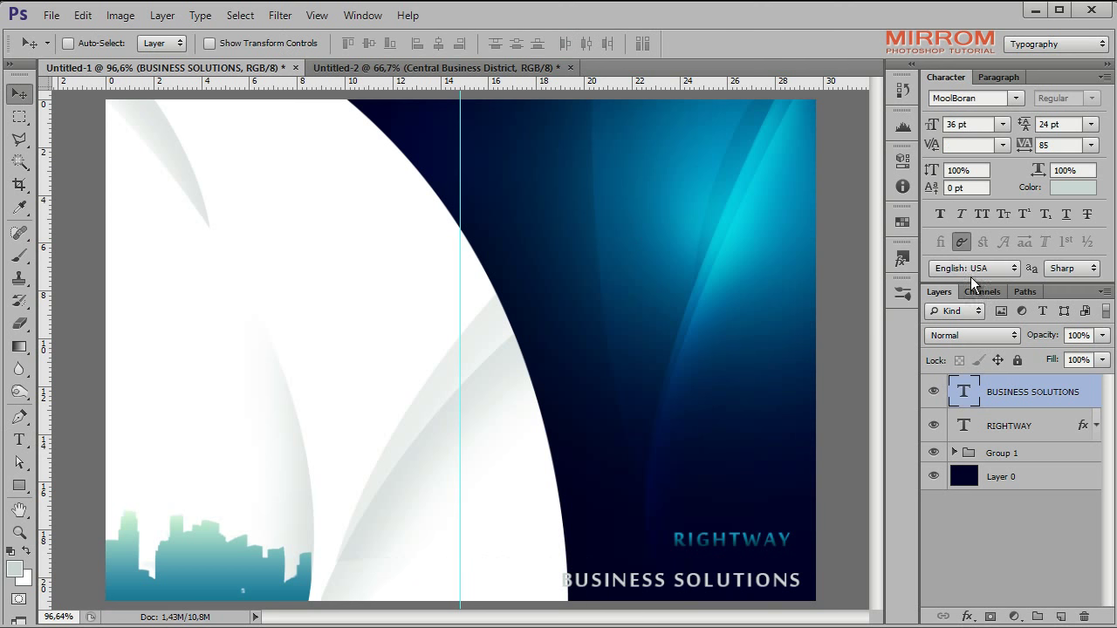
# Step: Colour the BUSINESS SOLUTIONS text bright blue 00A1D0
pyautogui.click(1069, 188)
pyautogui.doubleClick(614, 454)
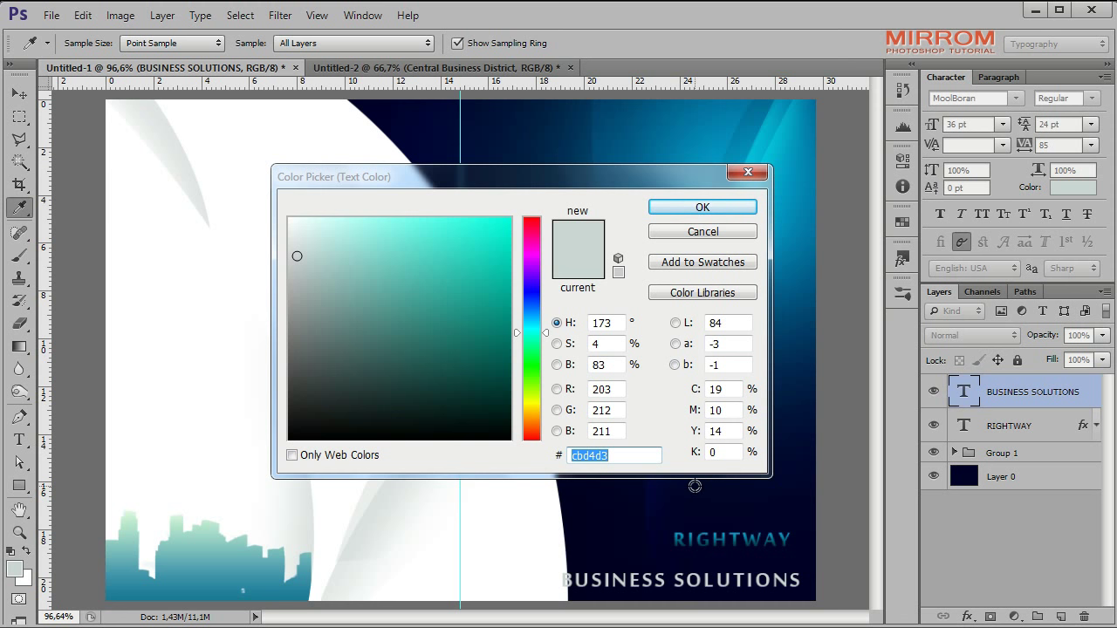
pyautogui.write('00')
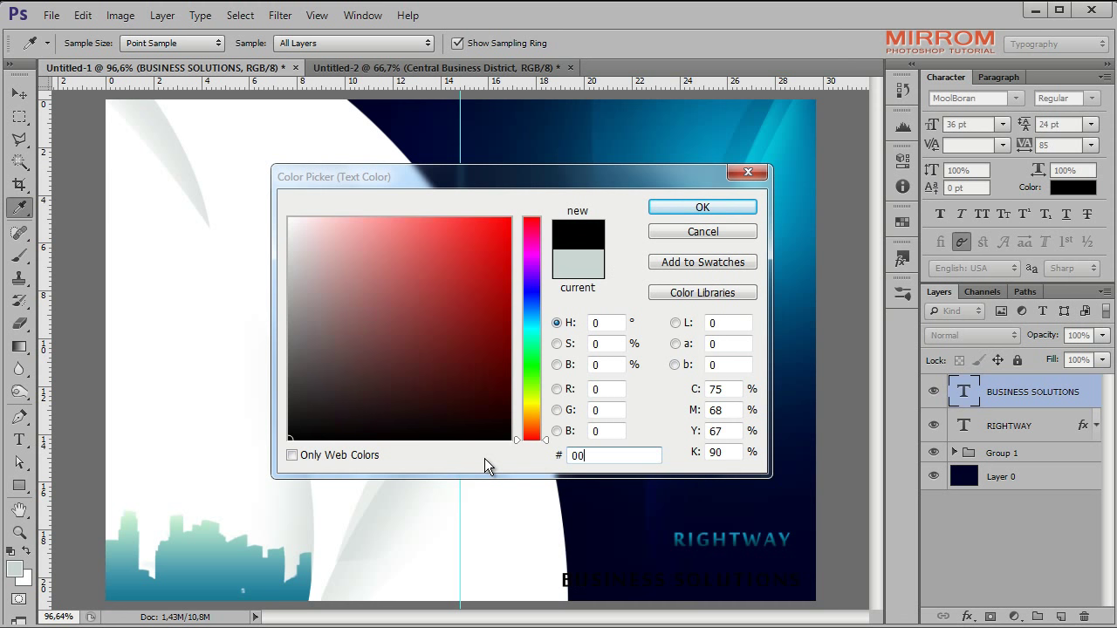
pyautogui.write('A1D0')
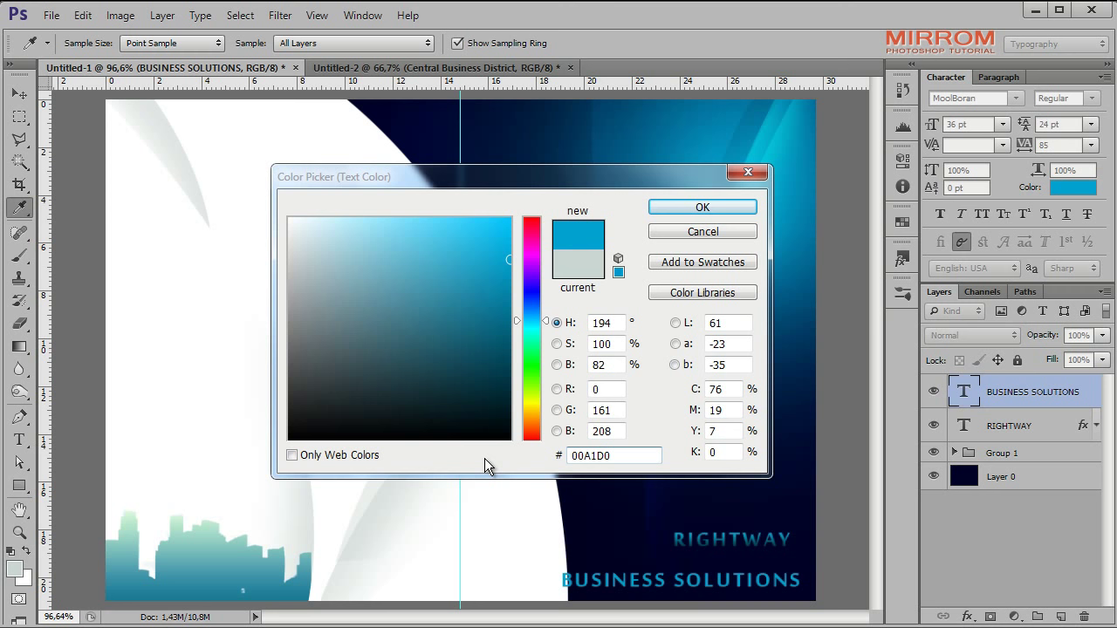
pyautogui.click(705, 207)
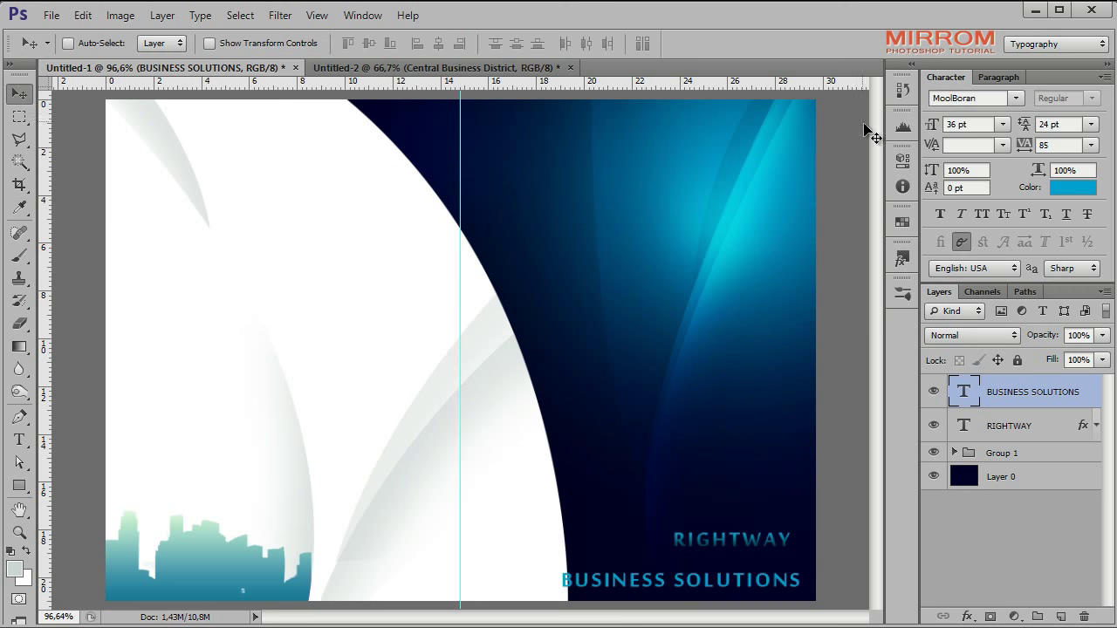
# Step: Set BUSINESS SOLUTIONS to MS Reference font, 10 pt, with tracking 103
pyautogui.click(992, 98)
pyautogui.write('MS Reference')
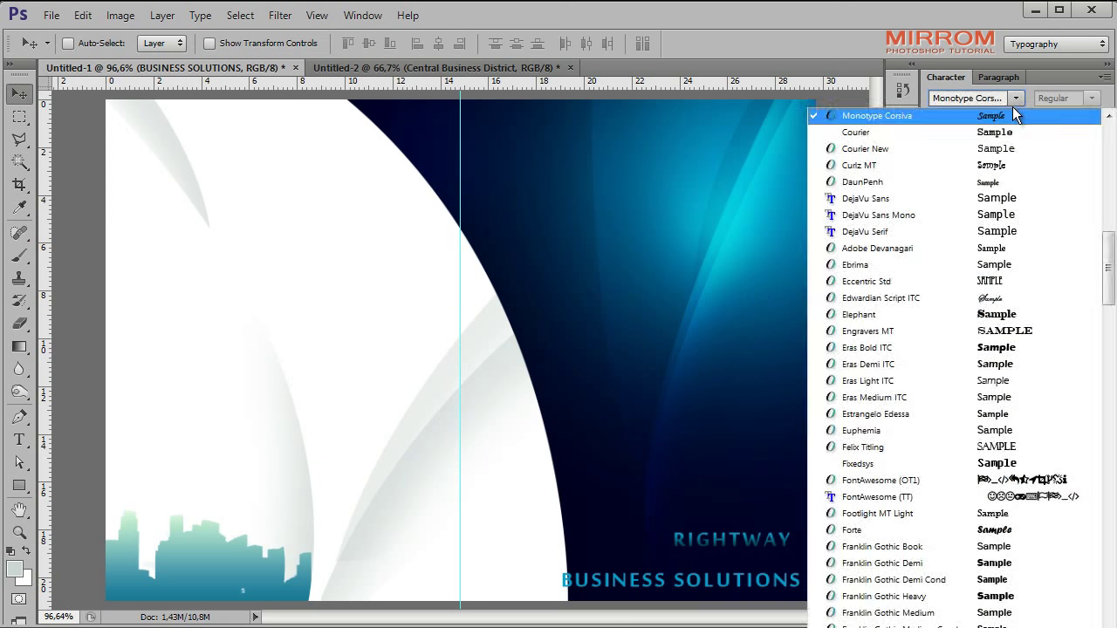
pyautogui.press('Return')
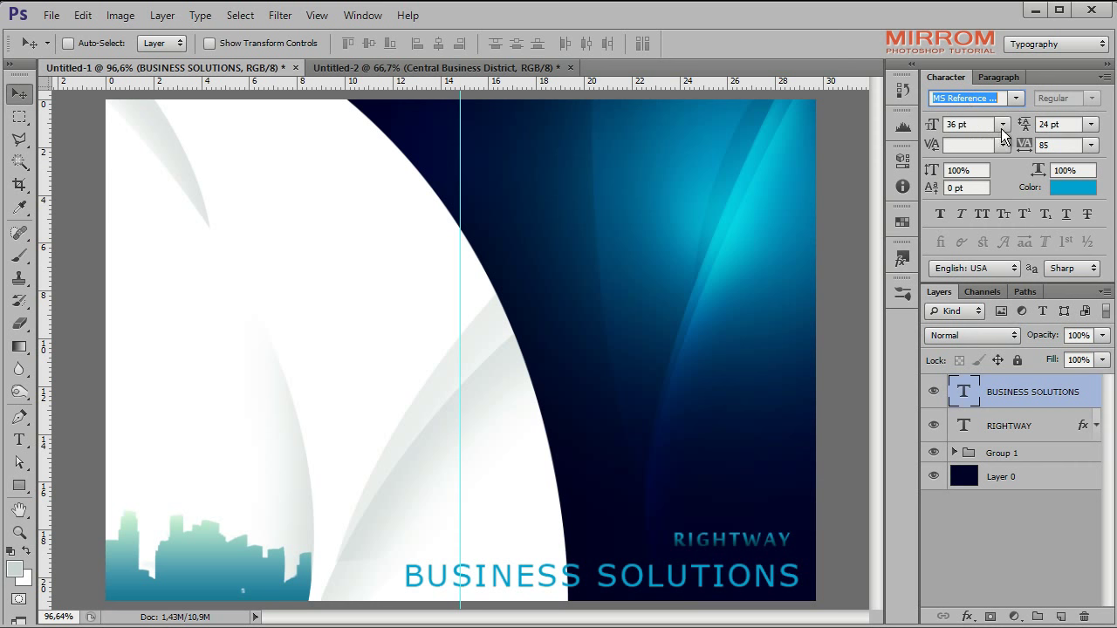
pyautogui.click(1001, 124)
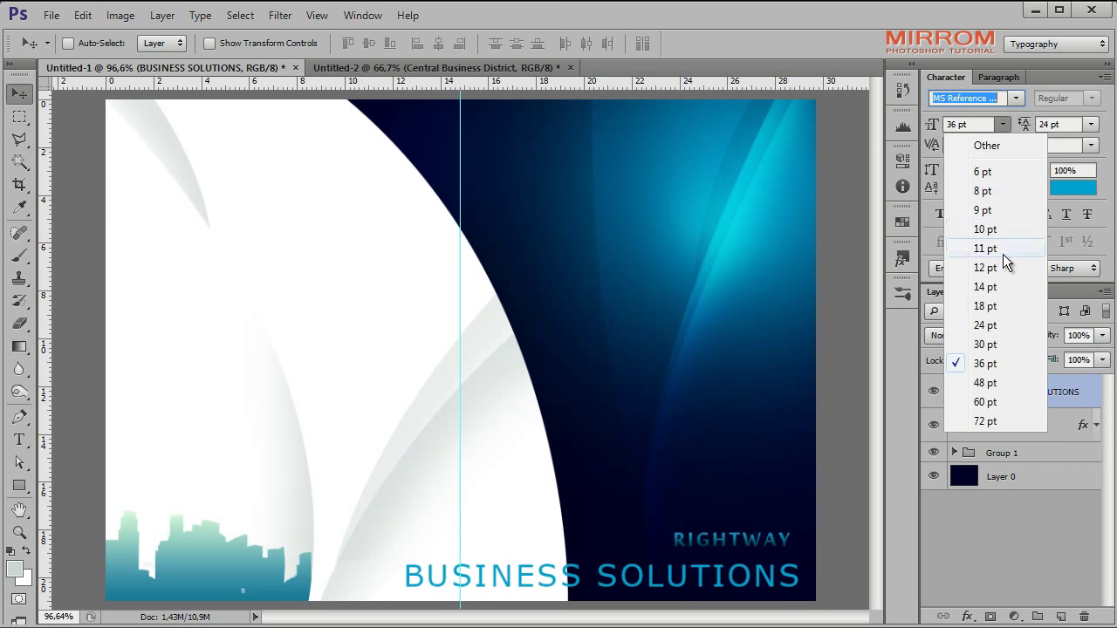
pyautogui.click(996, 229)
pyautogui.click(1090, 145)
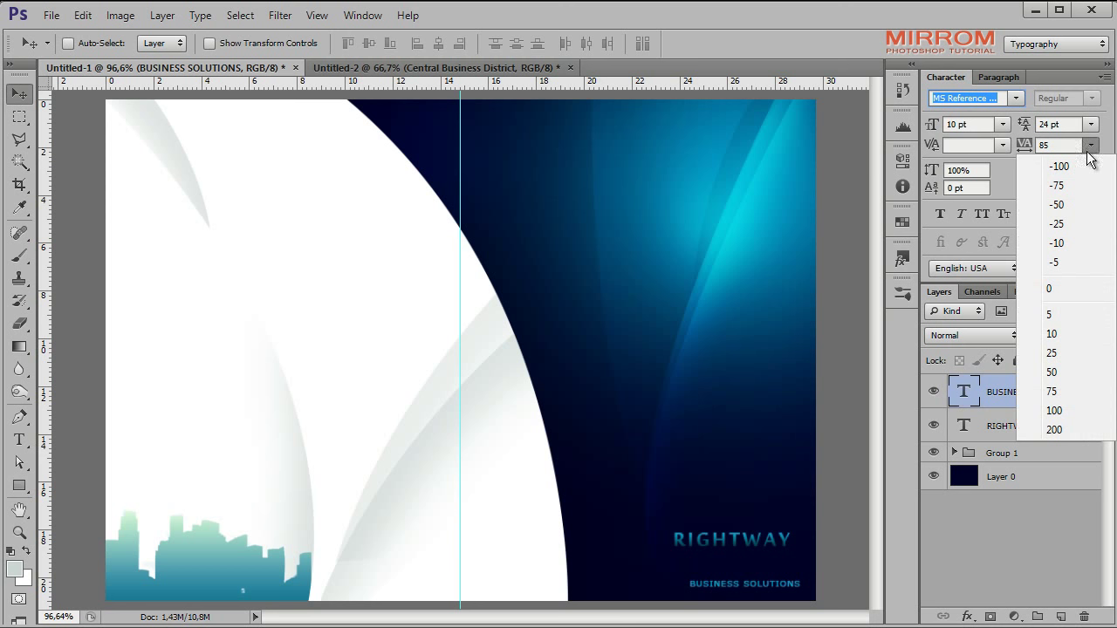
pyautogui.click(1055, 411)
pyautogui.click(1064, 146)
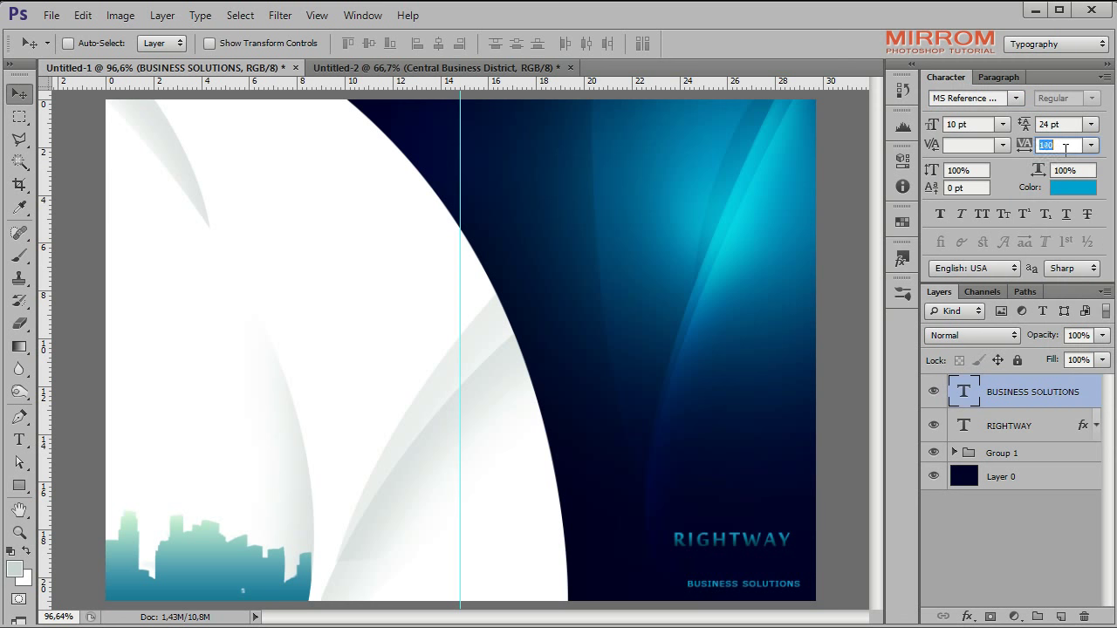
pyautogui.write('10')
pyautogui.press('Return')
# Step: Move BUSINESS SOLUTIONS directly under RIGHTWAY and centre-align the two horizontally
pyautogui.moveTo(752, 579); pyautogui.dragTo(739, 548)
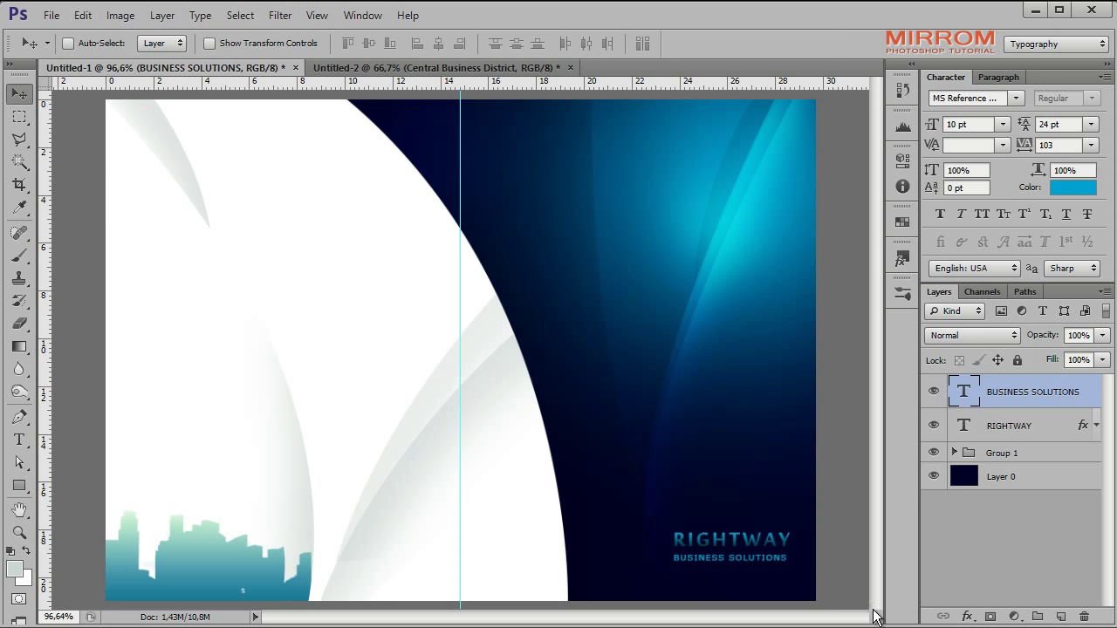
pyautogui.keyDown('shift'); pyautogui.click(1012, 426); pyautogui.keyUp('shift')
pyautogui.click(439, 44)
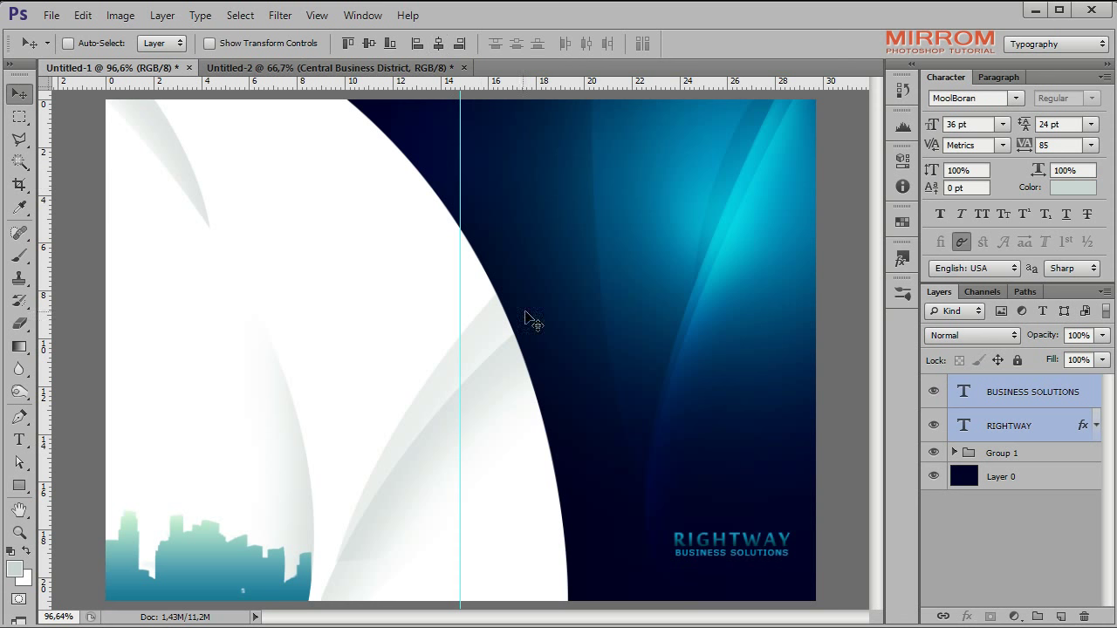
# Step: Nudge the two text lines down and left, then select BUSINESS SOLUTIONS alone
pyautogui.press('Down')
pyautogui.press('Down')
pyautogui.press('Down')
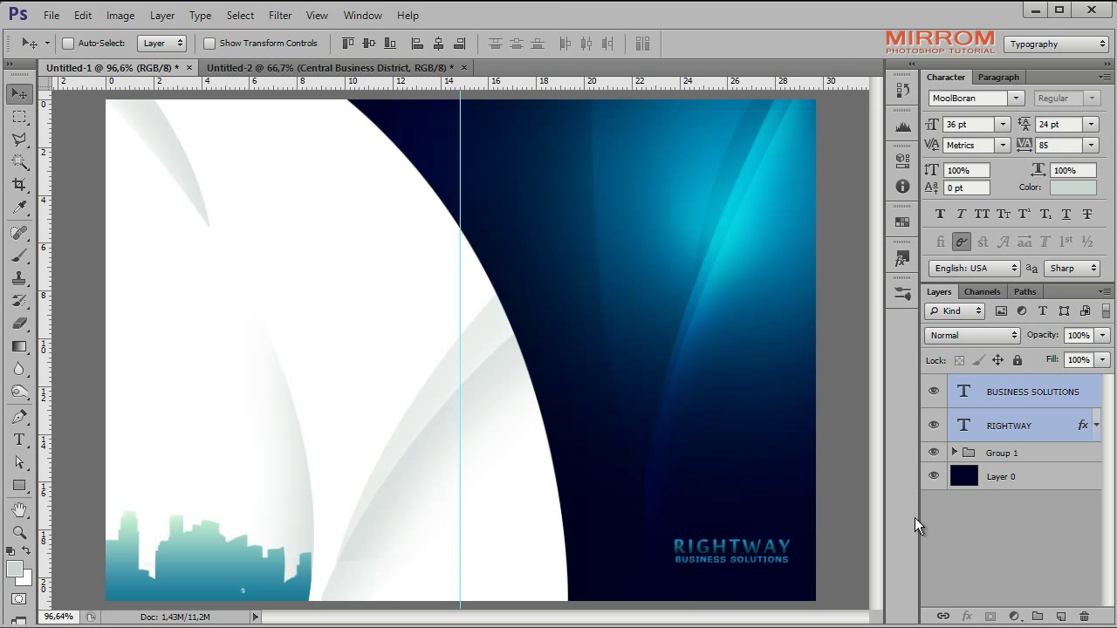
pyautogui.press('Left')
pyautogui.press('Left')
pyautogui.press('Left')
pyautogui.press('Left')
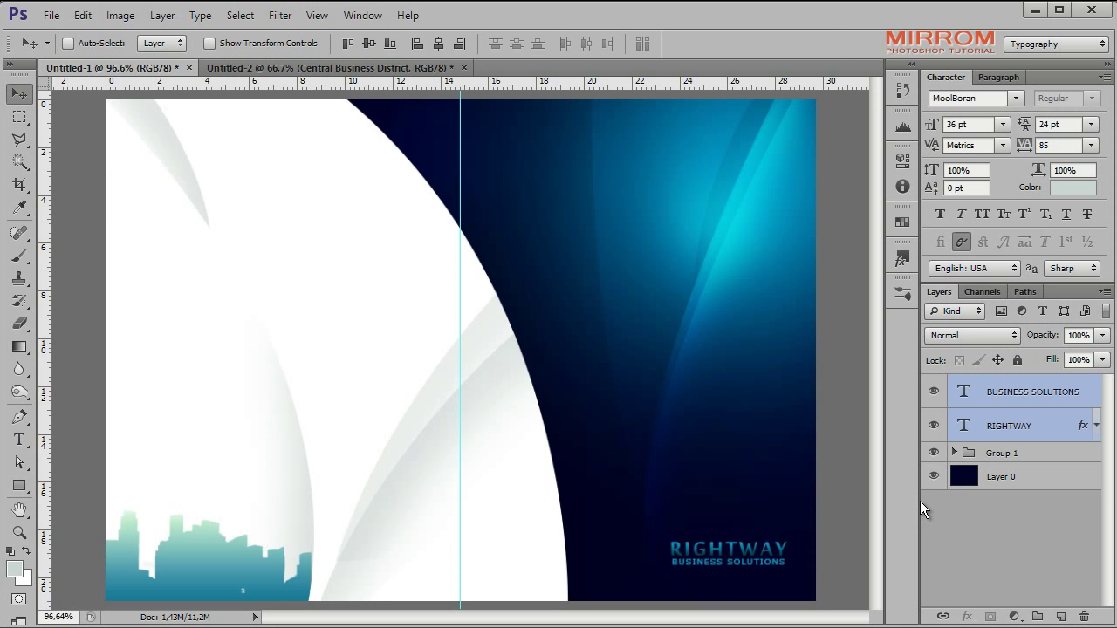
pyautogui.click(1058, 397)
# Step: On a new layer, paint a soft white dab over RIGHTWAY with a 125 brush
pyautogui.click(1061, 617)
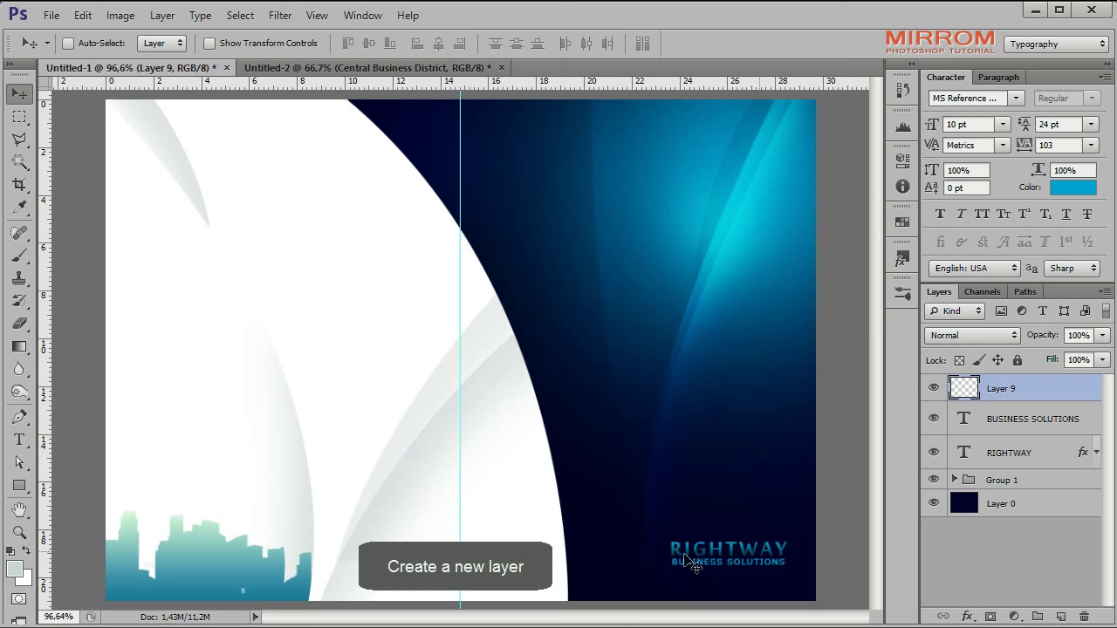
pyautogui.click(27, 552)
pyautogui.click(14, 569)
pyautogui.click(669, 205)
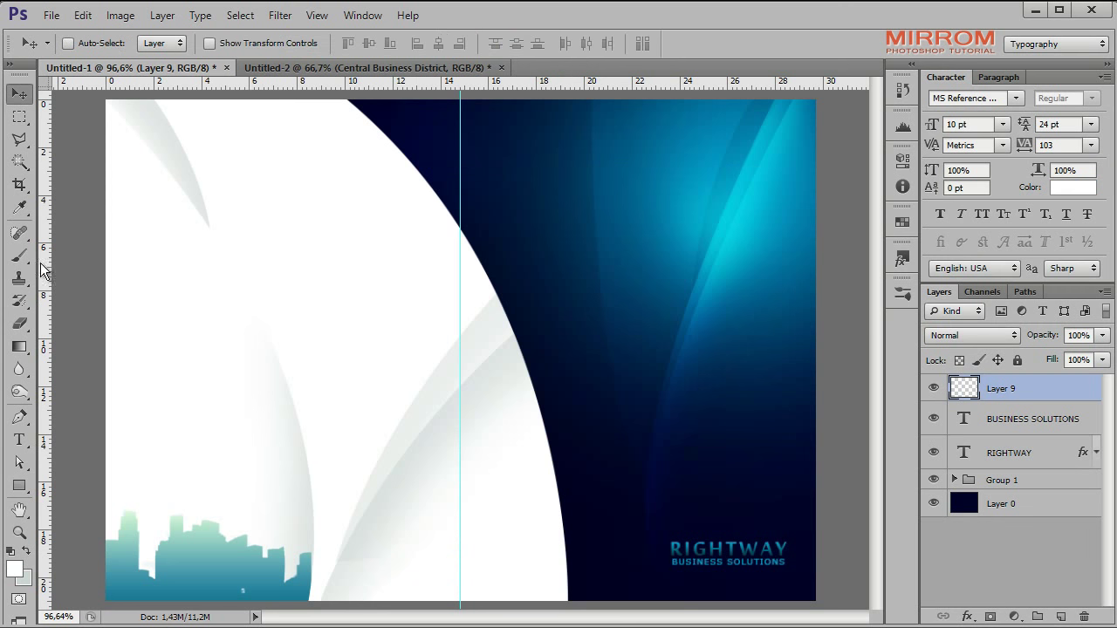
pyautogui.press('b')
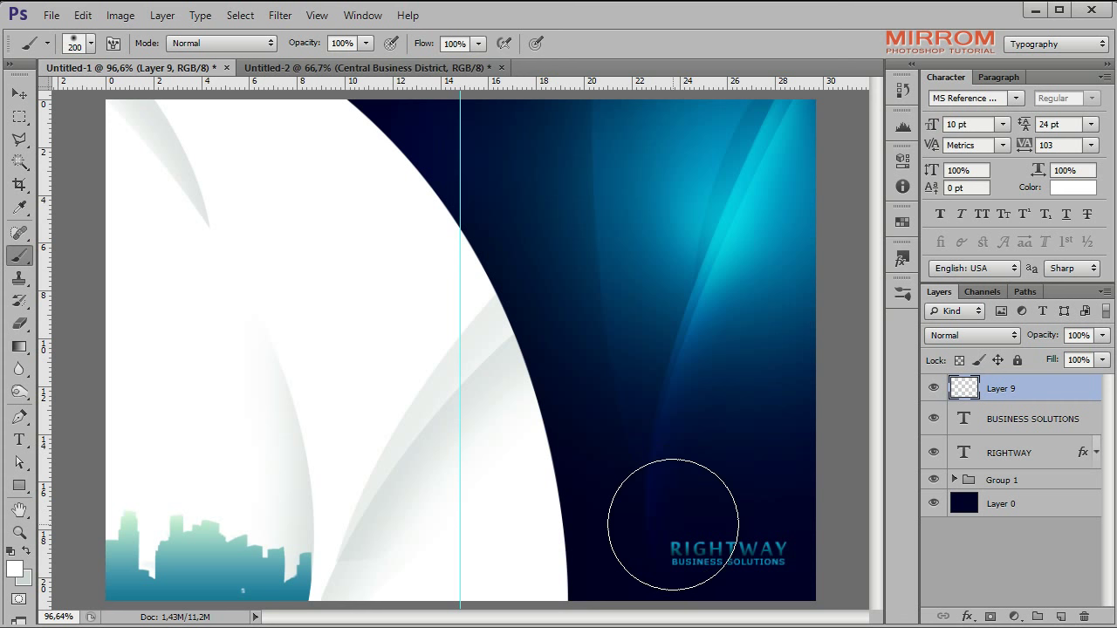
pyautogui.press('[')
pyautogui.press('[')
pyautogui.press('[')
pyautogui.click(691, 528)
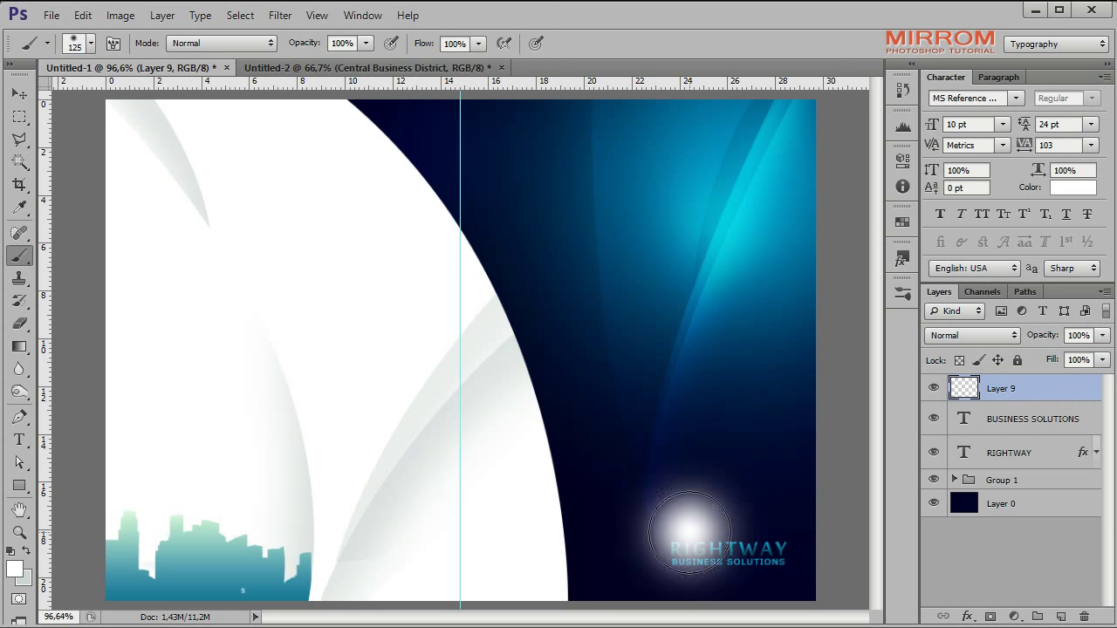
# Step: Blend the white glow layer as Overlay, shift it over RIGHTWAY, and show Untitled-2
pyautogui.press('v')
pyautogui.click(958, 339)
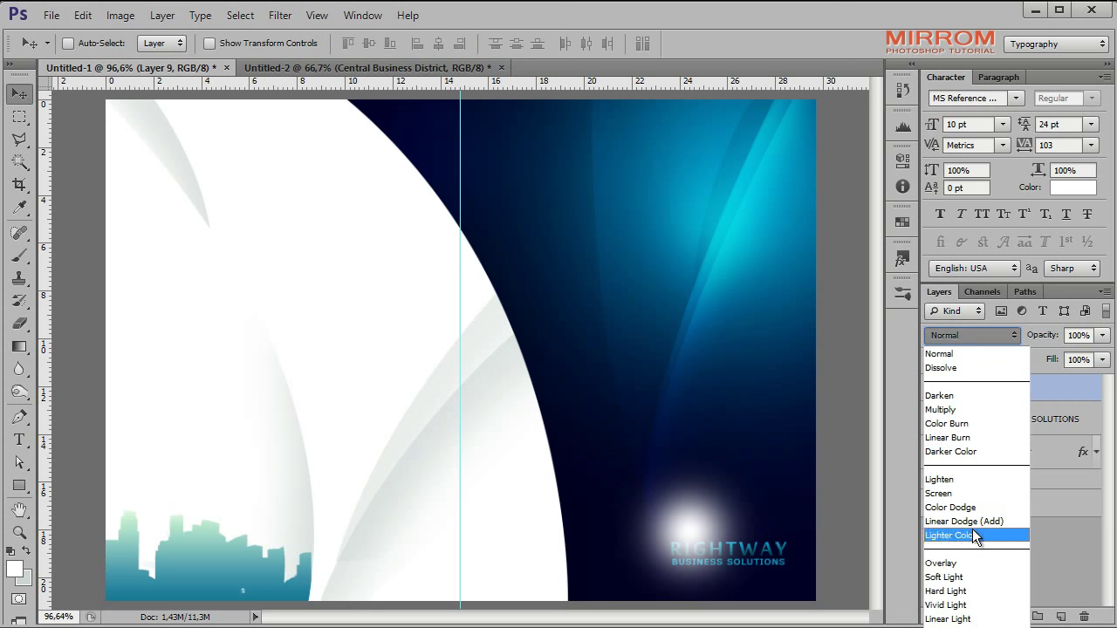
pyautogui.click(925, 554)
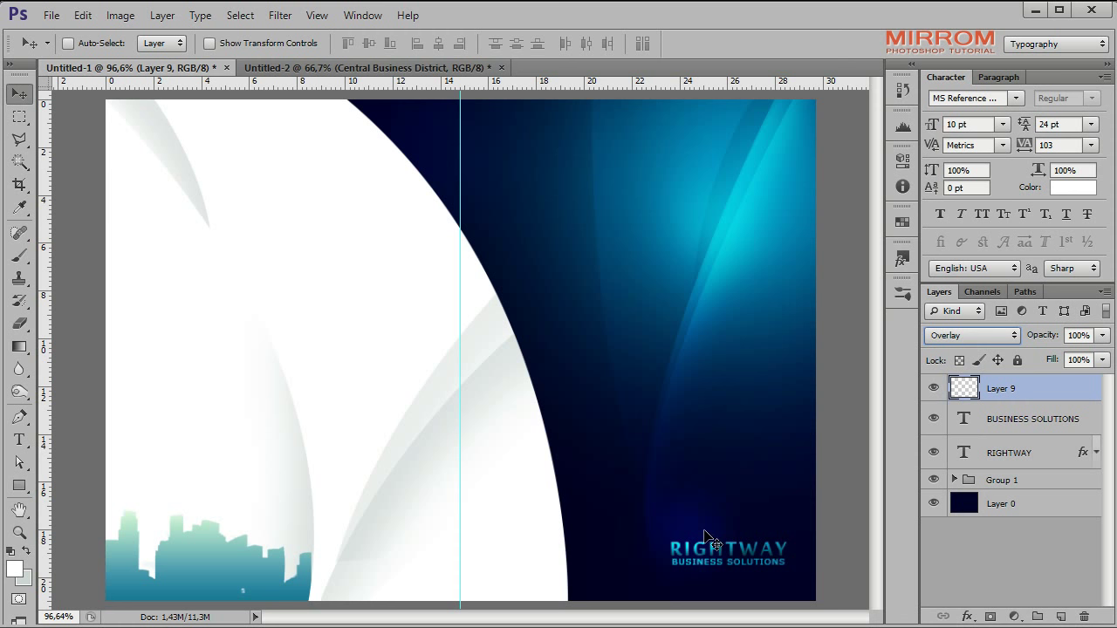
pyautogui.hotkey('shift', '-')
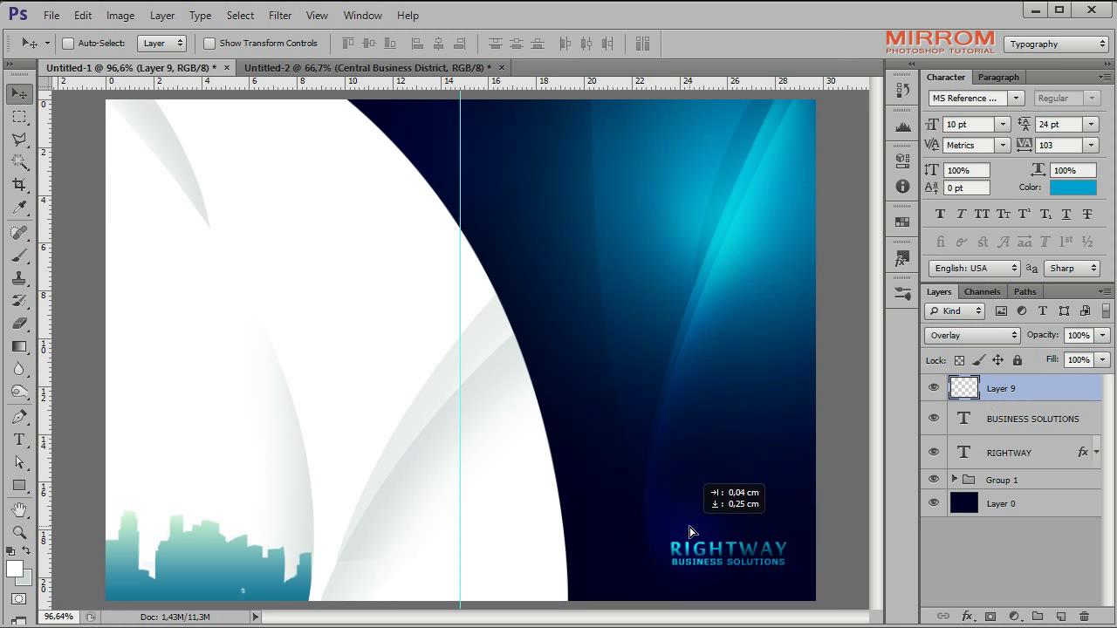
pyautogui.moveTo(759, 560); pyautogui.dragTo(750, 589)
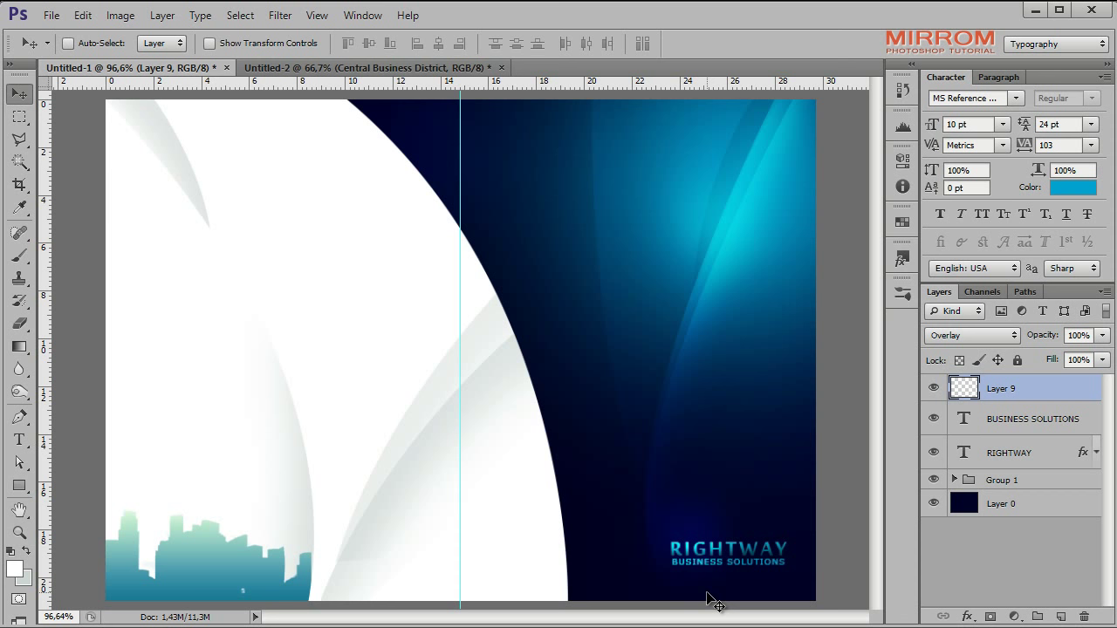
pyautogui.click(349, 68)
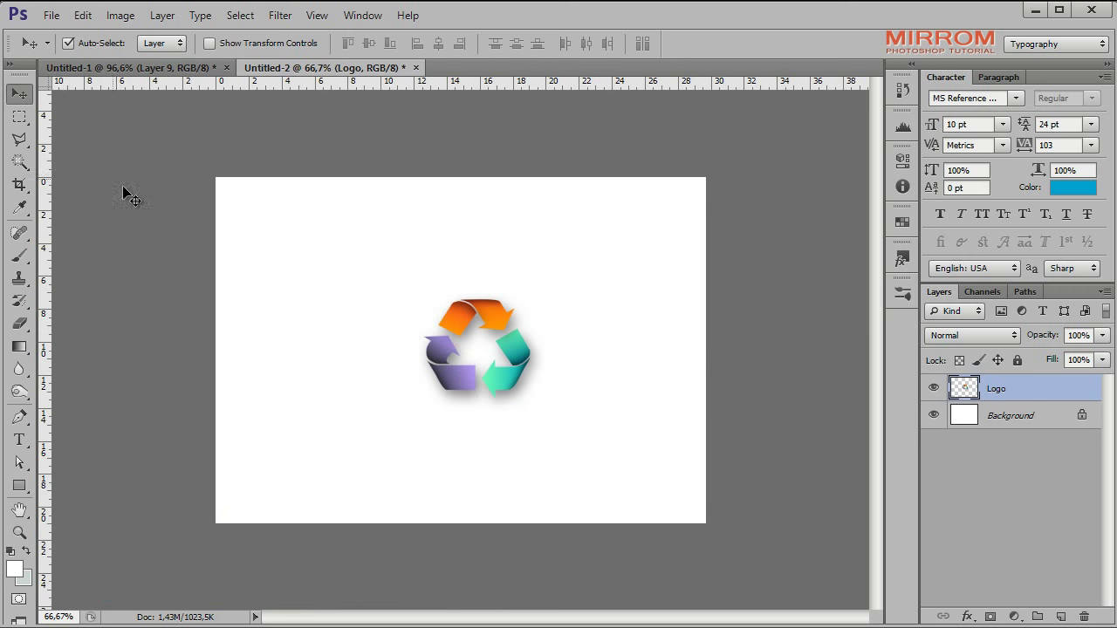
# Step: Bring the recycle logo into the brochure and shrink it to about 31% left of RIGHTWAY
pyautogui.click(75, 43)
pyautogui.moveTo(530, 372)
pyautogui.mouseDown()
pyautogui.moveTo(419, 358)
pyautogui.moveTo(668, 456)
pyautogui.moveTo(672, 506)
pyautogui.mouseUp()
pyautogui.hotkey('ctrl', 't')
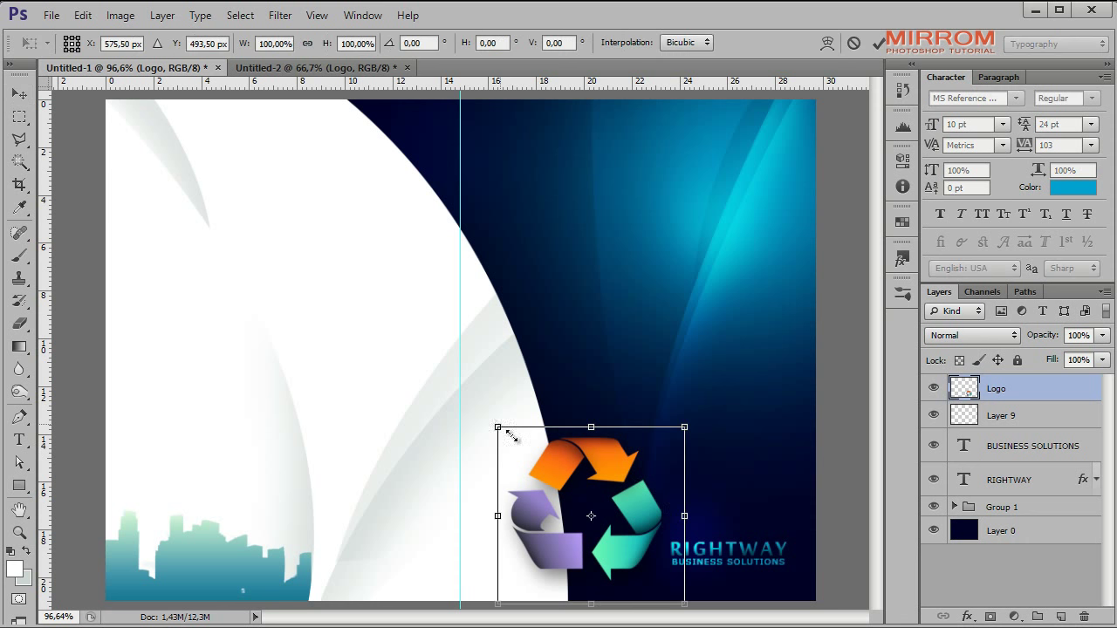
pyautogui.moveTo(510, 436); pyautogui.dragTo(628, 551)
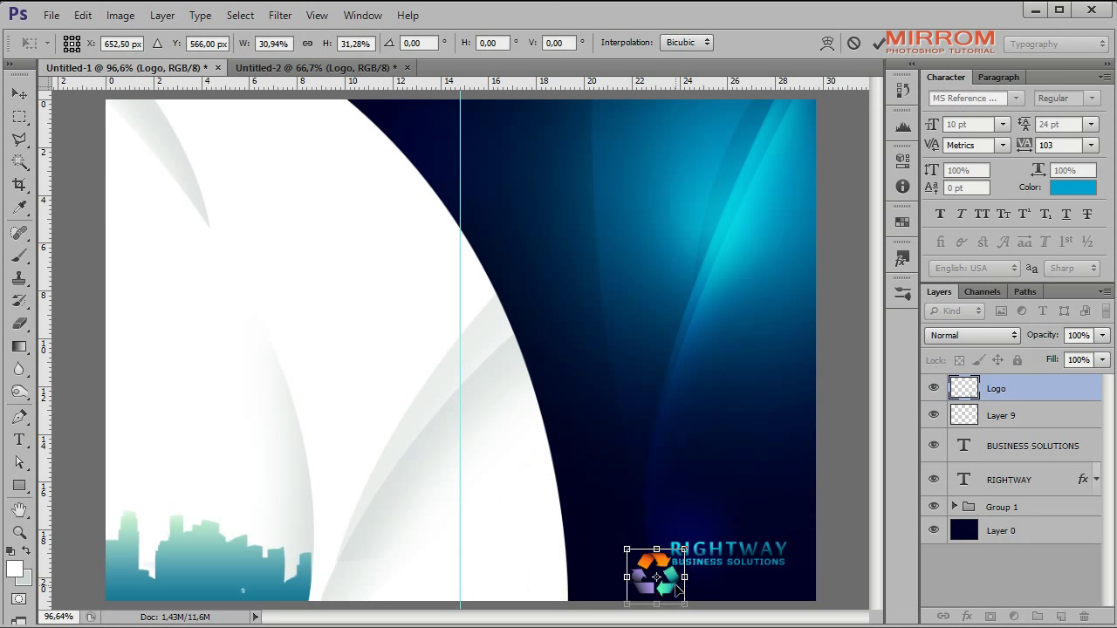
pyautogui.moveTo(677, 592); pyautogui.dragTo(661, 572)
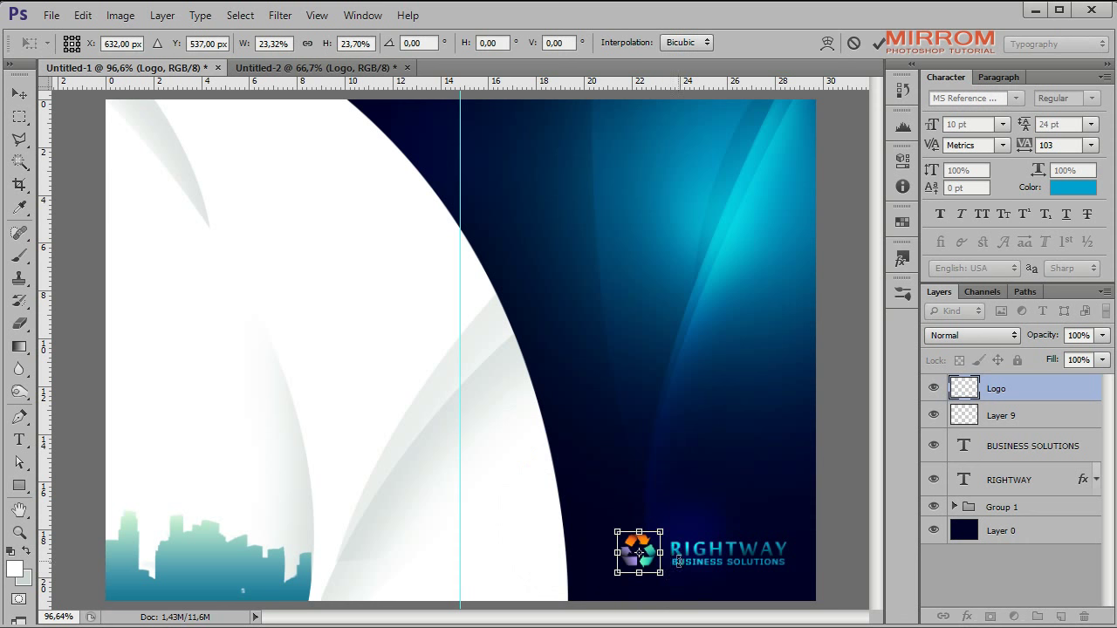
pyautogui.click(877, 42)
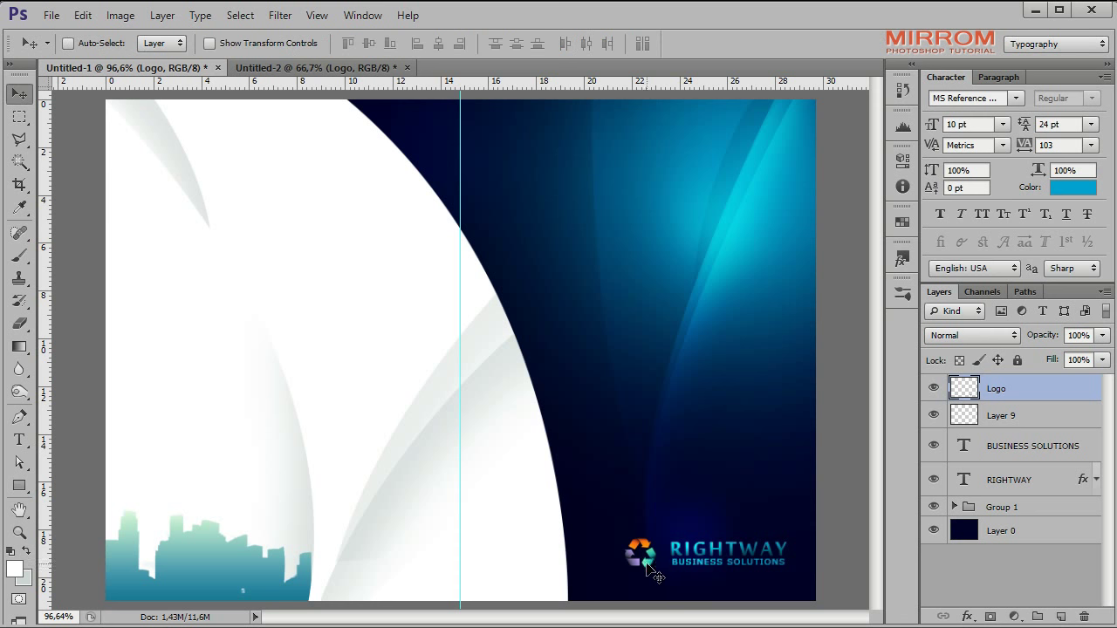
# Step: Fine-tune the recycle logo's size and position so it sits snugly beside RIGHTWAY
pyautogui.moveTo(648, 568); pyautogui.dragTo(656, 569)
pyautogui.press('Right')
pyautogui.press('Right')
pyautogui.press('Right')
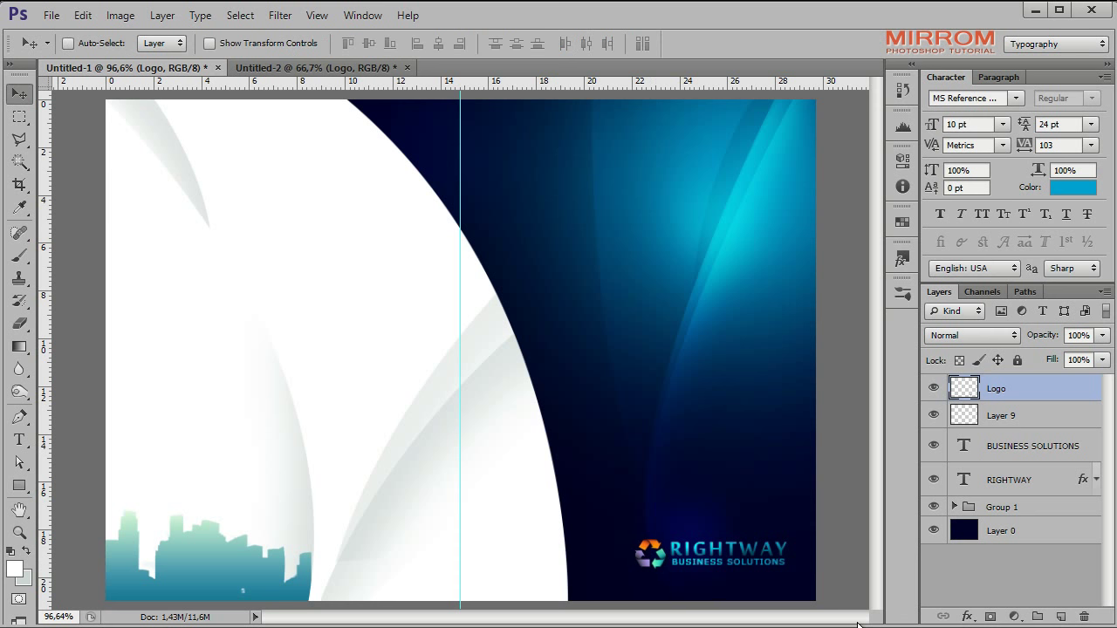
pyautogui.press('Left')
pyautogui.press('Left')
pyautogui.hotkey('ctrl', 't')
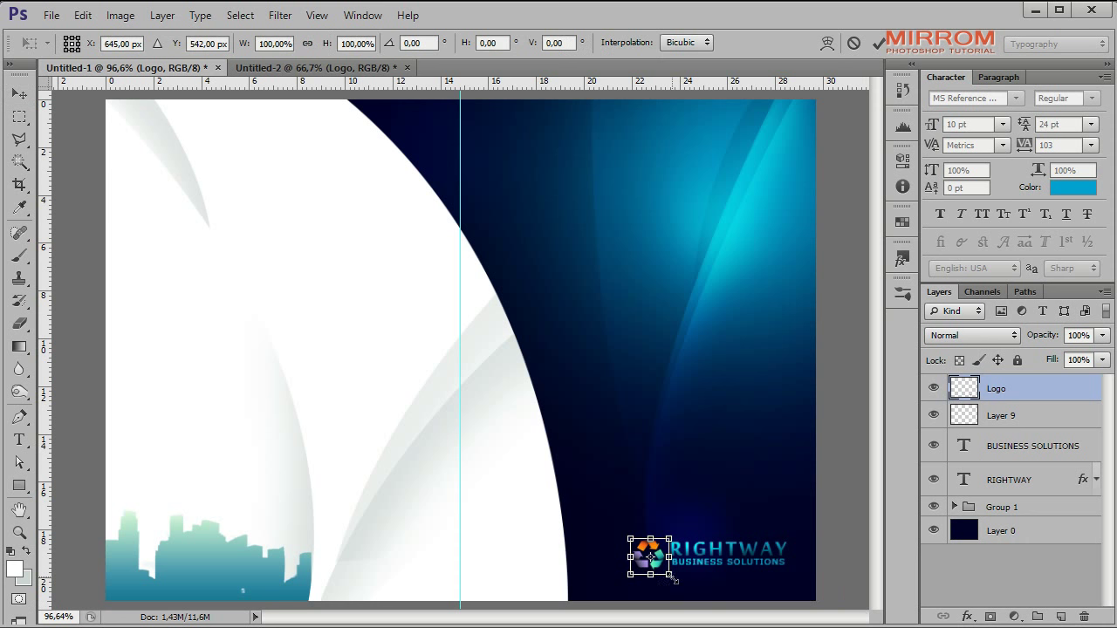
pyautogui.moveTo(673, 578); pyautogui.dragTo(669, 574)
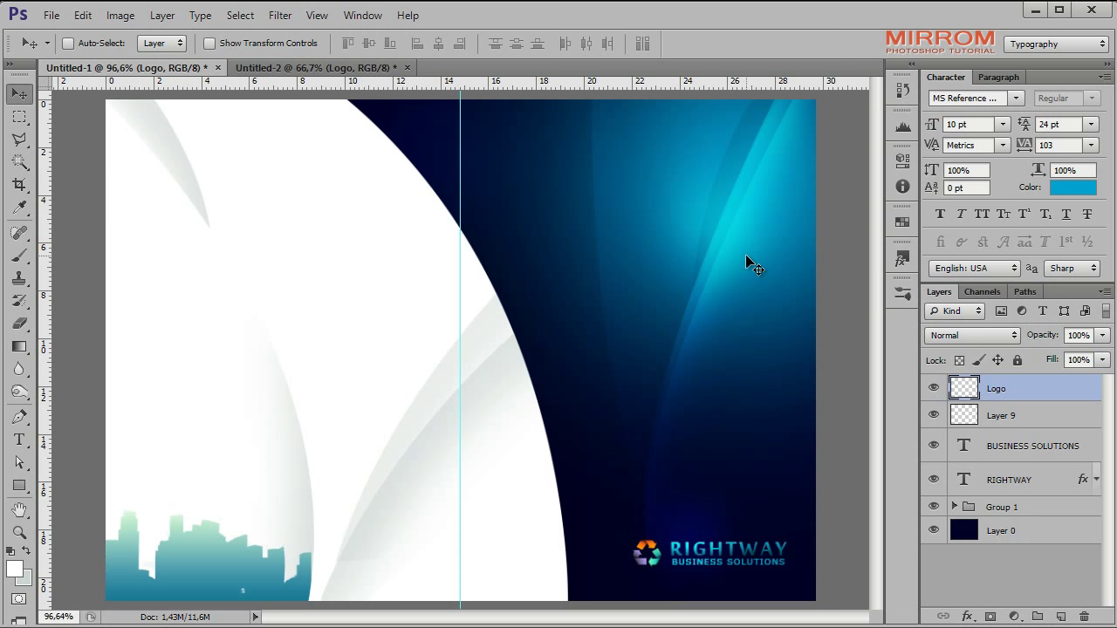
pyautogui.press('Right')
pyautogui.press('Right')
pyautogui.press('Right')
pyautogui.press('Down')
pyautogui.press('Down')
pyautogui.click(1020, 419)
# Step: Hide Layer 9 and duplicate the RIGHTWAY/BUSINESS SOLUTIONS wordmark onto the white panel's upper left
pyautogui.click(933, 416)
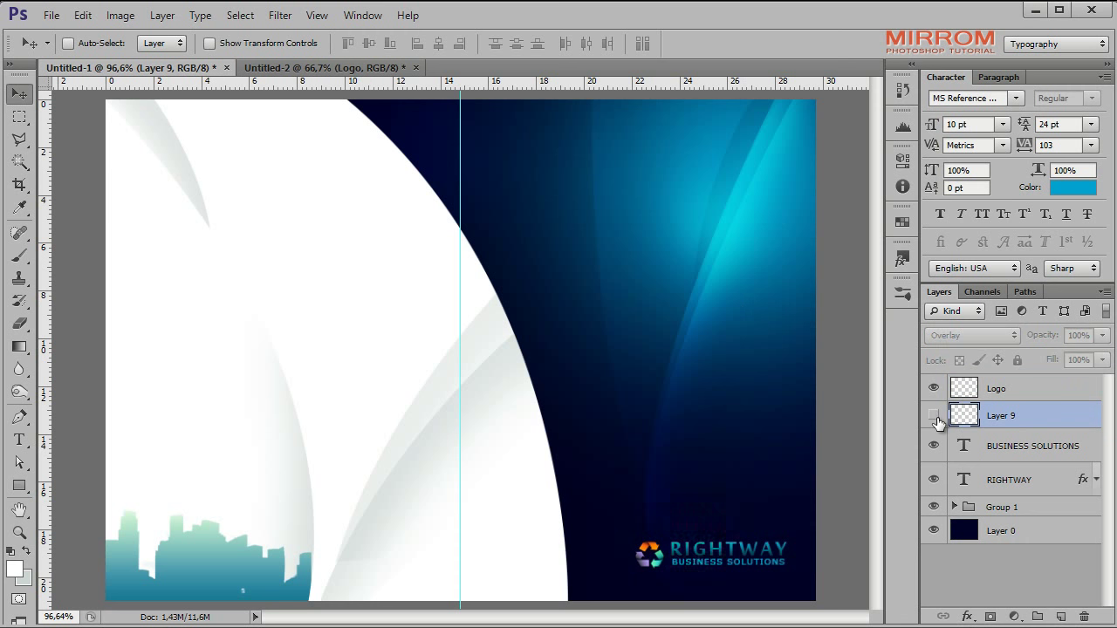
pyautogui.click(1034, 465)
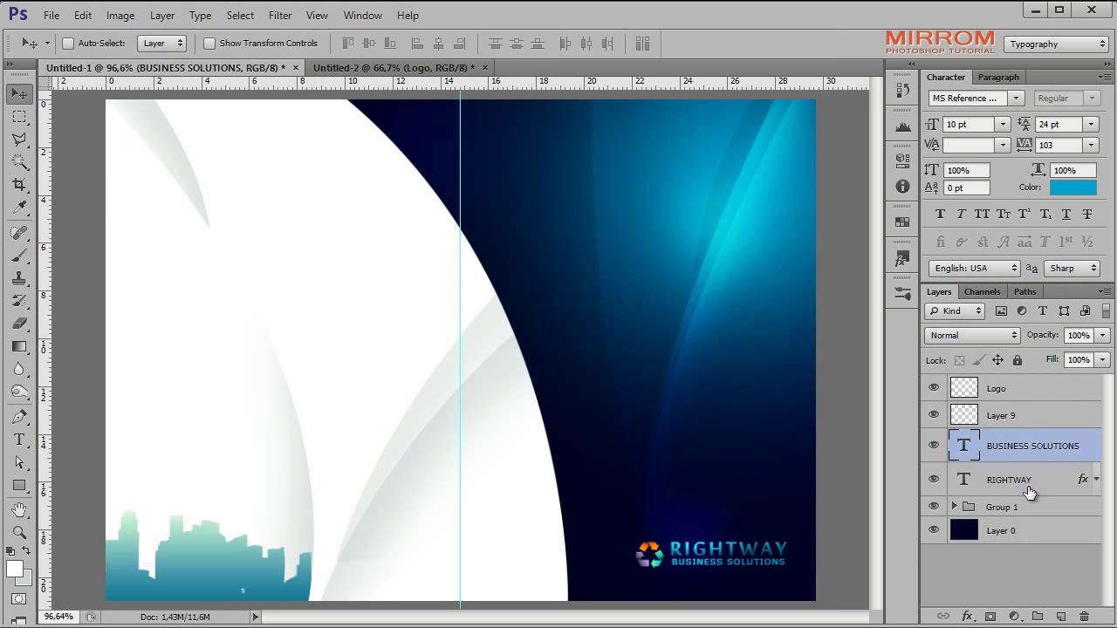
pyautogui.keyDown('shift'); pyautogui.click(1029, 491); pyautogui.keyUp('shift')
pyautogui.hotkey('ctrl', 'j')
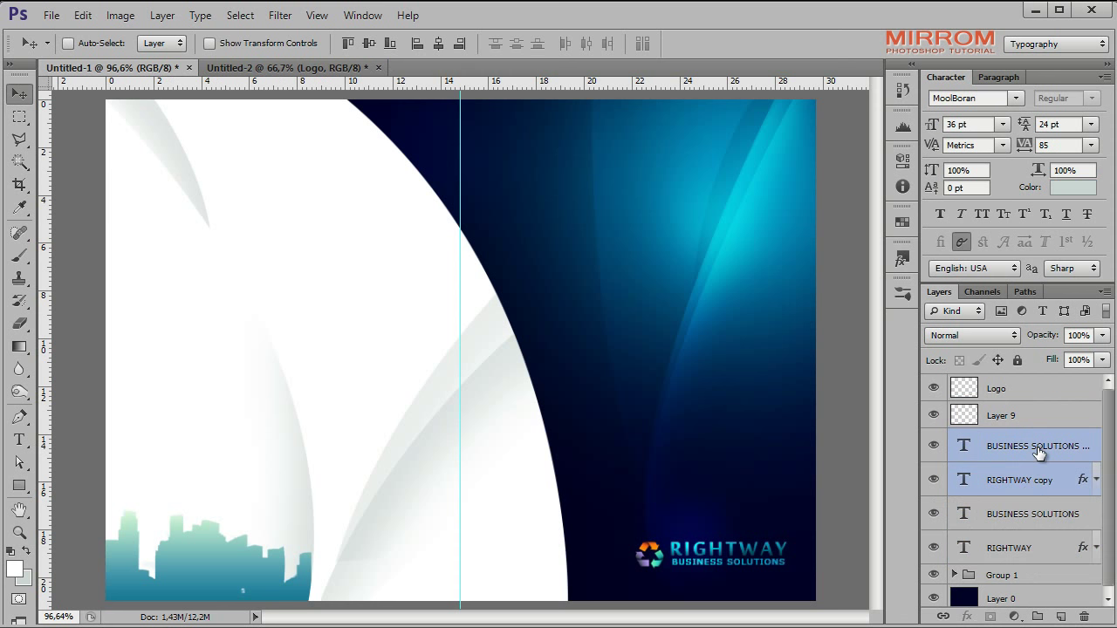
pyautogui.moveTo(1039, 449); pyautogui.dragTo(1030, 384)
pyautogui.moveTo(674, 538)
pyautogui.mouseDown()
pyautogui.moveTo(563, 440)
pyautogui.moveTo(343, 325)
pyautogui.mouseUp()
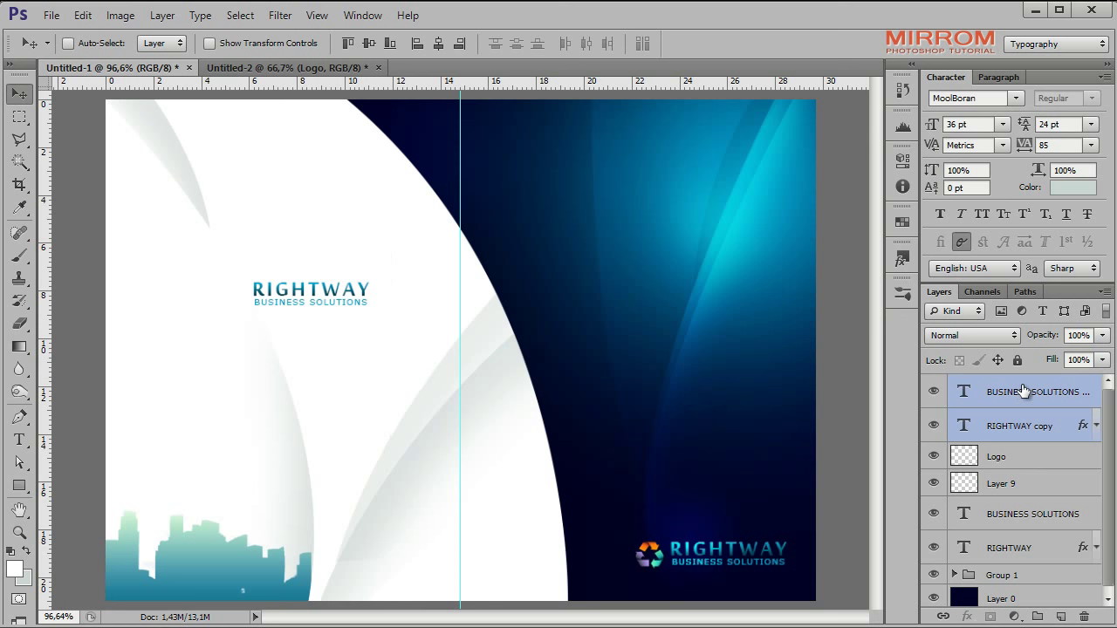
# Step: Bring the recycle logo from Untitled-2, shrink it to about 31%, and place it beside the copy
pyautogui.click(1024, 390)
pyautogui.click(419, 67)
pyautogui.moveTo(476, 353)
pyautogui.mouseDown()
pyautogui.moveTo(214, 74)
pyautogui.moveTo(331, 331)
pyautogui.mouseUp()
pyautogui.hotkey('ctrl', 't')
pyautogui.moveTo(361, 385); pyautogui.dragTo(251, 278)
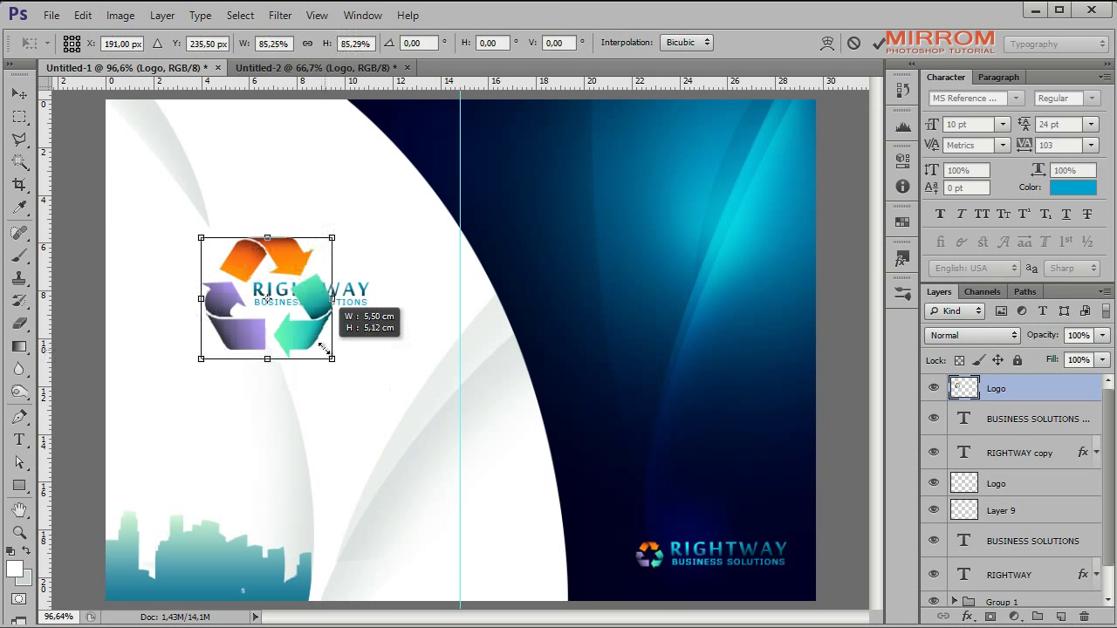
pyautogui.press('Return')
pyautogui.moveTo(225, 260)
pyautogui.mouseDown()
pyautogui.moveTo(226, 294)
pyautogui.moveTo(241, 306)
pyautogui.mouseUp()
# Step: Shrink the copied logo further and nudge it right toward the text
pyautogui.hotkey('ctrl', 't')
pyautogui.click(877, 45)
pyautogui.hotkey('ctrl', 't')
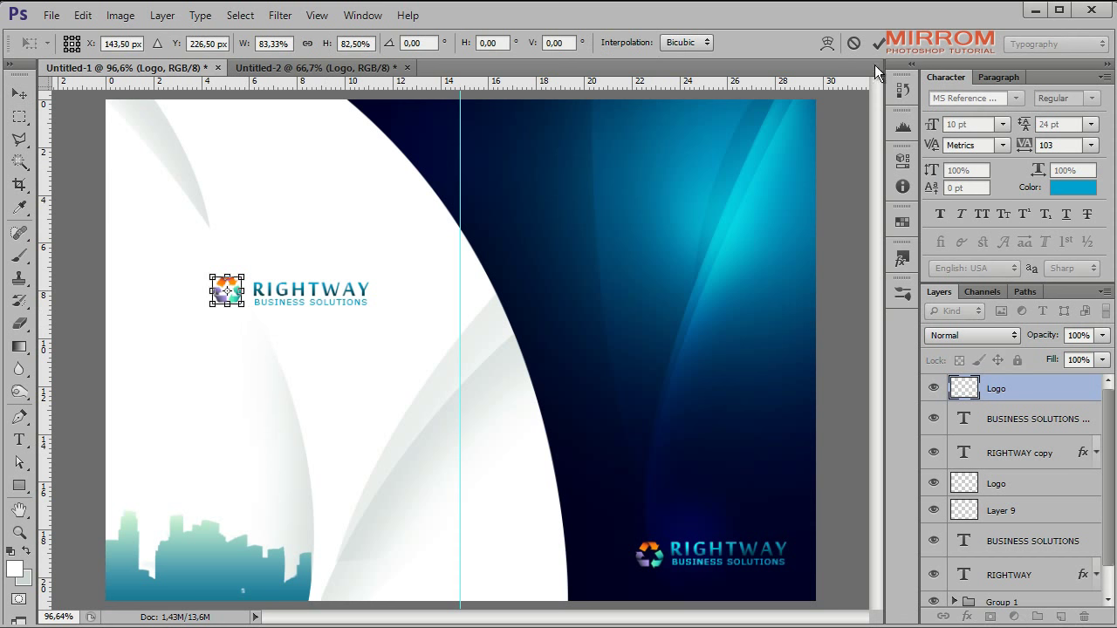
pyautogui.click(876, 44)
pyautogui.press('Right')
pyautogui.press('Right')
pyautogui.press('Right')
pyautogui.press('Right')
pyautogui.press('Right')
pyautogui.press('Right')
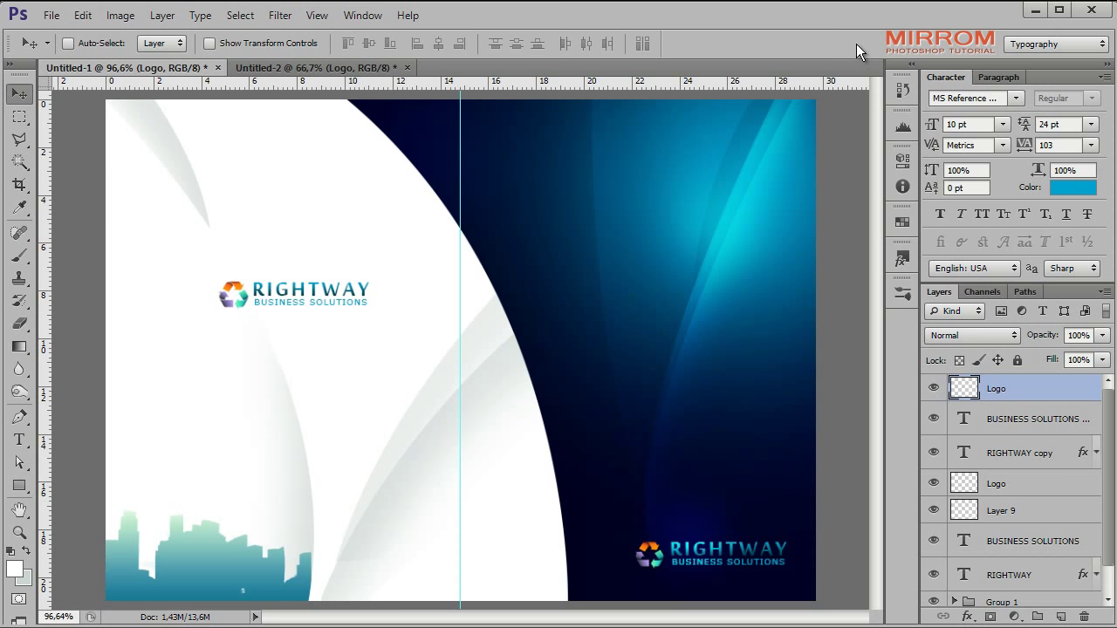
# Step: Nudge the logo and wordmark copy up and left, then select the layers down to RIGHTWAY
pyautogui.keyDown('shift'); pyautogui.click(1026, 454); pyautogui.keyUp('shift')
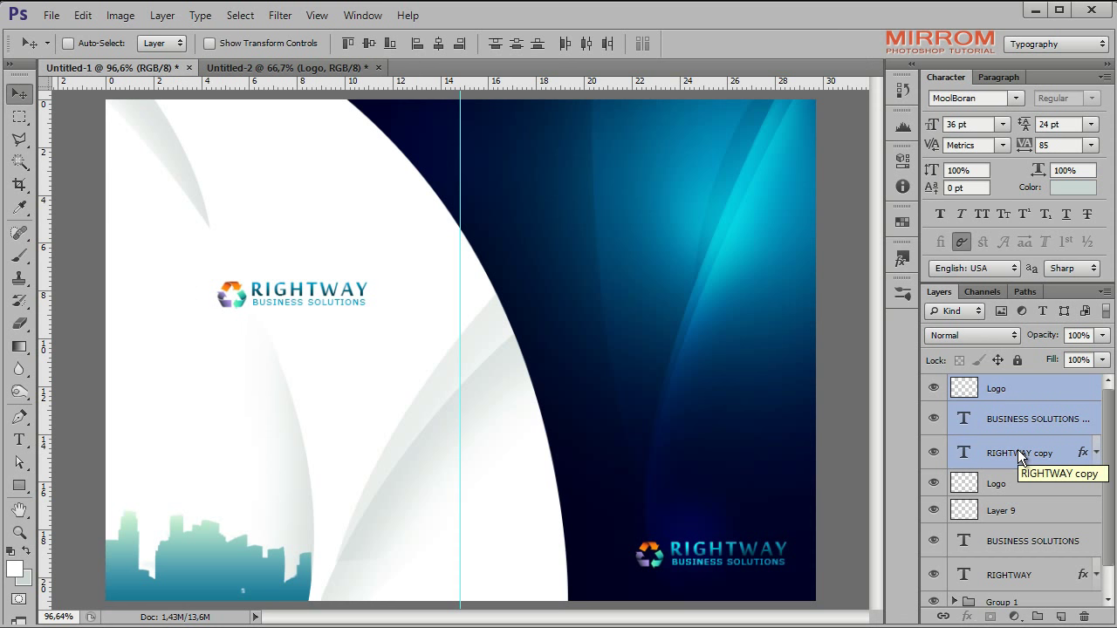
pyautogui.press('Left')
pyautogui.press('Left')
pyautogui.press('Left')
pyautogui.hotkey('shift', 'Up')
pyautogui.hotkey('shift', 'Up')
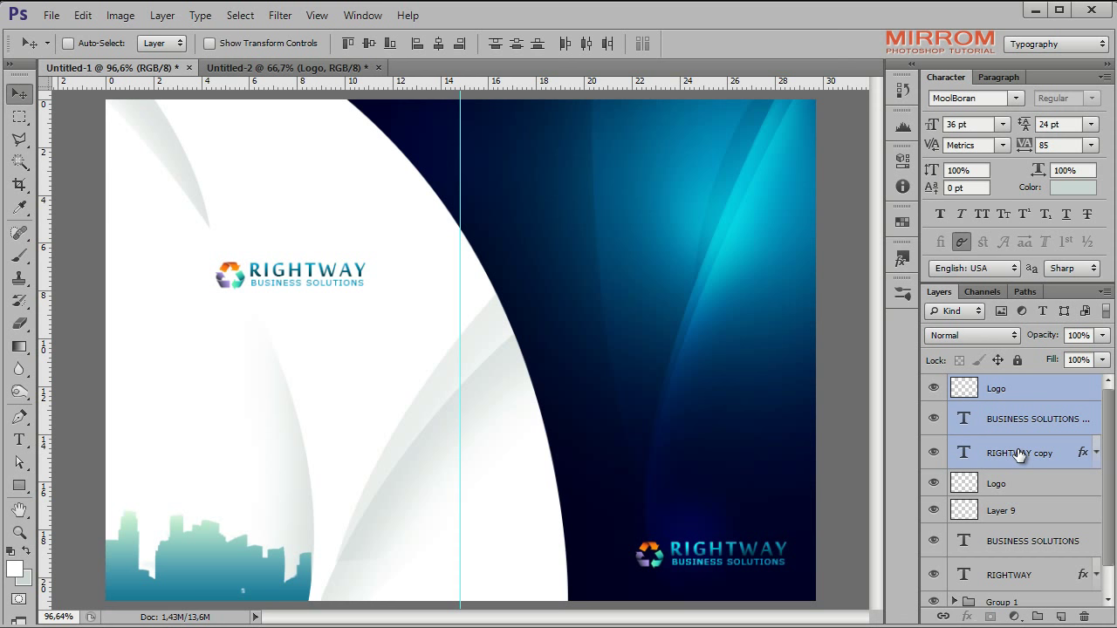
pyautogui.press('Left')
pyautogui.press('Left')
pyautogui.press('Left')
pyautogui.press('Left')
pyautogui.press('Left')
pyautogui.press('Left')
pyautogui.press('Left')
pyautogui.press('Left')
pyautogui.press('Left')
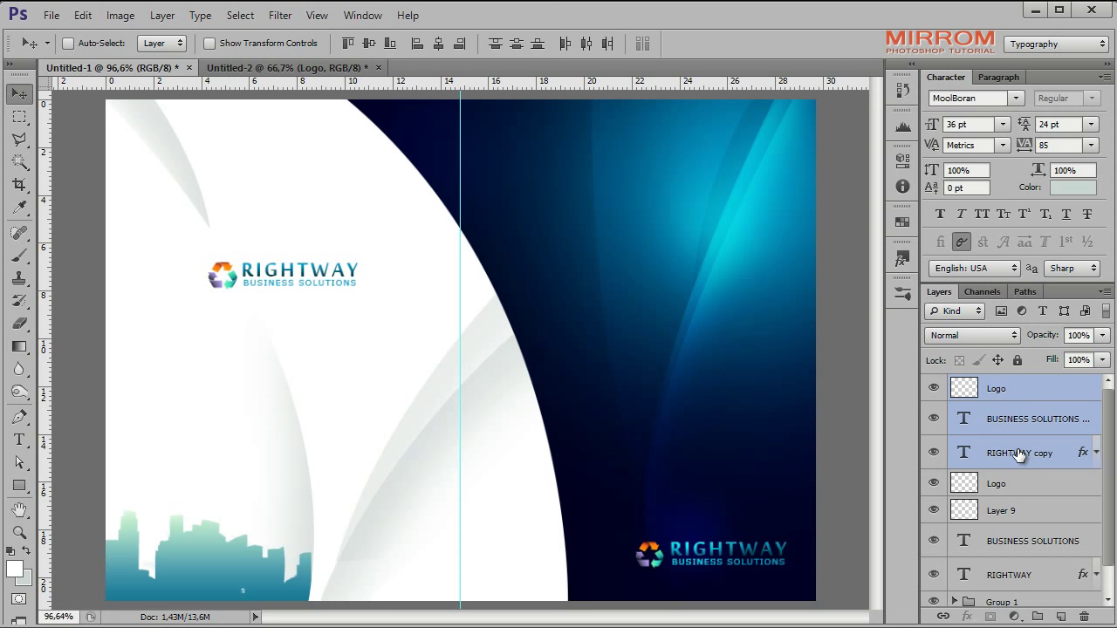
pyautogui.click(1049, 392)
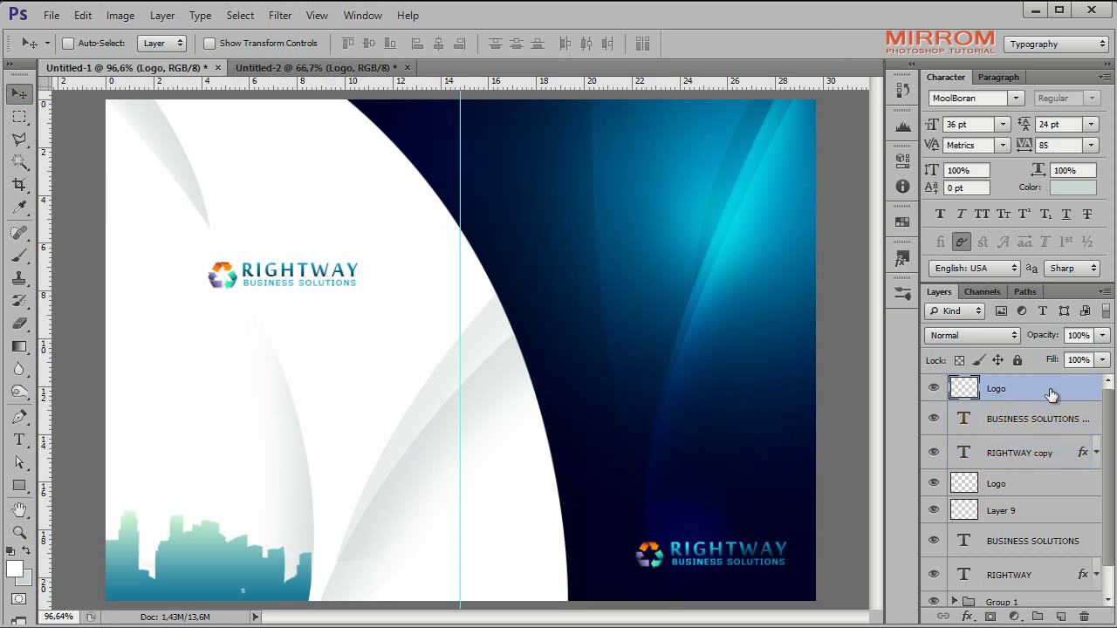
pyautogui.scroll(-1, 1014, 519)
pyautogui.keyDown('shift'); pyautogui.click(1015, 550); pyautogui.keyUp('shift')
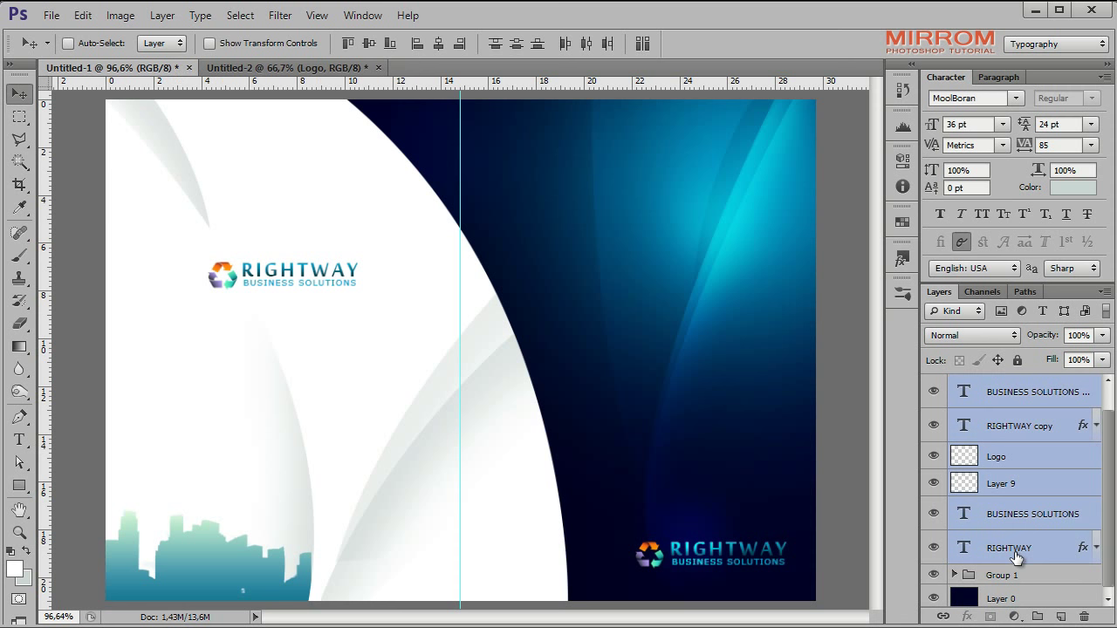
# Step: Group the left-panel layers into Group 2 and add a CONTACT US heading aligned to a new guide
pyautogui.hotkey('ctrl', 'g')
pyautogui.click(19, 440)
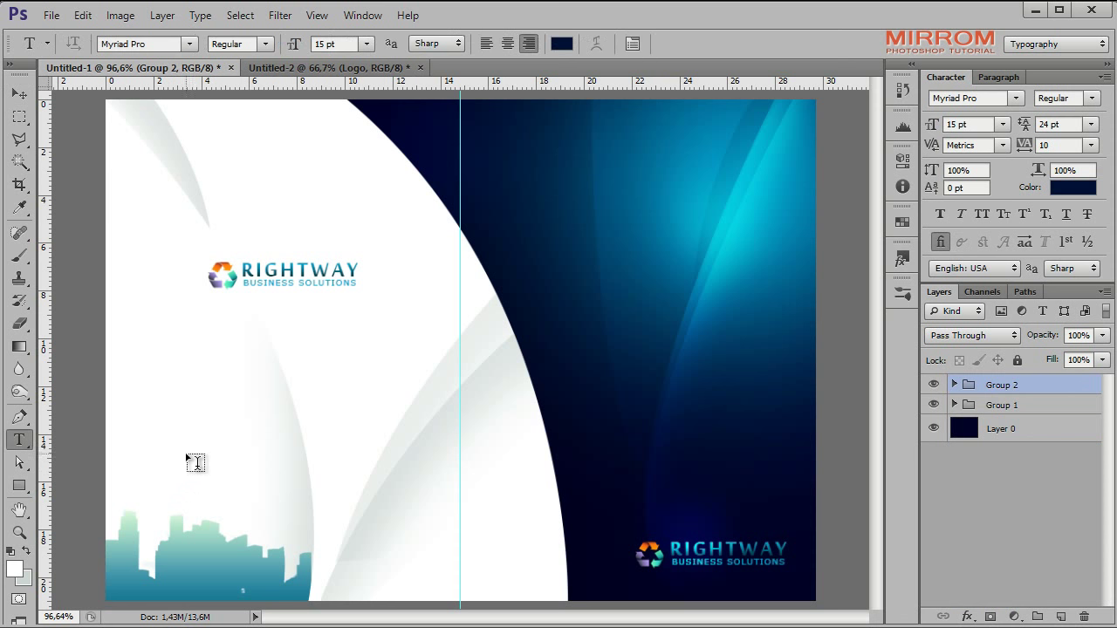
pyautogui.click(165, 390)
pyautogui.write('CONTACT')
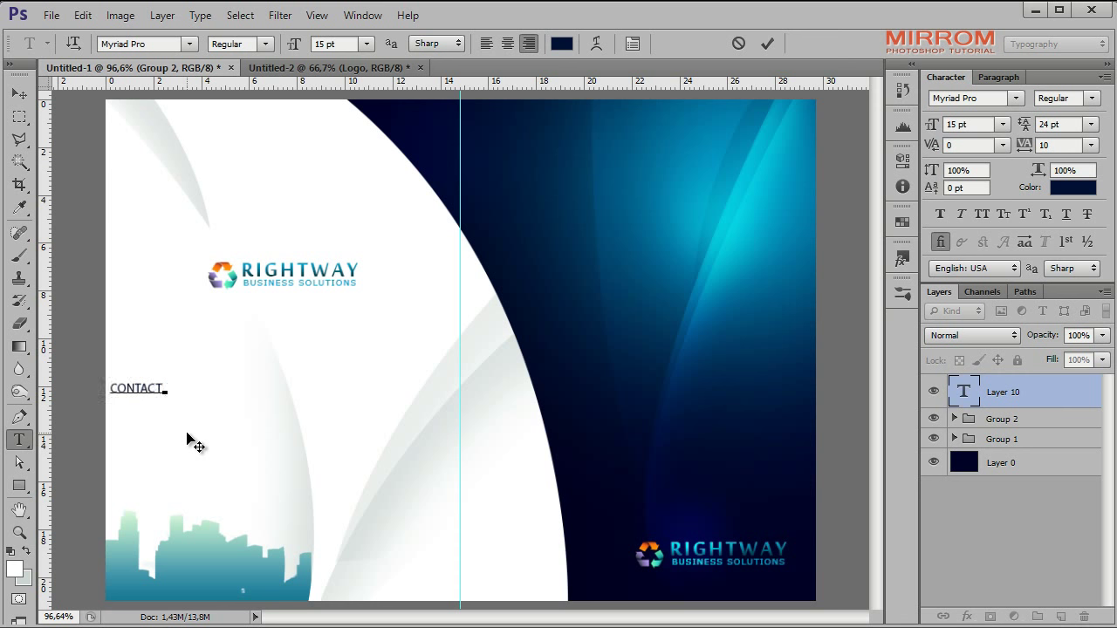
pyautogui.write('US')
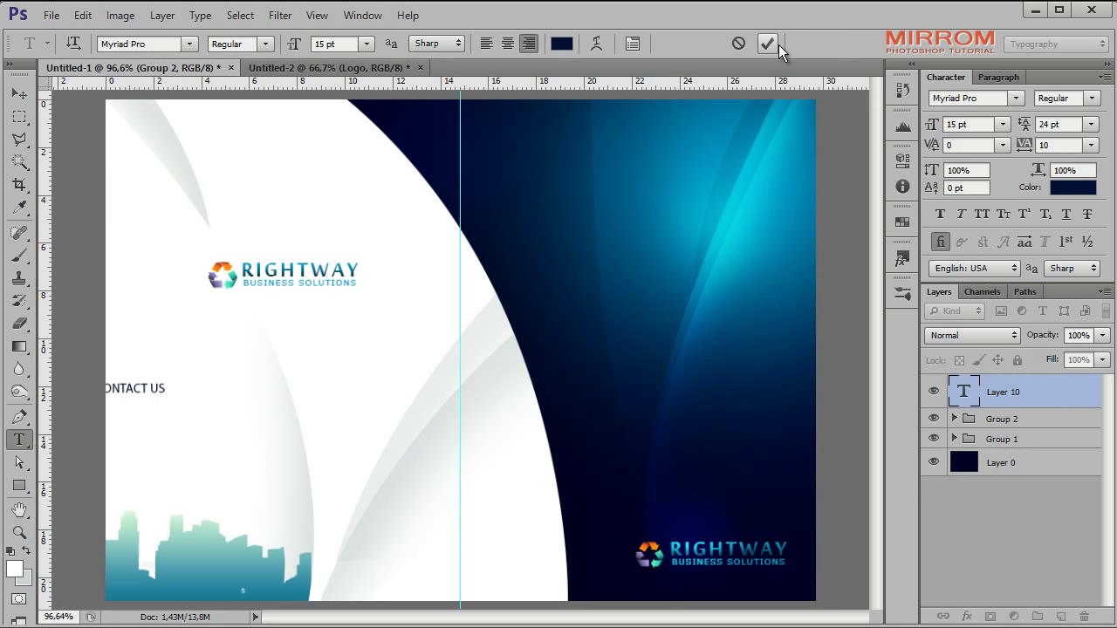
pyautogui.click(775, 44)
pyautogui.press('v')
pyautogui.moveTo(174, 410); pyautogui.dragTo(216, 397)
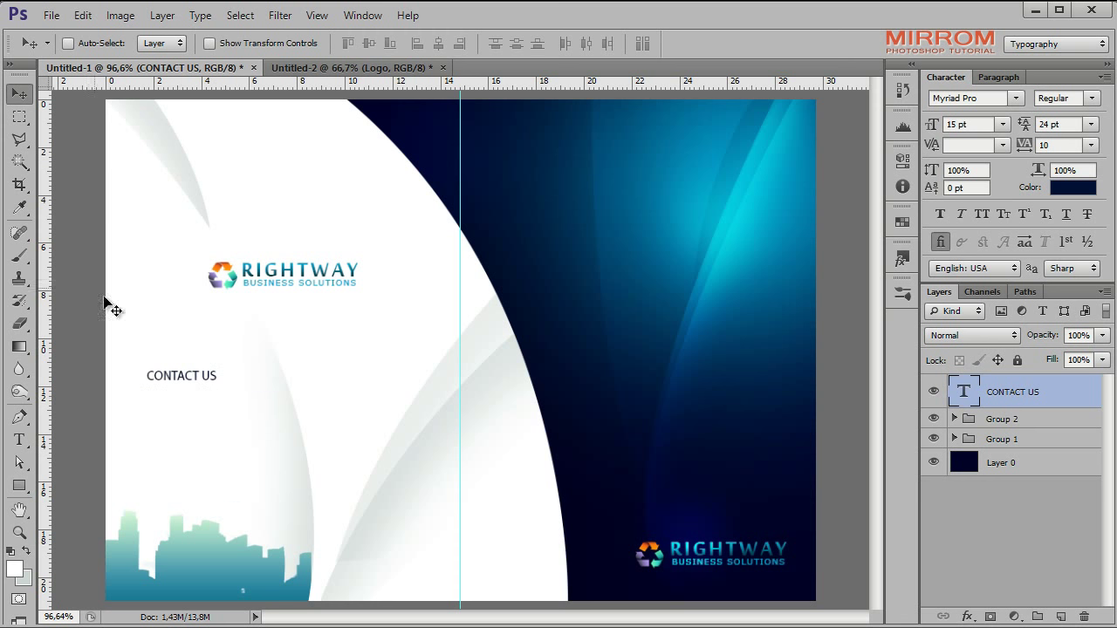
pyautogui.moveTo(48, 186); pyautogui.dragTo(127, 228)
pyautogui.moveTo(185, 378)
pyautogui.mouseDown()
pyautogui.moveTo(173, 410)
pyautogui.moveTo(157, 414)
pyautogui.moveTo(280, 515)
pyautogui.mouseUp()
# Step: Paste the contact details text block and set it to 11 pt with tracking 25
pyautogui.click(1012, 419)
pyautogui.press('t')
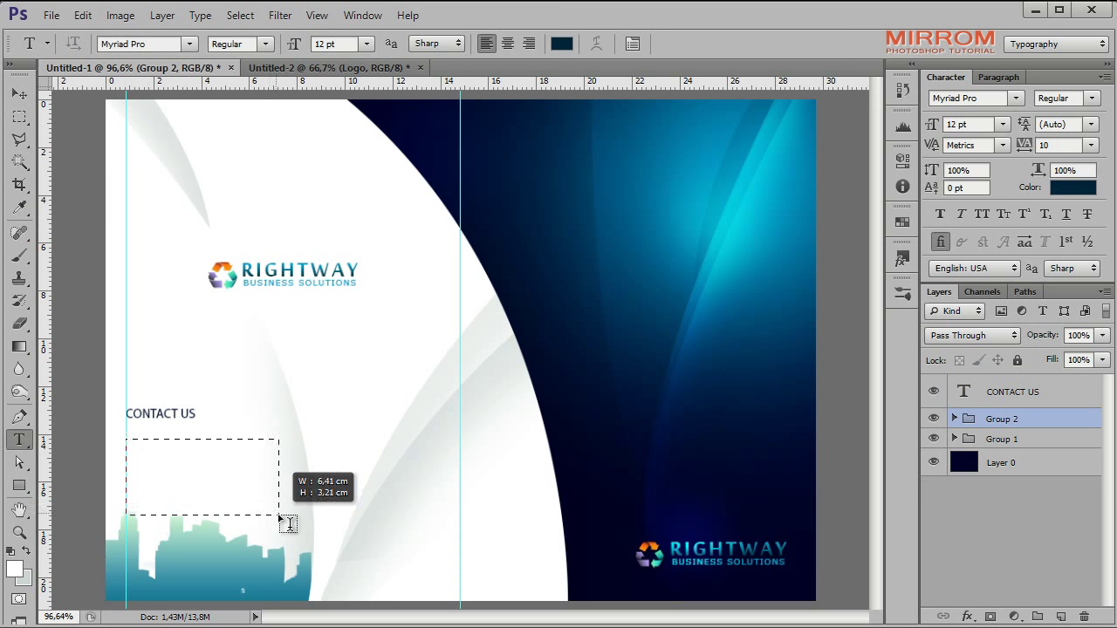
pyautogui.hotkey('ctrl', 'v')
pyautogui.click(766, 43)
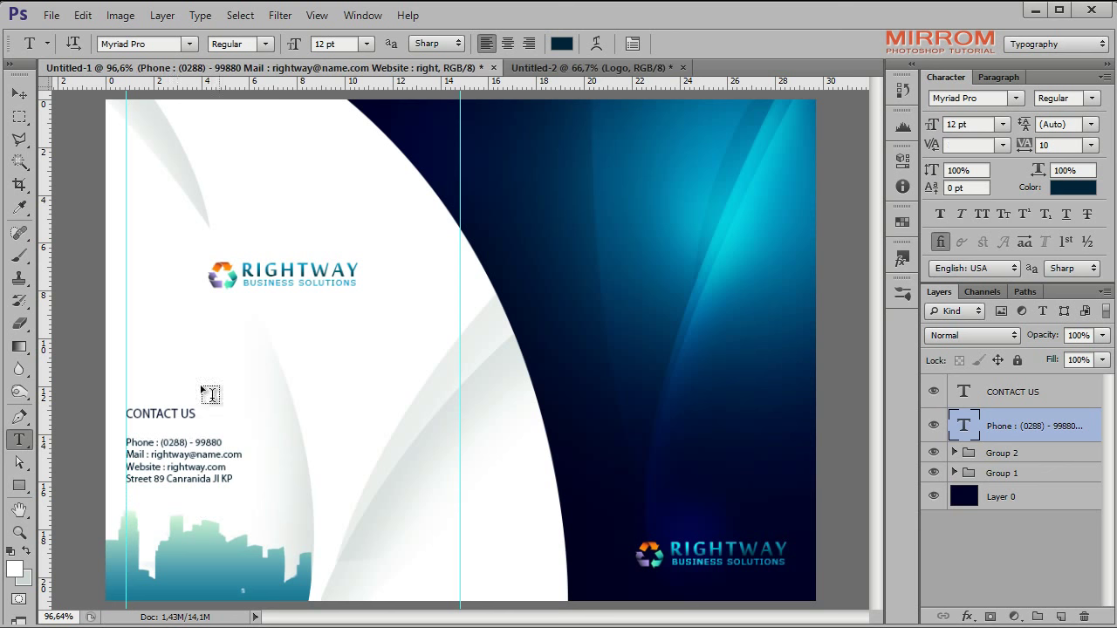
pyautogui.press('v')
pyautogui.click(1002, 124)
pyautogui.click(982, 247)
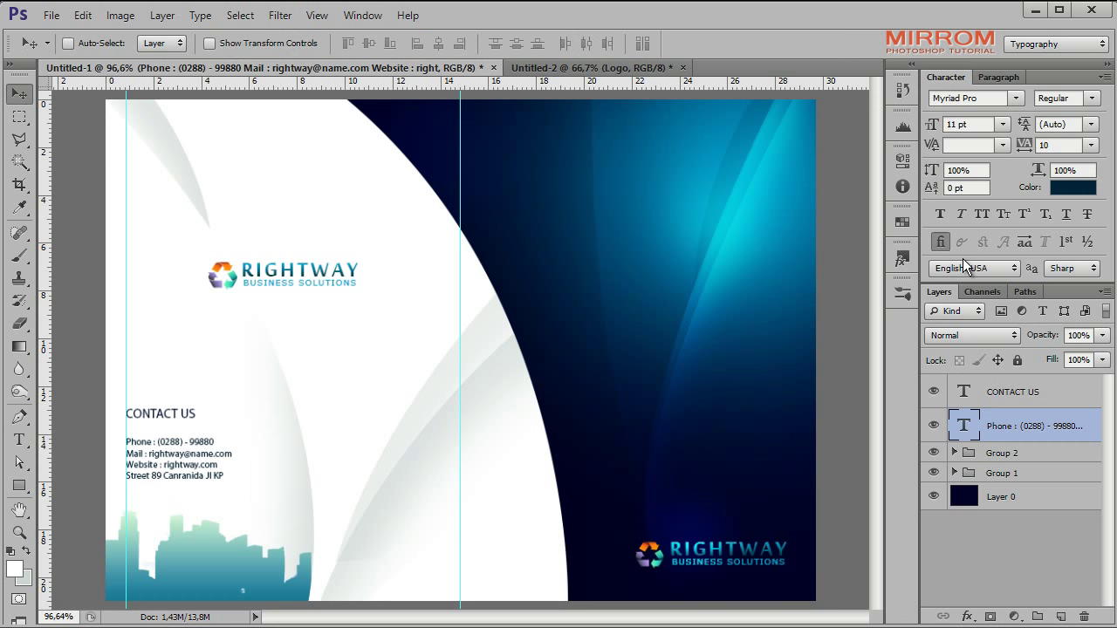
pyautogui.click(1089, 147)
pyautogui.click(1075, 353)
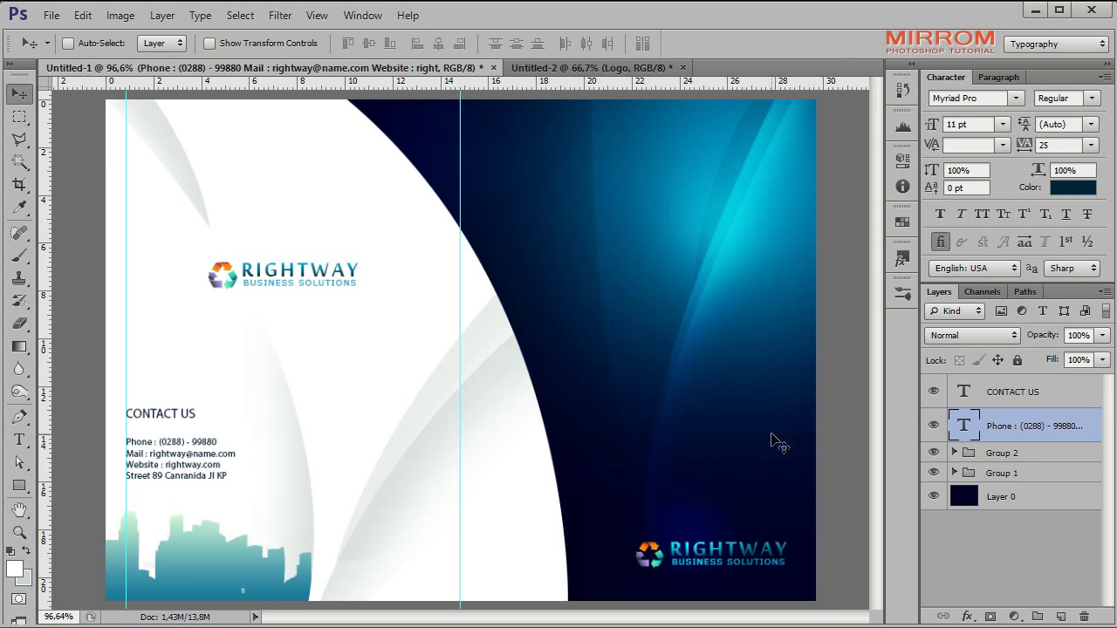
# Step: Nudge CONTACT US down and colour the contact details dark blue 004066
pyautogui.click(995, 397)
pyautogui.hotkey('shift', 'Down')
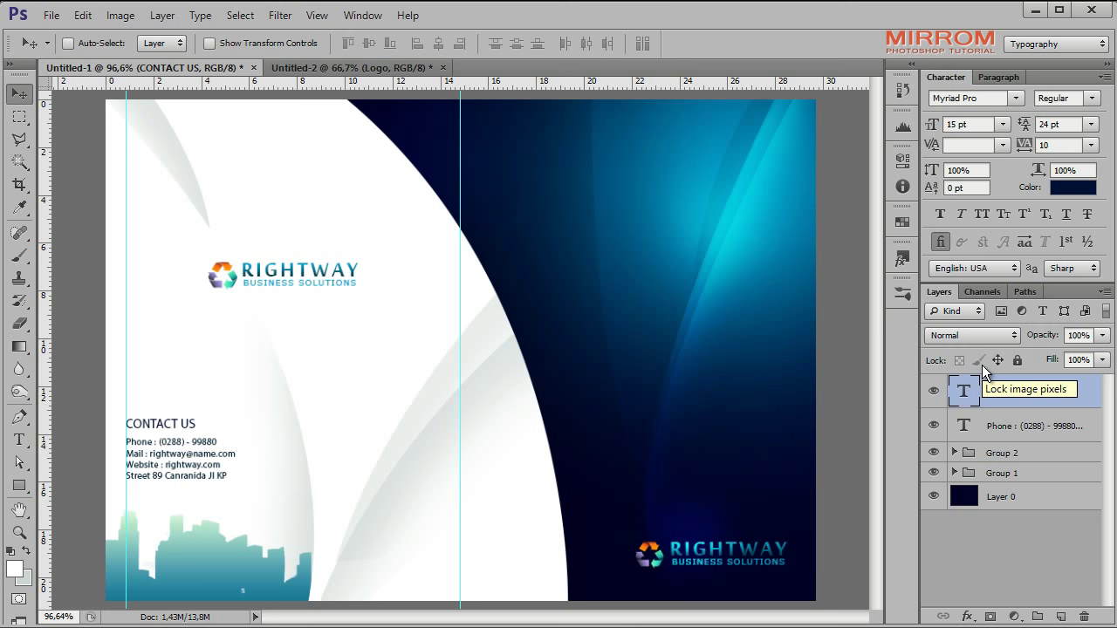
pyautogui.click(1006, 432)
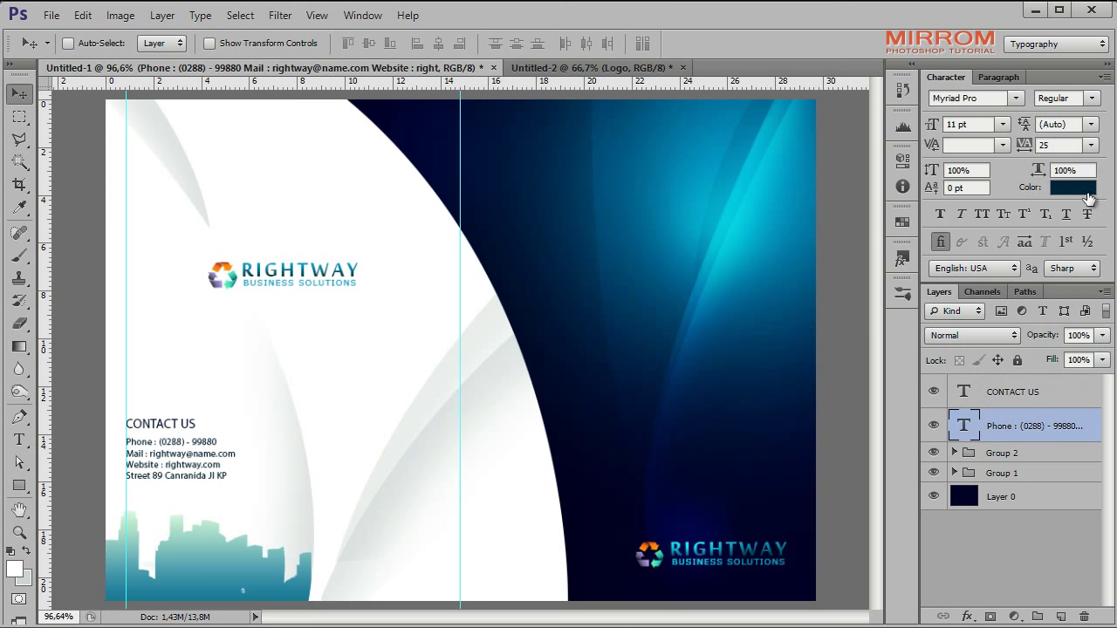
pyautogui.click(1072, 188)
pyautogui.moveTo(498, 367); pyautogui.dragTo(516, 350)
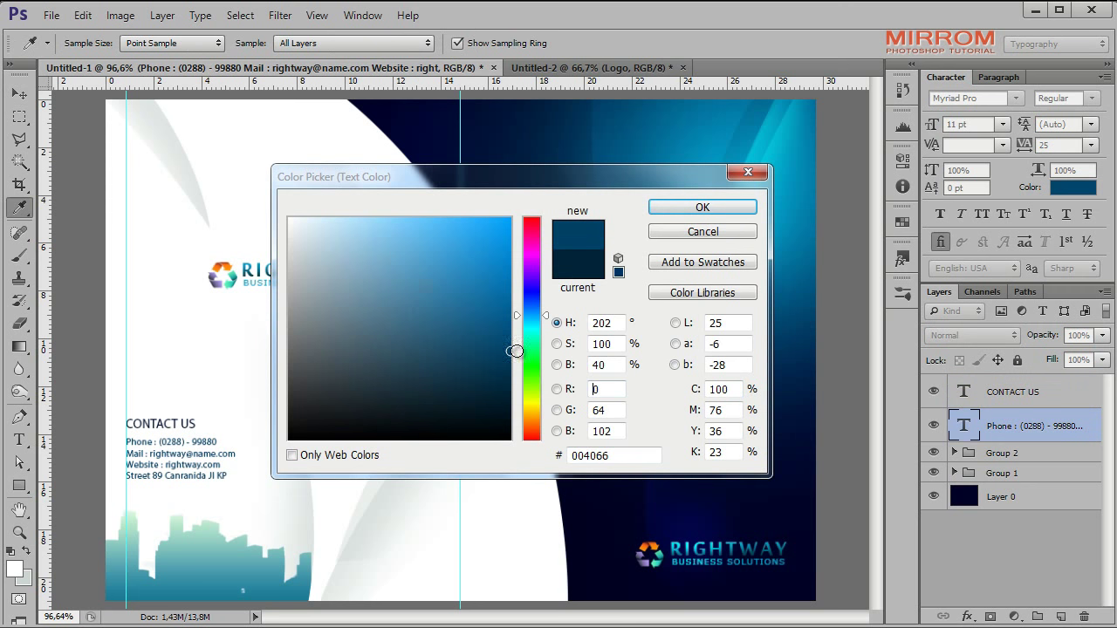
pyautogui.click(702, 207)
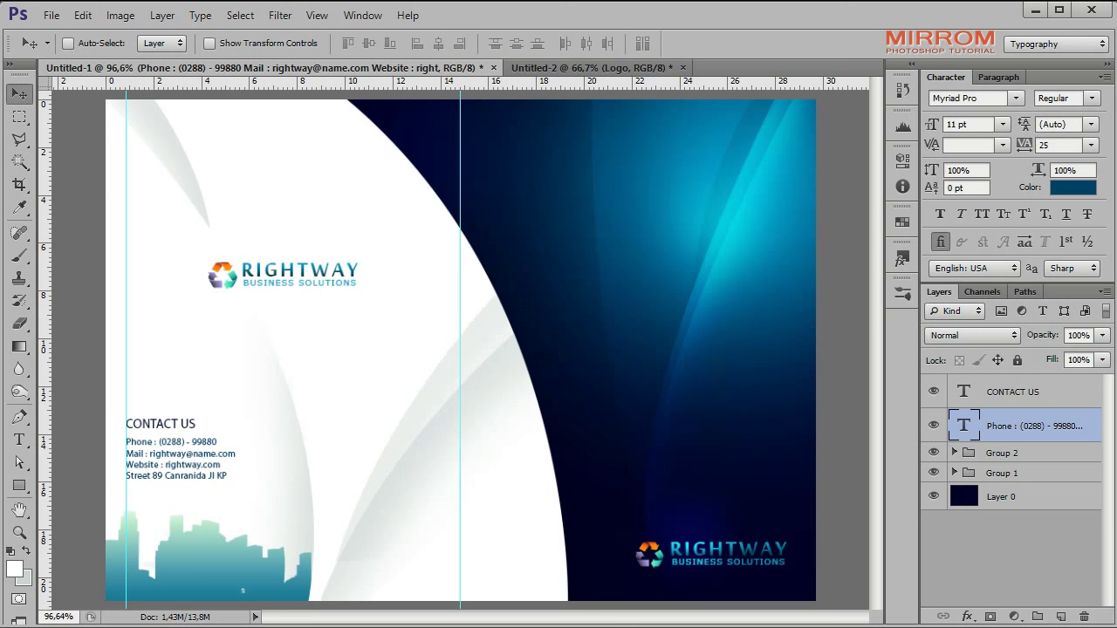
# Step: Move the heading and contact details down together, then start a new text line near the bottom centre
pyautogui.click(1005, 394)
pyautogui.keyDown('shift'); pyautogui.click(1008, 437); pyautogui.keyUp('shift')
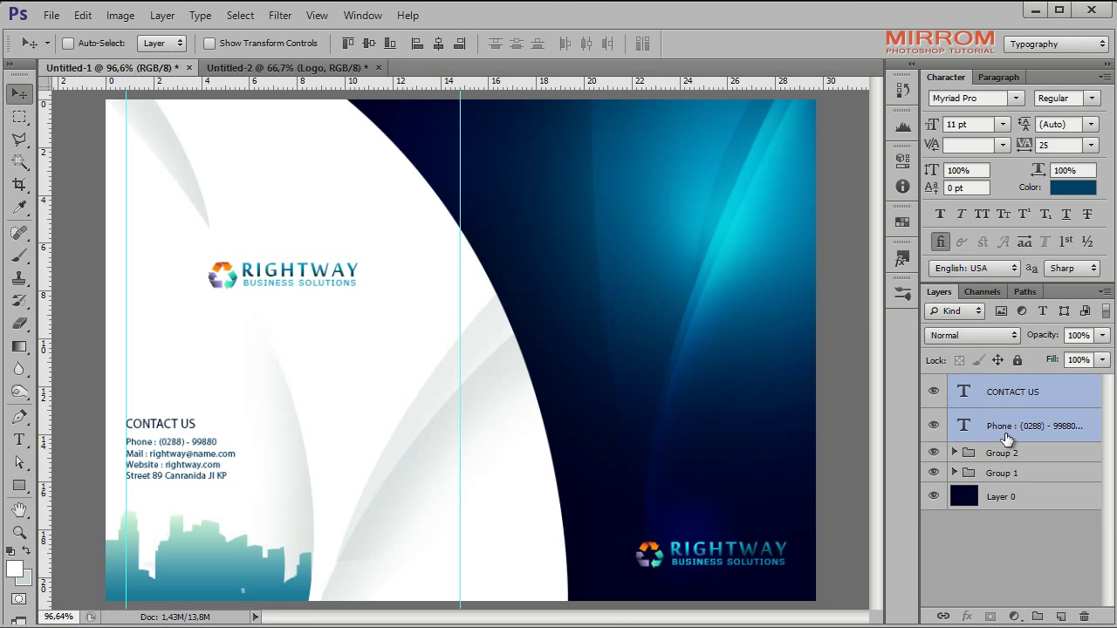
pyautogui.hotkey('shift', 'Down')
pyautogui.hotkey('shift', 'Down')
pyautogui.click(1003, 454)
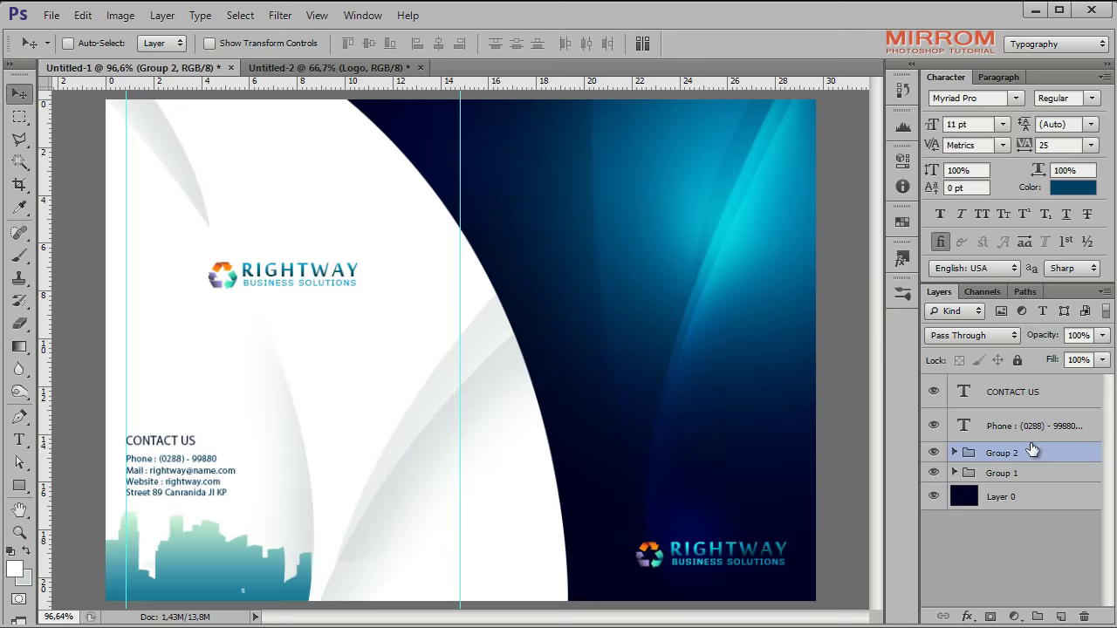
pyautogui.press('t')
pyautogui.click(343, 535)
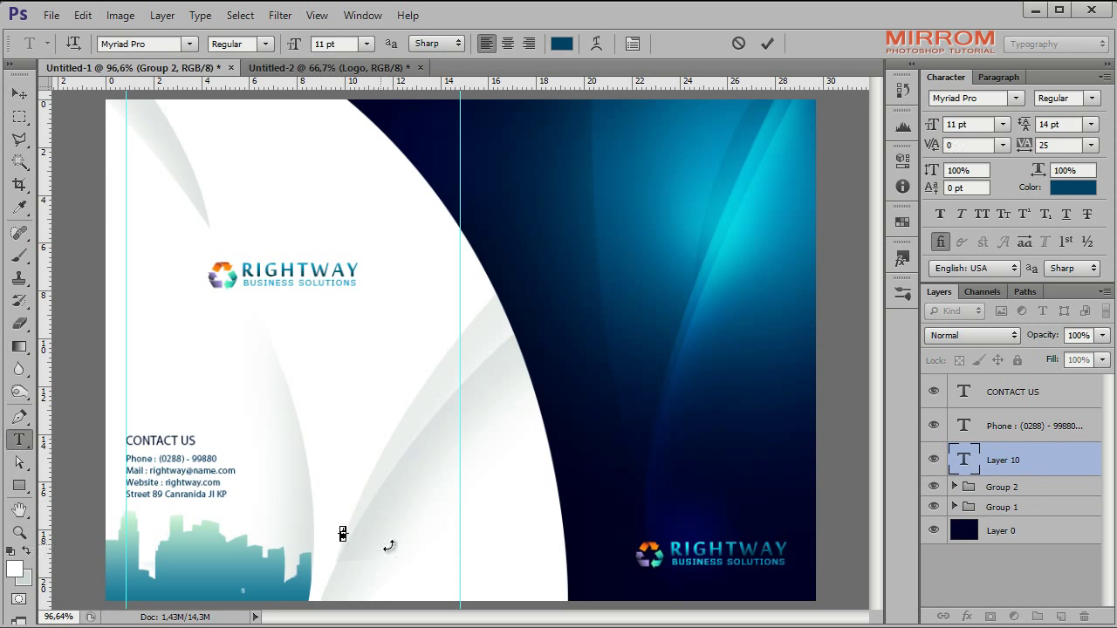
# Step: Commit the SOLUTIONS FOR YOUR line, shift it right, and set it to 12 pt
pyautogui.write('SOLUTIONS FOR YOUR')
pyautogui.click(19, 93)
pyautogui.moveTo(294, 528)
pyautogui.mouseDown()
pyautogui.moveTo(588, 534)
pyautogui.moveTo(455, 556)
pyautogui.moveTo(457, 577)
pyautogui.mouseUp()
pyautogui.click(1003, 124)
pyautogui.click(973, 290)
pyautogui.click(1002, 124)
pyautogui.click(993, 265)
# Step: Add a BUSINESS text line and move it under SOLUTIONS FOR YOUR
pyautogui.press('t')
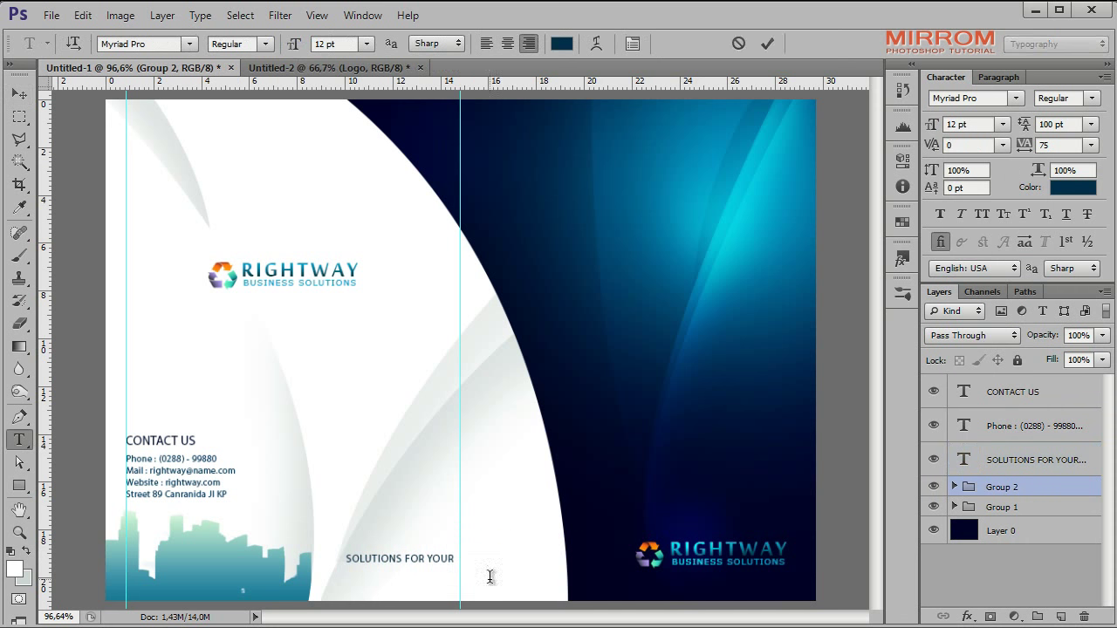
pyautogui.click(490, 577)
pyautogui.write('BUSINESS')
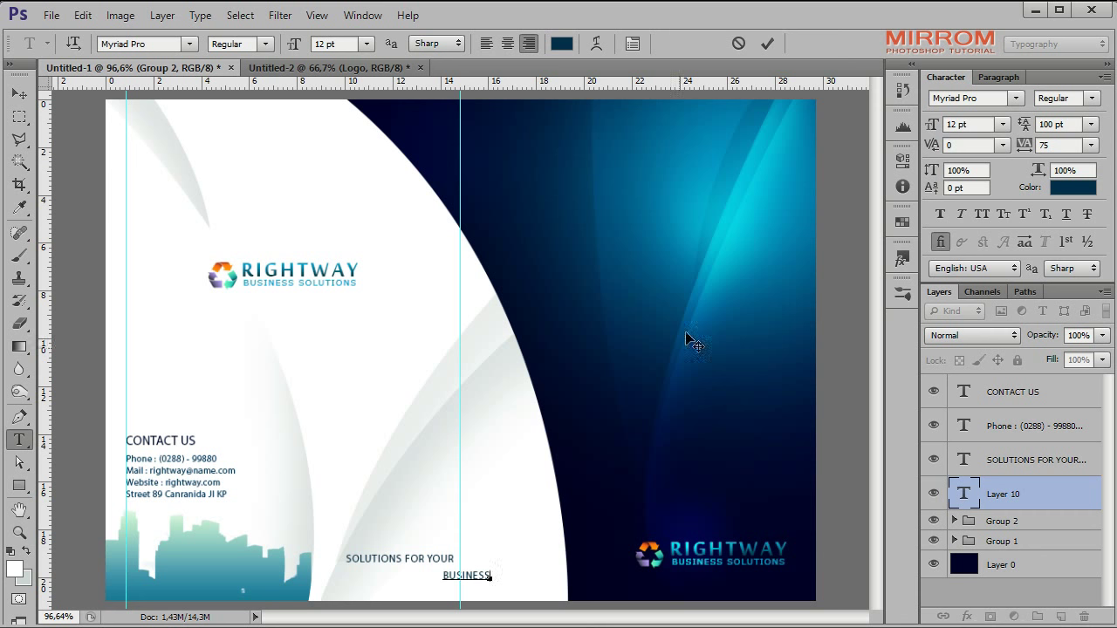
pyautogui.click(767, 43)
pyautogui.press('v')
pyautogui.moveTo(494, 602); pyautogui.dragTo(457, 602)
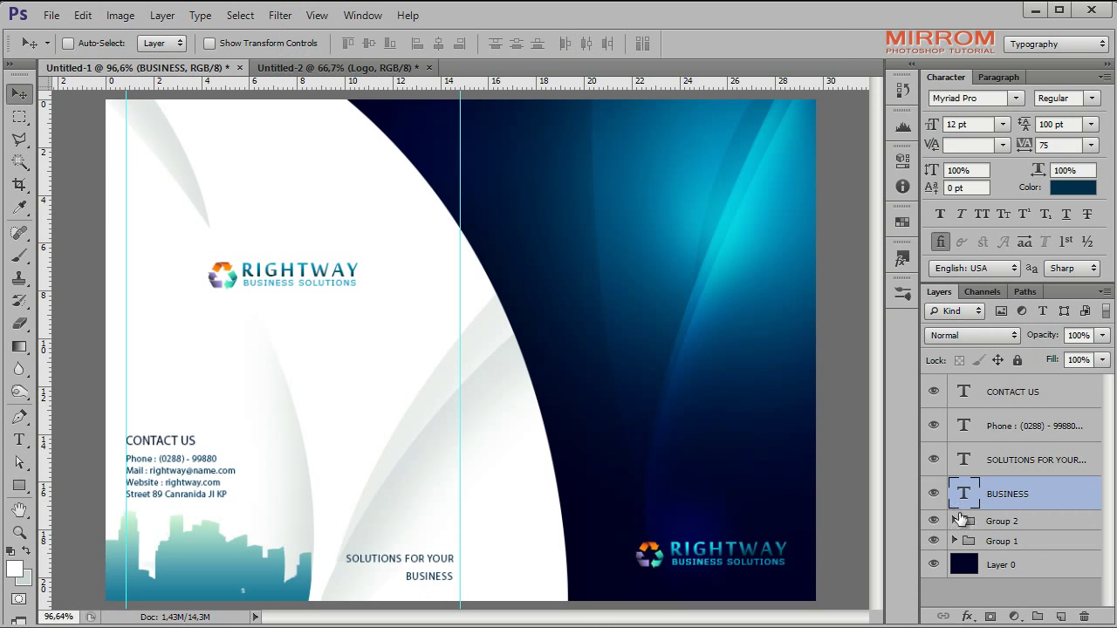
# Step: Right-align both text lines and nudge them up slightly together
pyautogui.keyDown('ctrl'); pyautogui.click(994, 460); pyautogui.keyUp('ctrl')
pyautogui.click(460, 42)
pyautogui.click(1002, 494)
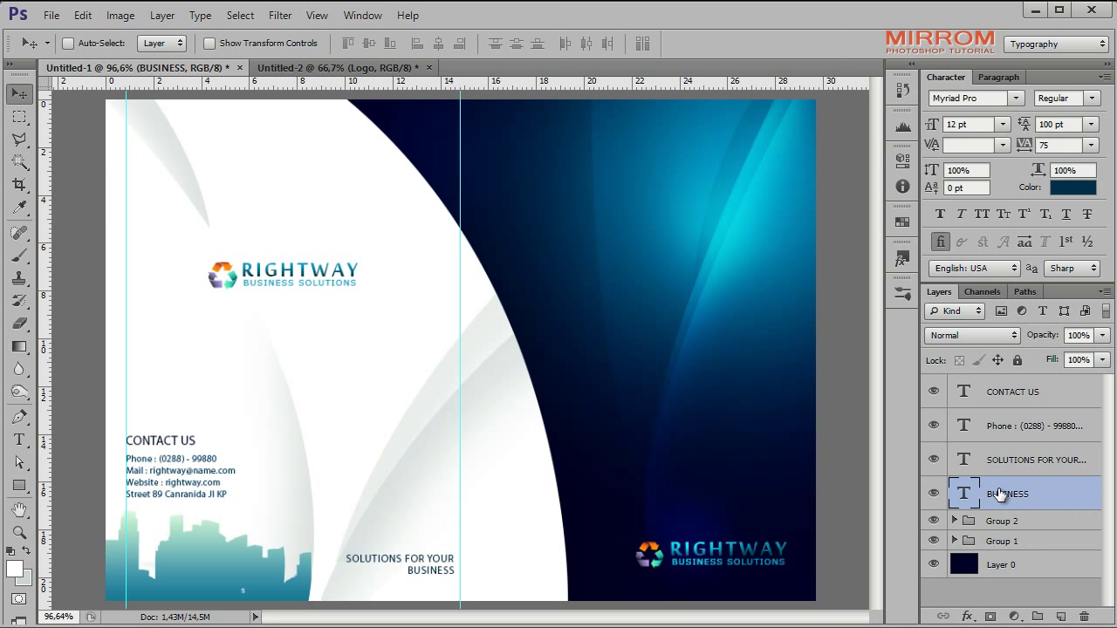
pyautogui.keyDown('ctrl'); pyautogui.click(1012, 474); pyautogui.keyUp('ctrl')
pyautogui.press('Up')
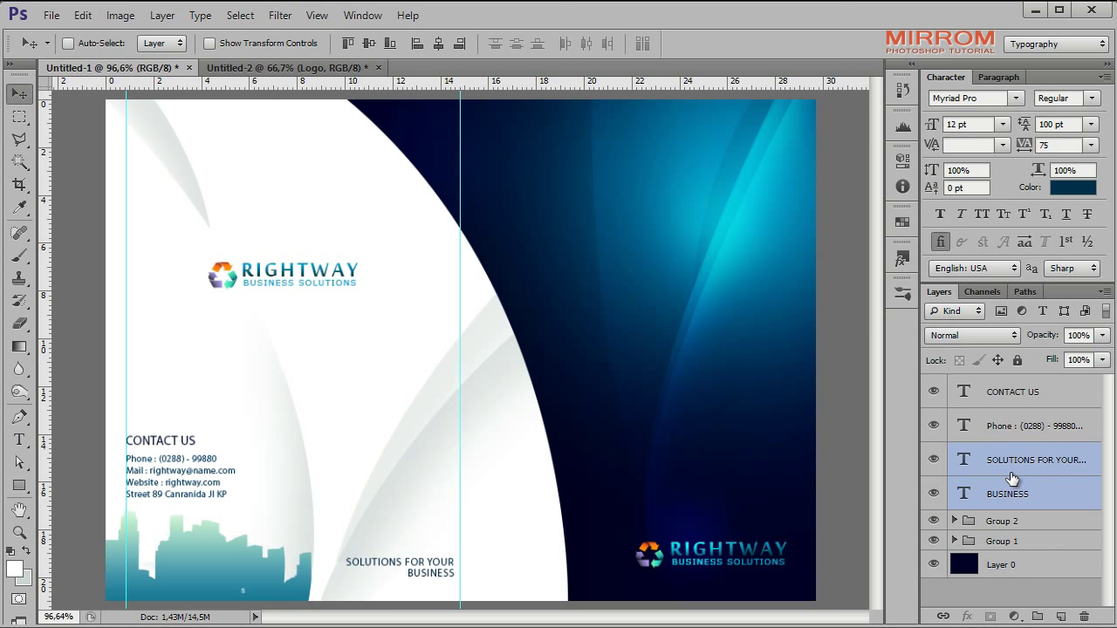
pyautogui.press('Up')
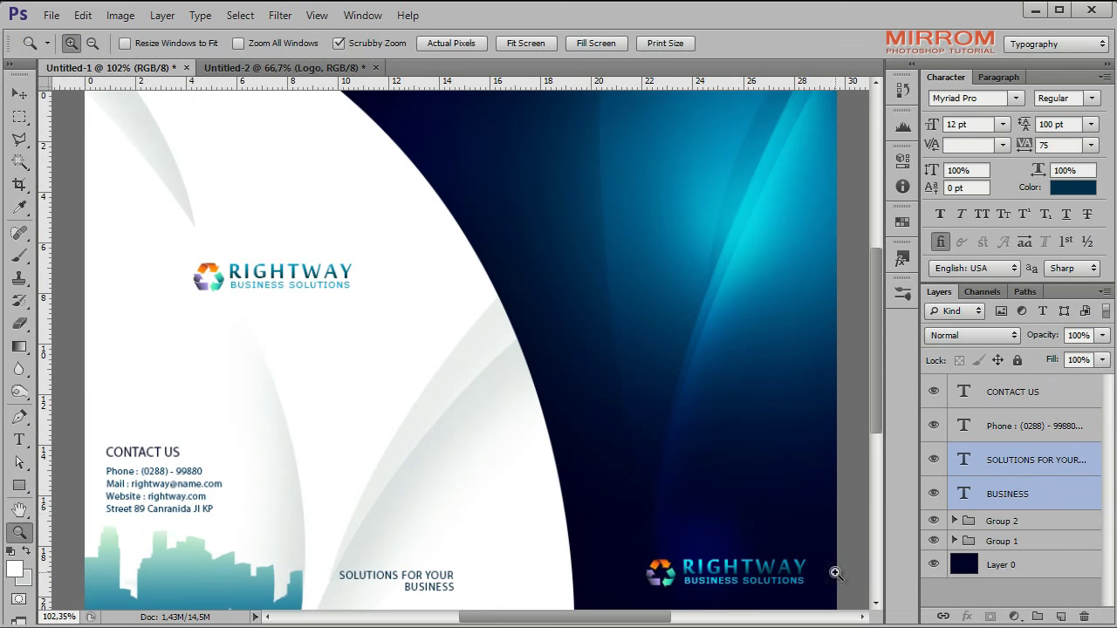
pyautogui.press('v')
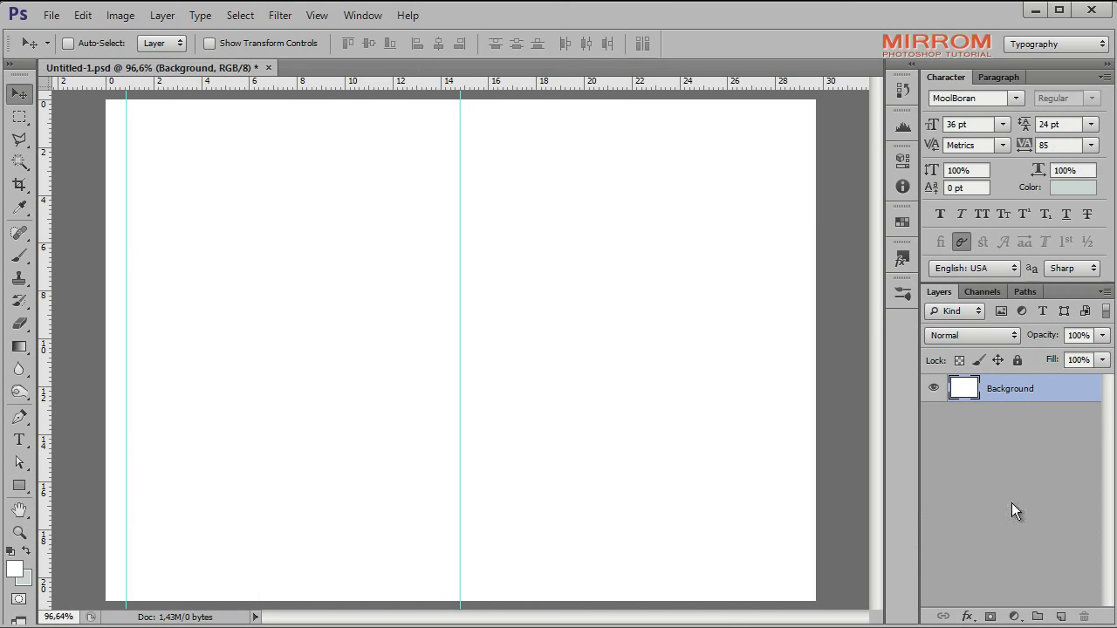
# Step: Turn on a Gradient Overlay for the Background with its left stop set to #cbd4d3
pyautogui.doubleClick(1088, 387)
pyautogui.moveTo(724, 87); pyautogui.dragTo(776, 113)
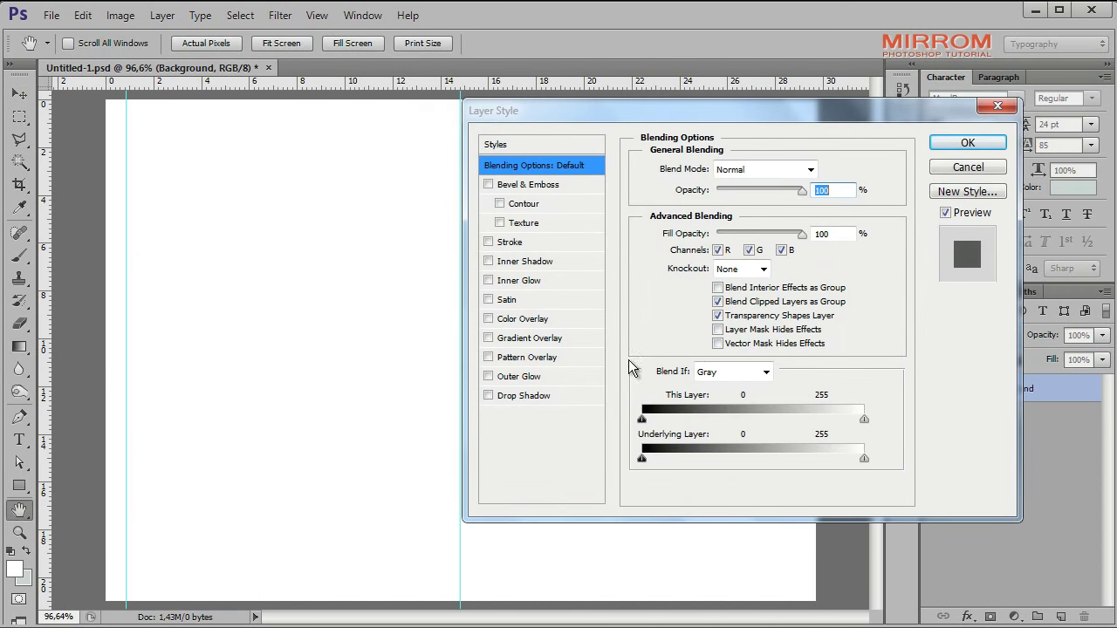
pyautogui.click(529, 338)
pyautogui.click(745, 209)
pyautogui.click(361, 356)
pyautogui.click(449, 421)
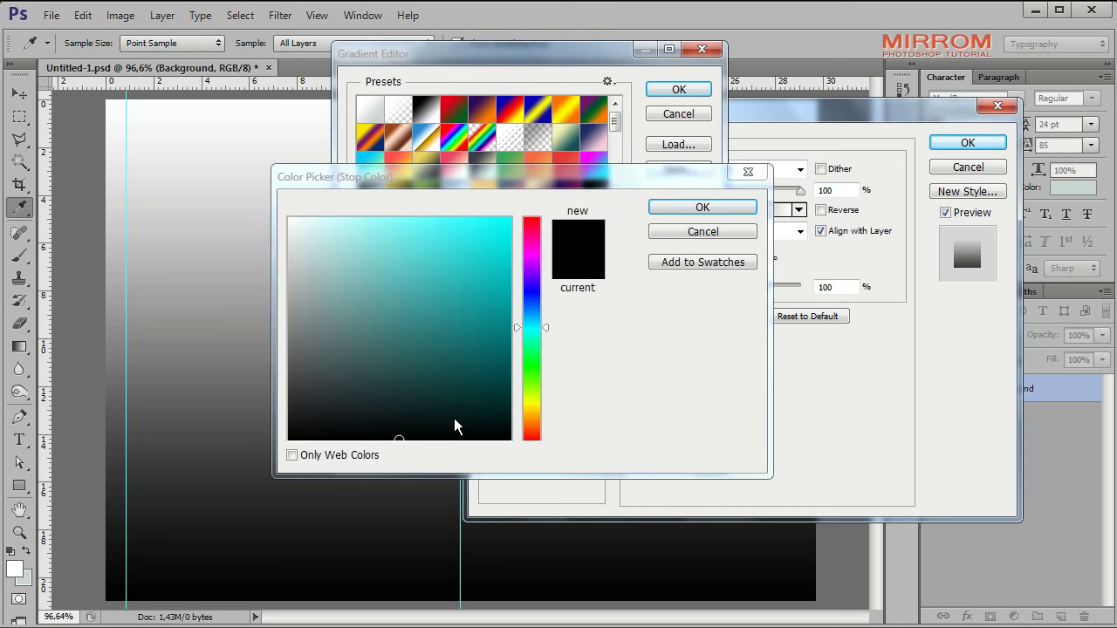
pyautogui.doubleClick(621, 461)
pyautogui.write('cbd4d')
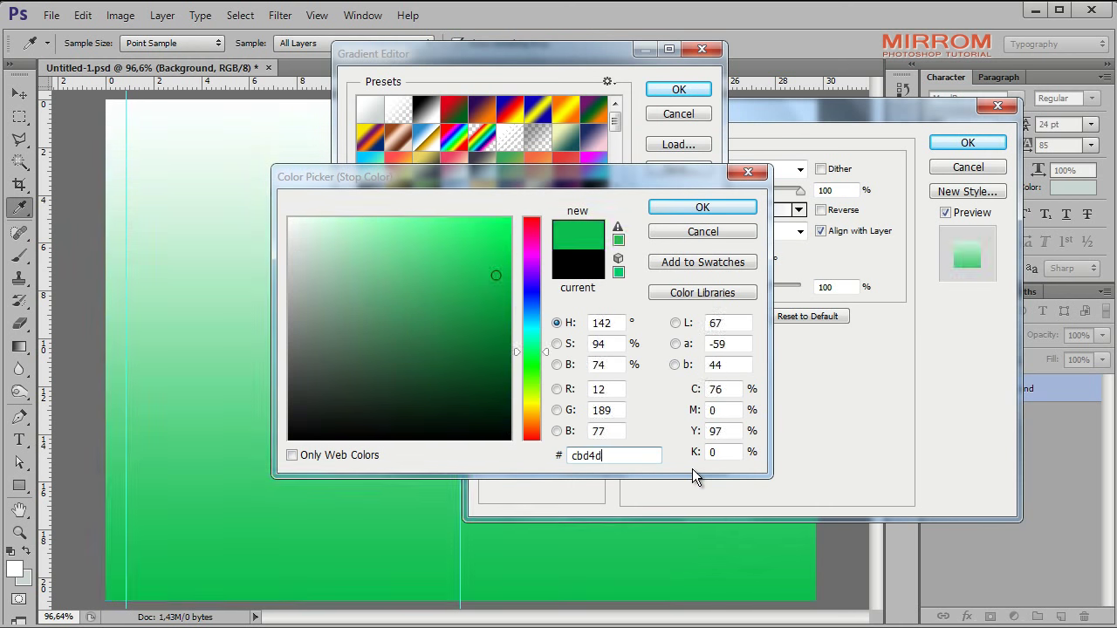
pyautogui.write('3')
pyautogui.click(703, 209)
# Step: Finish the grey-to-white gradient with opacity 90 and scale 150, and apply it
pyautogui.click(697, 352)
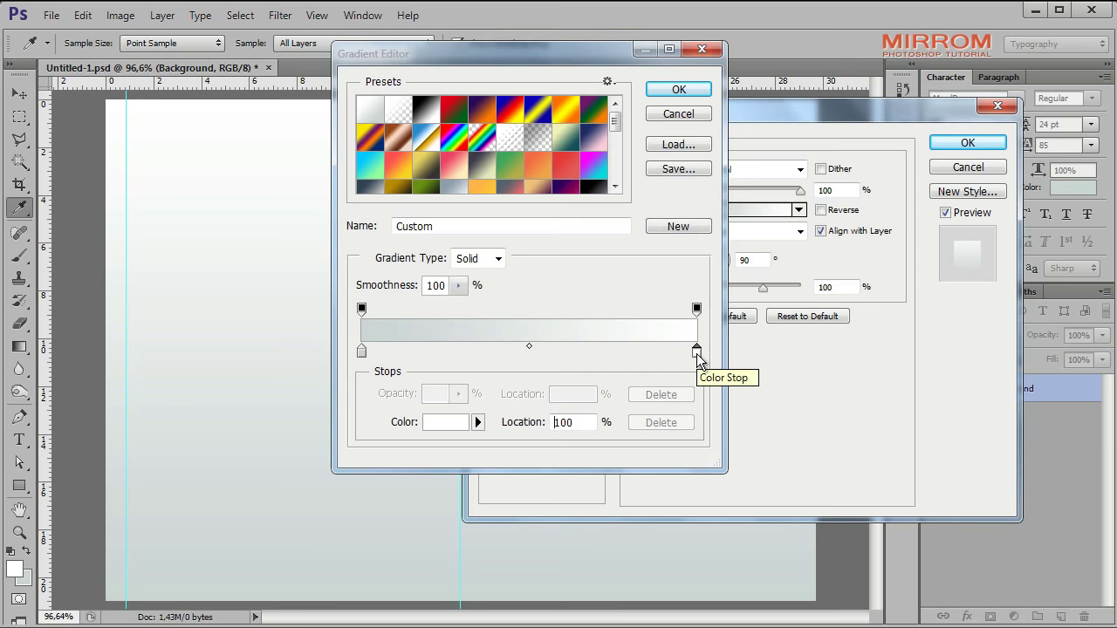
pyautogui.click(679, 90)
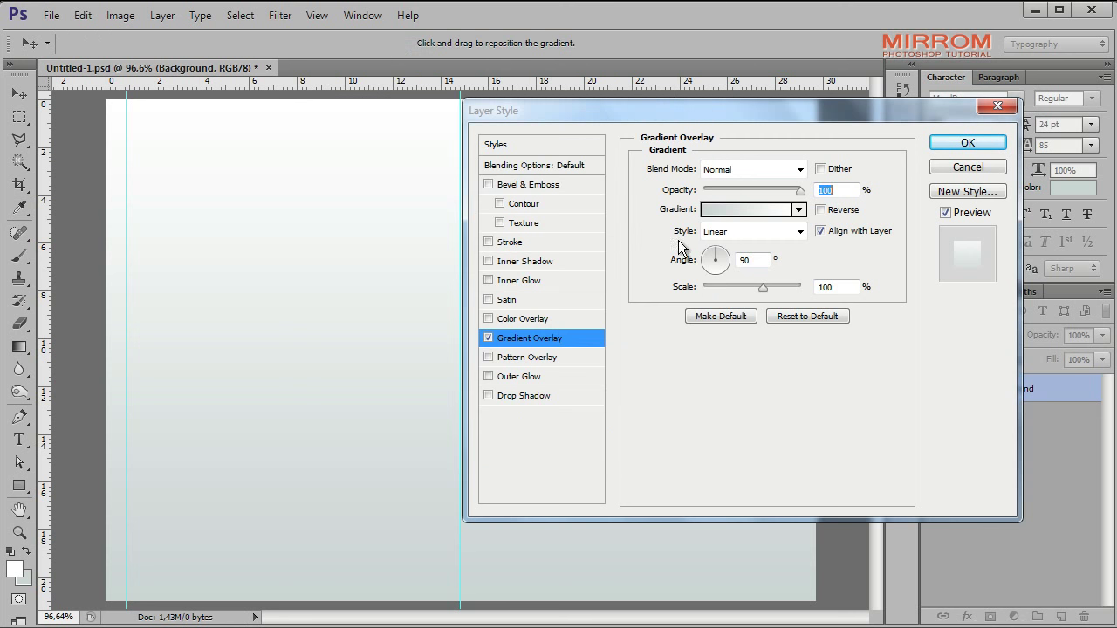
pyautogui.write('90')
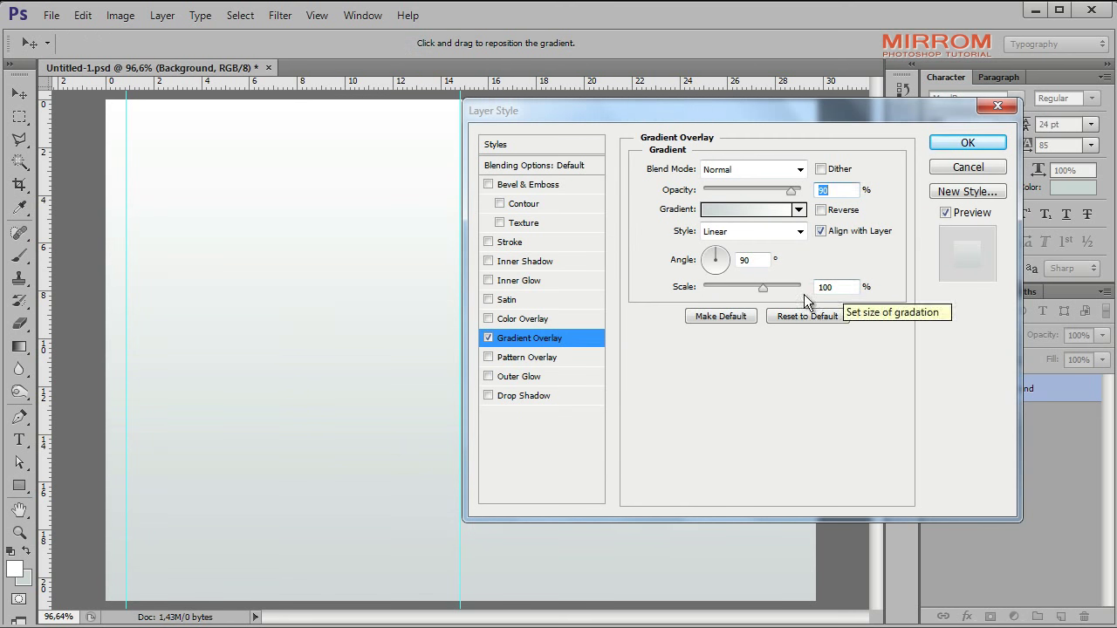
pyautogui.doubleClick(832, 288)
pyautogui.write('150')
pyautogui.click(967, 142)
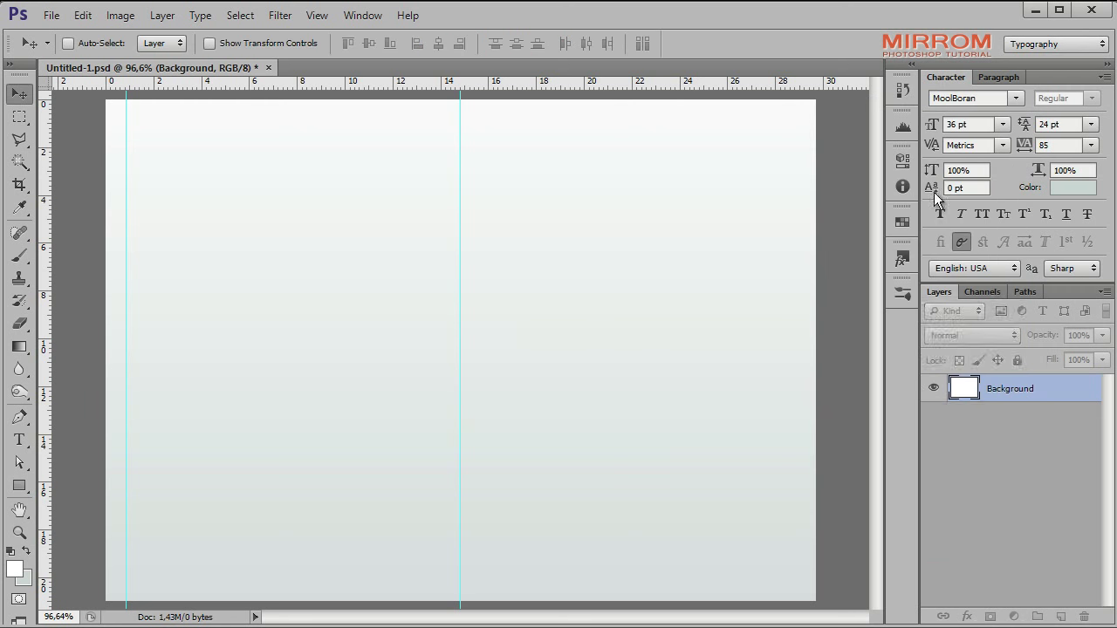
pyautogui.click(1092, 395)
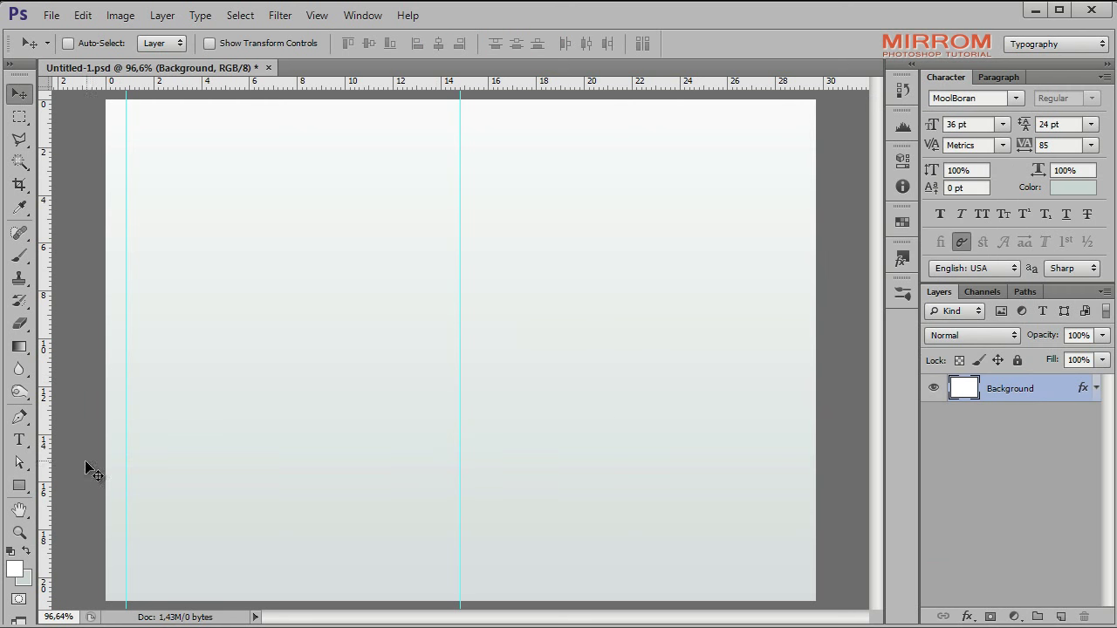
# Step: Set the foreground to #0395c4 and draw a rectangle at the page's top-left corner
pyautogui.click(14, 568)
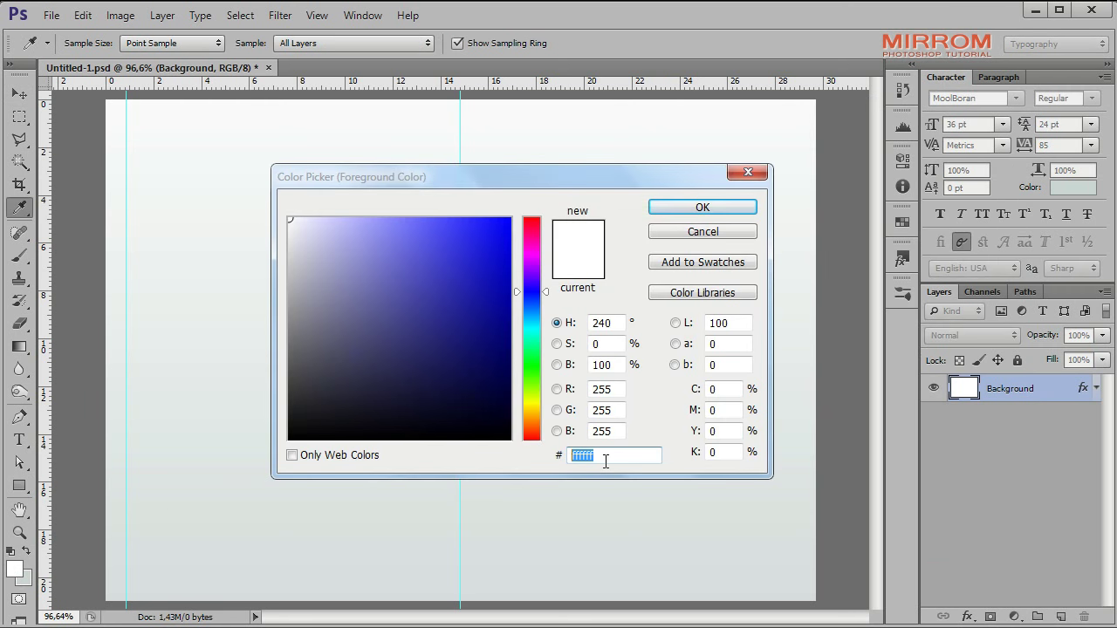
pyautogui.write('0395c4')
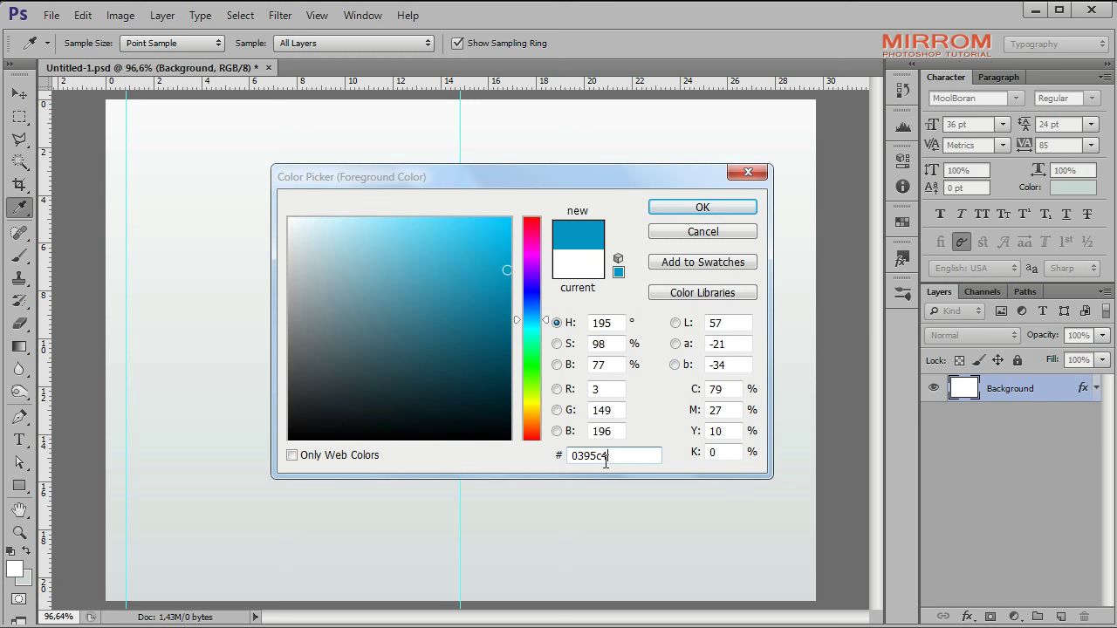
pyautogui.press('Return')
pyautogui.click(19, 485)
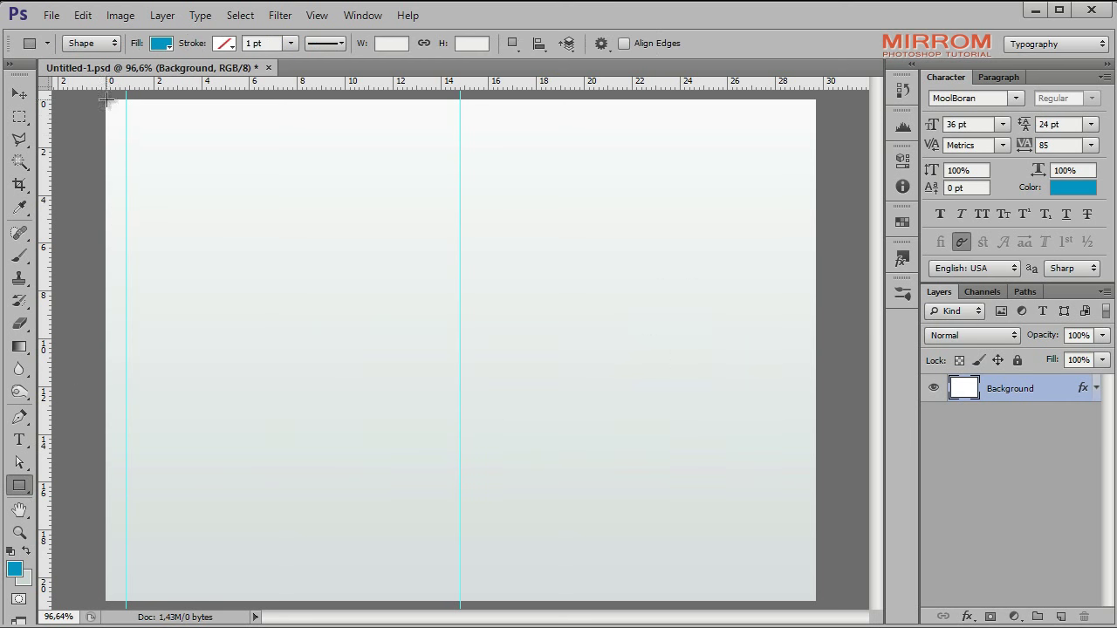
pyautogui.moveTo(111, 113); pyautogui.dragTo(106, 99)
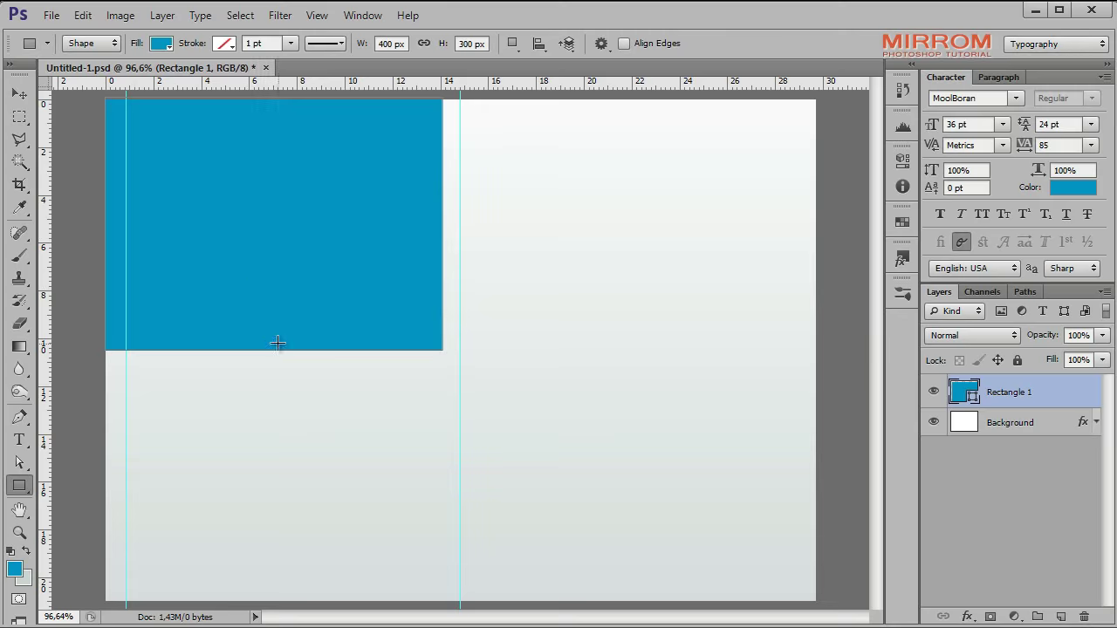
# Step: Stretch the blue rectangle right to the centre guide and down to about 12 cm
pyautogui.press('v')
pyautogui.hotkey('ctrl', 't')
pyautogui.moveTo(443, 224); pyautogui.dragTo(460, 224)
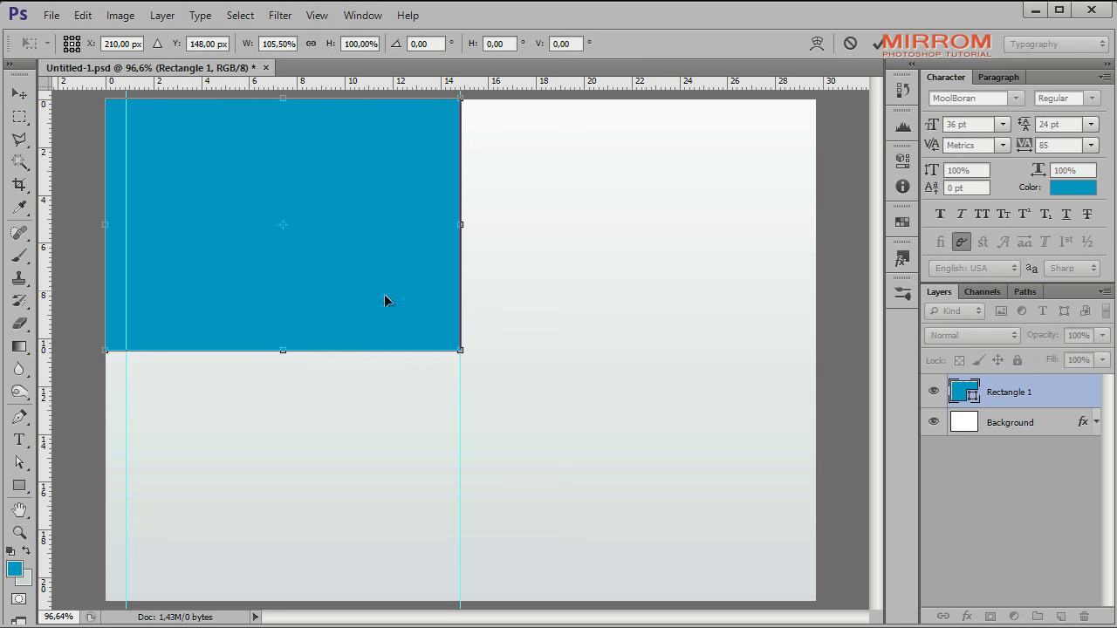
pyautogui.moveTo(283, 347); pyautogui.dragTo(283, 391)
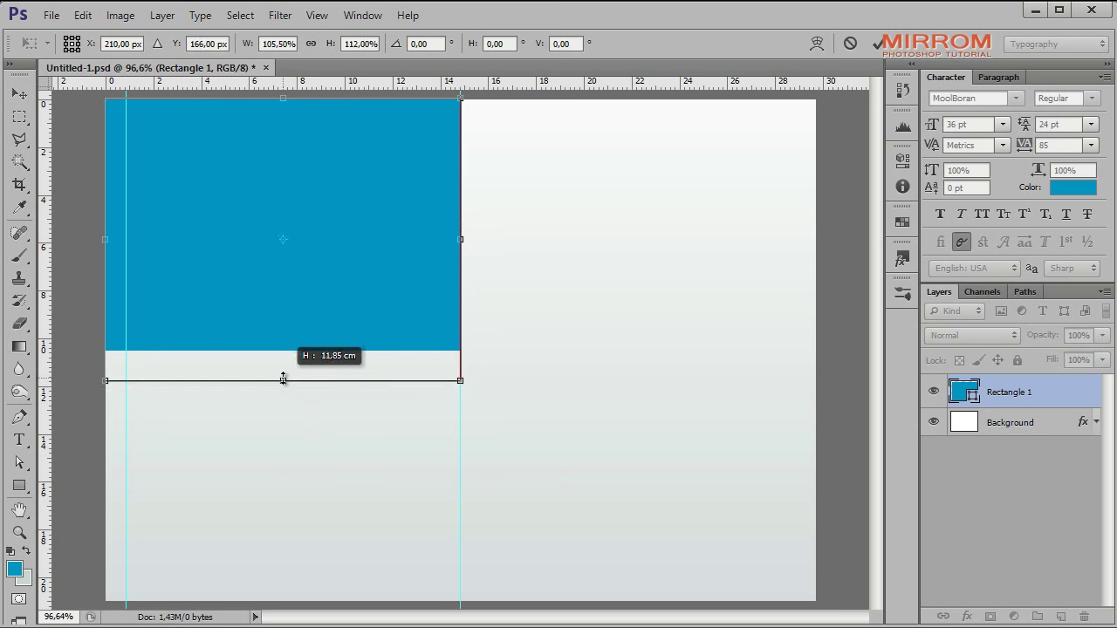
pyautogui.press('Return')
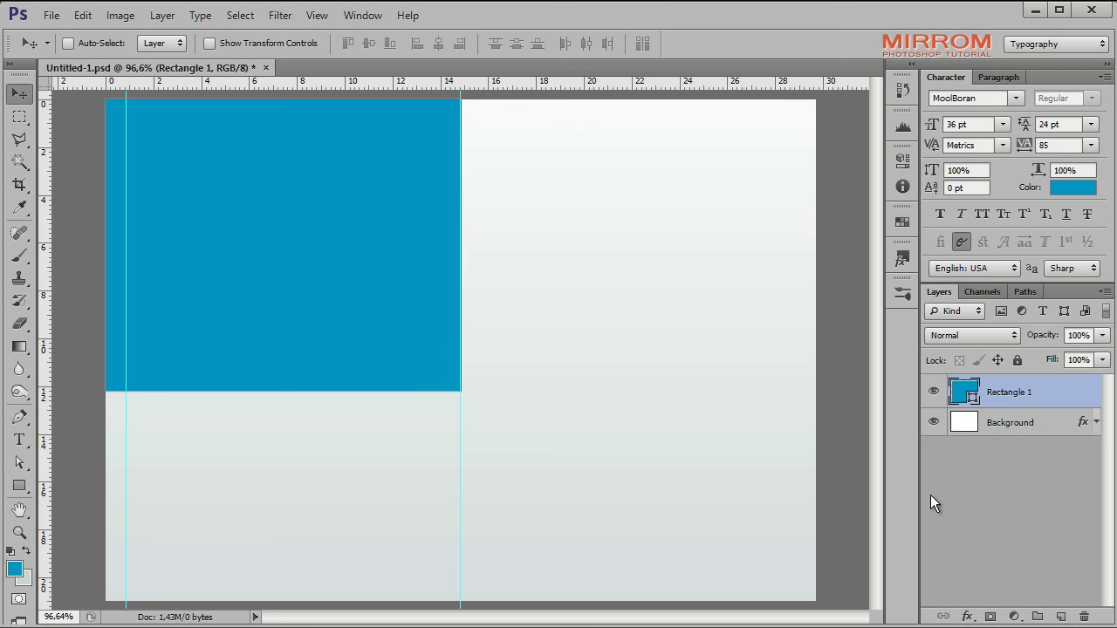
# Step: Add a gradient overlay to Rectangle 1 with its dark stop set to #010127
pyautogui.doubleClick(1090, 395)
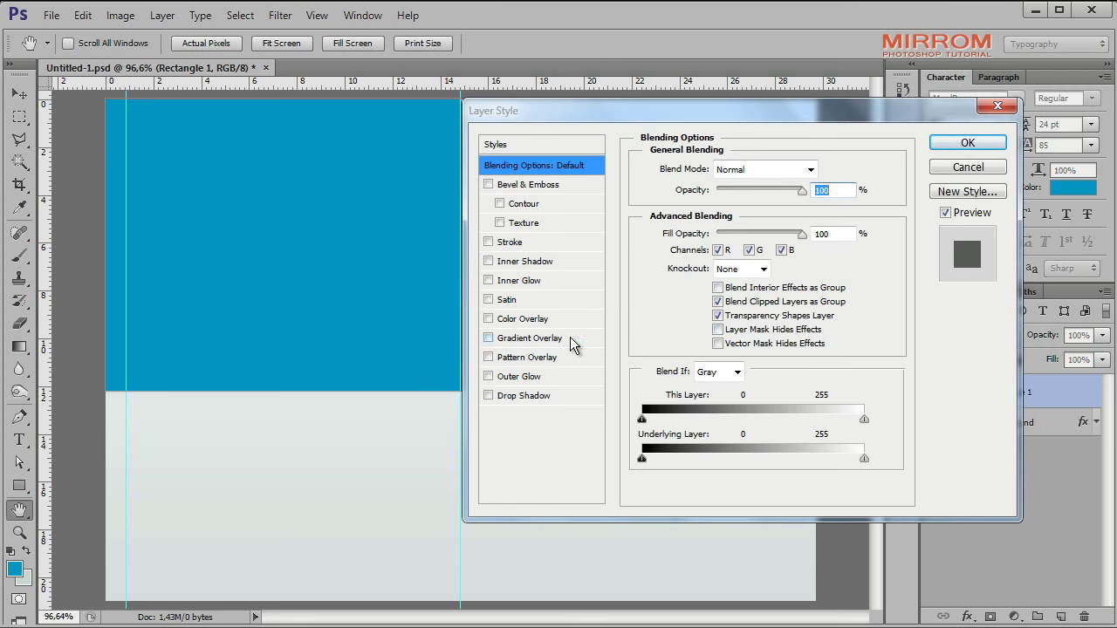
pyautogui.click(570, 337)
pyautogui.click(708, 210)
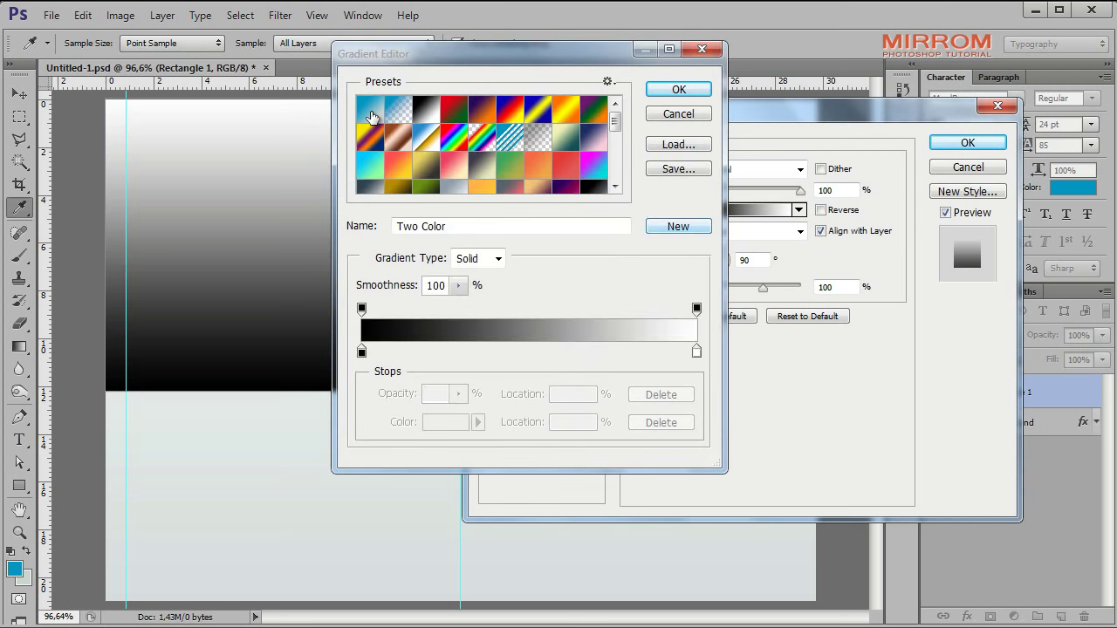
pyautogui.click(371, 116)
pyautogui.doubleClick(696, 350)
pyautogui.write('0')
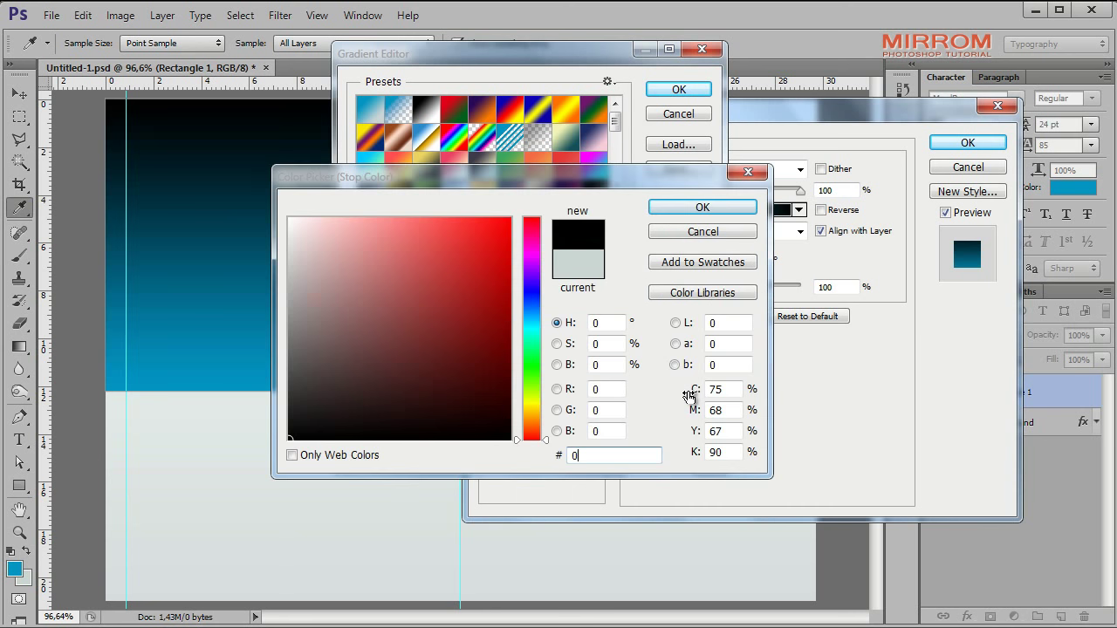
pyautogui.write('10127')
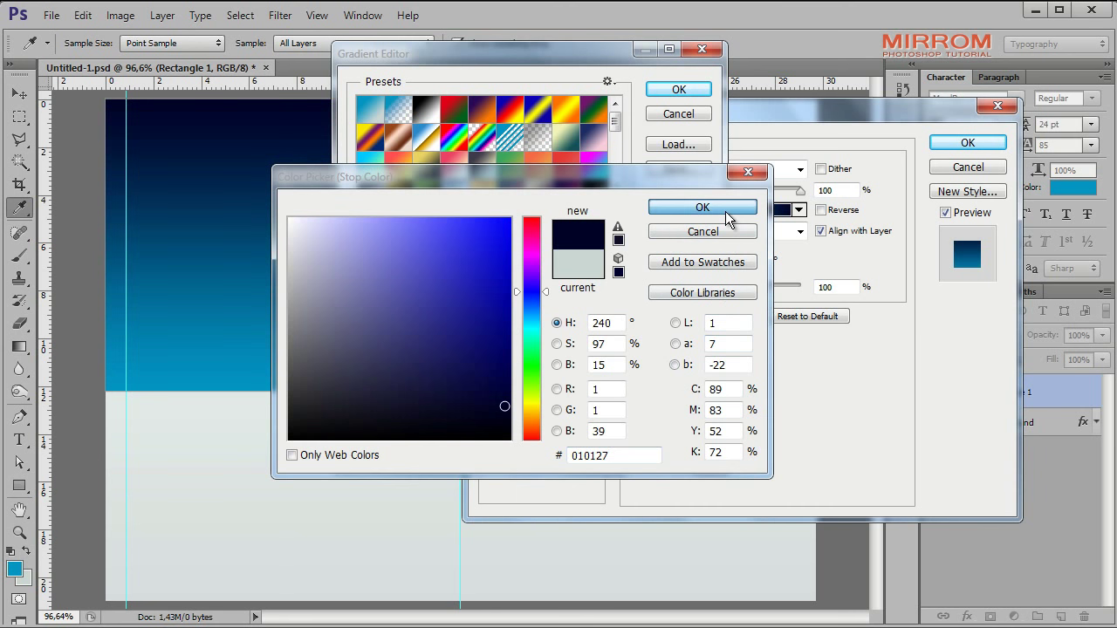
pyautogui.click(725, 212)
pyautogui.click(679, 89)
# Step: Reverse the rectangle's gradient, blend it as Overlay at about half opacity, and apply
pyautogui.click(820, 209)
pyautogui.click(735, 169)
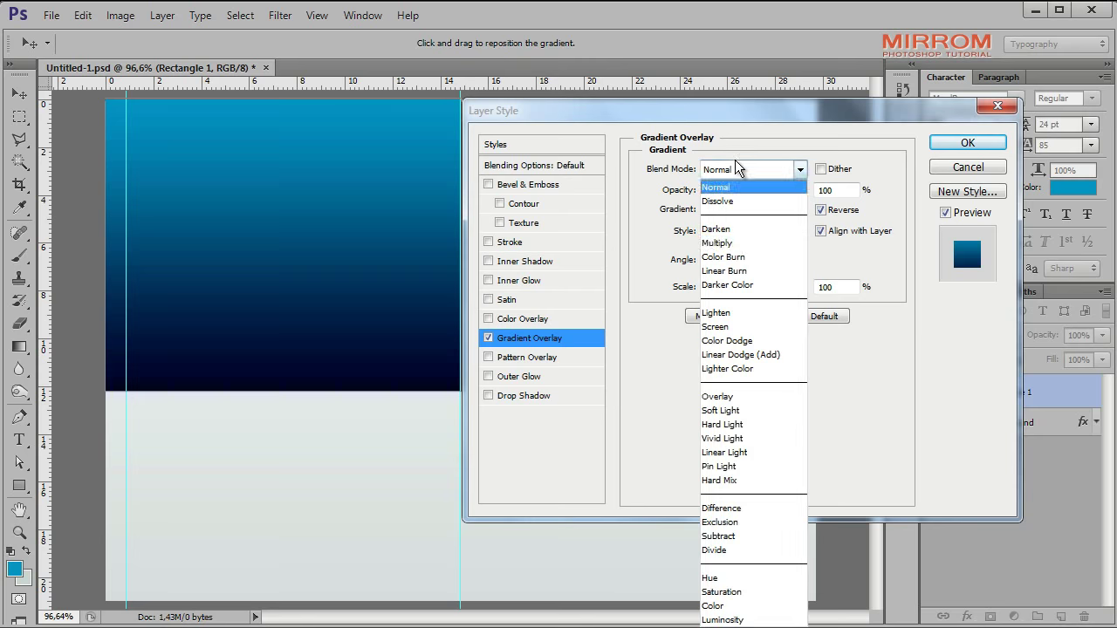
pyautogui.click(776, 396)
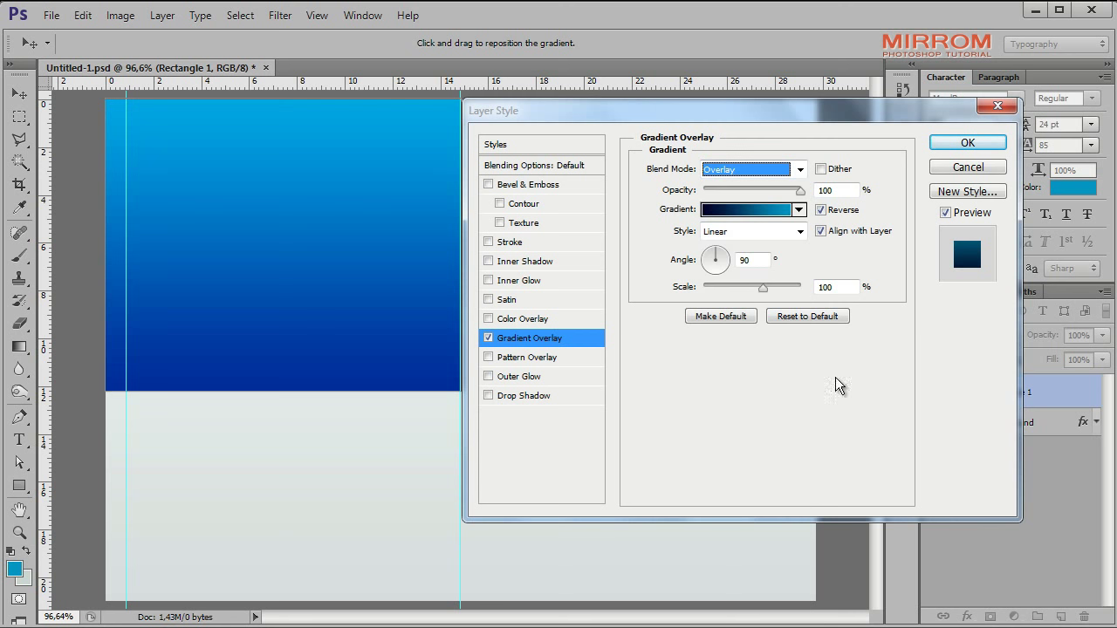
pyautogui.moveTo(799, 190); pyautogui.dragTo(750, 192)
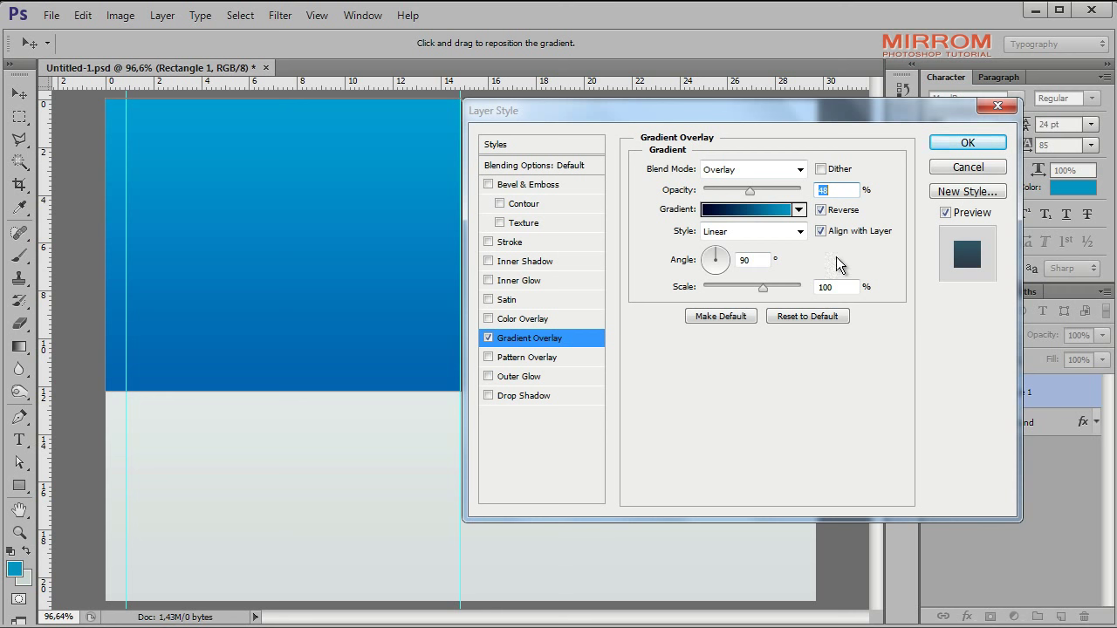
pyautogui.click(977, 144)
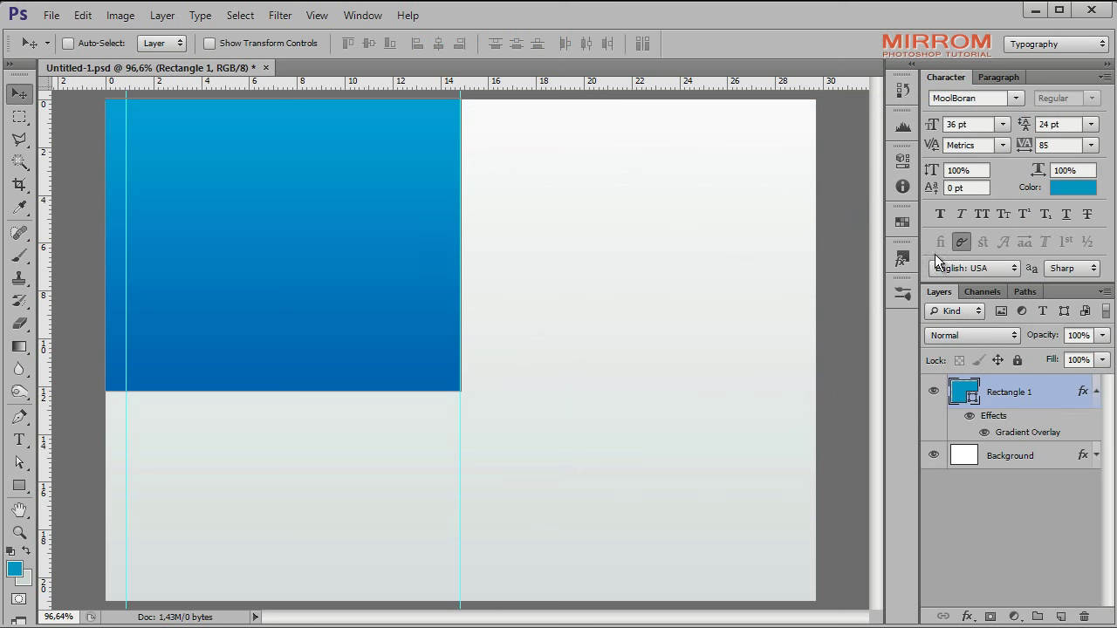
pyautogui.click(1096, 395)
# Step: Duplicate the blue panel and move the copy over the right half
pyautogui.hotkey('ctrl', 'j')
pyautogui.moveTo(401, 259); pyautogui.dragTo(756, 258)
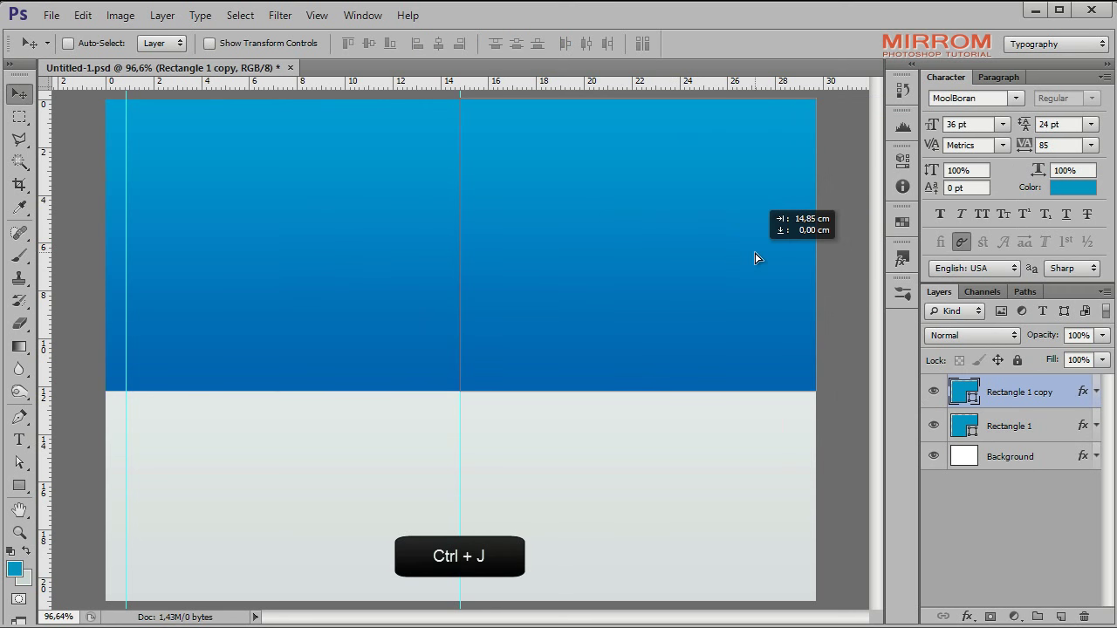
pyautogui.click(942, 515)
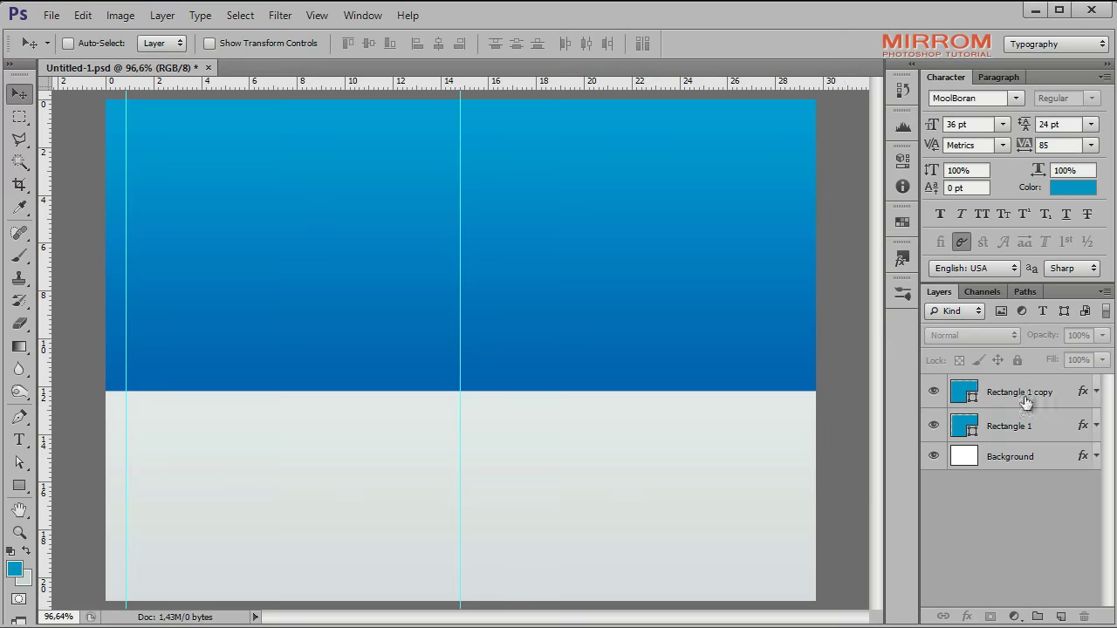
# Step: Drag the Central Business District skyline photo in above Rectangle 1
pyautogui.click(1012, 427)
pyautogui.click(406, 67)
pyautogui.moveTo(524, 277)
pyautogui.mouseDown()
pyautogui.moveTo(364, 279)
pyautogui.moveTo(395, 438)
pyautogui.mouseUp()
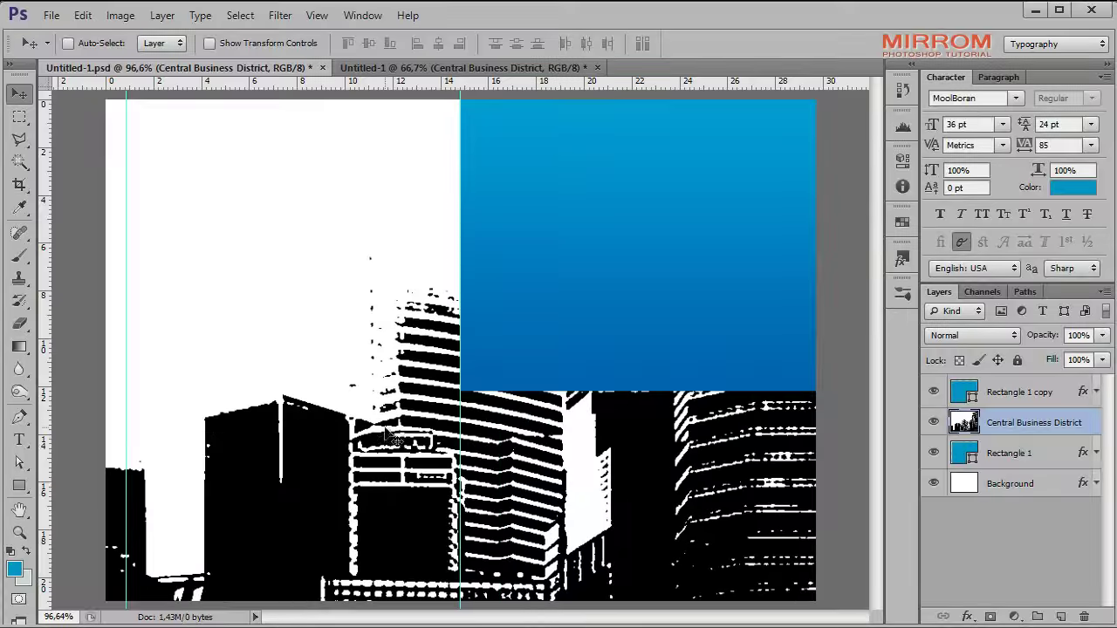
# Step: Scale and position the city skyline photo to fit over the left panel
pyautogui.hotkey('ctrl', 't')
pyautogui.moveTo(324, 319)
pyautogui.mouseDown()
pyautogui.moveTo(679, 532)
pyautogui.moveTo(392, 394)
pyautogui.moveTo(143, 191)
pyautogui.mouseUp()
pyautogui.moveTo(91, 111)
pyautogui.mouseDown()
pyautogui.moveTo(416, 359)
pyautogui.moveTo(307, 256)
pyautogui.moveTo(137, 232)
pyautogui.moveTo(373, 297)
pyautogui.mouseUp()
pyautogui.moveTo(418, 438)
pyautogui.mouseDown()
pyautogui.moveTo(149, 230)
pyautogui.moveTo(565, 341)
pyautogui.moveTo(602, 397)
pyautogui.mouseUp()
pyautogui.press('Return')
# Step: Clip the skyline to Rectangle 1 as a 16% Overlay and add empty Layer 1
pyautogui.rightClick(1056, 424)
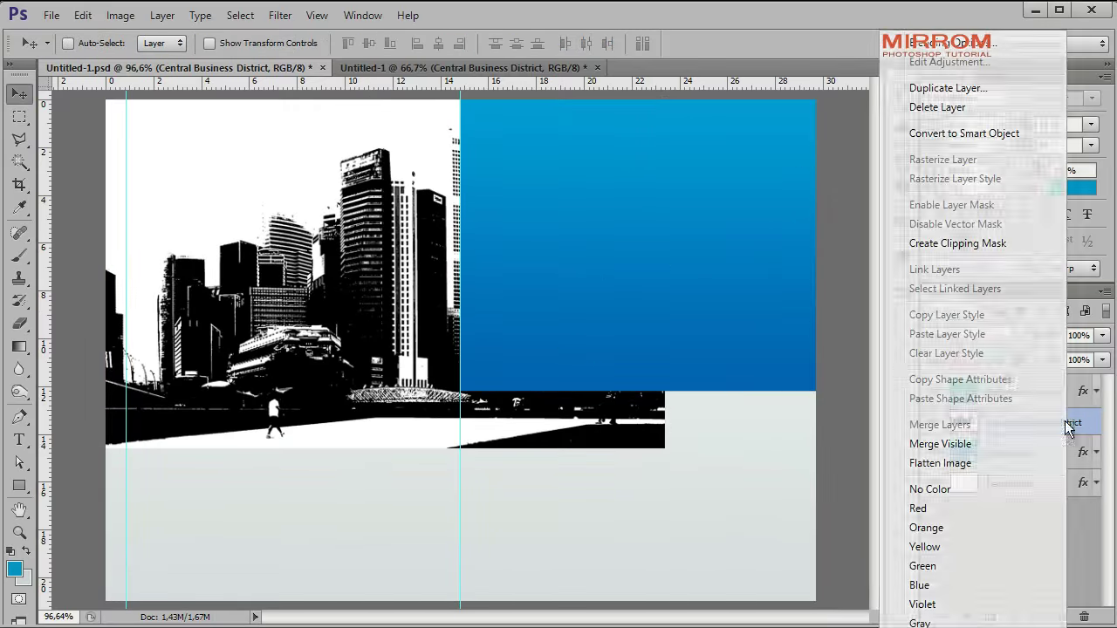
pyautogui.click(960, 242)
pyautogui.moveTo(416, 358); pyautogui.dragTo(411, 353)
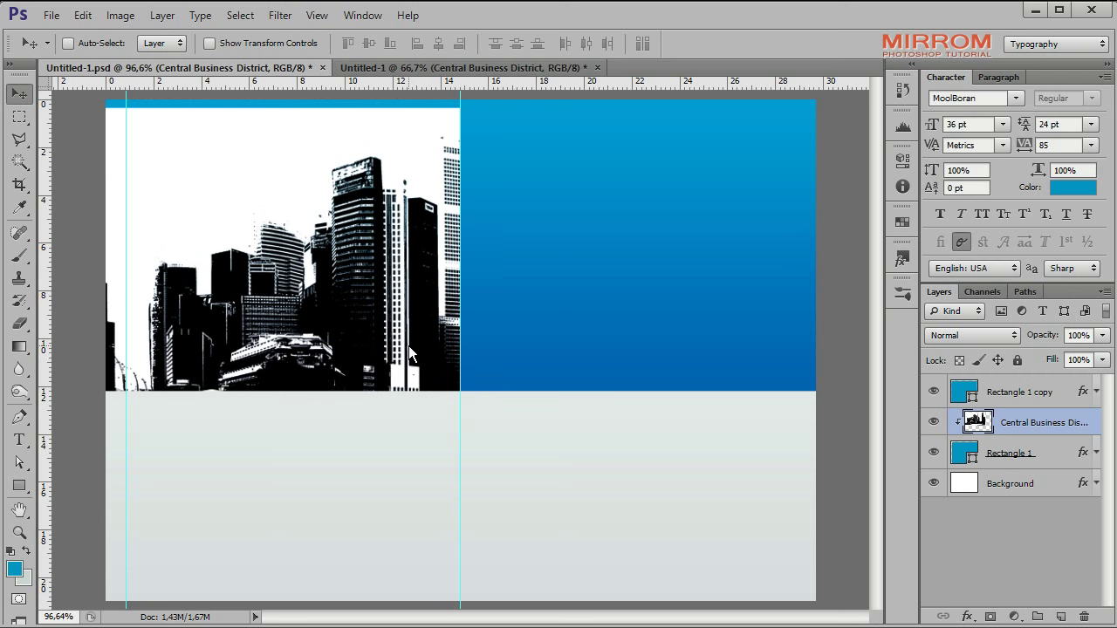
pyautogui.click(971, 335)
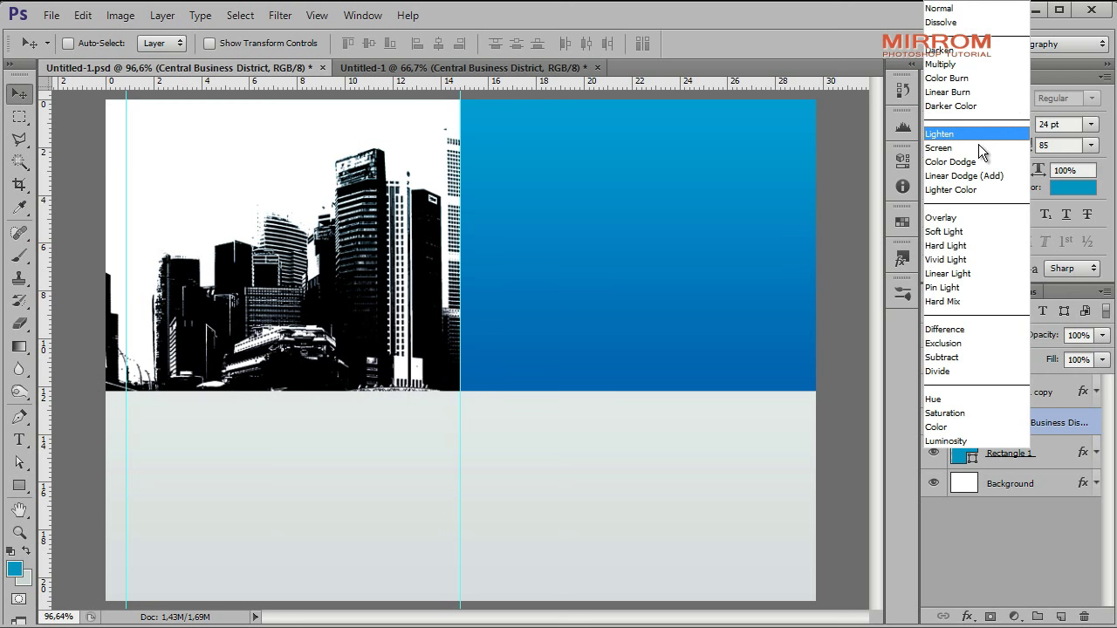
pyautogui.click(964, 217)
pyautogui.moveTo(1043, 341)
pyautogui.mouseDown()
pyautogui.moveTo(1027, 346)
pyautogui.moveTo(1051, 339)
pyautogui.mouseUp()
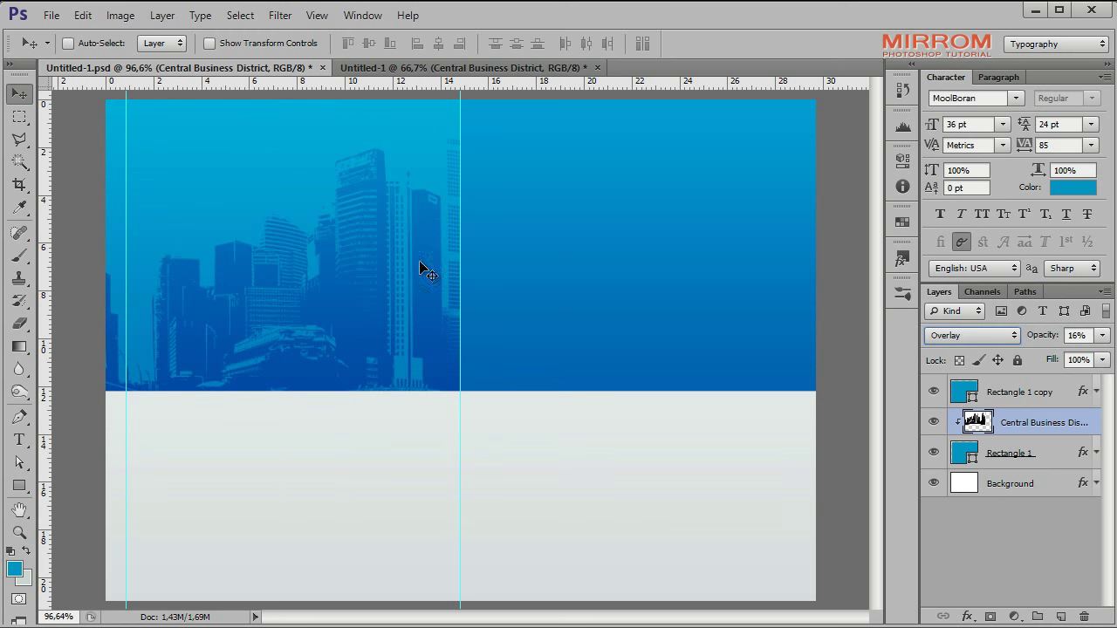
pyautogui.click(1060, 616)
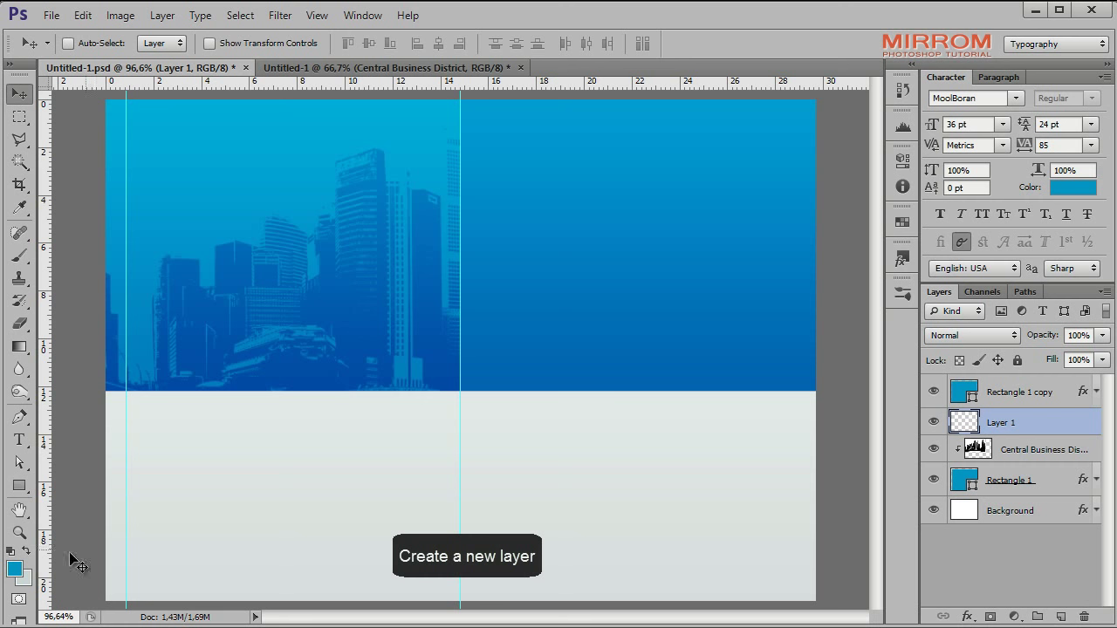
# Step: Paint a white glow at the top-left corner with a 300 px soft brush
pyautogui.click(25, 550)
pyautogui.click(702, 209)
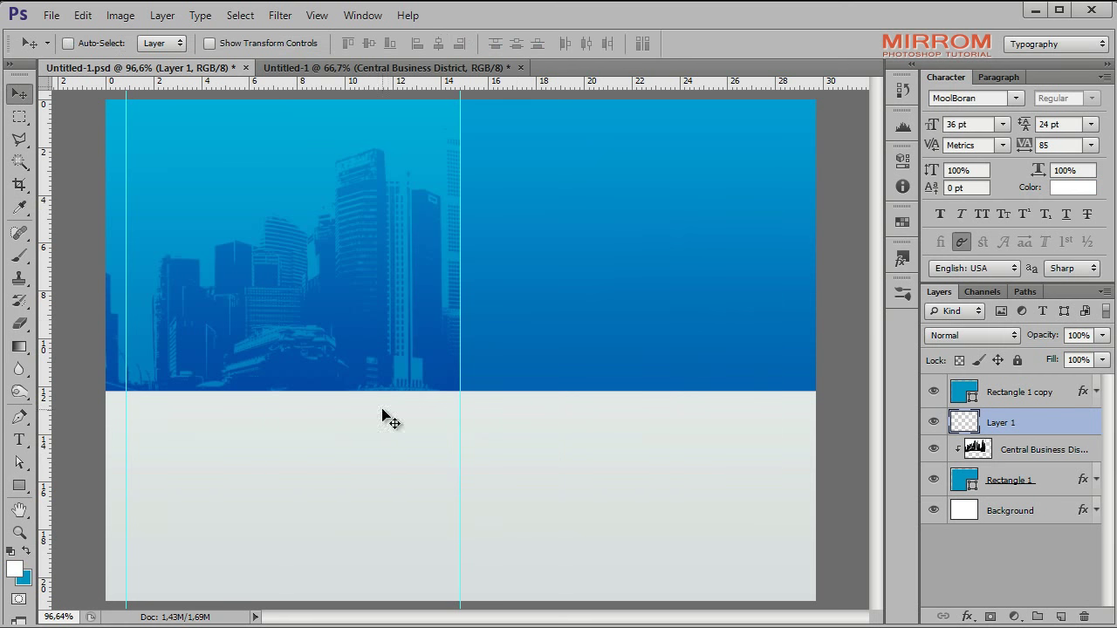
pyautogui.click(19, 254)
pyautogui.press(']')
pyautogui.press(']')
pyautogui.press(']')
pyautogui.press(']')
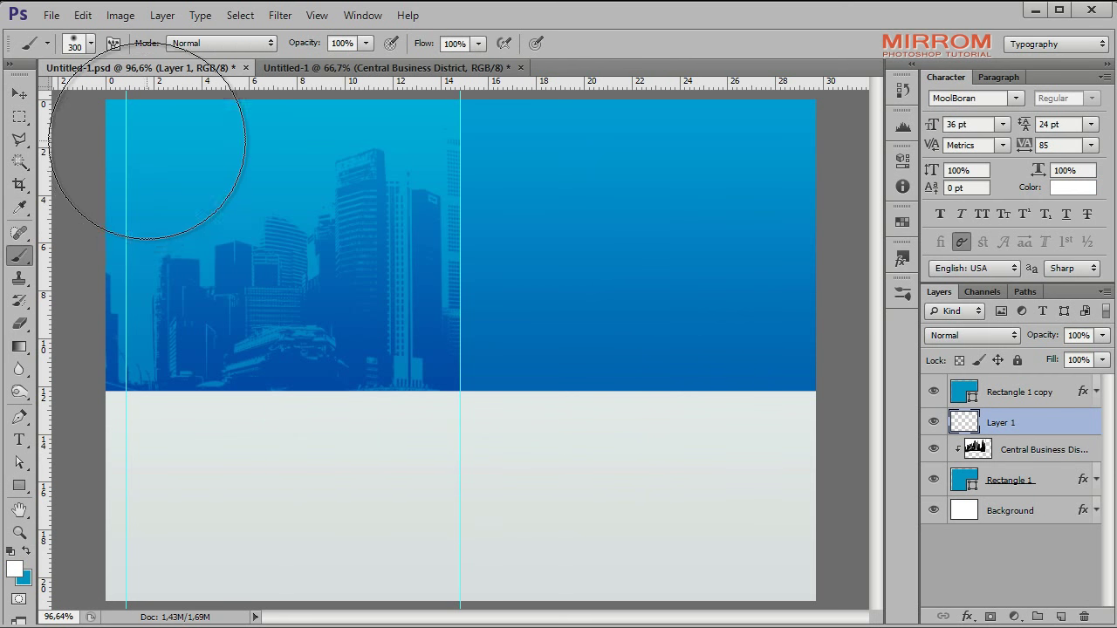
pyautogui.click(147, 147)
pyautogui.press('v')
# Step: Set the glow layer to Overlay at 66% and nudge the skyline slightly right
pyautogui.click(971, 335)
pyautogui.click(947, 230)
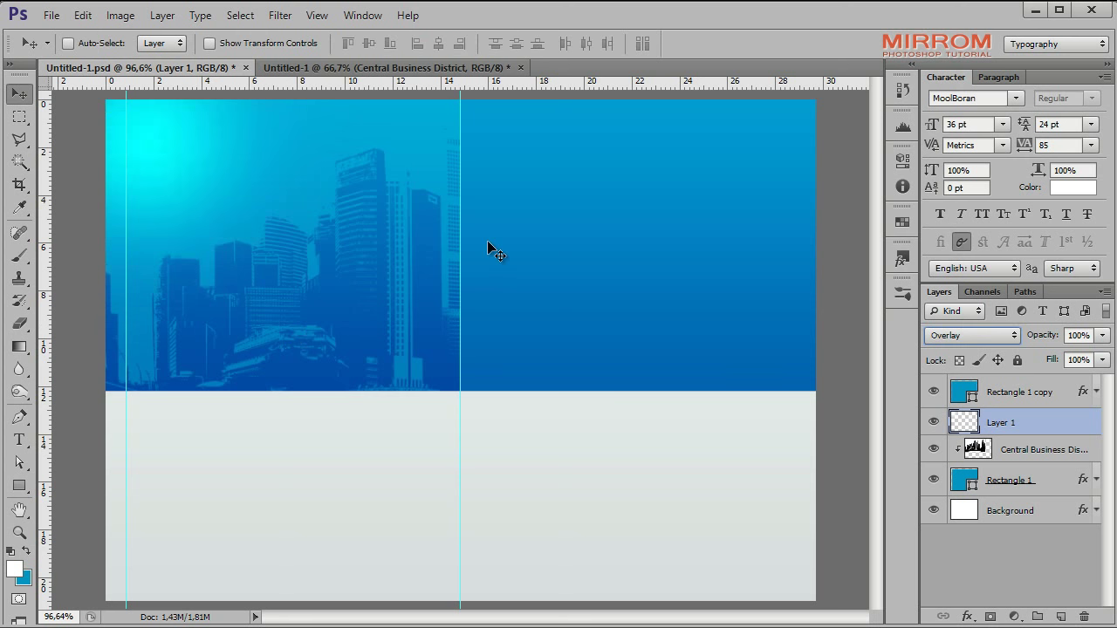
pyautogui.moveTo(194, 183); pyautogui.dragTo(152, 131)
pyautogui.moveTo(1052, 338); pyautogui.dragTo(1026, 340)
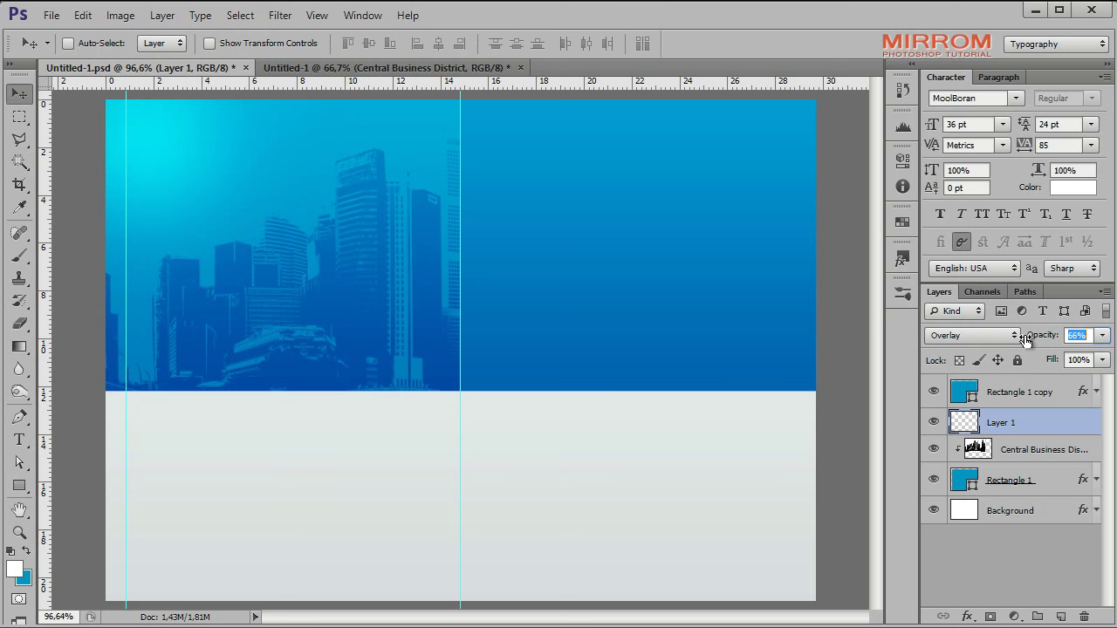
pyautogui.click(1022, 446)
pyautogui.press('Right')
pyautogui.press('Right')
pyautogui.press('Right')
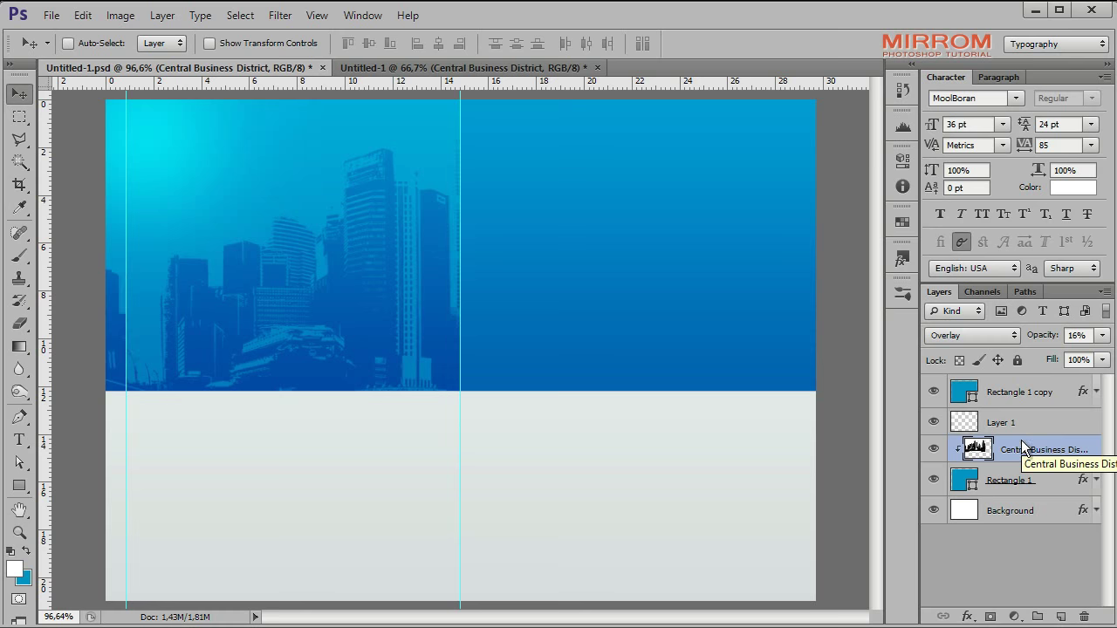
pyautogui.click(1019, 391)
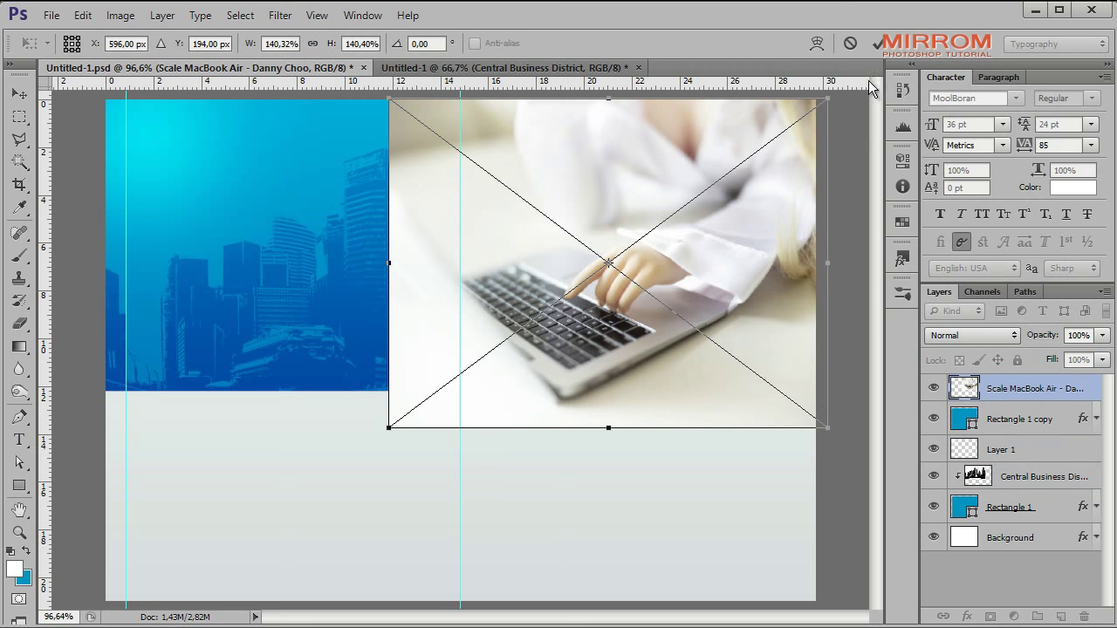
# Step: Commit the placed laptop photo and convert it to Black & White
pyautogui.press('Return')
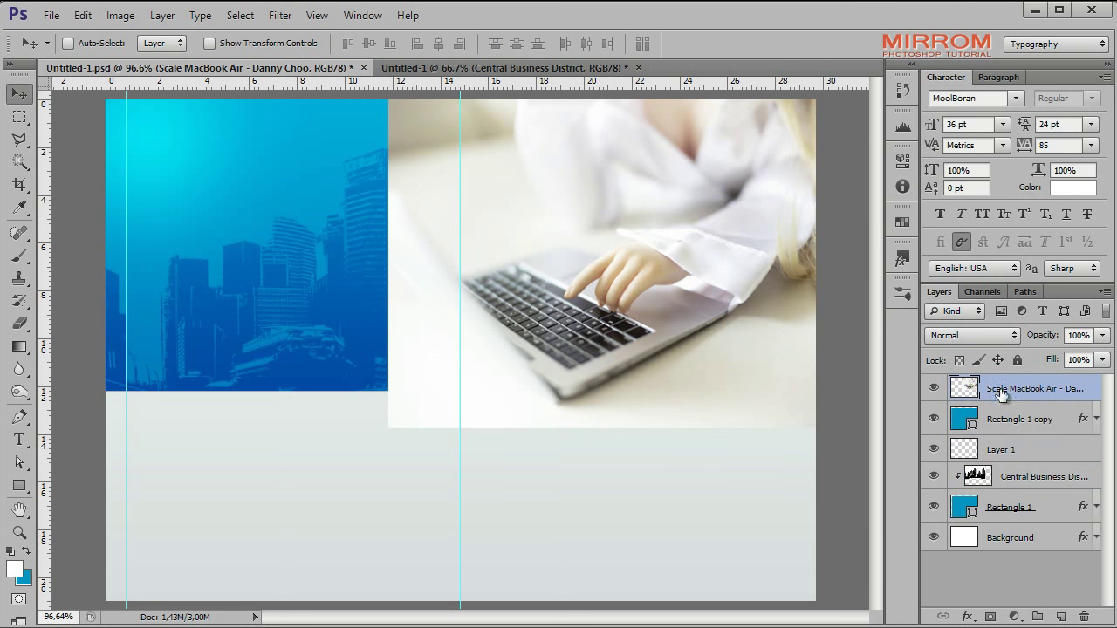
pyautogui.click(120, 15)
pyautogui.click(410, 190)
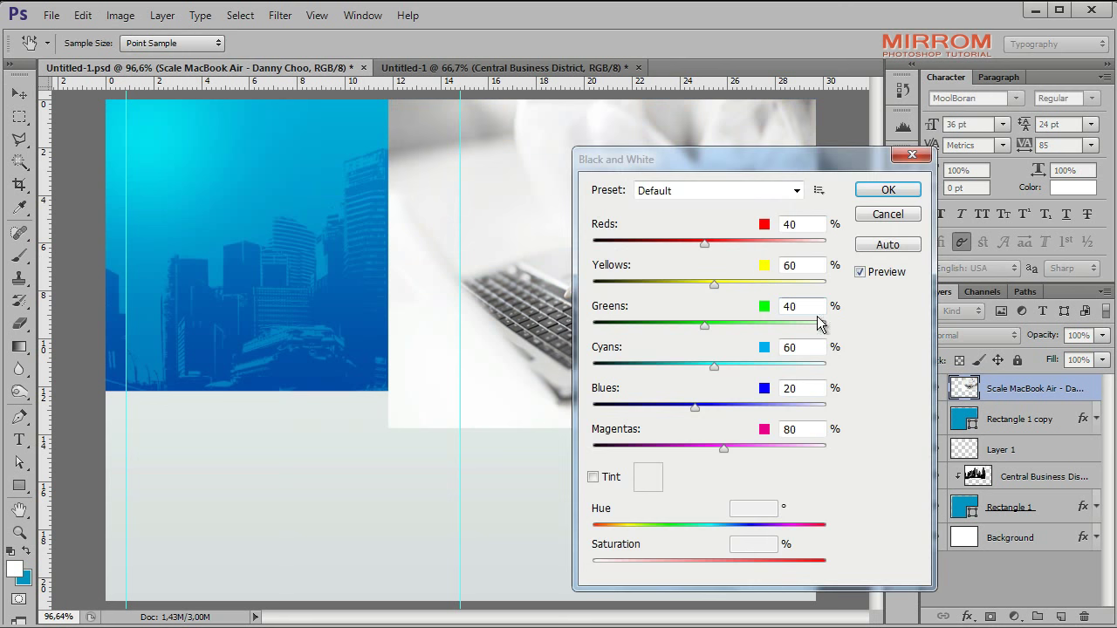
pyautogui.click(888, 186)
# Step: Clip the laptop photo to the right blue panel as a faint Overlay around 17%
pyautogui.rightClick(1032, 388)
pyautogui.click(888, 239)
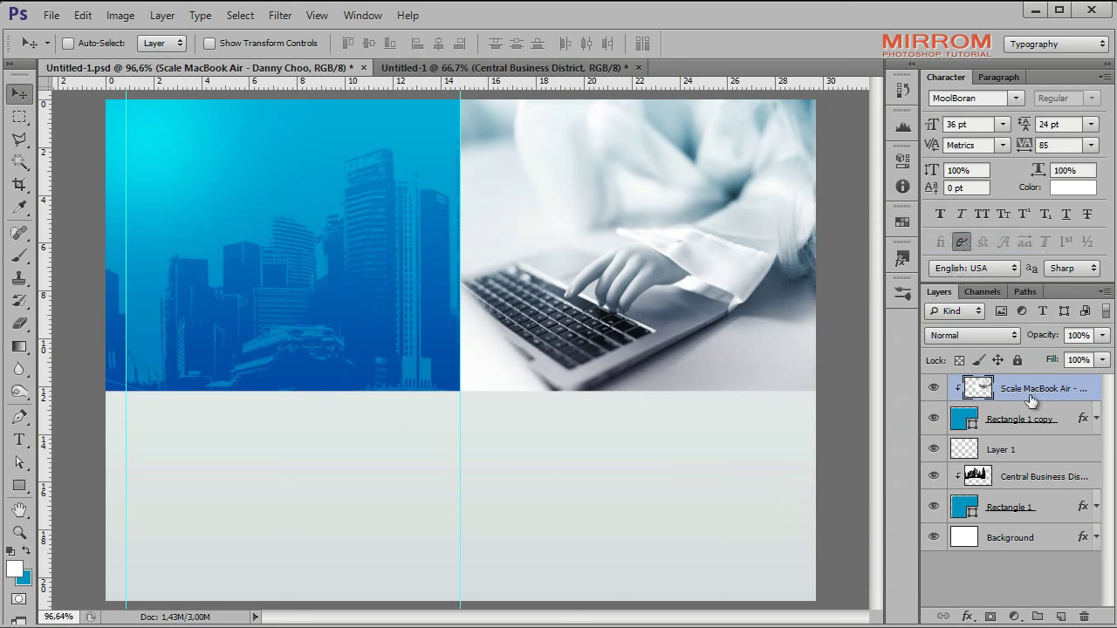
pyautogui.click(971, 335)
pyautogui.click(942, 230)
pyautogui.moveTo(1041, 335); pyautogui.dragTo(1047, 342)
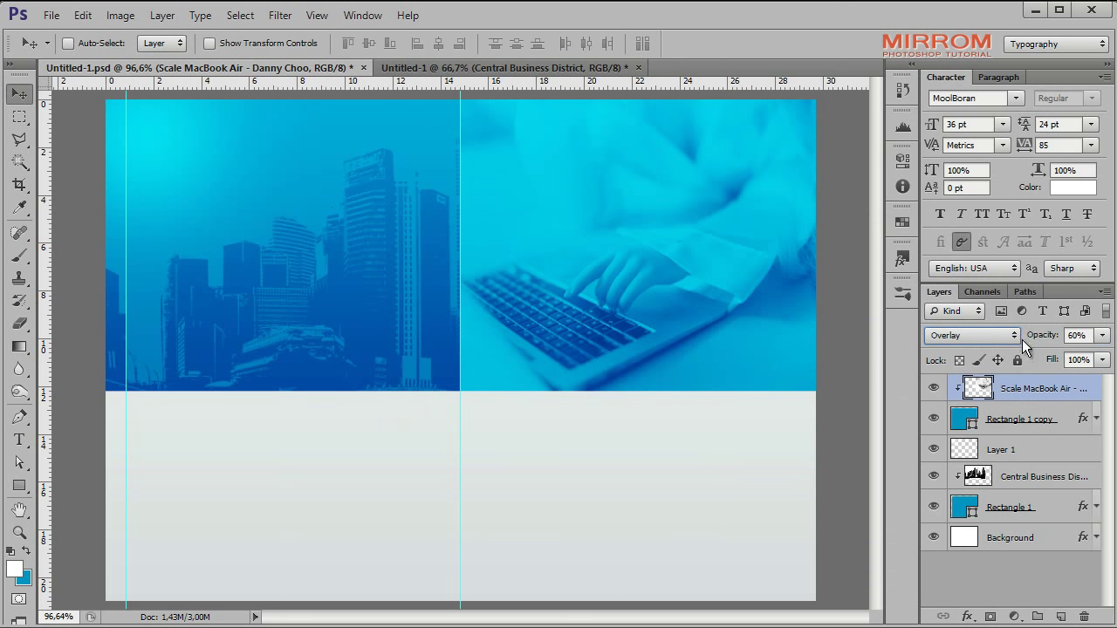
pyautogui.write('17')
pyautogui.press('Return')
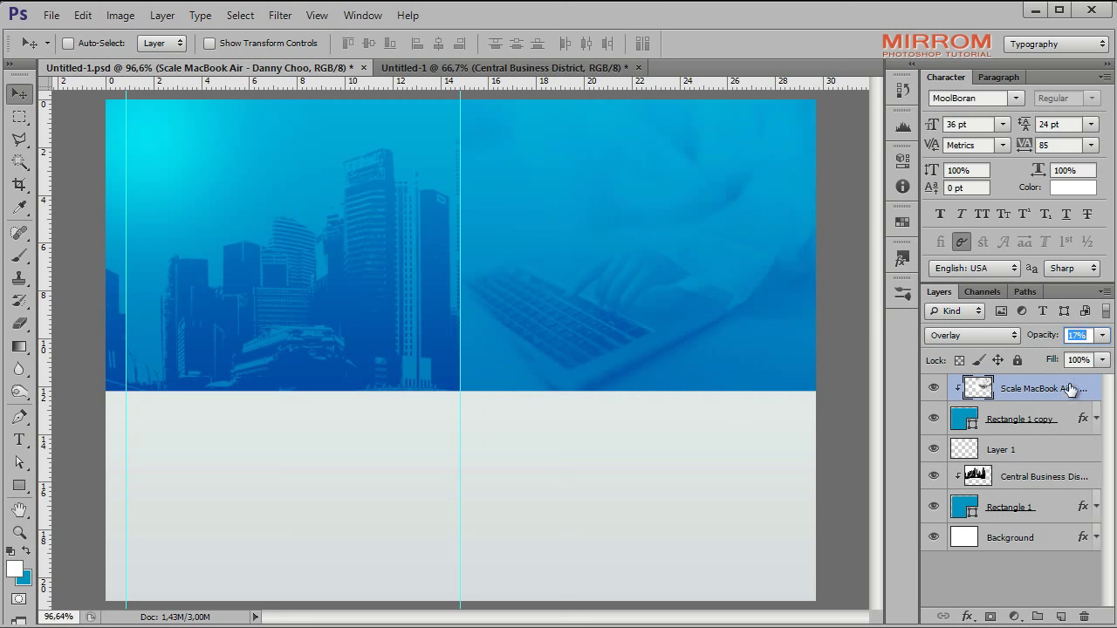
pyautogui.click(1056, 421)
pyautogui.click(1050, 398)
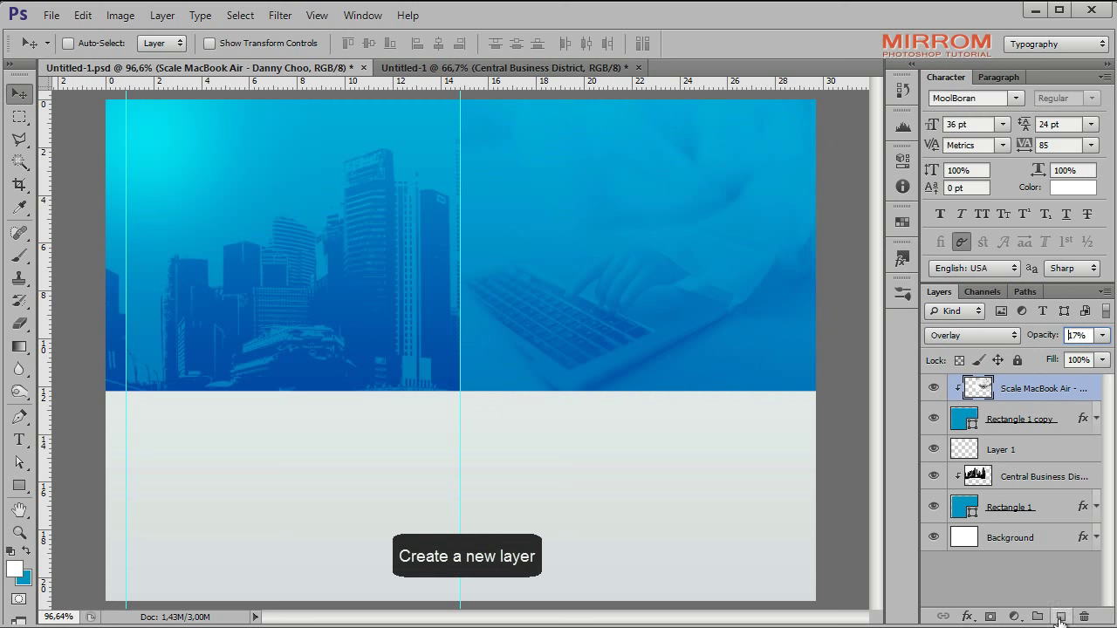
# Step: Paint a glow on new Layer 2 at Overlay 72%, then group the layers into Group 1
pyautogui.click(1060, 617)
pyautogui.press('b')
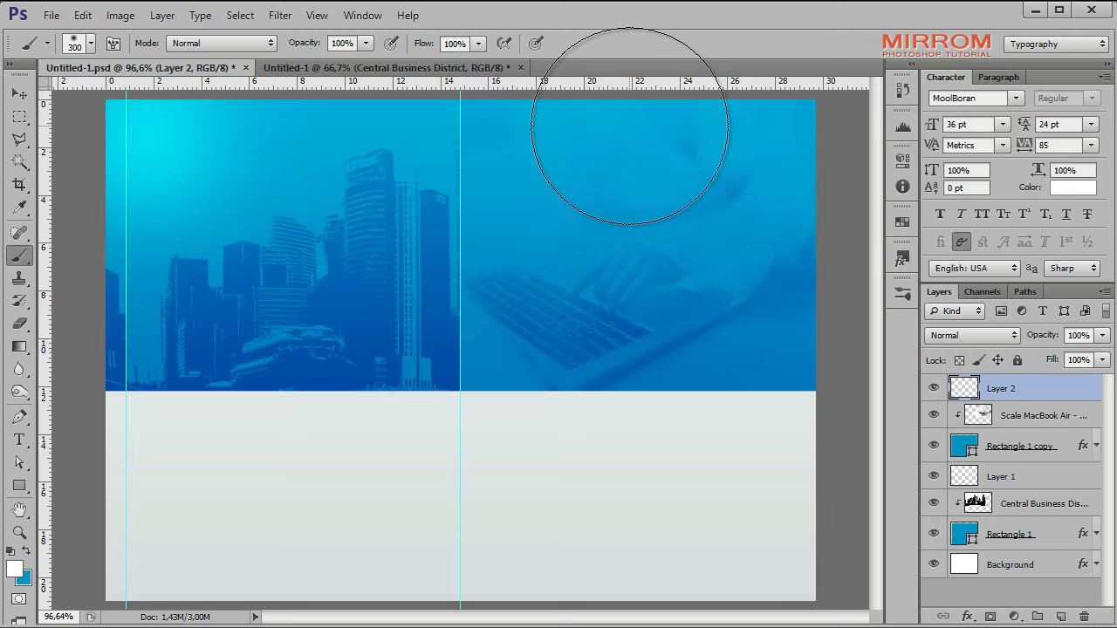
pyautogui.click(629, 124)
pyautogui.press('v')
pyautogui.click(995, 335)
pyautogui.click(1017, 218)
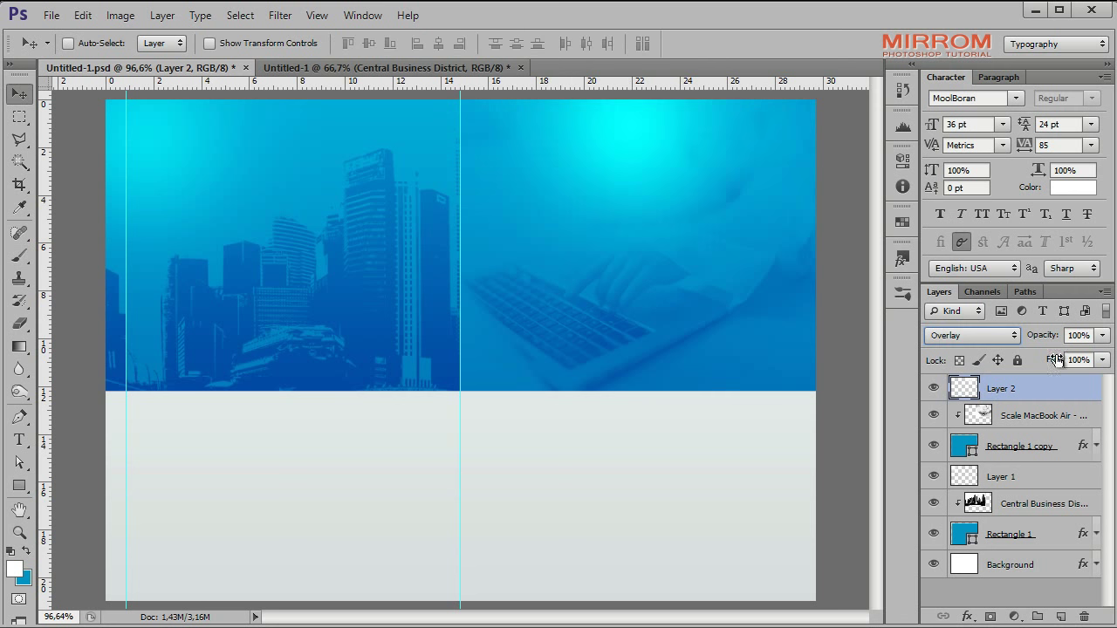
pyautogui.write('79')
pyautogui.press('Return')
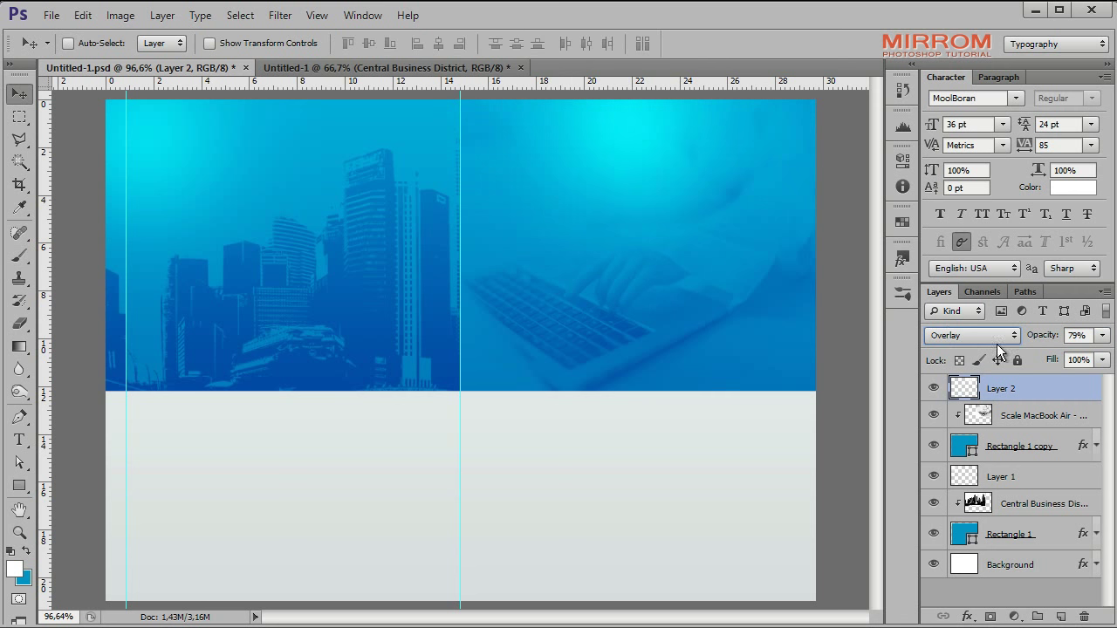
pyautogui.moveTo(1043, 337); pyautogui.dragTo(1037, 337)
pyautogui.press('Return')
pyautogui.keyDown('shift'); pyautogui.click(1059, 534); pyautogui.keyUp('shift')
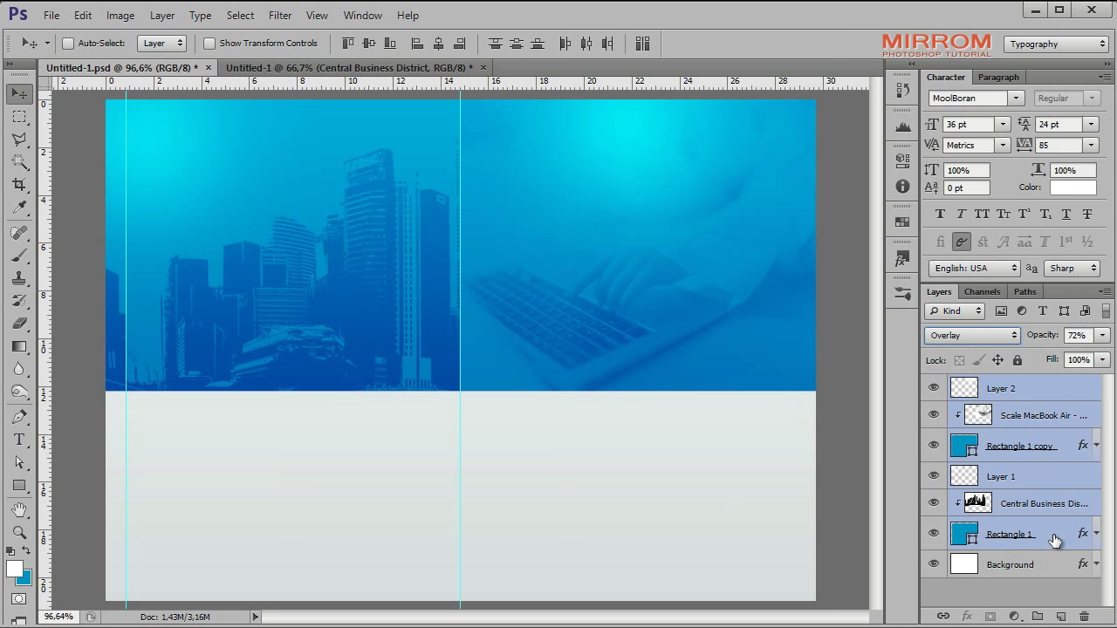
pyautogui.hotkey('ctrl', 'g')
# Step: Draw a circle on the left panel's lower edge, duplicate it, and select the original Ellipse 1
pyautogui.click(19, 485)
pyautogui.click(94, 515)
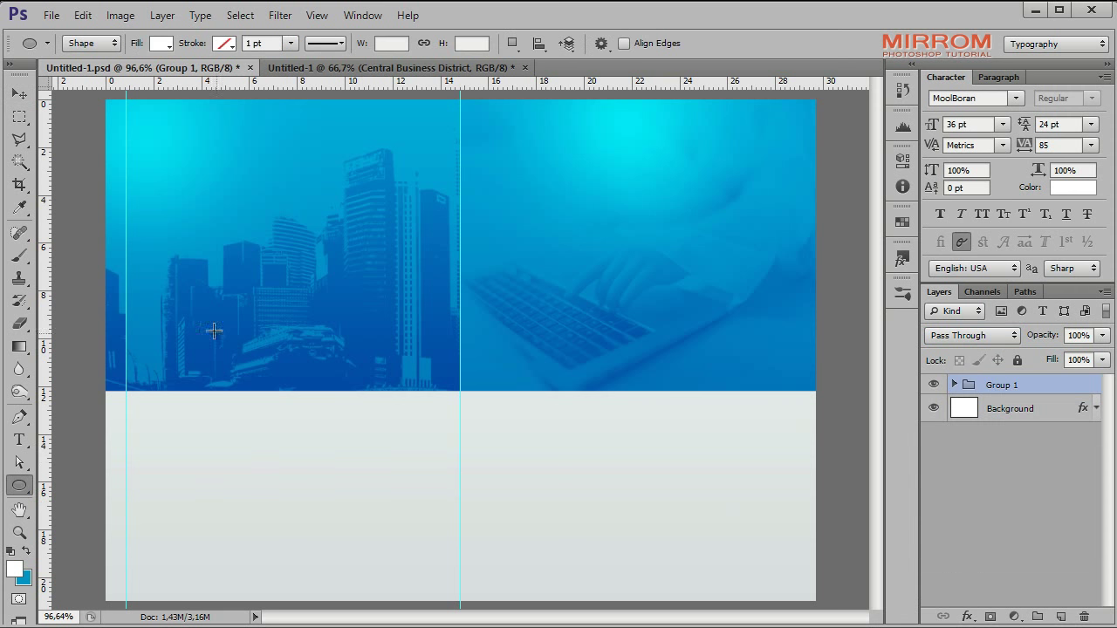
pyautogui.moveTo(213, 329); pyautogui.dragTo(358, 506)
pyautogui.press('v')
pyautogui.moveTo(314, 419)
pyautogui.mouseDown()
pyautogui.moveTo(316, 429)
pyautogui.moveTo(305, 414)
pyautogui.mouseUp()
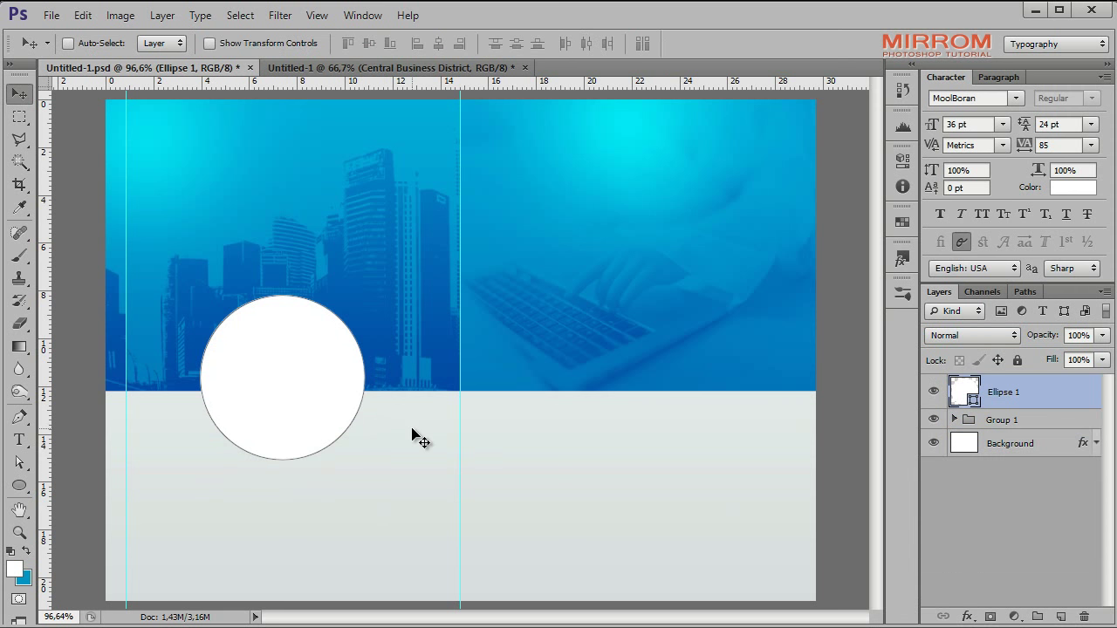
pyautogui.hotkey('ctrl', 'j')
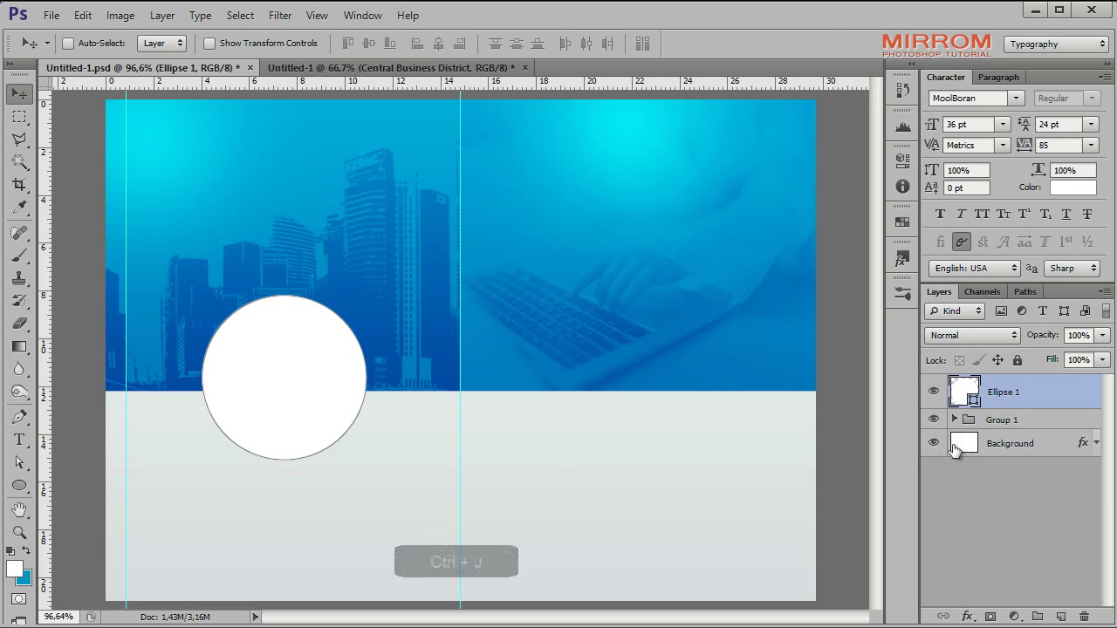
pyautogui.click(1004, 428)
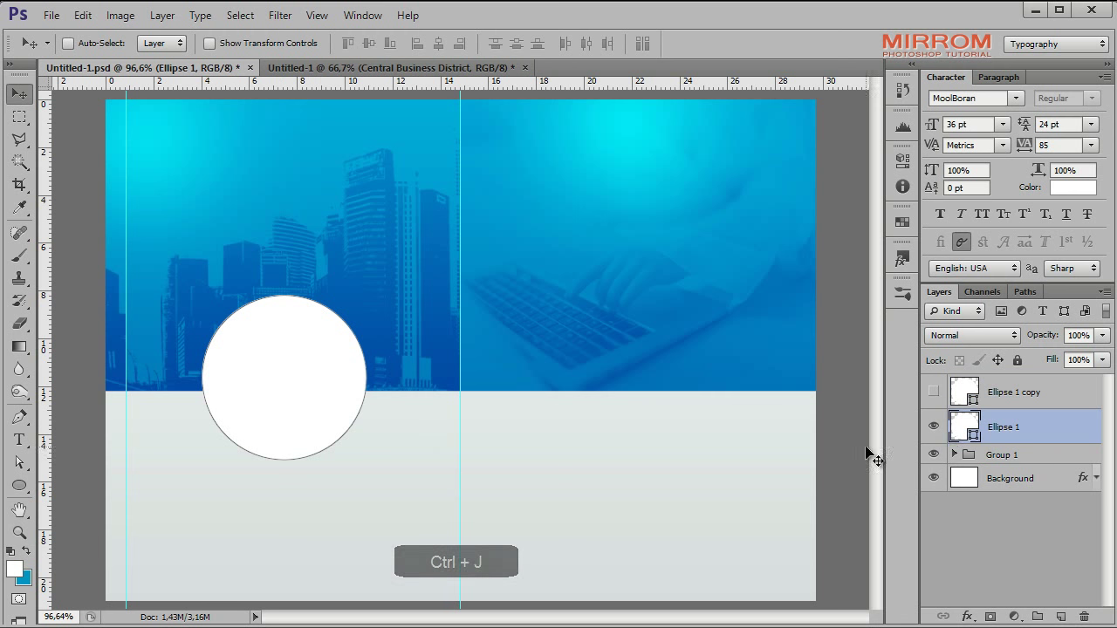
# Step: Give Ellipse 1 a Gradient Overlay running from 8e9eab to eef2f3
pyautogui.doubleClick(1098, 431)
pyautogui.click(735, 210)
pyautogui.click(367, 355)
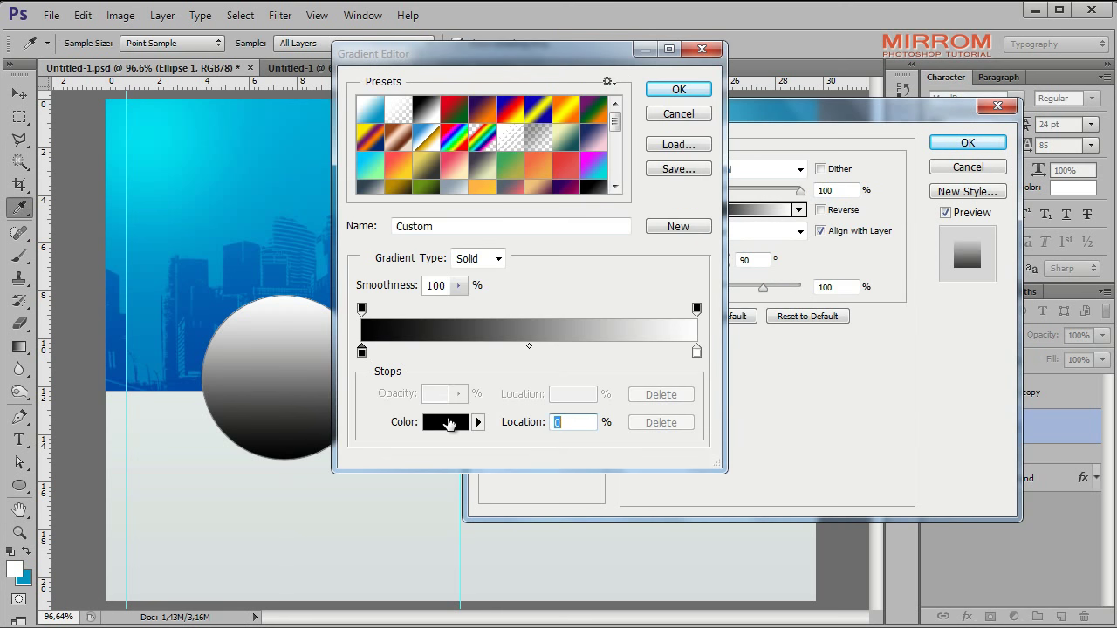
pyautogui.click(446, 425)
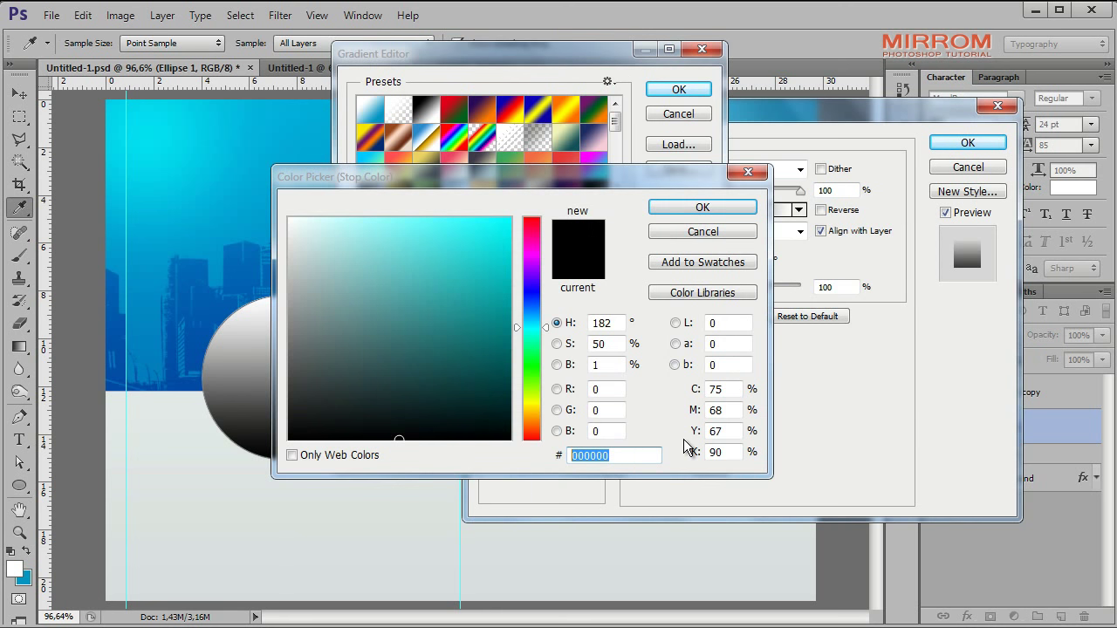
pyautogui.write('8e9eab')
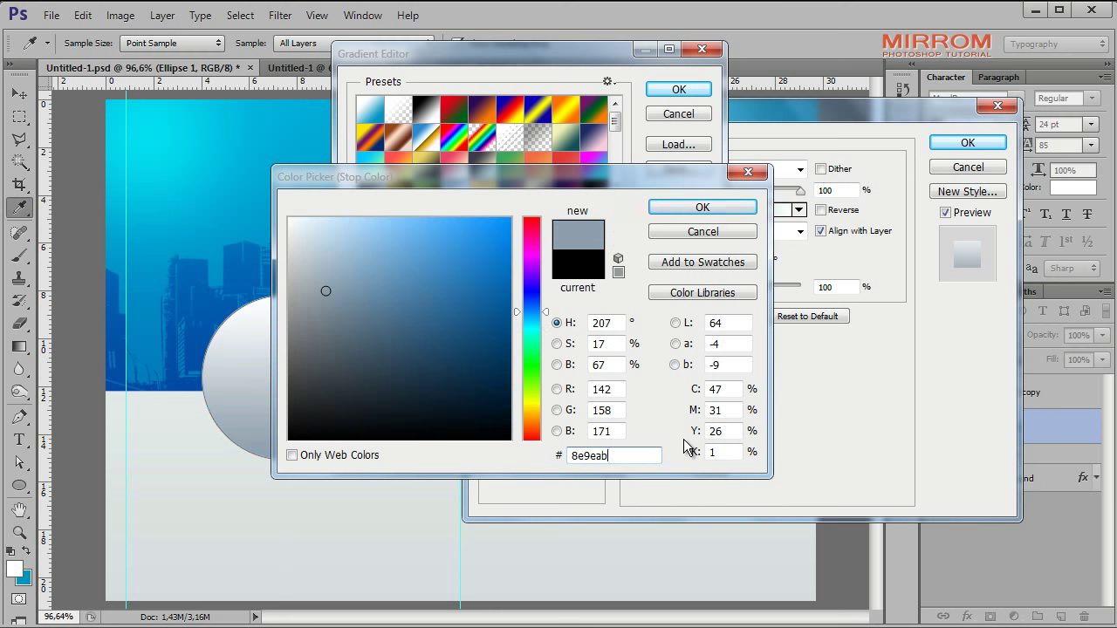
pyautogui.click(737, 211)
pyautogui.click(698, 354)
pyautogui.click(445, 425)
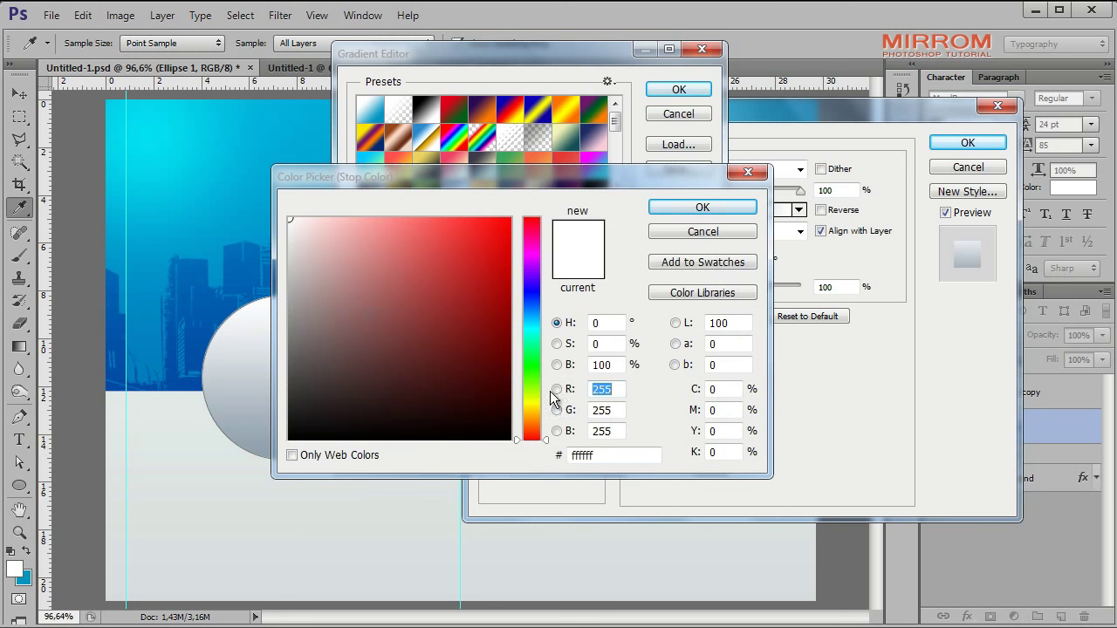
pyautogui.write('eef')
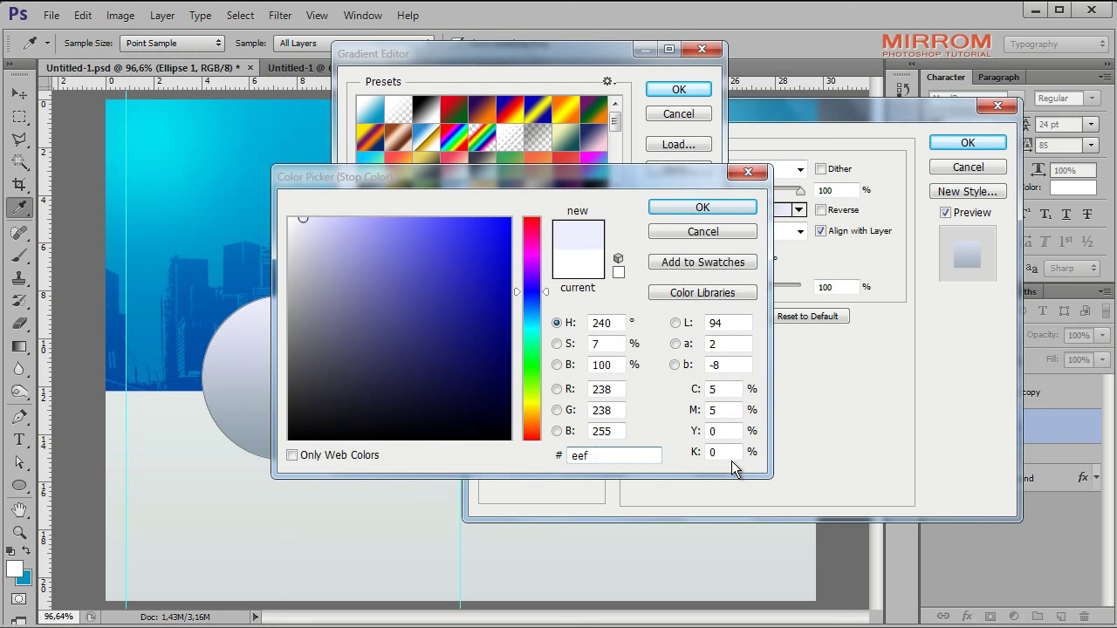
pyautogui.write('2f3')
pyautogui.click(702, 208)
pyautogui.click(679, 89)
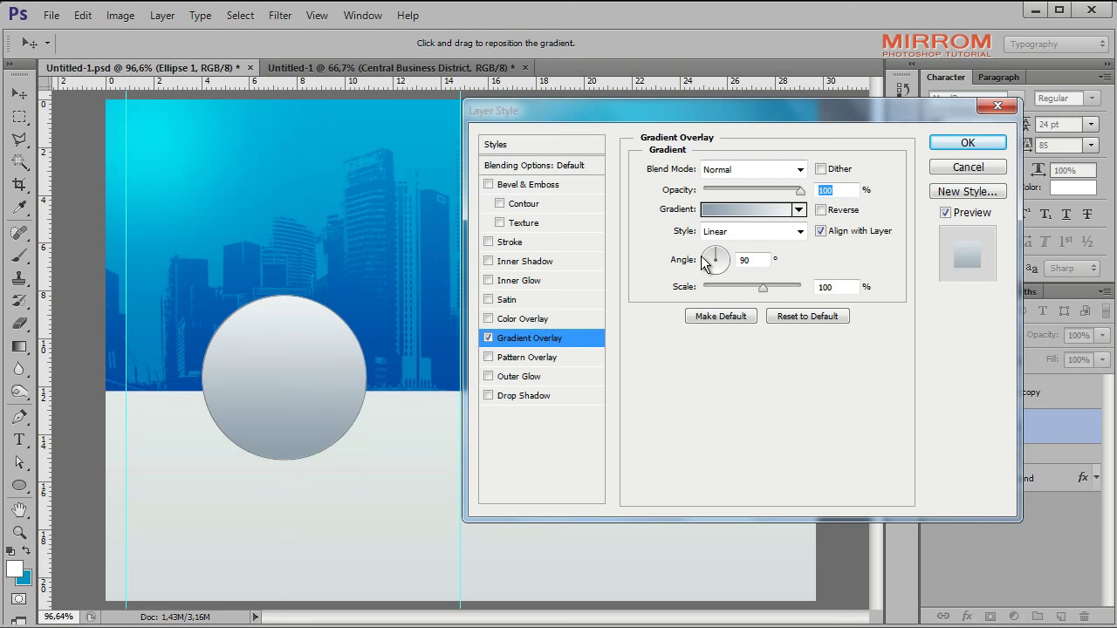
# Step: Make the gradient Radial and Reversed, with the end stop at 50% and scale 125%
pyautogui.click(742, 231)
pyautogui.click(741, 259)
pyautogui.click(836, 214)
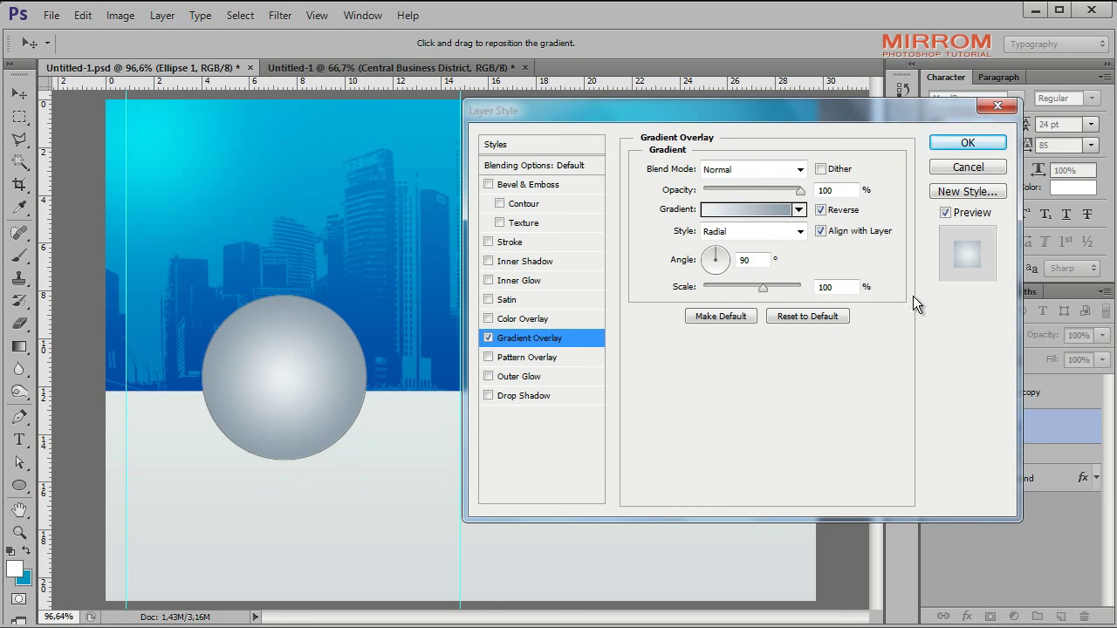
pyautogui.click(746, 212)
pyautogui.moveTo(696, 351); pyautogui.dragTo(543, 351)
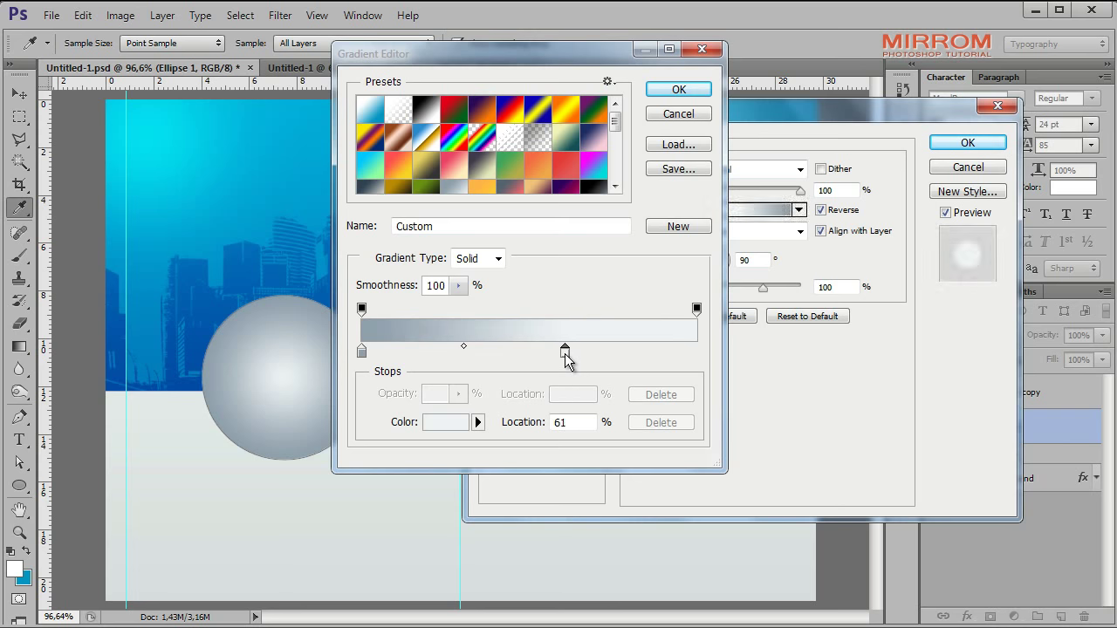
pyautogui.write('50')
pyautogui.press('Return')
pyautogui.click(673, 91)
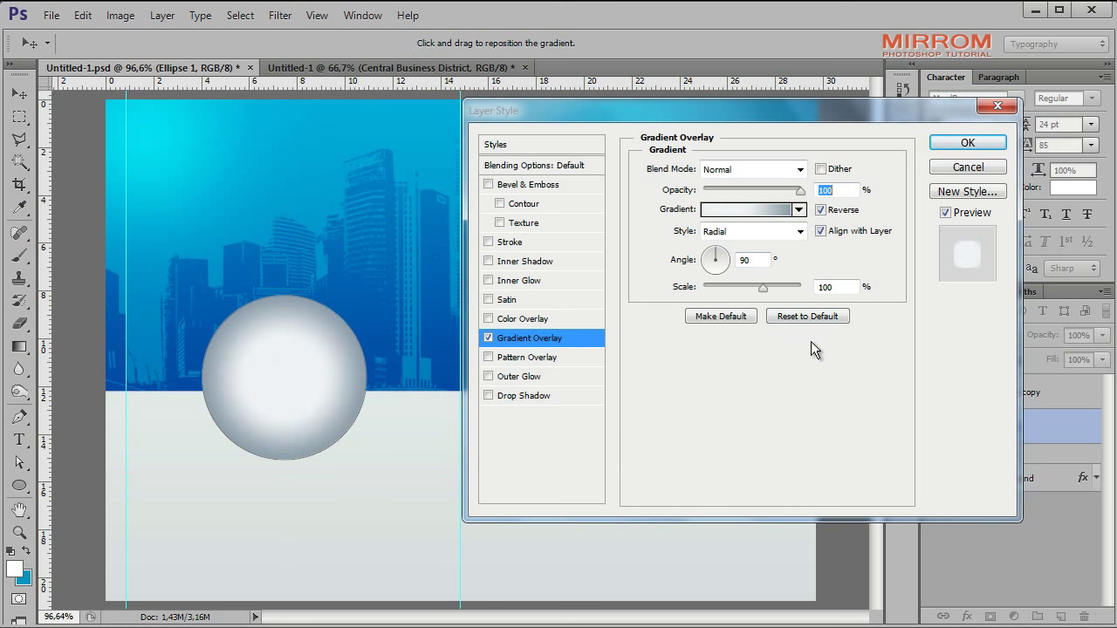
pyautogui.press('Up')
pyautogui.press('Up')
pyautogui.press('Up')
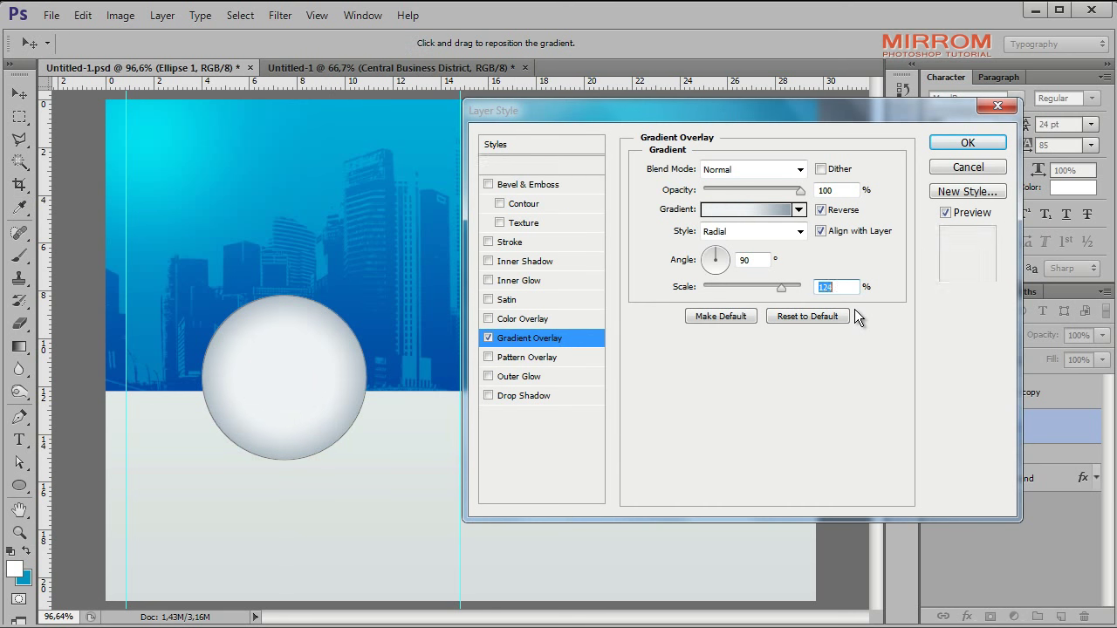
# Step: Set the overlay to Multiply at lower opacity and reduce the layer Fill to 0%
pyautogui.click(752, 169)
pyautogui.click(748, 242)
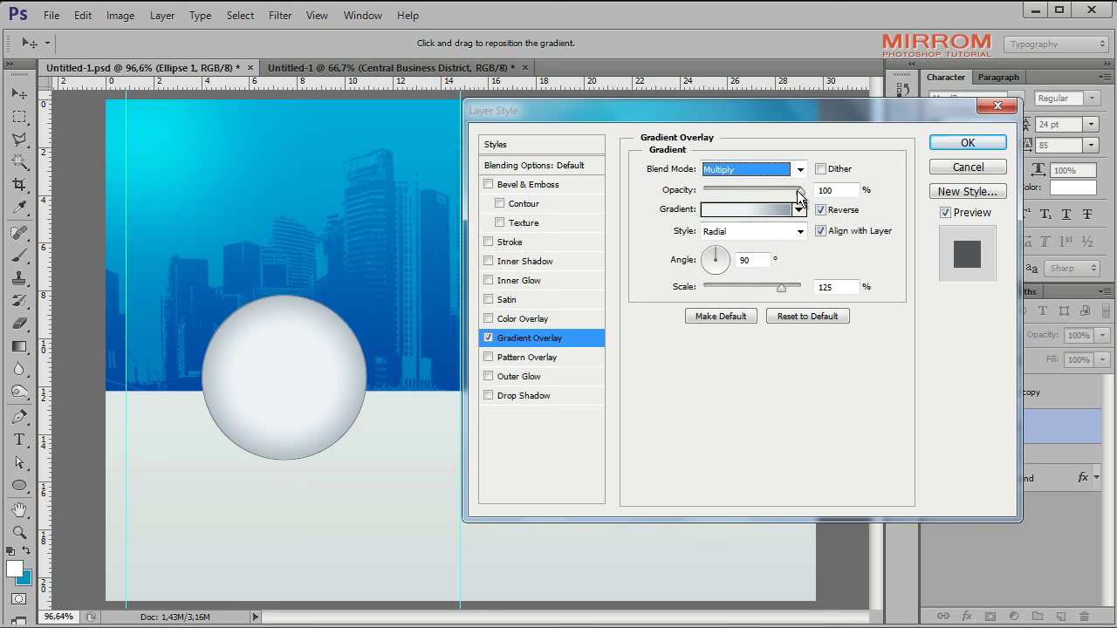
pyautogui.moveTo(796, 190)
pyautogui.mouseDown()
pyautogui.moveTo(740, 192)
pyautogui.moveTo(763, 193)
pyautogui.mouseUp()
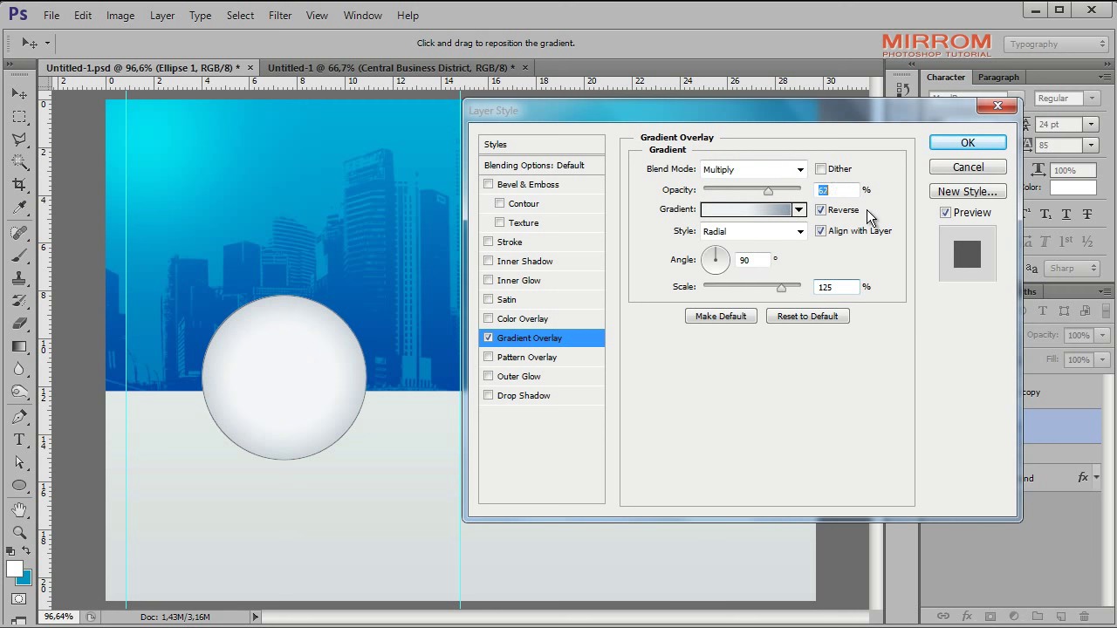
pyautogui.press('Return')
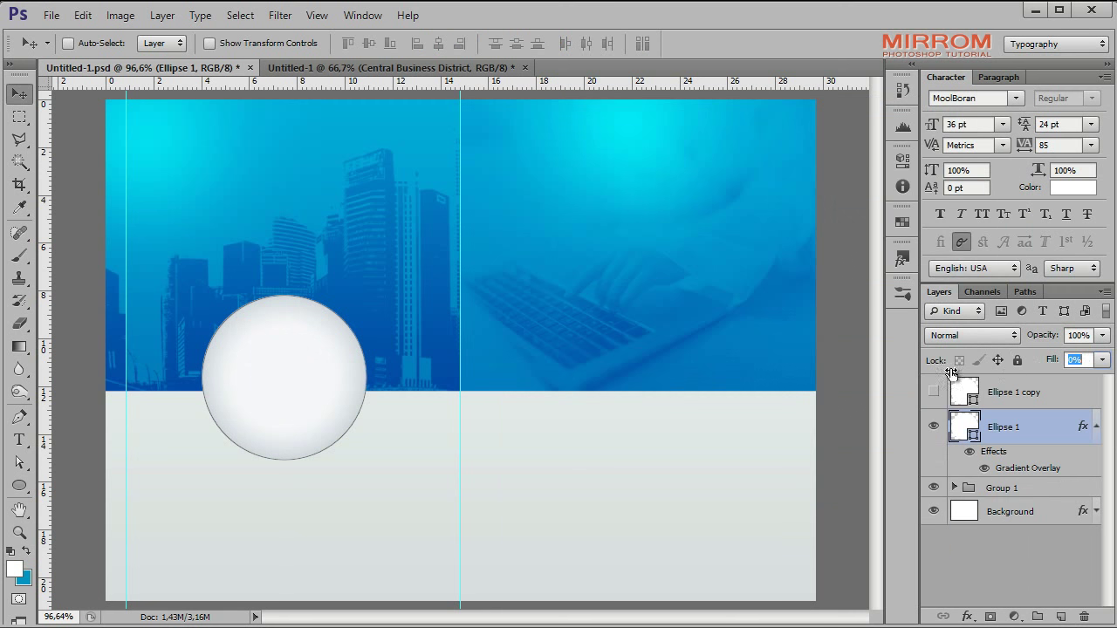
pyautogui.press('Return')
# Step: Add a white Screen Inner Glow at 38% opacity to Ellipse 1
pyautogui.doubleClick(1080, 433)
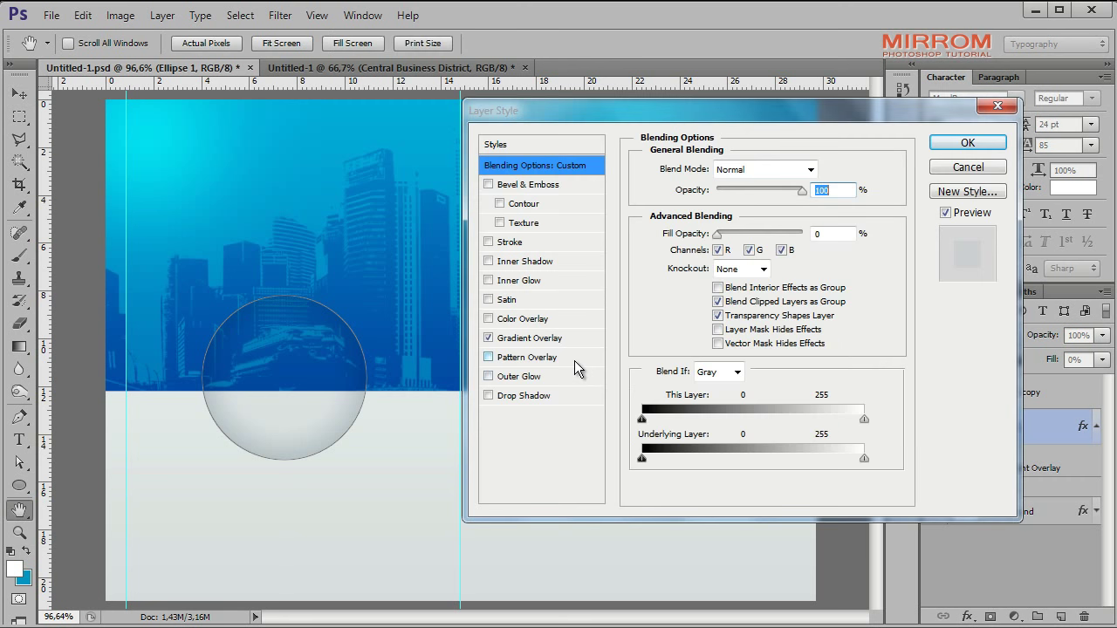
pyautogui.click(529, 280)
pyautogui.click(686, 230)
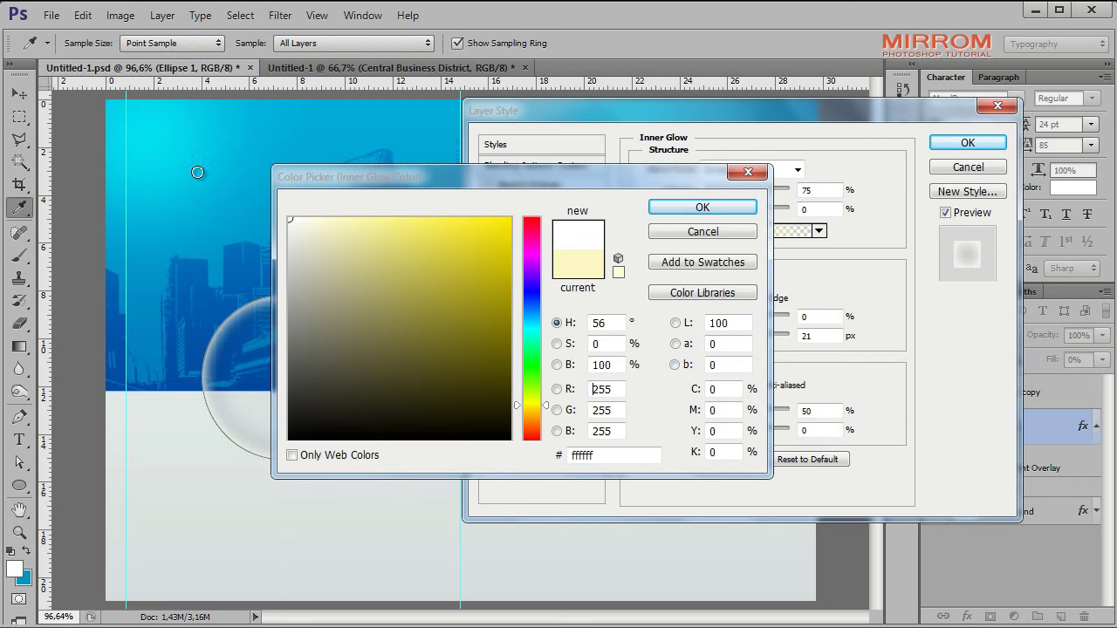
pyautogui.click(723, 207)
pyautogui.write('38')
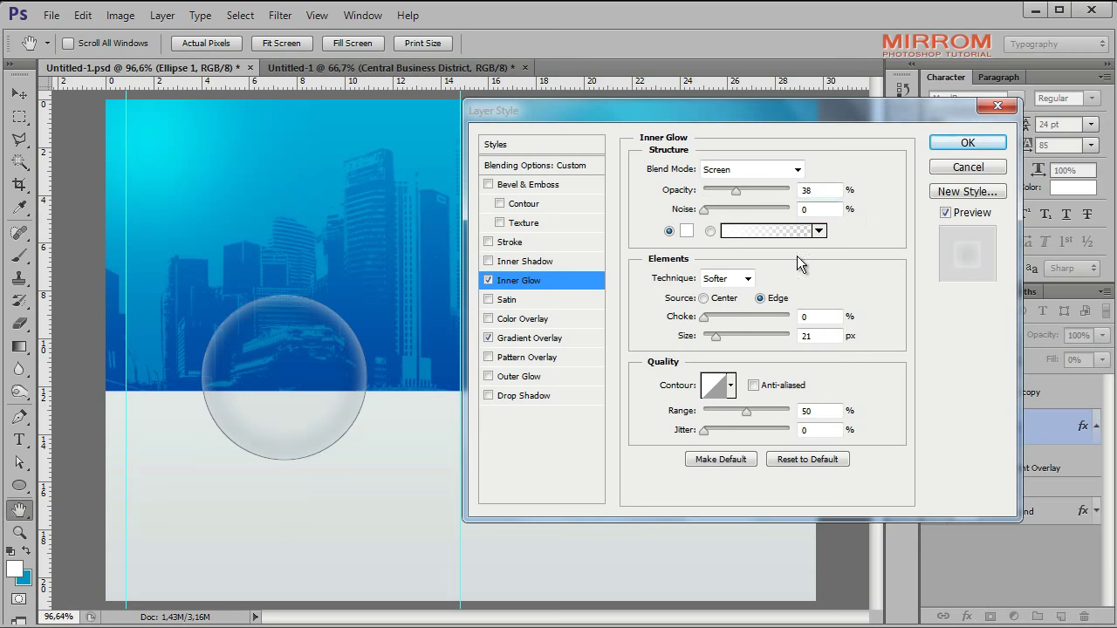
pyautogui.click(967, 142)
pyautogui.click(1096, 427)
pyautogui.click(1047, 541)
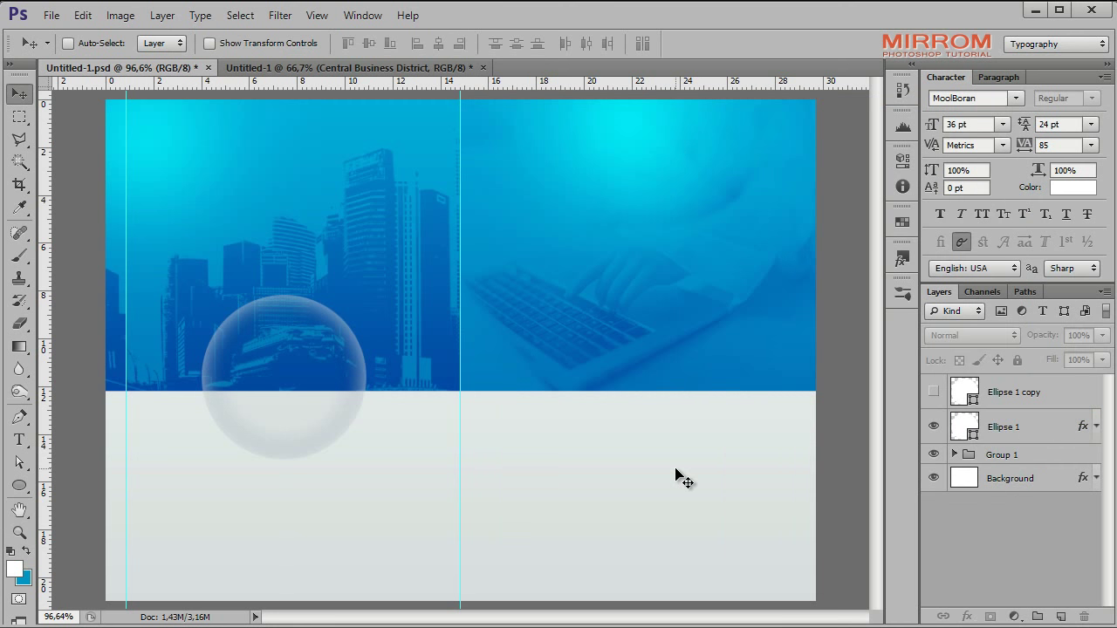
# Step: Show Ellipse 1 copy, shrink it to 80%, and add a new empty Layer 3
pyautogui.click(1004, 394)
pyautogui.click(934, 392)
pyautogui.hotkey('ctrl', 't')
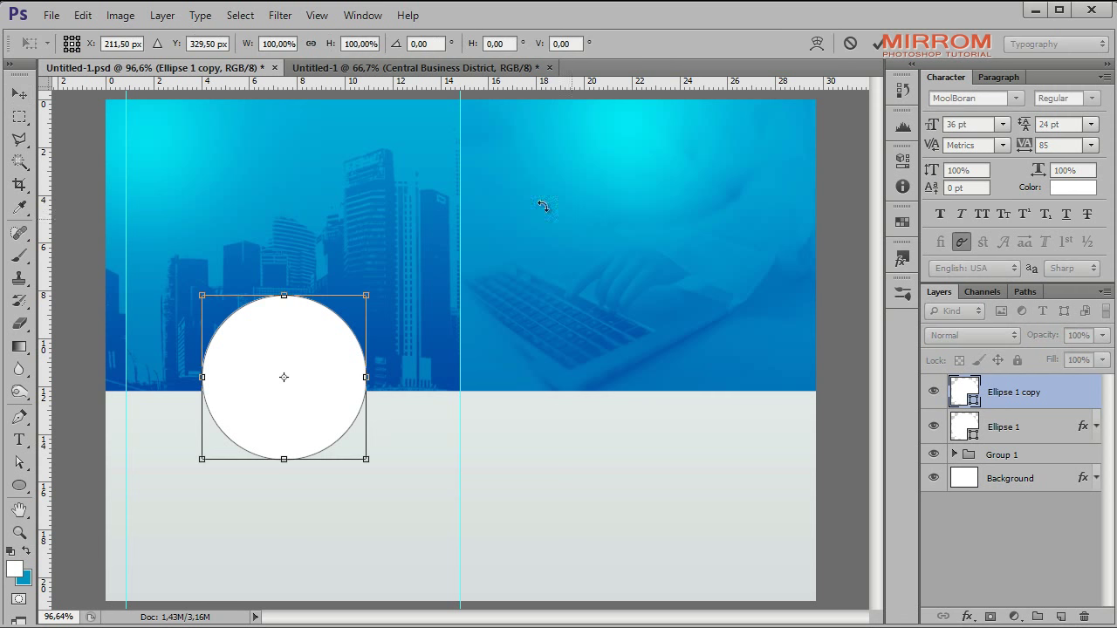
pyautogui.moveTo(248, 44); pyautogui.dragTo(232, 42)
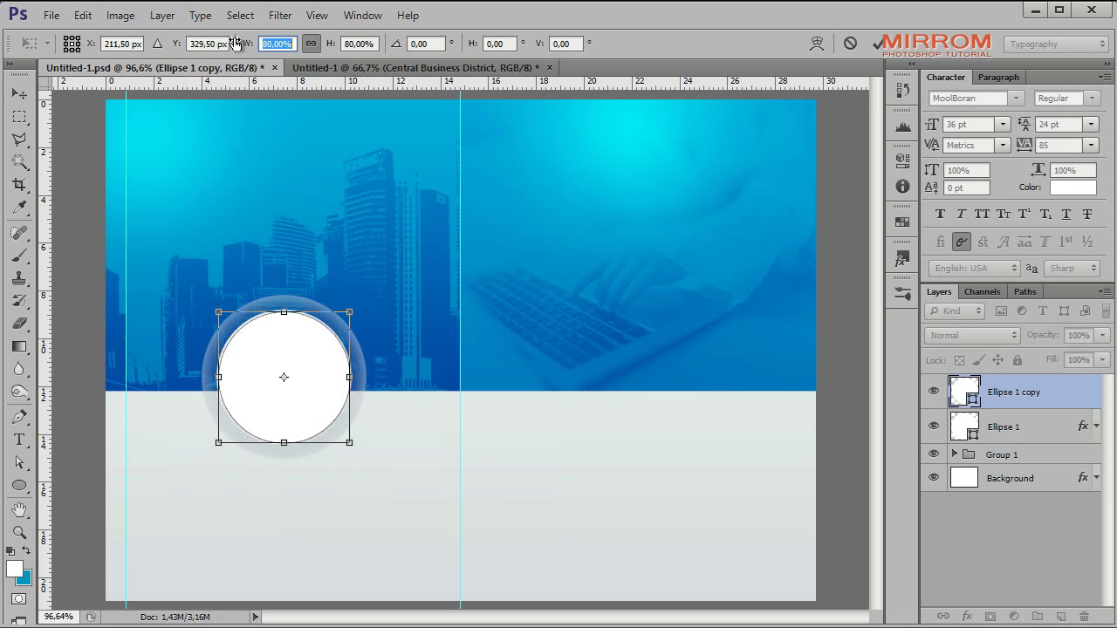
pyautogui.press('Return')
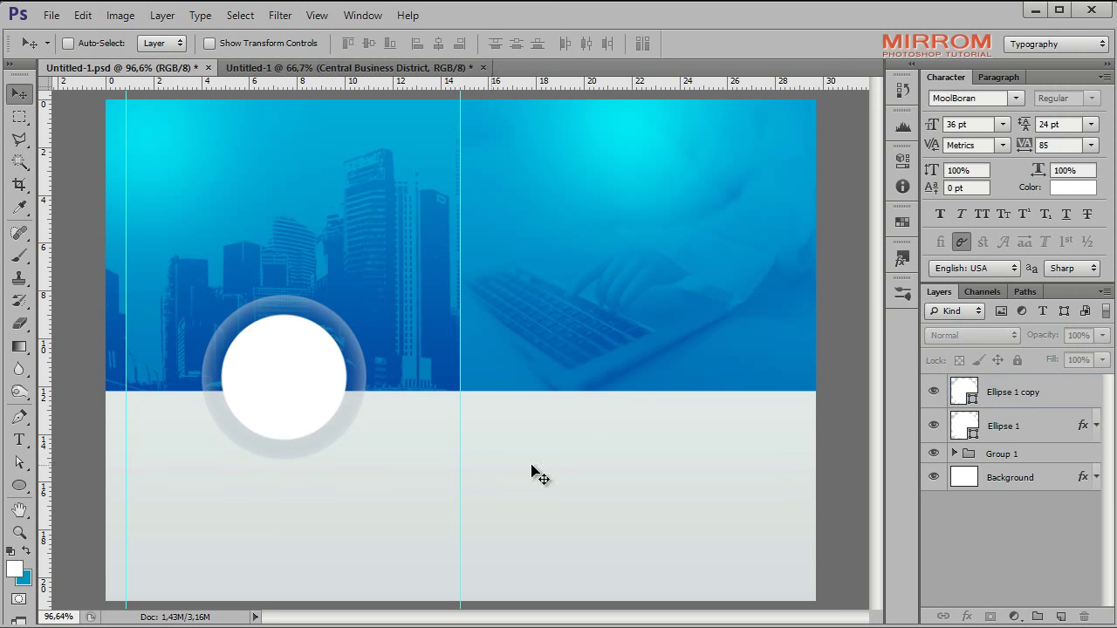
pyautogui.hotkey('alt', '[')
pyautogui.hotkey('alt', '[')
pyautogui.click(1061, 617)
# Step: Paint a soft black blob below the circle on Layer 3
pyautogui.click(14, 568)
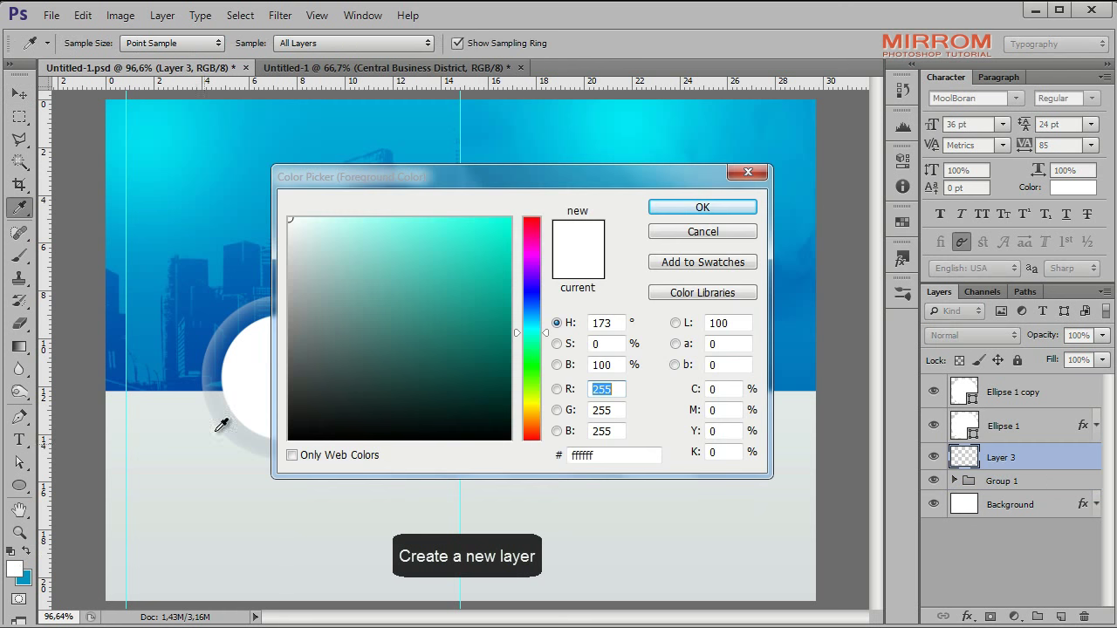
pyautogui.click(289, 439)
pyautogui.click(661, 208)
pyautogui.press('b')
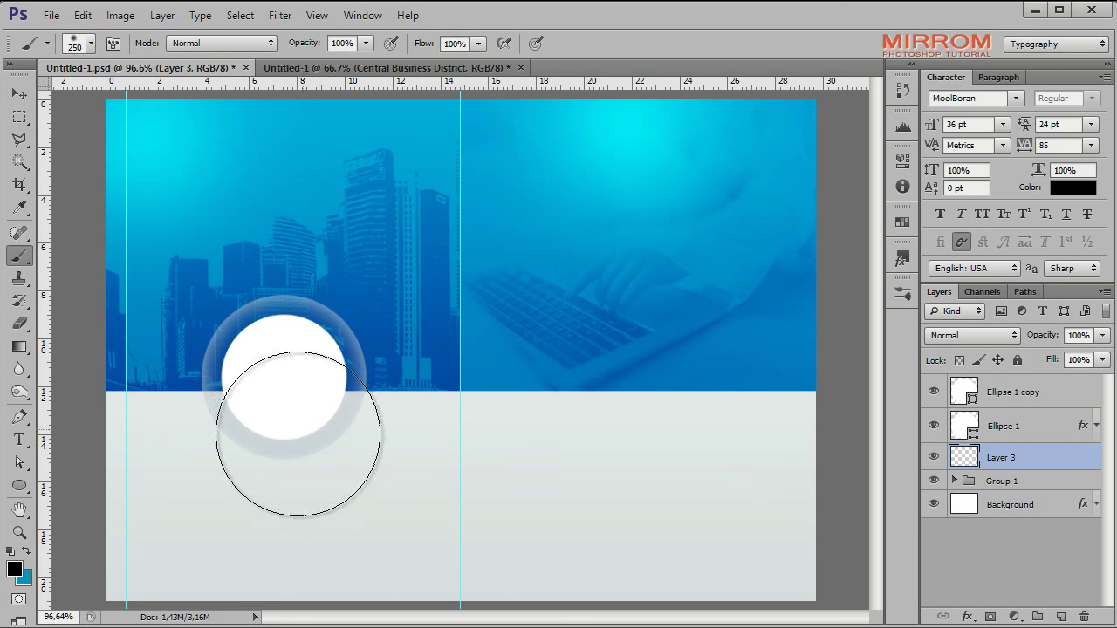
pyautogui.click(280, 443)
# Step: Squash the black blob into a flat wide ellipse under the circle
pyautogui.press('v')
pyautogui.hotkey('ctrl', 't')
pyautogui.moveTo(279, 312); pyautogui.dragTo(281, 361)
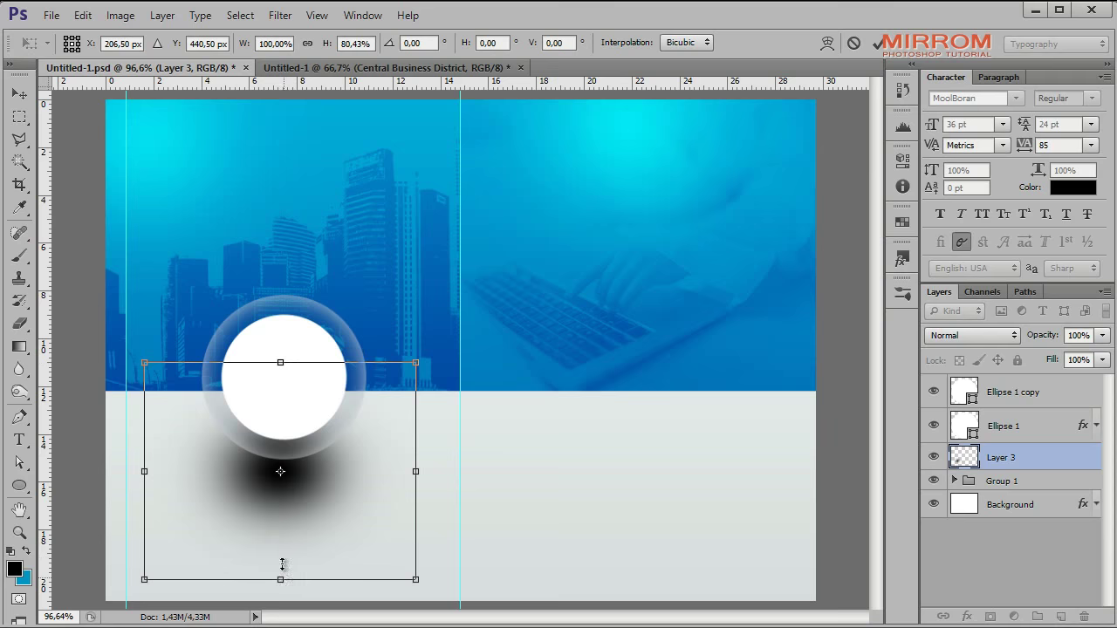
pyautogui.moveTo(280, 578); pyautogui.dragTo(280, 528)
pyautogui.moveTo(291, 374); pyautogui.dragTo(291, 385)
pyautogui.moveTo(280, 529); pyautogui.dragTo(280, 518)
pyautogui.moveTo(280, 376); pyautogui.dragTo(280, 391)
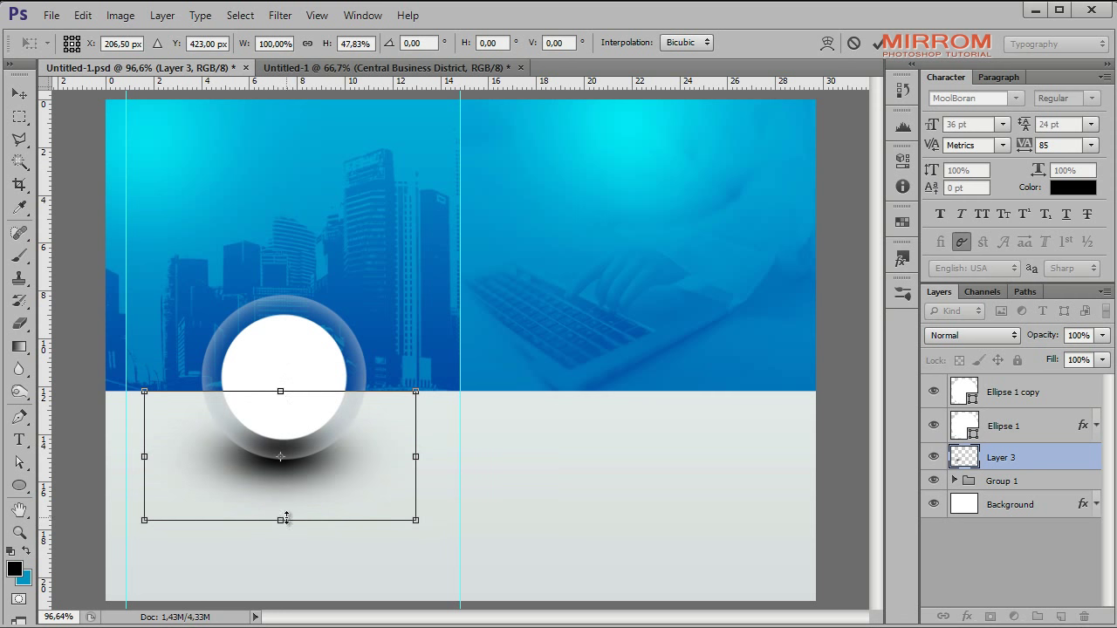
pyautogui.moveTo(280, 518); pyautogui.dragTo(280, 515)
pyautogui.press('Return')
# Step: Set the shadow layer to Multiply at 28% opacity
pyautogui.click(971, 335)
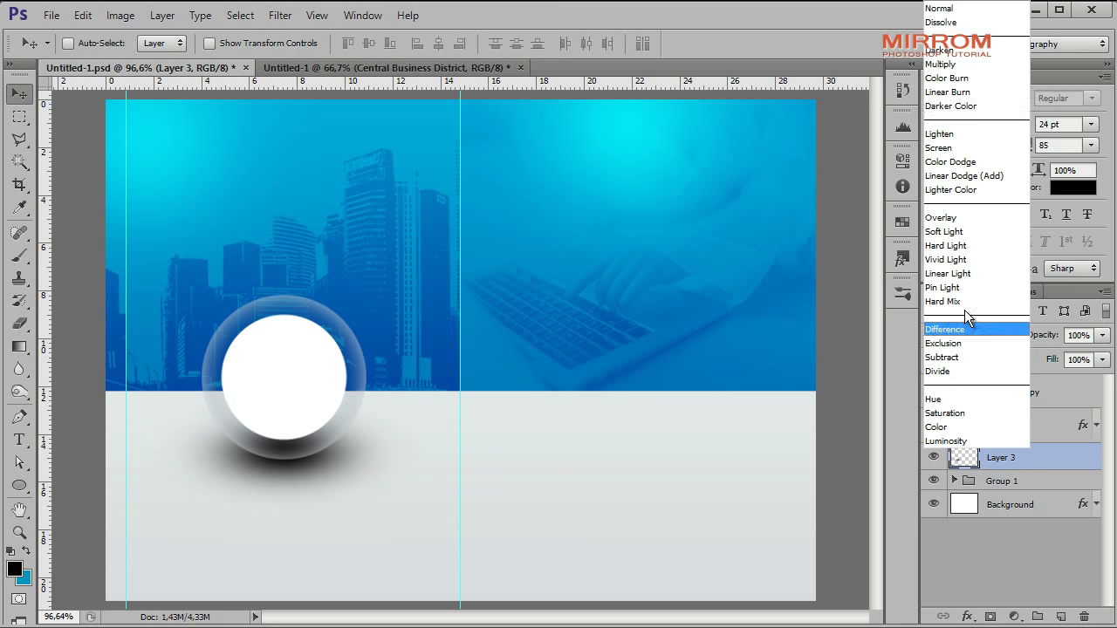
pyautogui.click(960, 48)
pyautogui.moveTo(1064, 335); pyautogui.dragTo(1048, 359)
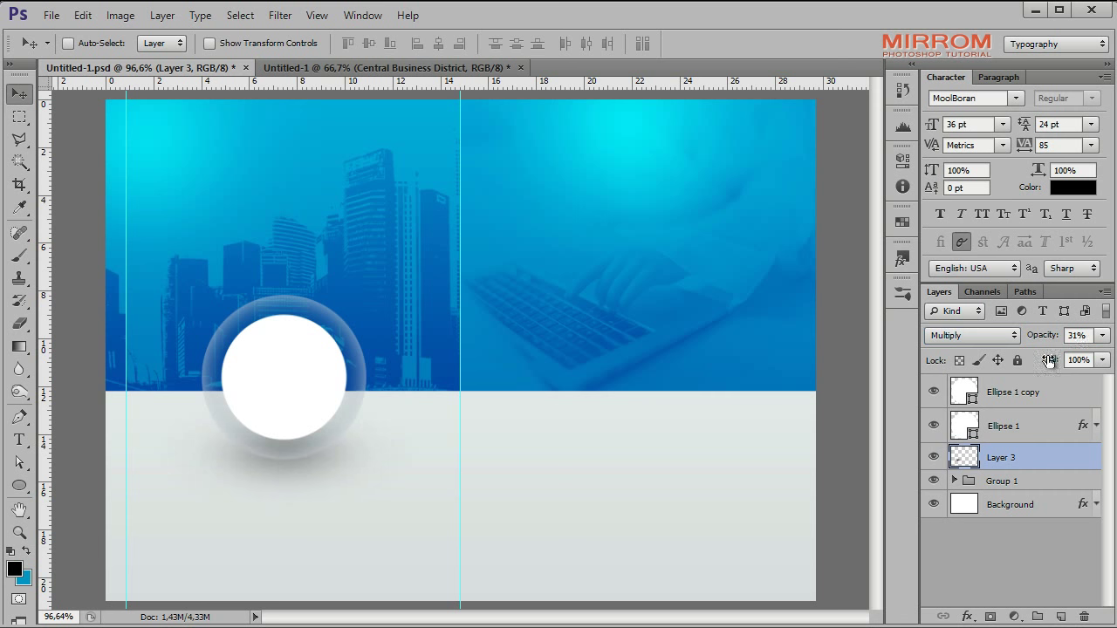
pyautogui.click(1083, 335)
pyautogui.write('28')
pyautogui.press('Return')
# Step: Group the three circle layers, duplicate the group onto the right panel, and add guides at the circles' edges
pyautogui.keyDown('shift'); pyautogui.click(1043, 397); pyautogui.keyUp('shift')
pyautogui.hotkey('ctrl', 'g')
pyautogui.hotkey('ctrl', 'j')
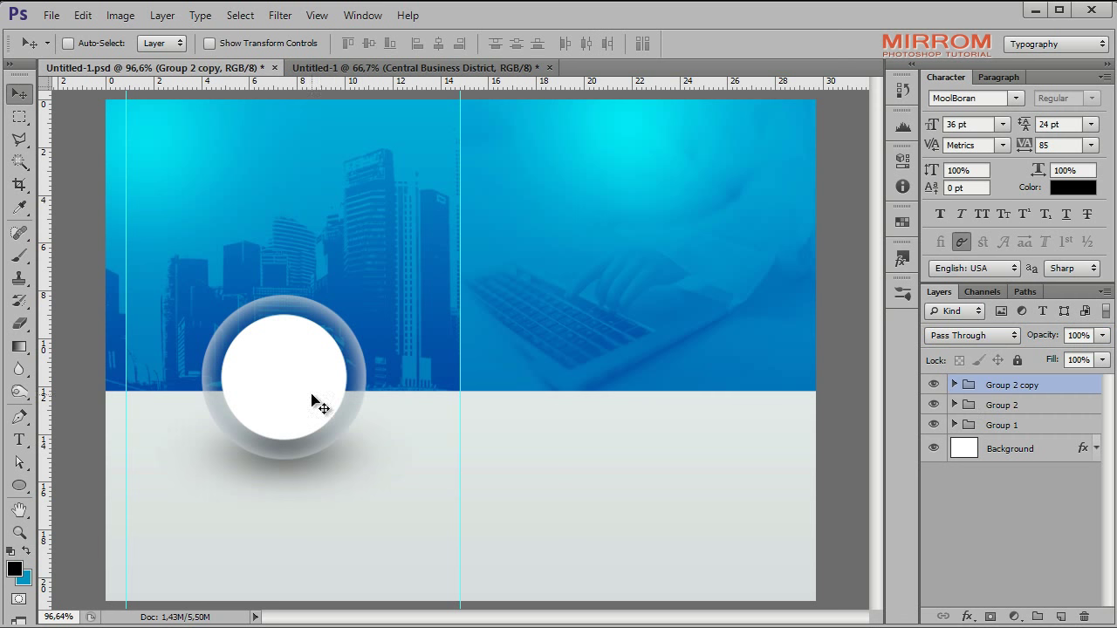
pyautogui.moveTo(311, 404); pyautogui.dragTo(666, 405)
pyautogui.moveTo(46, 196)
pyautogui.mouseDown()
pyautogui.moveTo(187, 207)
pyautogui.moveTo(202, 196)
pyautogui.mouseUp()
pyautogui.moveTo(48, 129)
pyautogui.mouseDown()
pyautogui.moveTo(367, 264)
pyautogui.moveTo(364, 253)
pyautogui.mouseUp()
pyautogui.moveTo(49, 152)
pyautogui.mouseDown()
pyautogui.moveTo(553, 349)
pyautogui.moveTo(720, 399)
pyautogui.mouseUp()
# Step: Paste the keyboard photo clipped into the left white circle, scaled to fit, at 66% opacity
pyautogui.click(954, 405)
pyautogui.click(1012, 427)
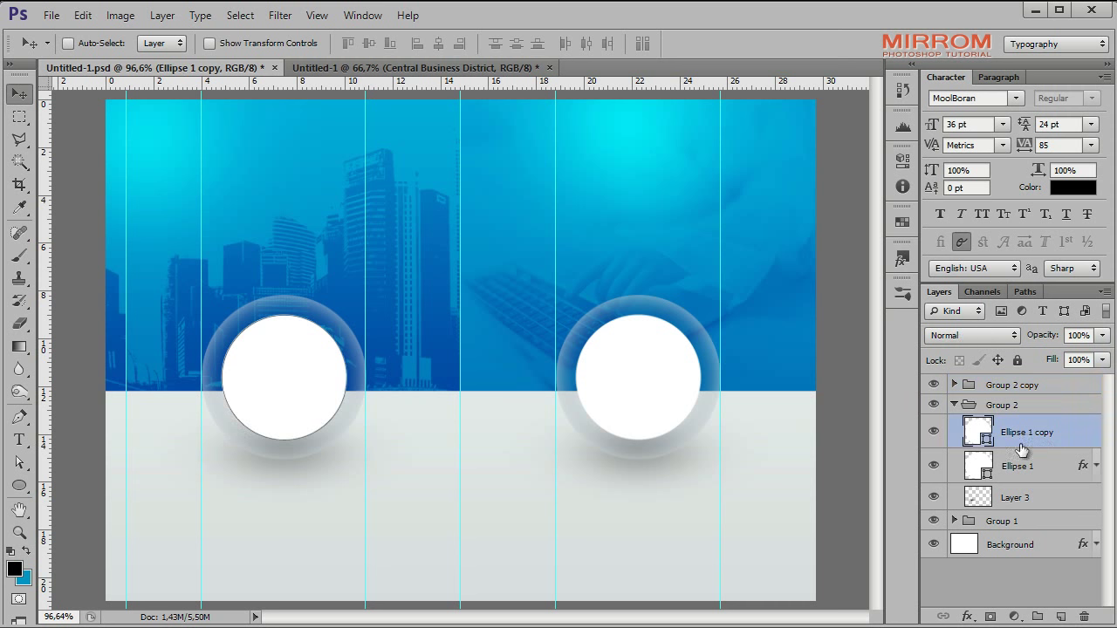
pyautogui.hotkey('ctrl', 'v')
pyautogui.rightClick(1030, 427)
pyautogui.click(947, 245)
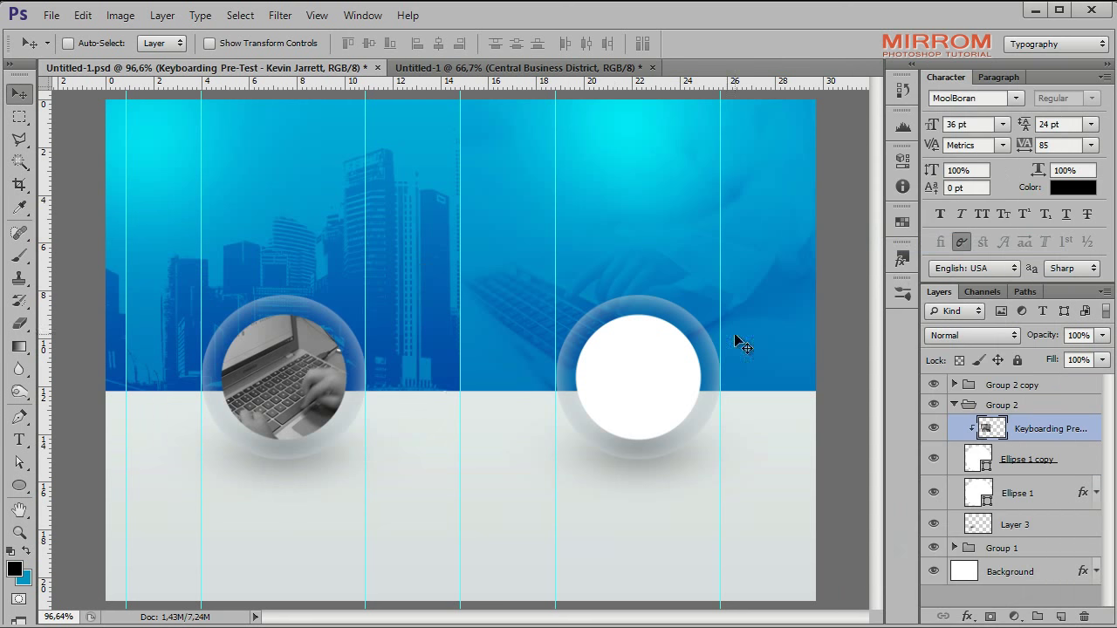
pyautogui.hotkey('ctrl', 't')
pyautogui.moveTo(150, 256); pyautogui.dragTo(215, 302)
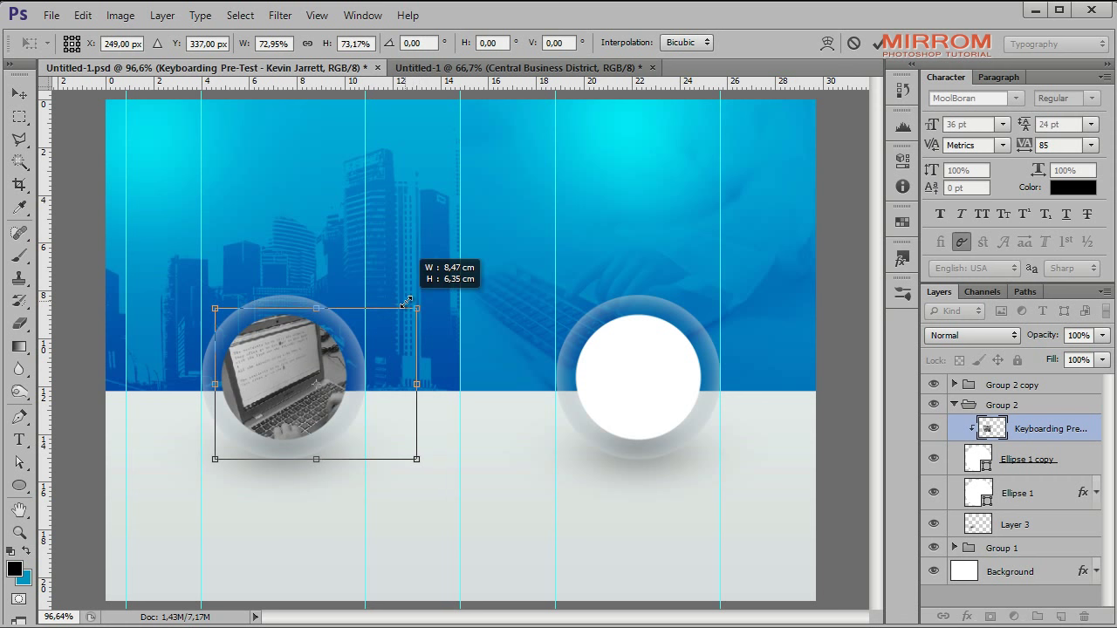
pyautogui.moveTo(417, 301); pyautogui.dragTo(416, 308)
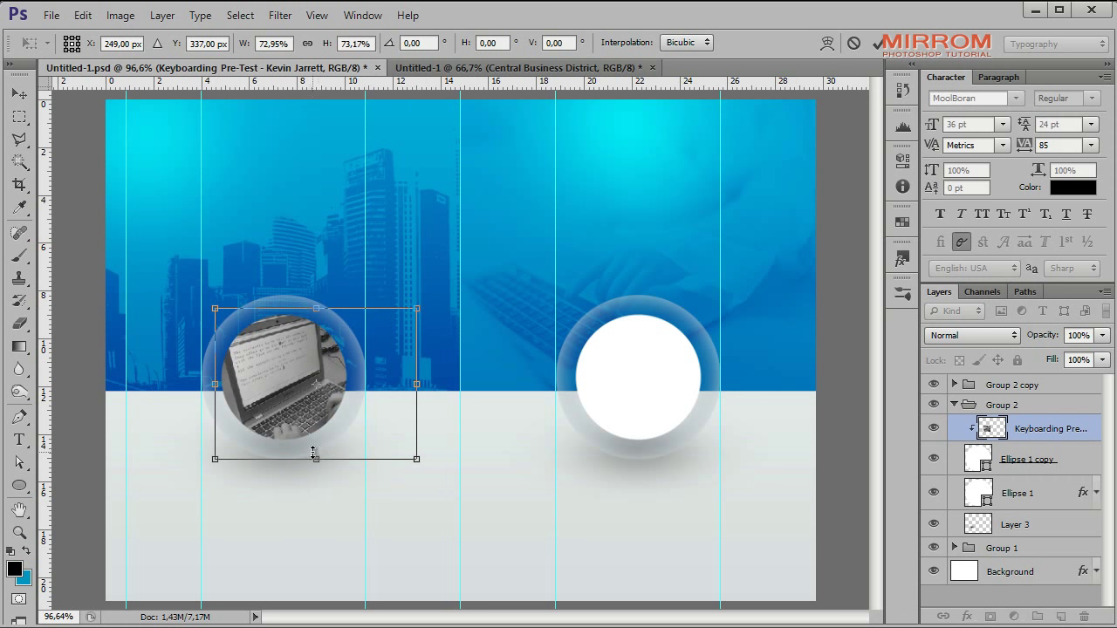
pyautogui.click(871, 44)
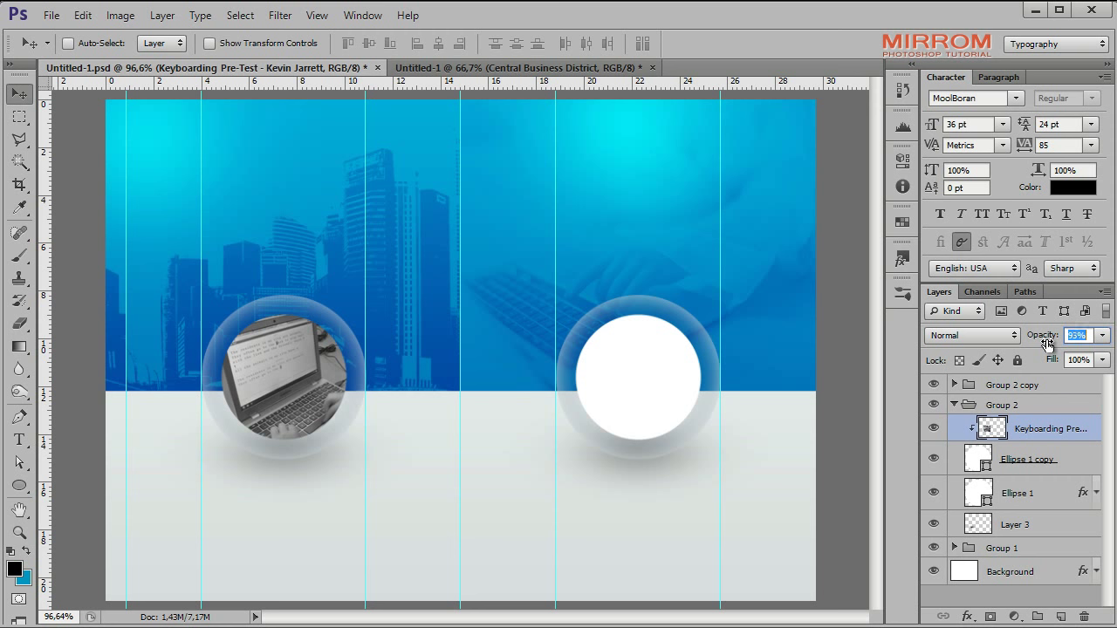
pyautogui.write('66')
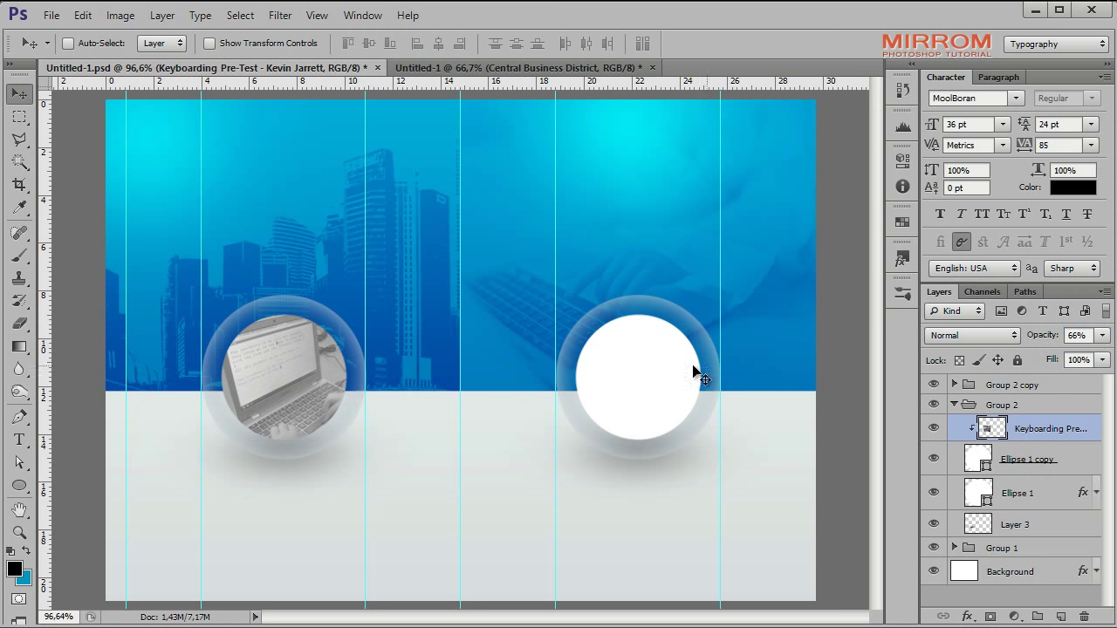
pyautogui.click(953, 405)
# Step: Clip the hand photo into the right circle, fade it, and scale it down to fit
pyautogui.click(954, 385)
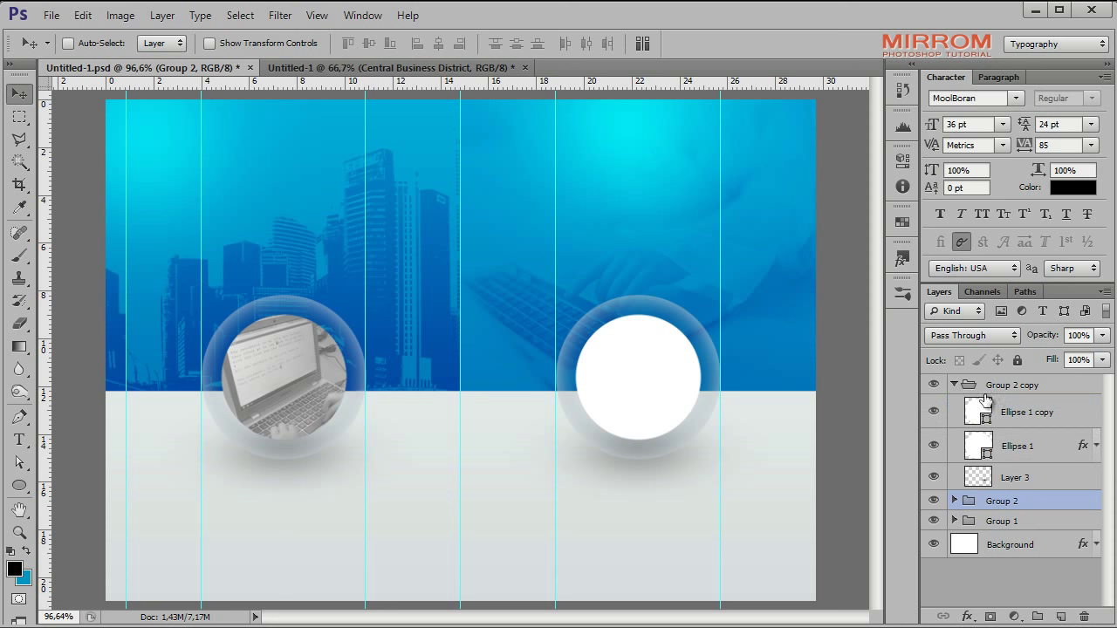
pyautogui.click(1025, 410)
pyautogui.rightClick(1035, 412)
pyautogui.click(924, 245)
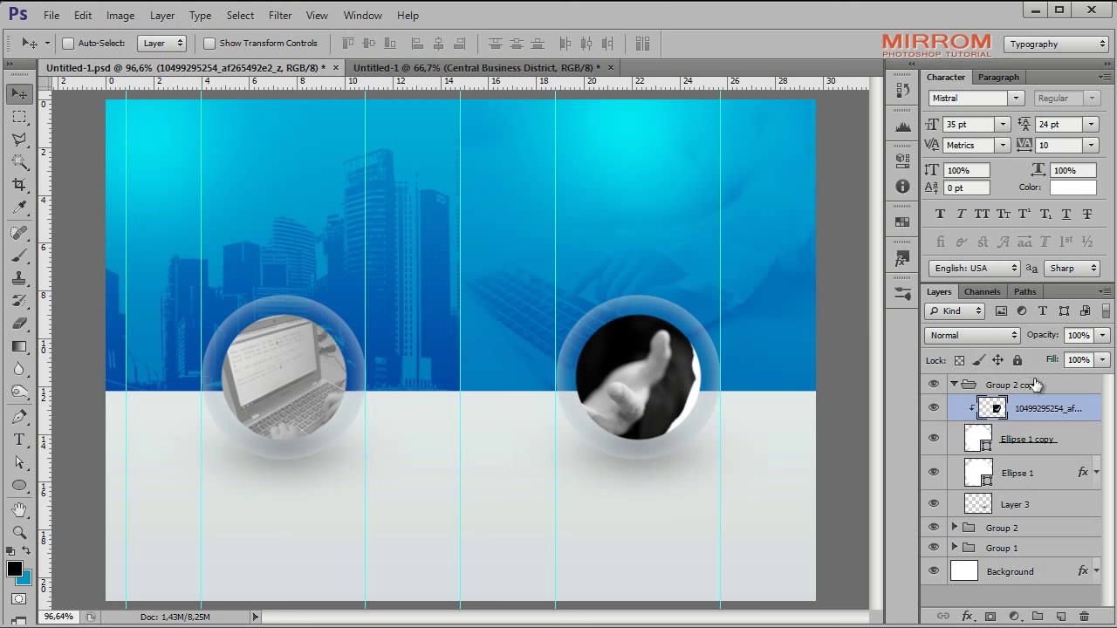
pyautogui.moveTo(1046, 340); pyautogui.dragTo(1023, 339)
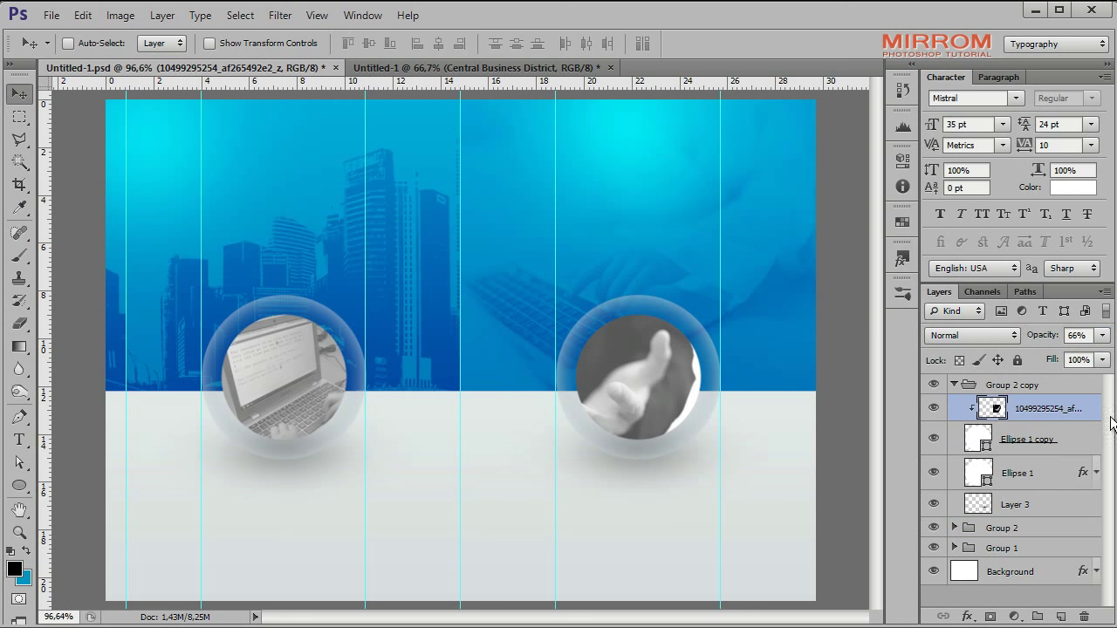
pyautogui.hotkey('ctrl', 't')
pyautogui.moveTo(484, 272); pyautogui.dragTo(492, 287)
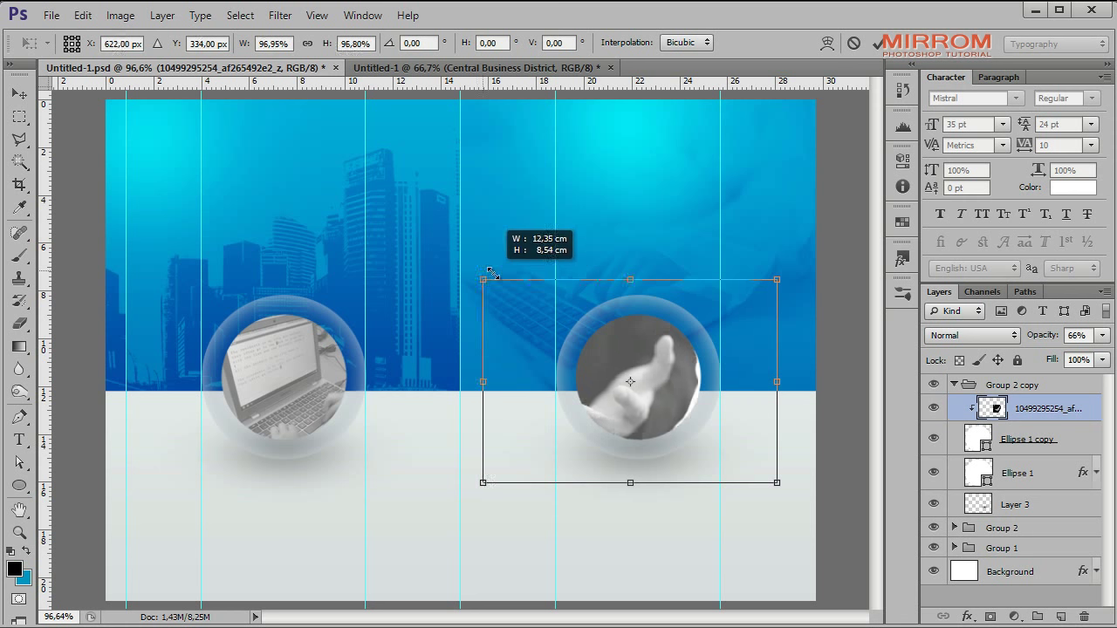
pyautogui.moveTo(778, 287); pyautogui.dragTo(740, 297)
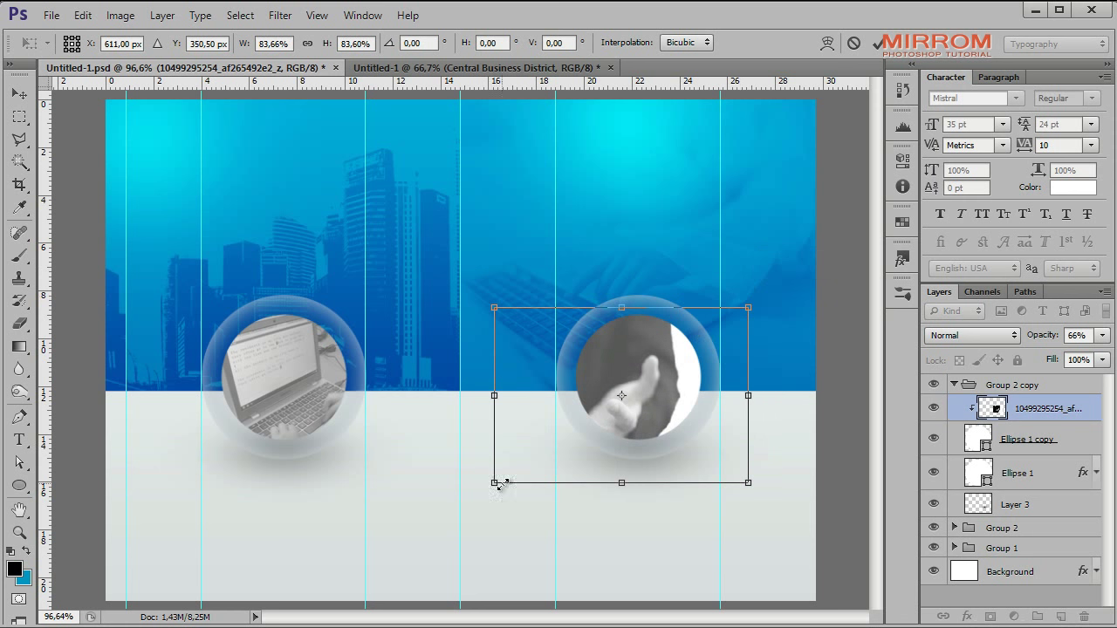
pyautogui.moveTo(494, 482); pyautogui.dragTo(551, 443)
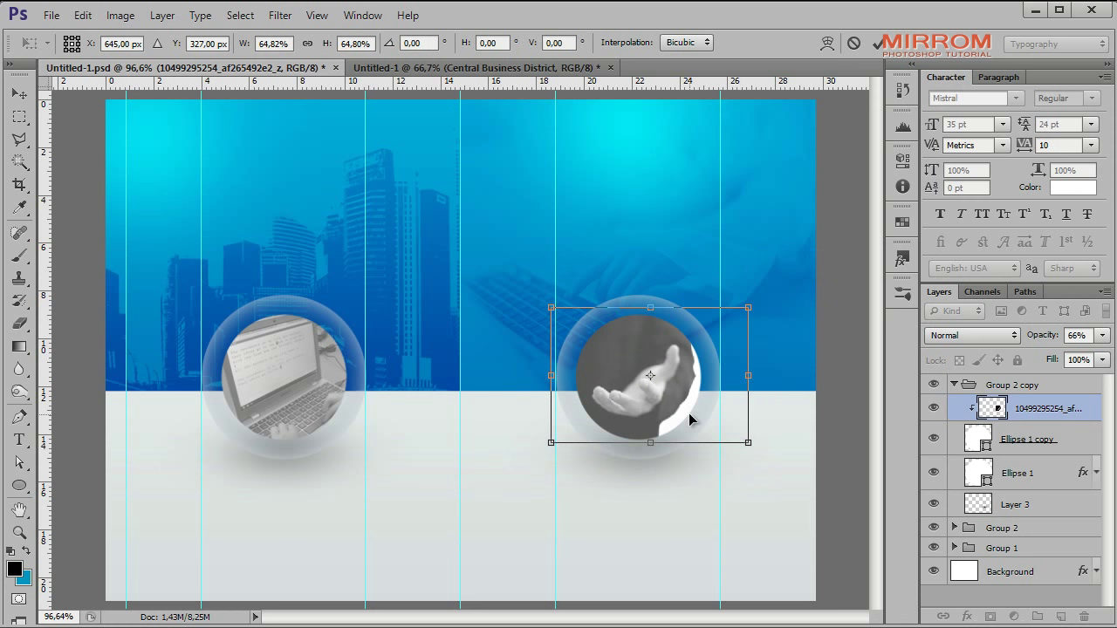
pyautogui.press('Return')
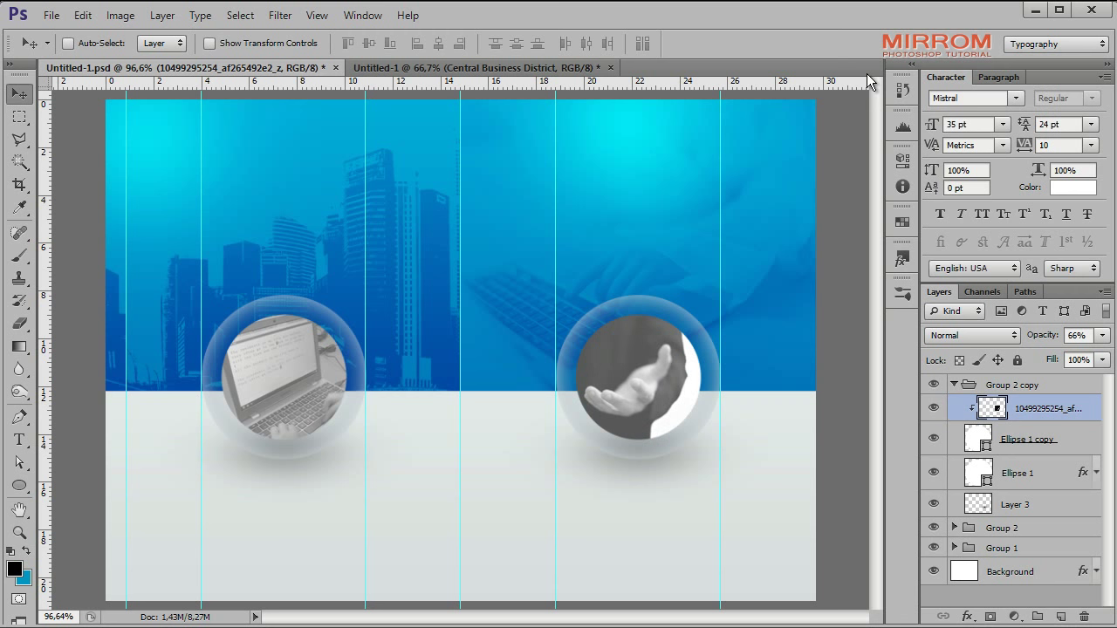
pyautogui.click(963, 389)
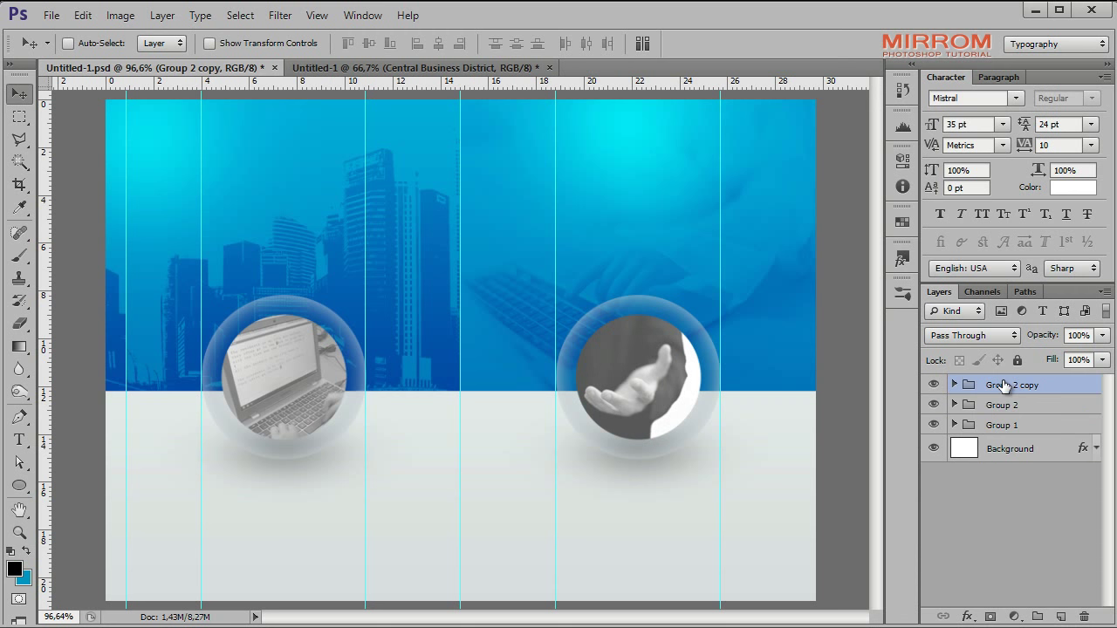
# Step: Type the 'Our Services' heading above the left circle and position it
pyautogui.click(19, 440)
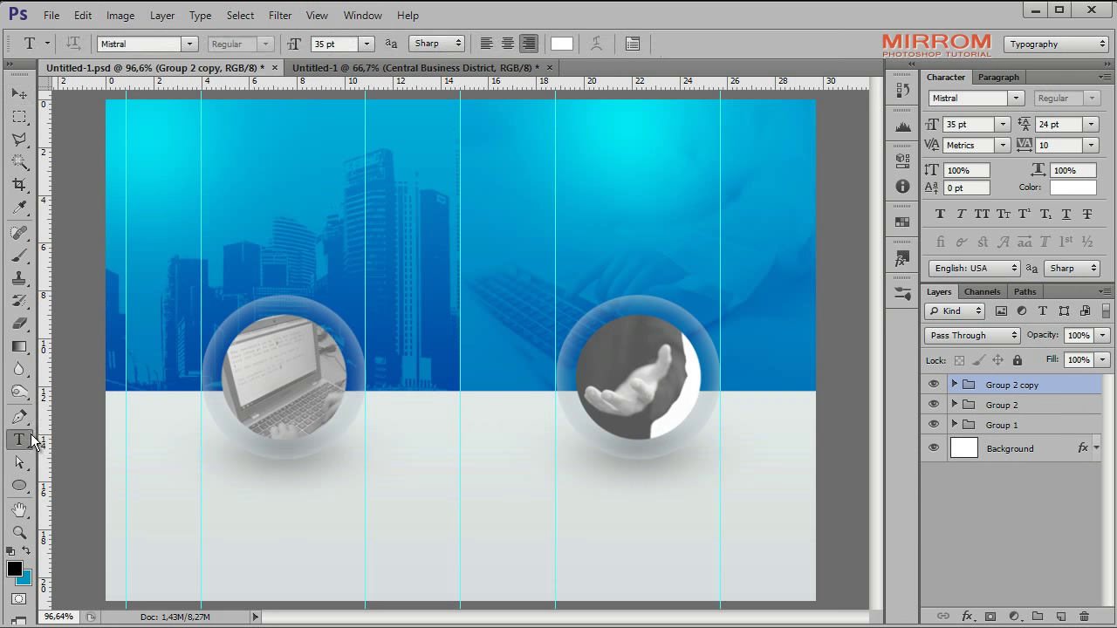
pyautogui.click(251, 162)
pyautogui.write('r Services')
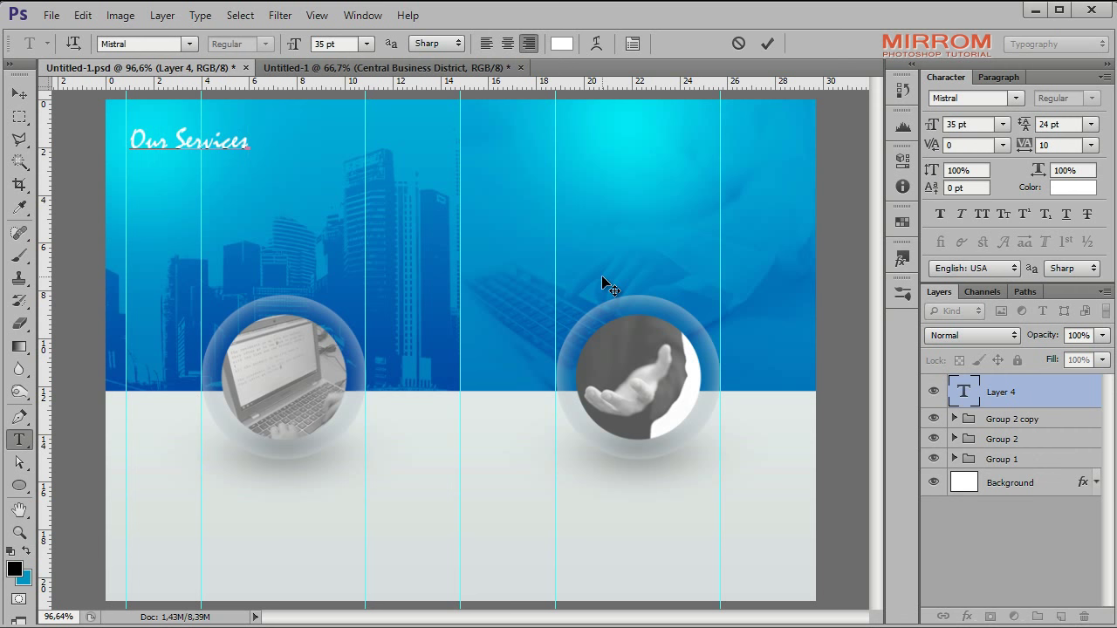
pyautogui.click(767, 43)
pyautogui.press('v')
pyautogui.moveTo(224, 159); pyautogui.dragTo(316, 178)
pyautogui.hotkey('shift', 'Down')
pyautogui.hotkey('shift', 'Down')
pyautogui.hotkey('shift', 'Down')
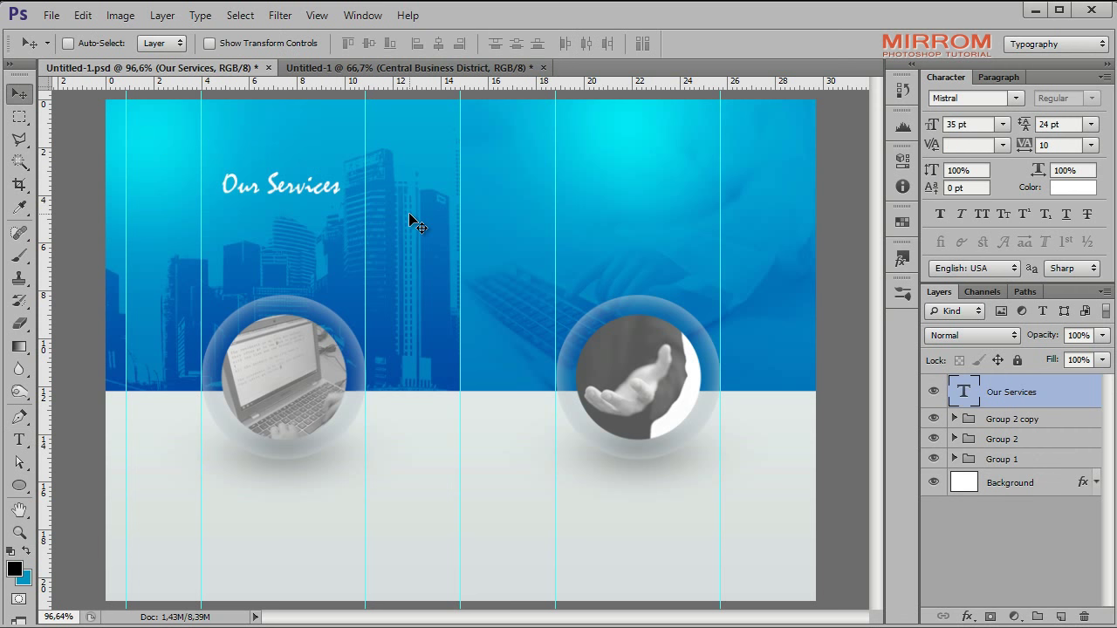
# Step: Add a 12 pt 'Lorem ipsum dolor sit amet' subtitle below the heading
pyautogui.click(991, 422)
pyautogui.click(19, 440)
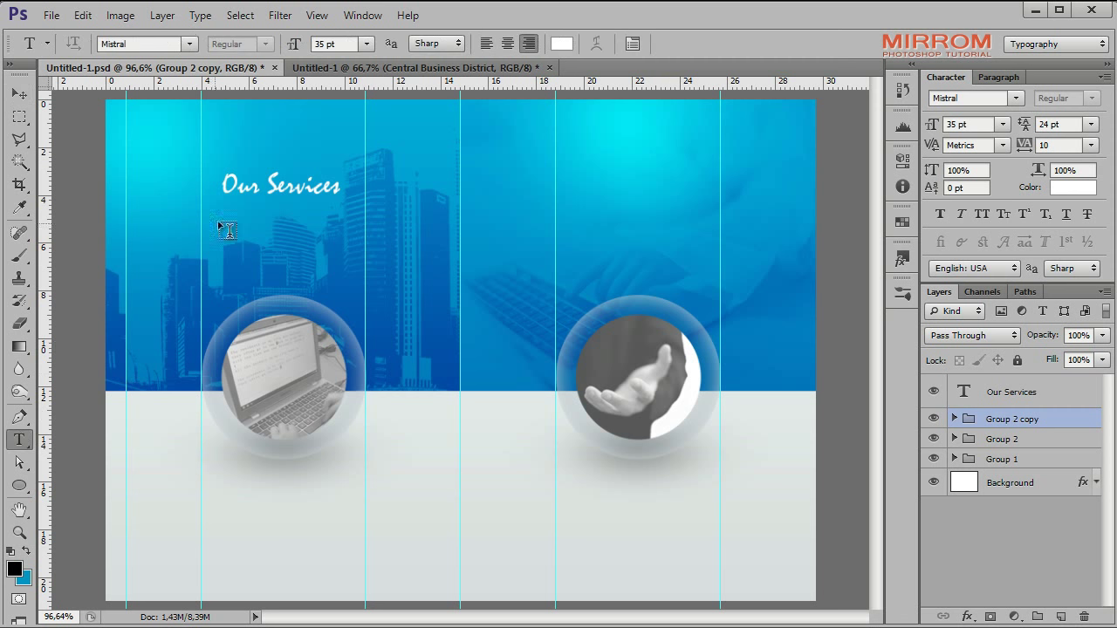
pyautogui.click(313, 239)
pyautogui.click(21, 94)
pyautogui.moveTo(192, 230)
pyautogui.mouseDown()
pyautogui.moveTo(408, 229)
pyautogui.moveTo(264, 214)
pyautogui.mouseUp()
pyautogui.click(1002, 123)
pyautogui.click(977, 262)
pyautogui.hotkey('shift', 'Right')
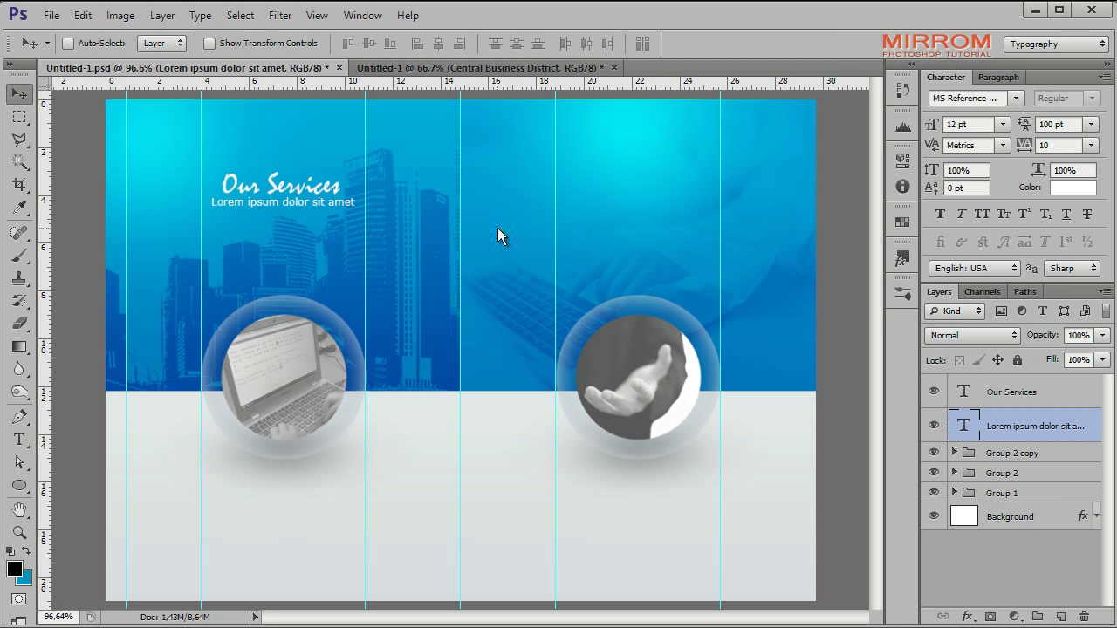
pyautogui.press('Down')
# Step: Centre-align heading and subtitle, resize the subtitle to about 10 pt and the heading to 37 pt
pyautogui.keyDown('shift'); pyautogui.click(1047, 394); pyautogui.keyUp('shift')
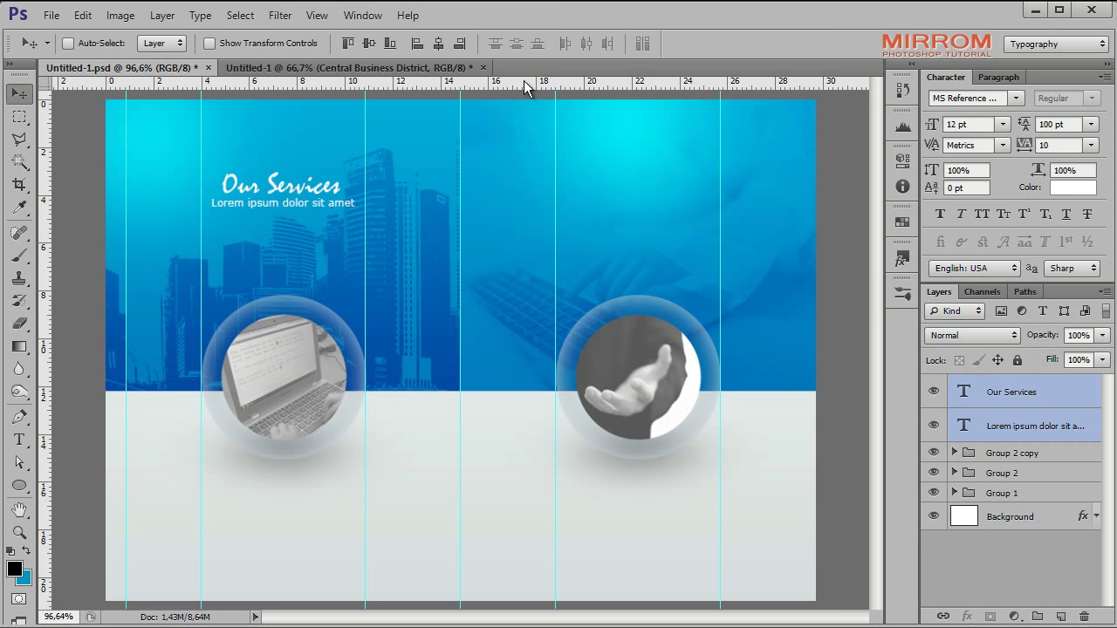
pyautogui.click(438, 43)
pyautogui.hotkey('shift', 'Down')
pyautogui.hotkey('shift', 'Down')
pyautogui.hotkey('shift', 'Down')
pyautogui.click(1034, 425)
pyautogui.click(977, 124)
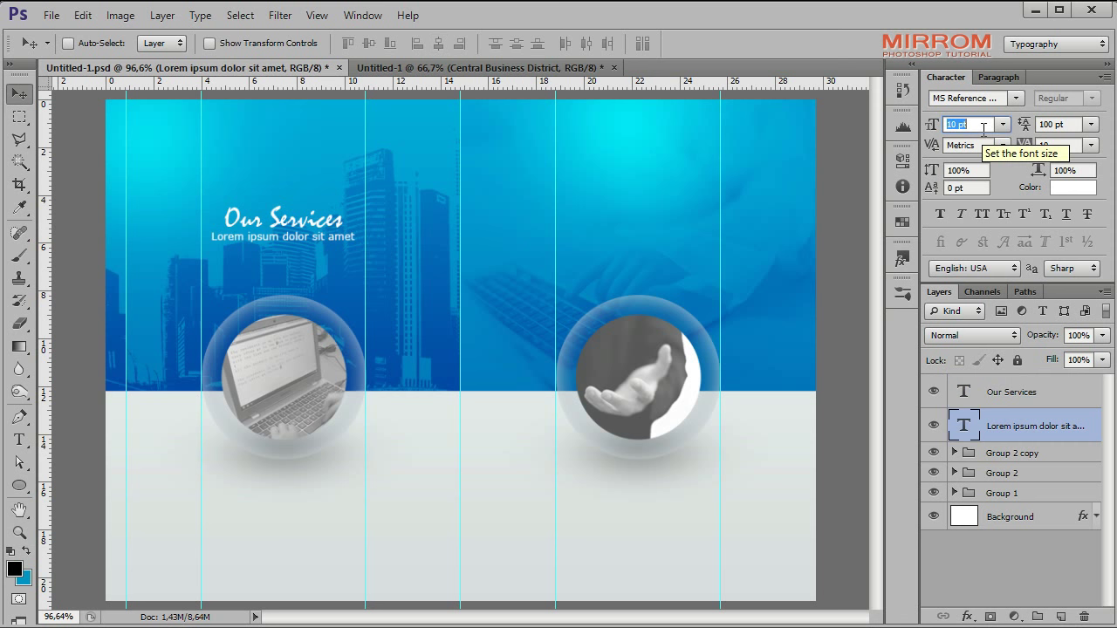
pyautogui.press('Return')
pyautogui.press('Up')
pyautogui.keyDown('shift'); pyautogui.click(1012, 391); pyautogui.keyUp('shift')
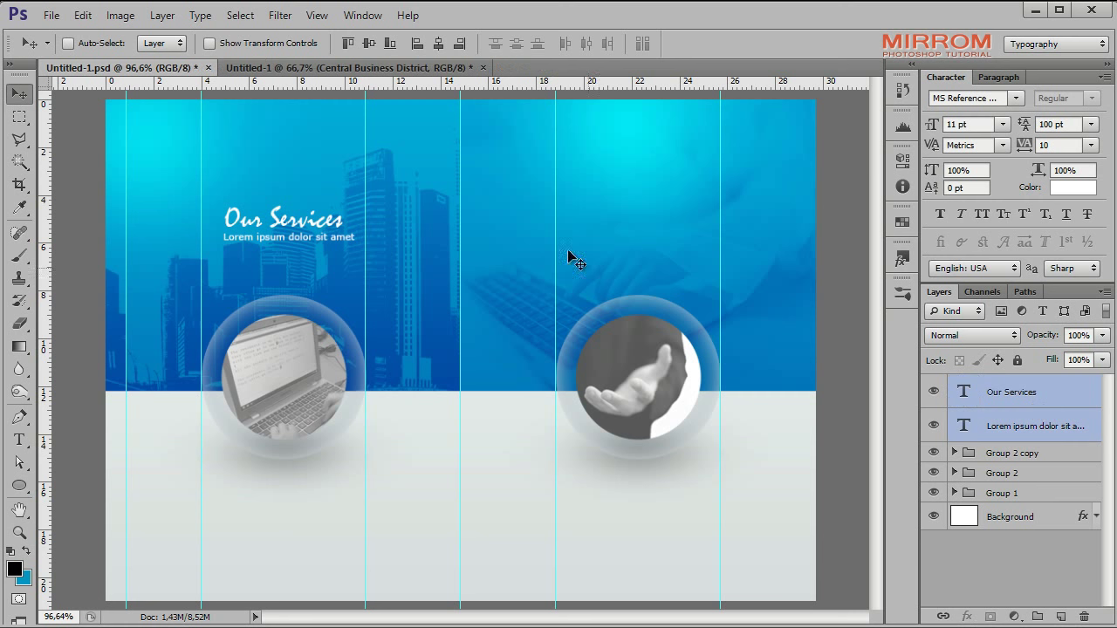
pyautogui.click(438, 43)
pyautogui.click(1012, 392)
pyautogui.write('37')
pyautogui.press('Return')
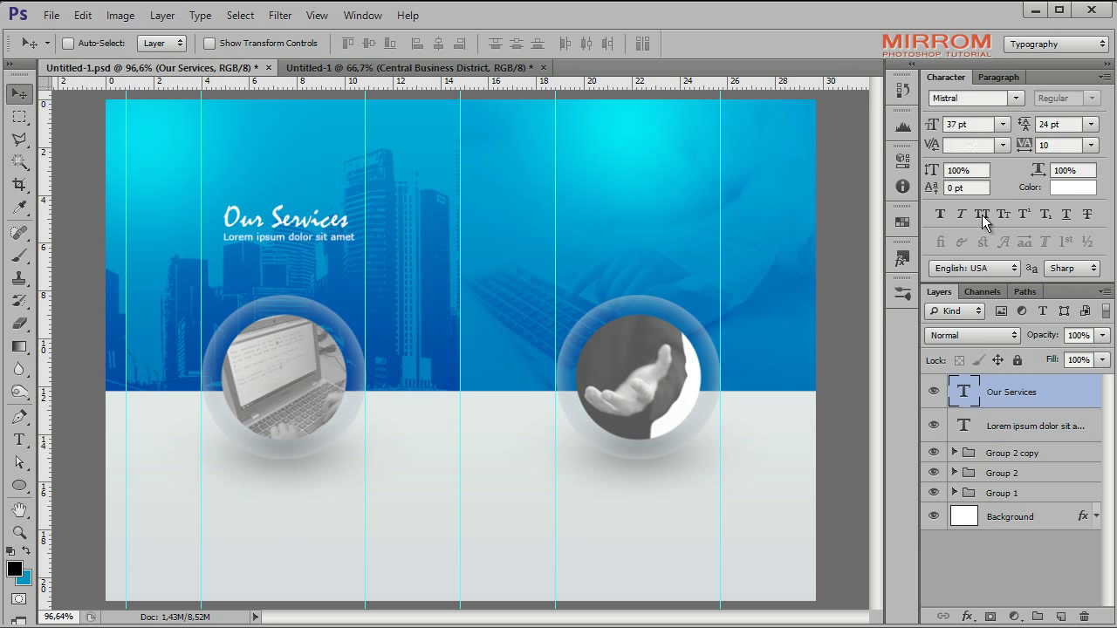
# Step: Duplicate both texts onto the right panel and retype the heading as 'Our Team'
pyautogui.keyDown('shift'); pyautogui.click(1035, 426); pyautogui.keyUp('shift')
pyautogui.hotkey('ctrl', 'j')
pyautogui.moveTo(323, 248); pyautogui.dragTo(671, 249)
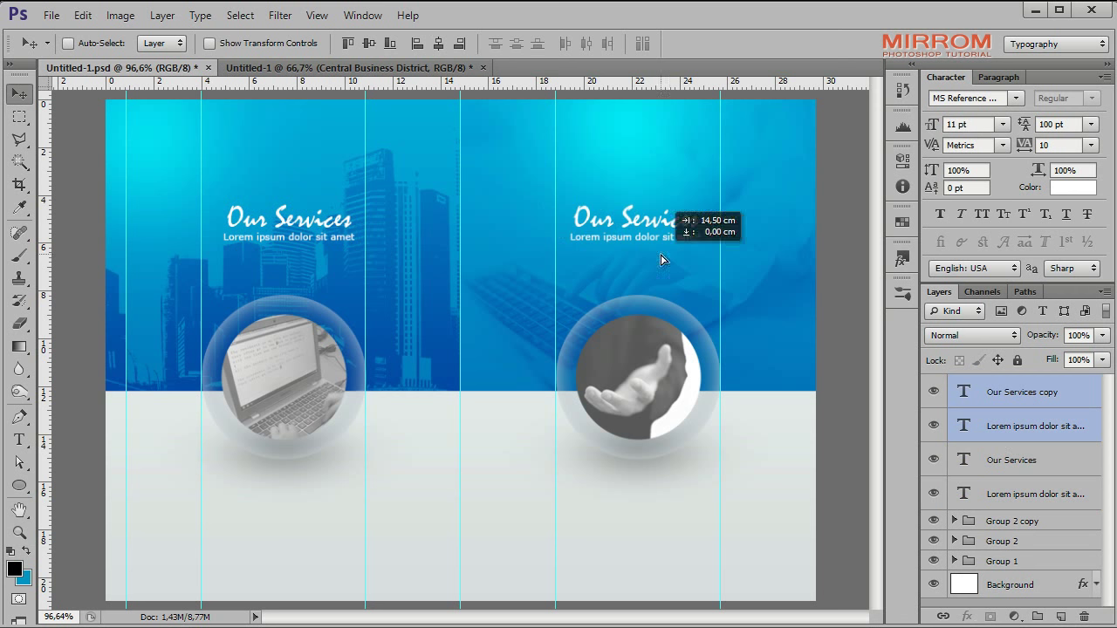
pyautogui.doubleClick(964, 392)
pyautogui.press('BackSpace')
pyautogui.press('BackSpace')
pyautogui.press('BackSpace')
pyautogui.write('Our T')
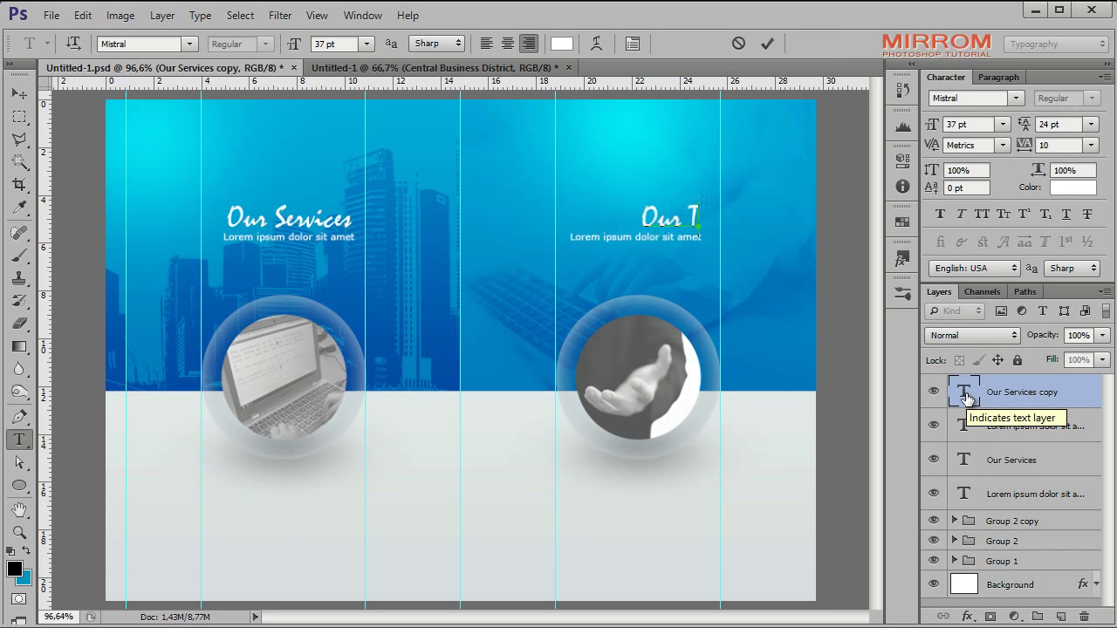
pyautogui.write('eam')
pyautogui.click(767, 43)
# Step: Centre 'Our Team' over its subtitle, group all four text layers, and nudge them up
pyautogui.press('v')
pyautogui.keyDown('shift'); pyautogui.click(1035, 425); pyautogui.keyUp('shift')
pyautogui.click(439, 42)
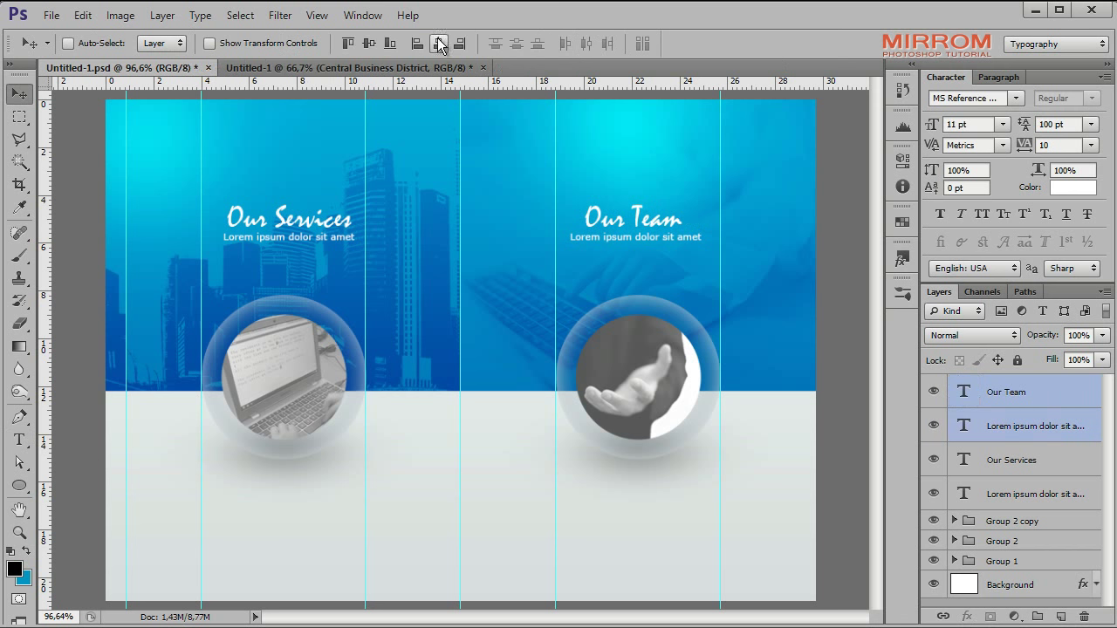
pyautogui.keyDown('shift'); pyautogui.click(1033, 495); pyautogui.keyUp('shift')
pyautogui.hotkey('ctrl', 'g')
pyautogui.hotkey('shift', 'Up')
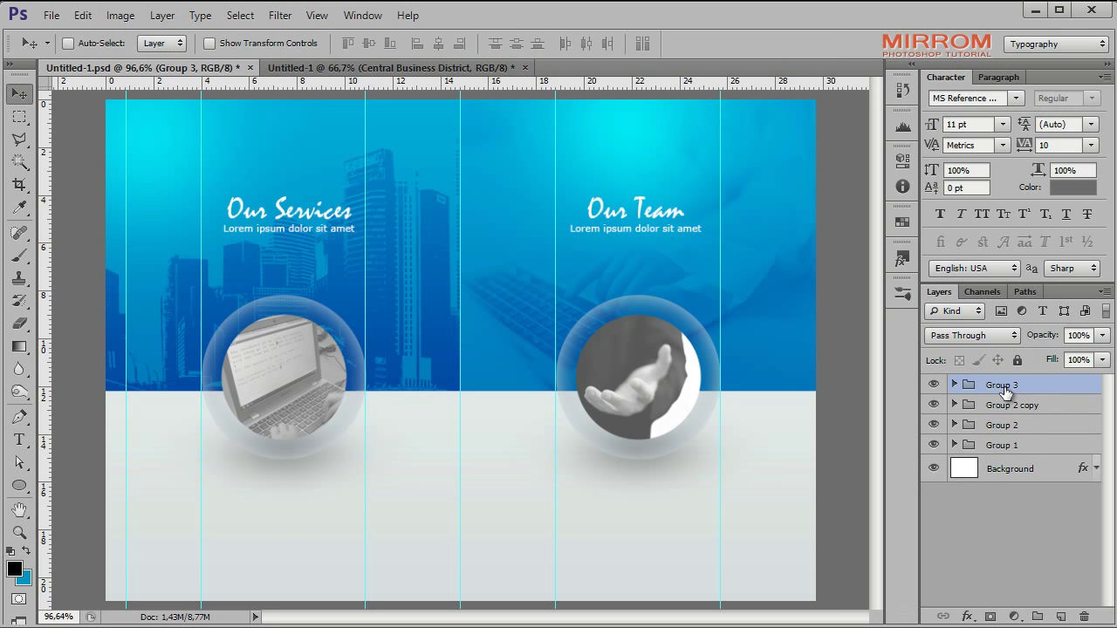
pyautogui.press('Up')
pyautogui.press('Up')
# Step: Paste the lorem paragraph into a text box under the left circle, 10 pt, justified with centred last line
pyautogui.press('t')
pyautogui.moveTo(127, 471); pyautogui.dragTo(422, 565)
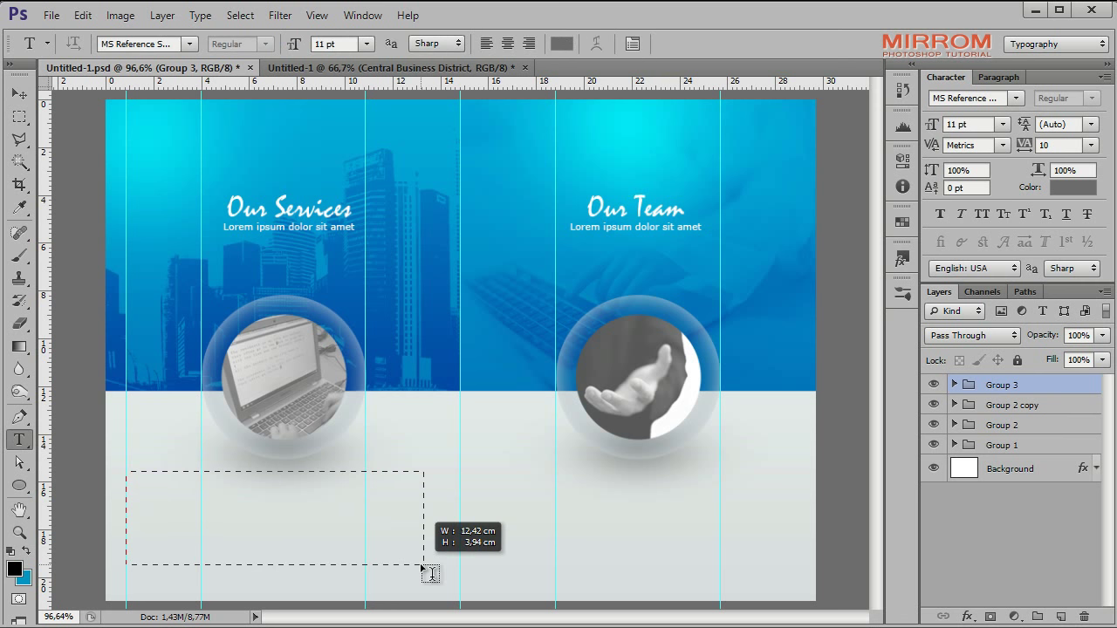
pyautogui.hotkey('ctrl', 'v')
pyautogui.click(755, 43)
pyautogui.click(1002, 124)
pyautogui.click(969, 194)
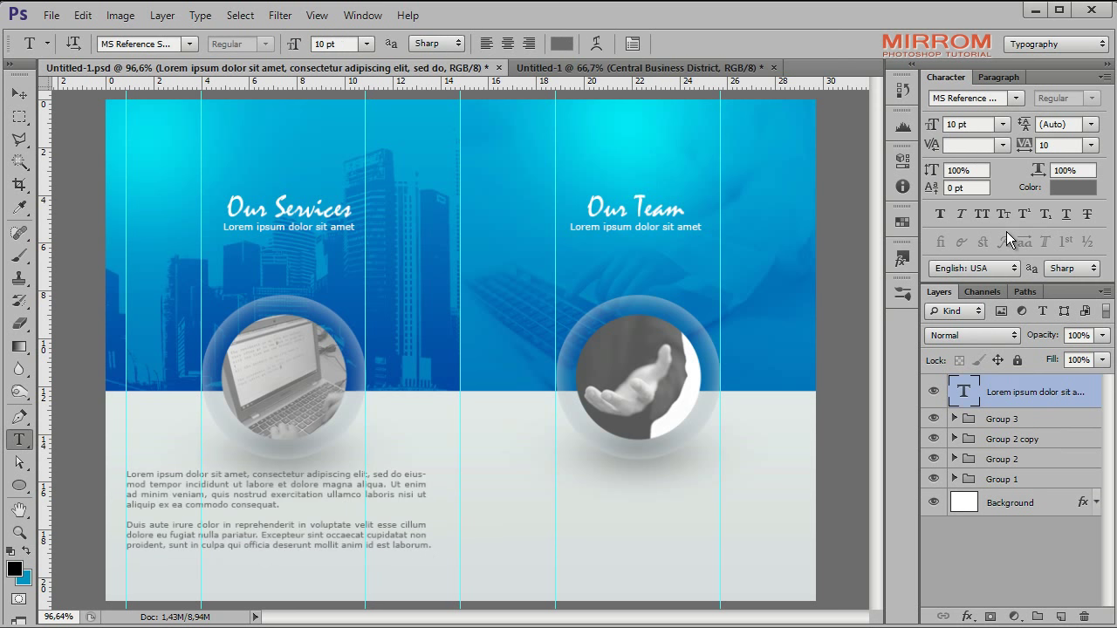
pyautogui.click(998, 77)
pyautogui.click(1031, 101)
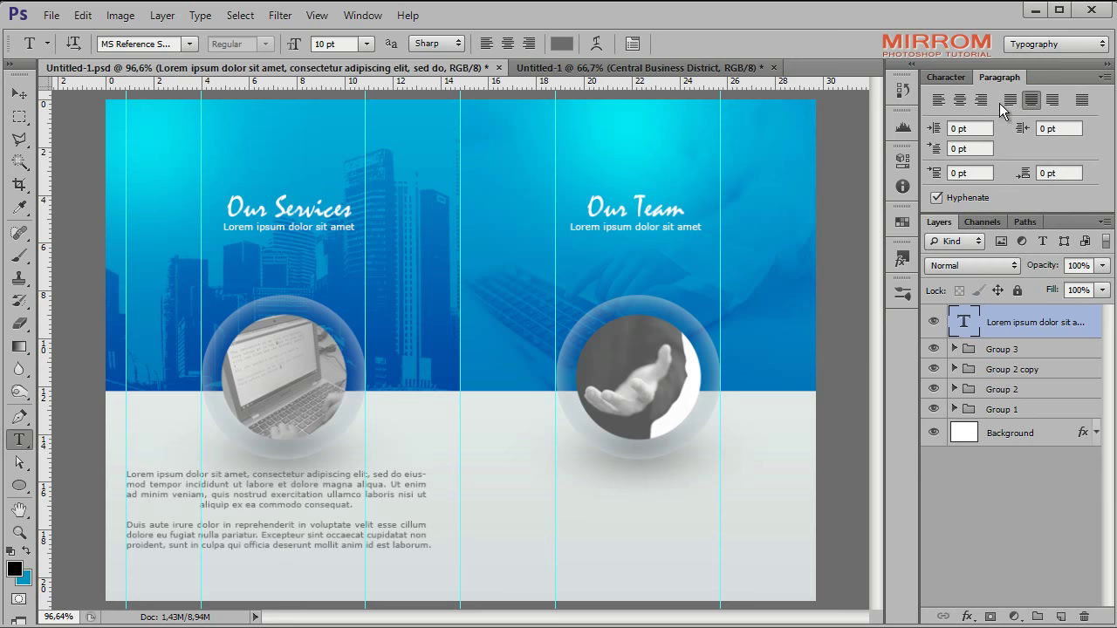
# Step: Duplicate the paragraph under the Our Team circle and group both paragraph layers as Group 4
pyautogui.press('v')
pyautogui.hotkey('ctrl', 'j')
pyautogui.hotkey('shift', 'Right')
pyautogui.hotkey('shift', 'Right')
pyautogui.hotkey('shift', 'Right')
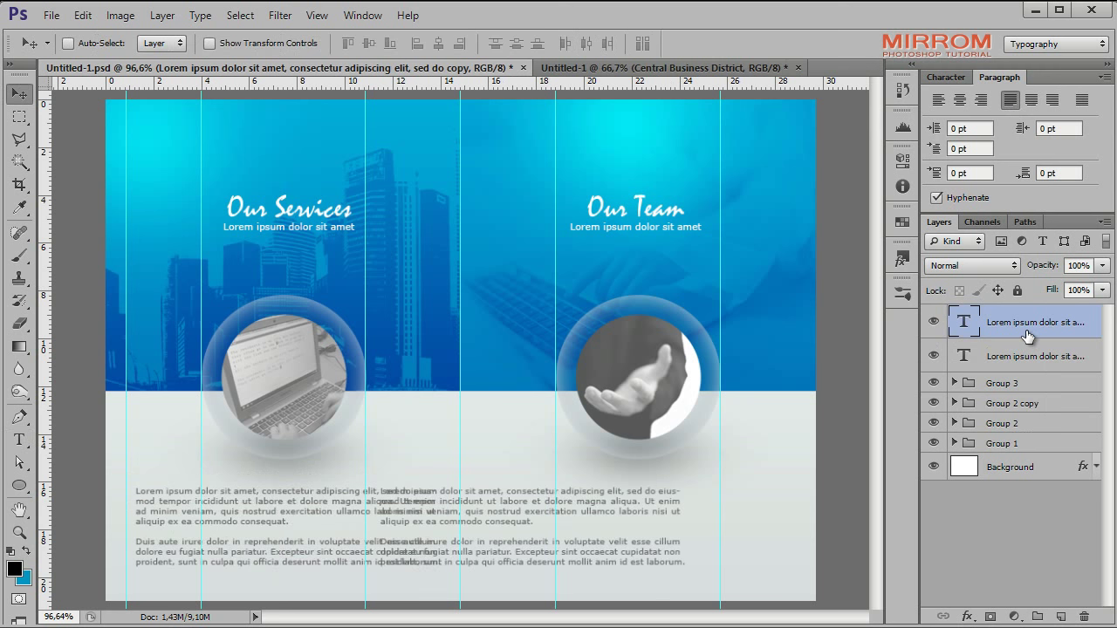
pyautogui.hotkey('shift', 'Right')
pyautogui.hotkey('shift', 'Right')
pyautogui.hotkey('shift', 'Right')
pyautogui.hotkey('shift', 'Right')
pyautogui.hotkey('shift', 'Right')
pyautogui.hotkey('shift', 'Right')
pyautogui.keyDown('shift'); pyautogui.click(1026, 354); pyautogui.keyUp('shift')
pyautogui.hotkey('ctrl', 'g')
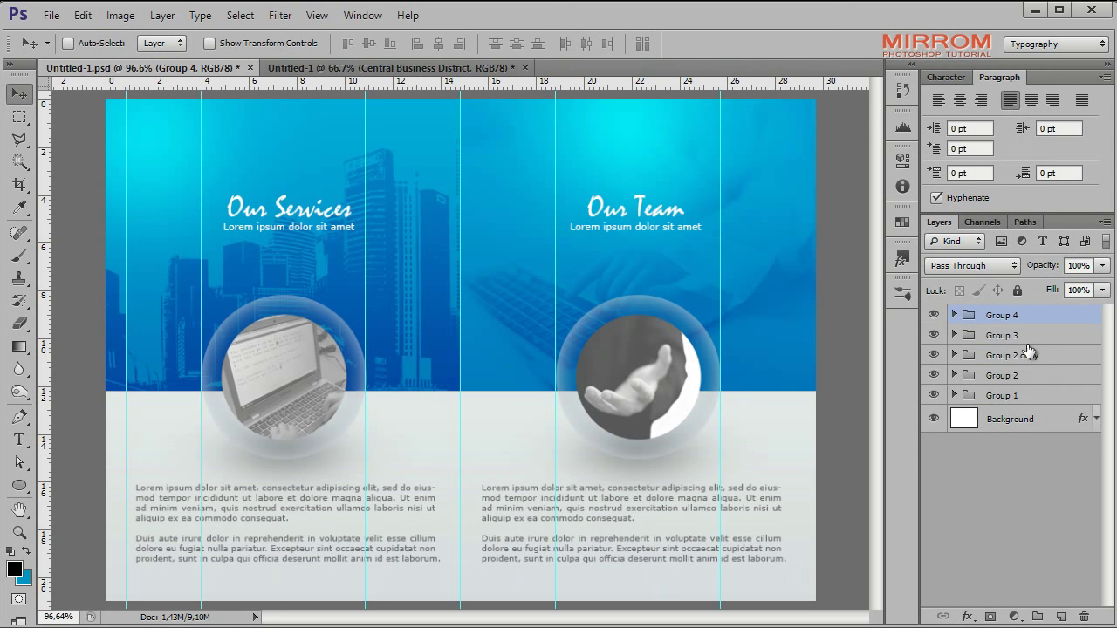